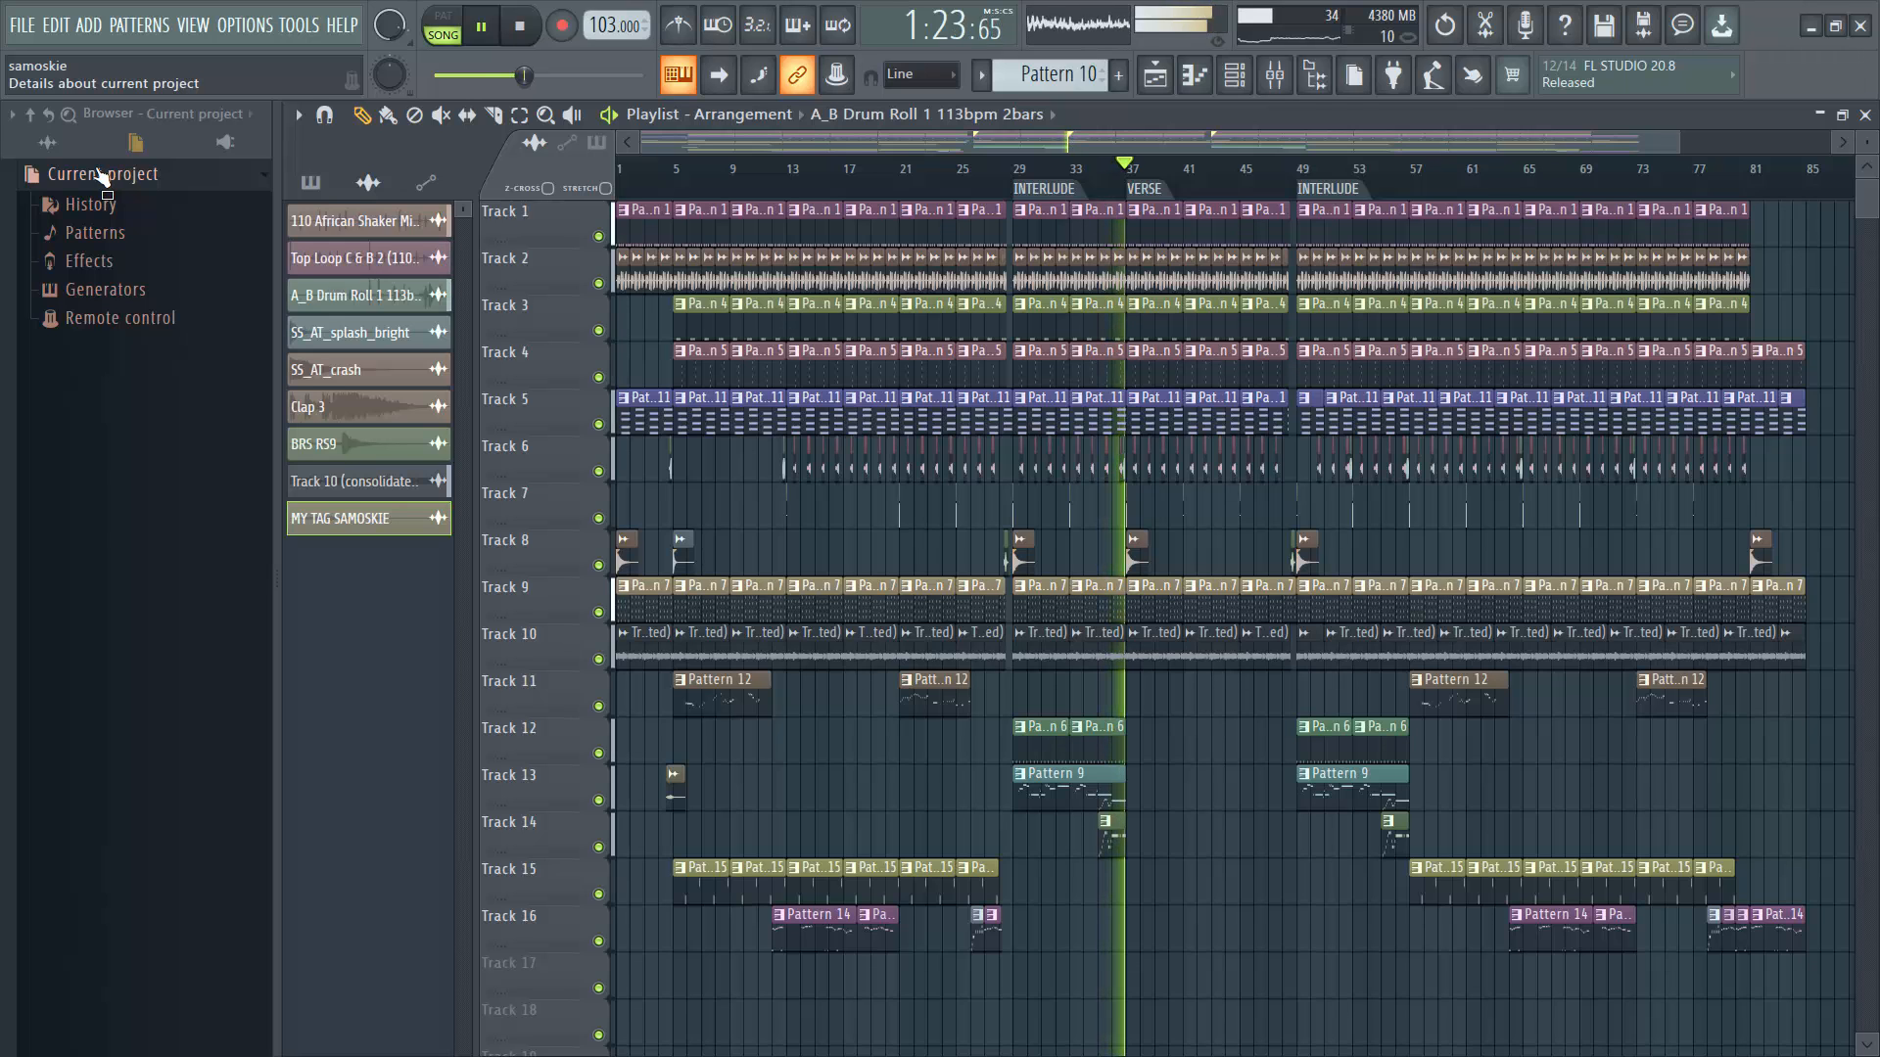
Stop playback and inspect the A_B Rim 7 channel's sample settings in Pattern 1.
key(space)
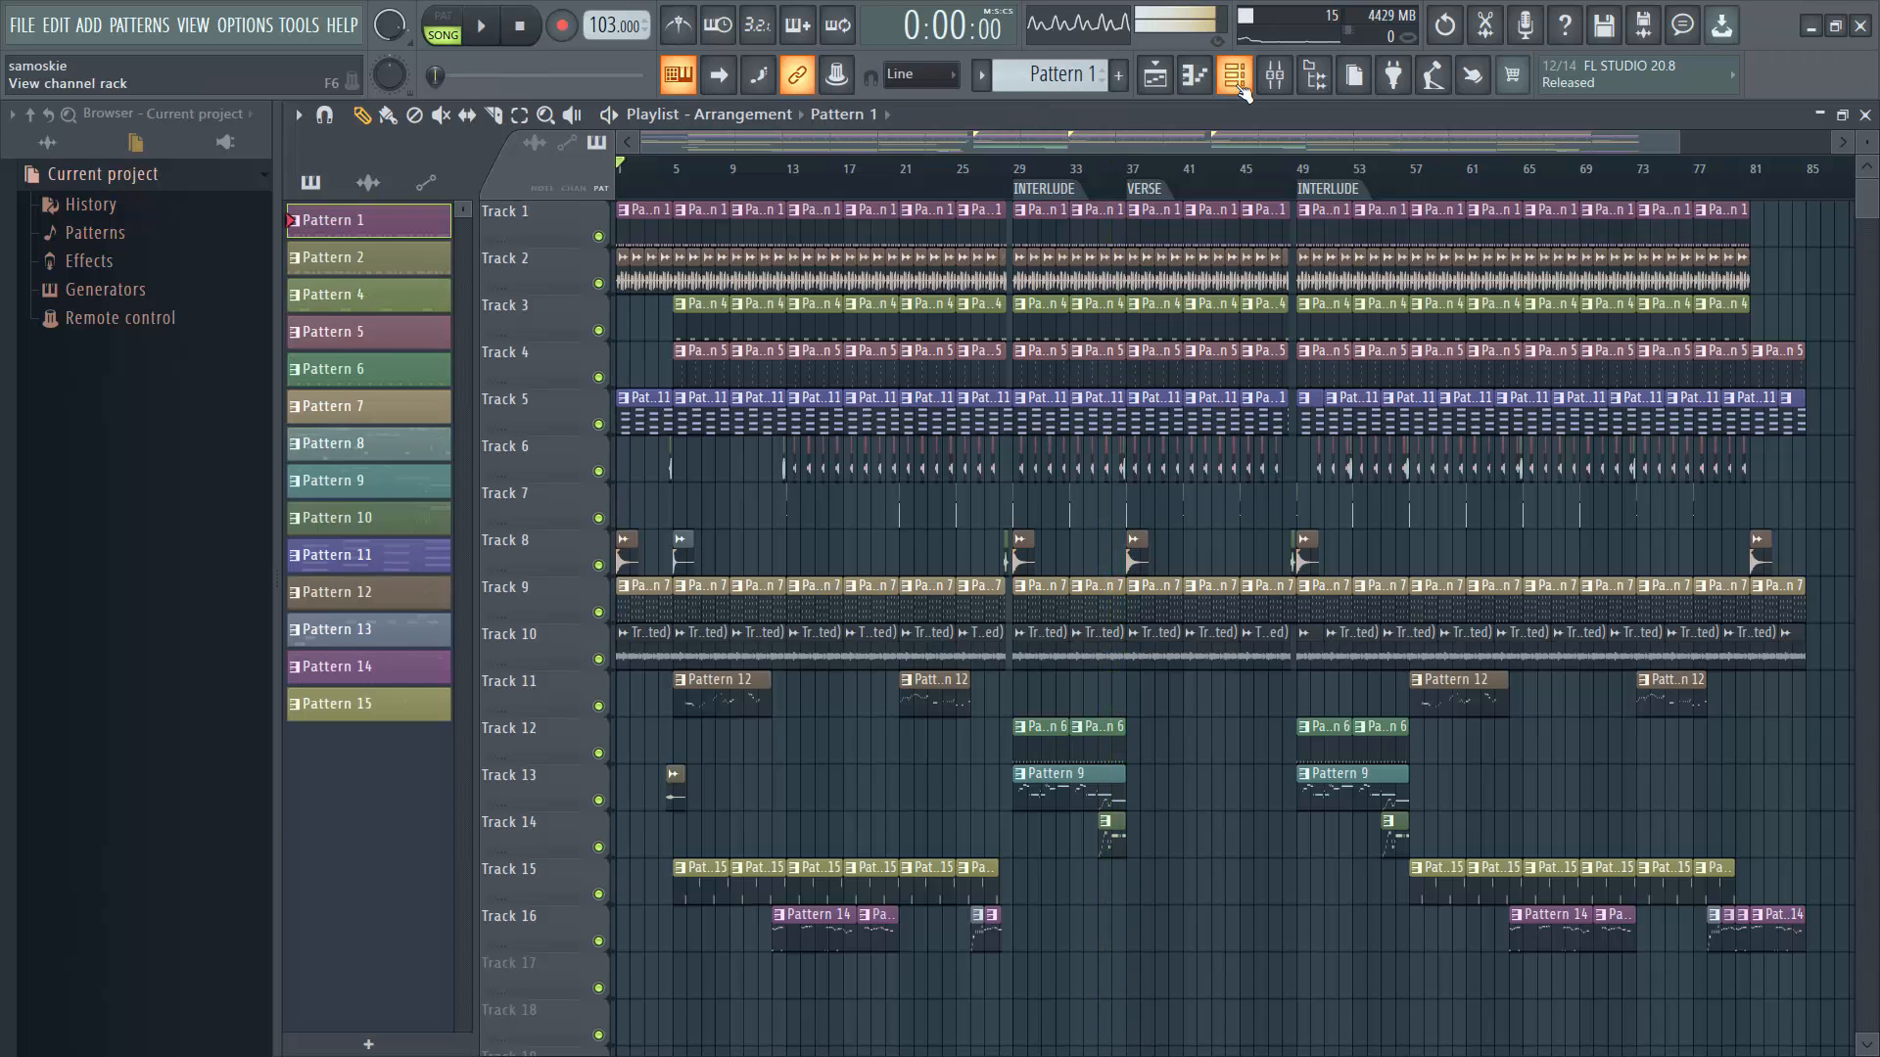
click(1235, 77)
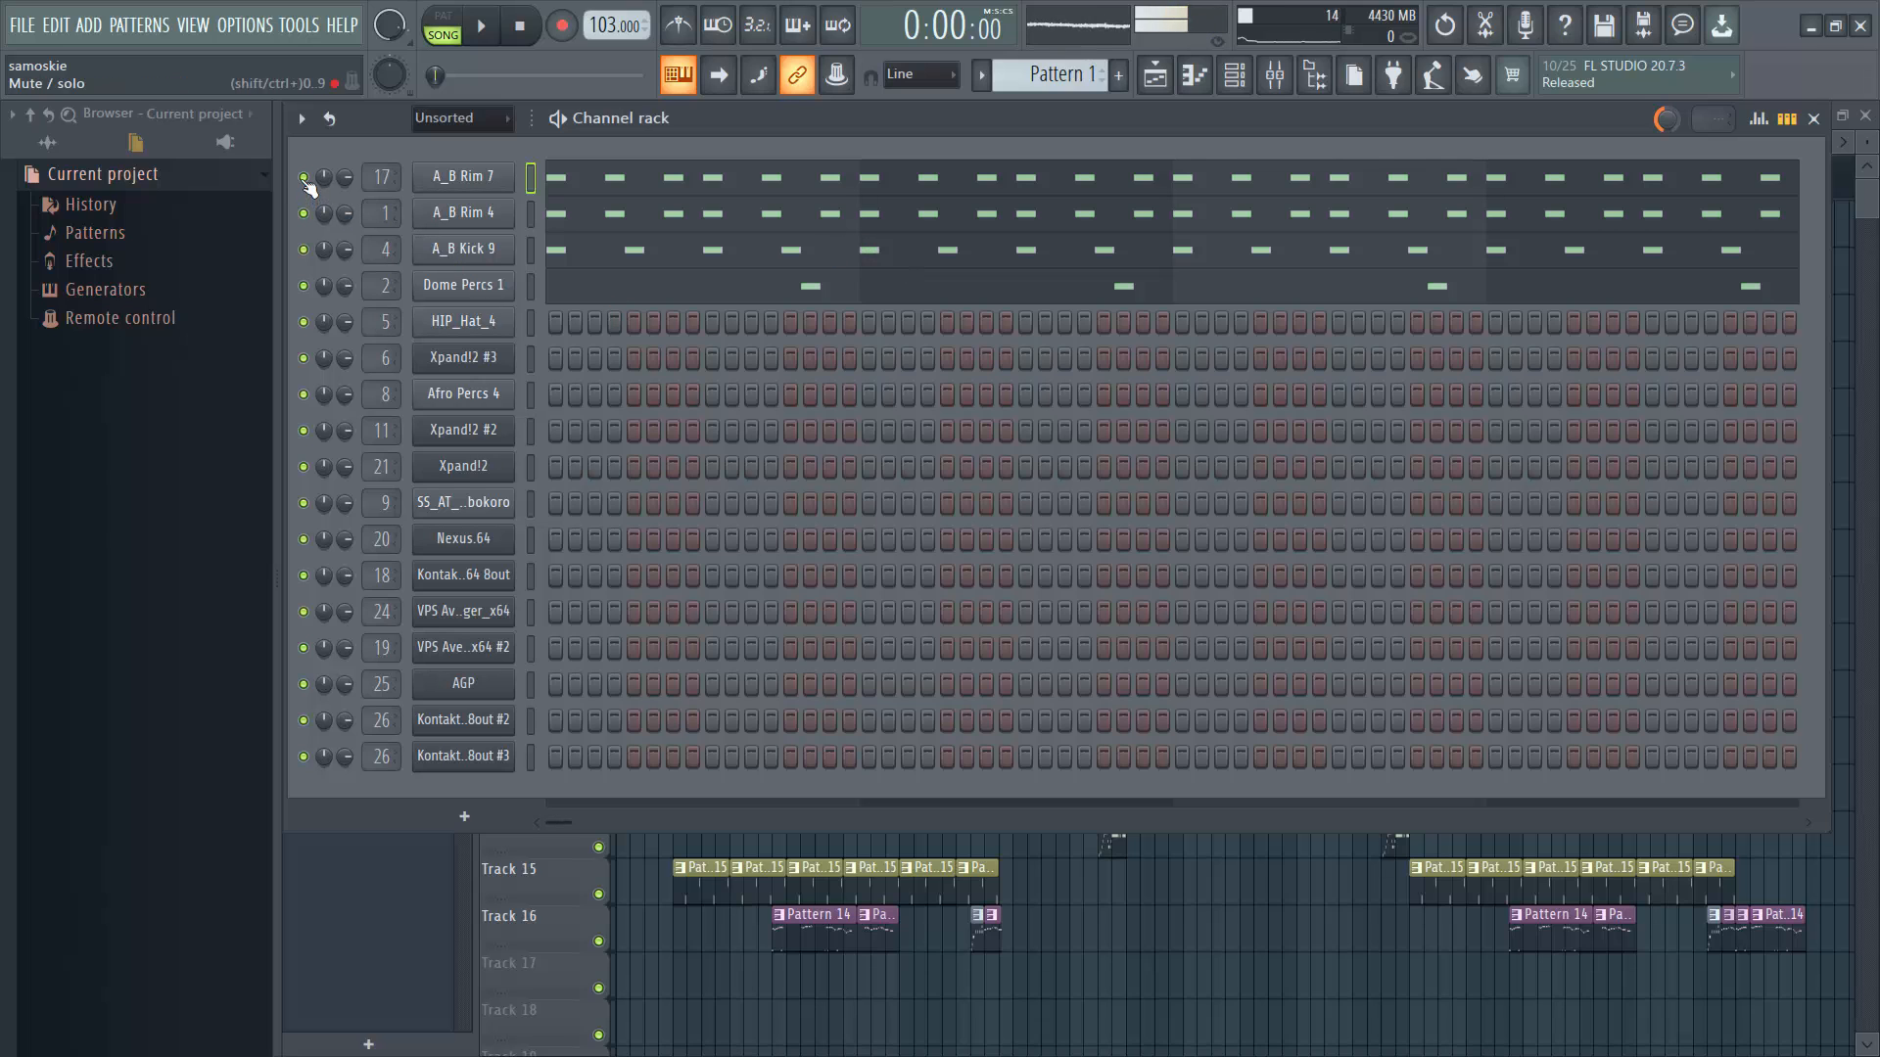
click(471, 181)
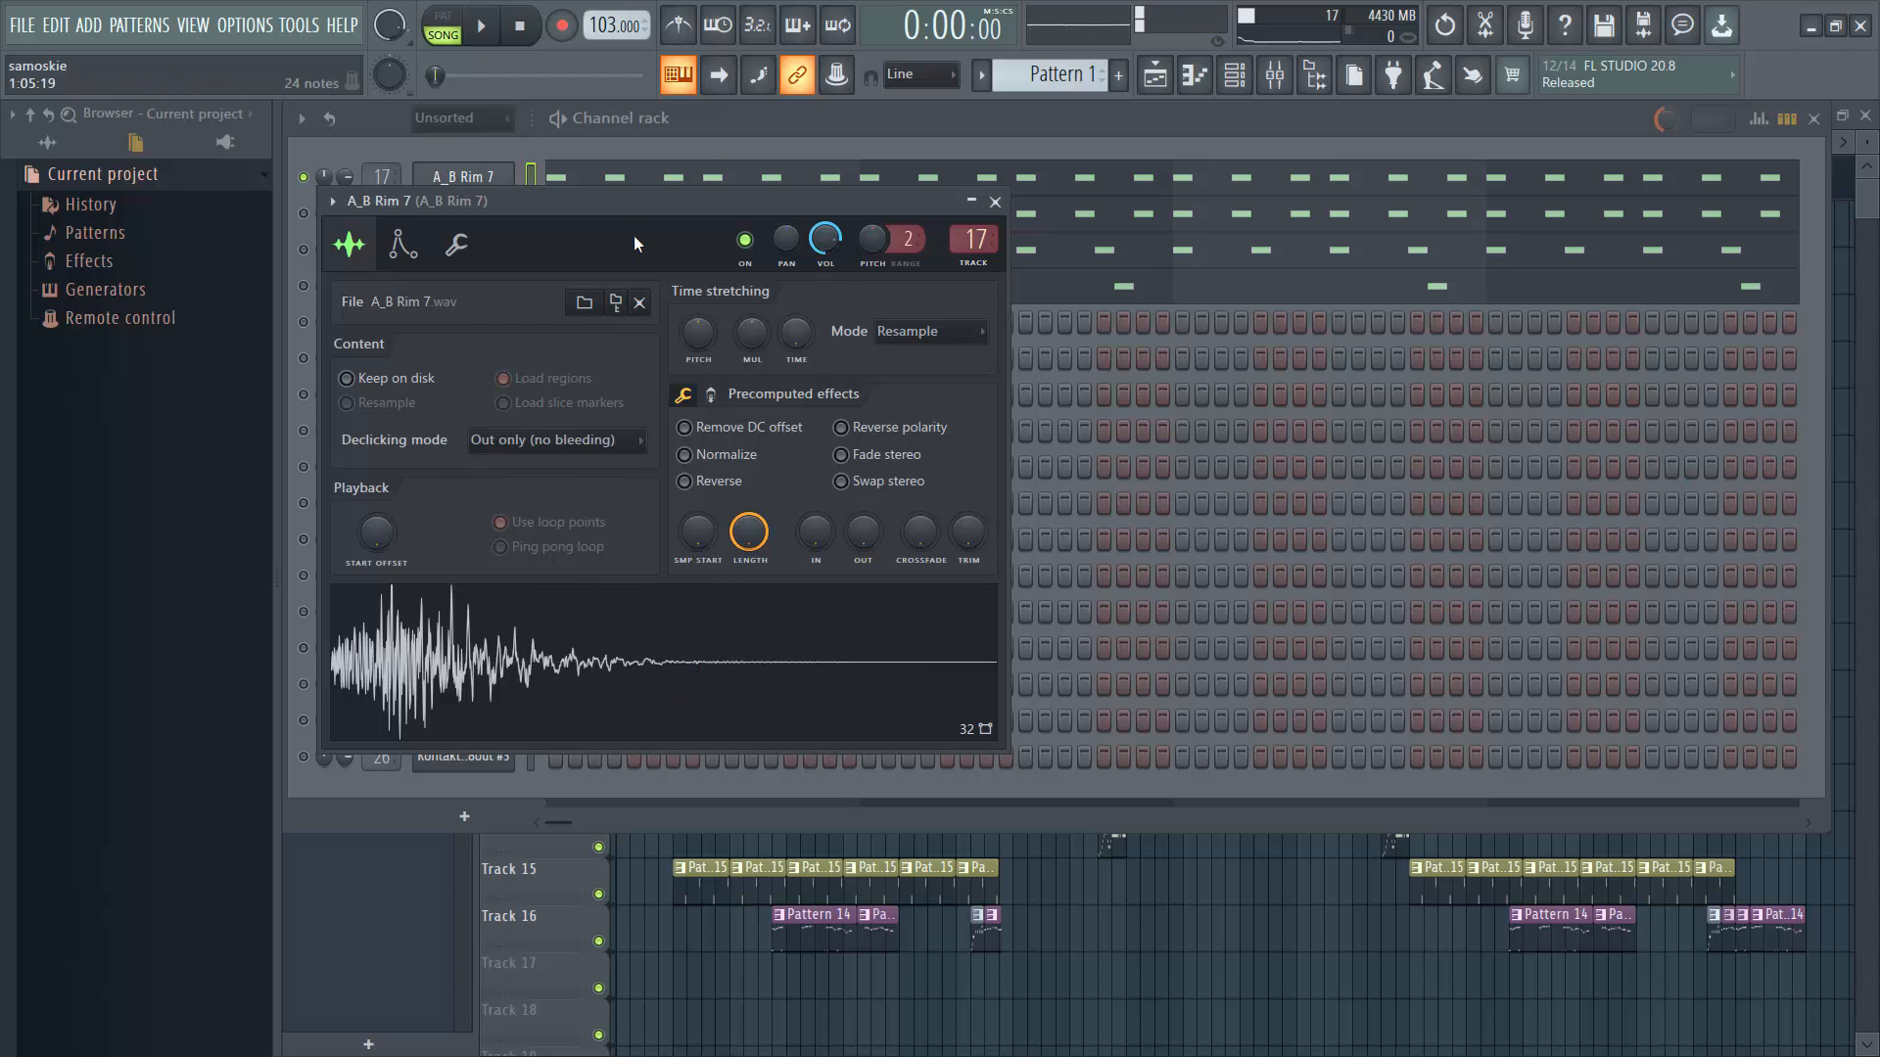
drag(631, 212, 916, 441)
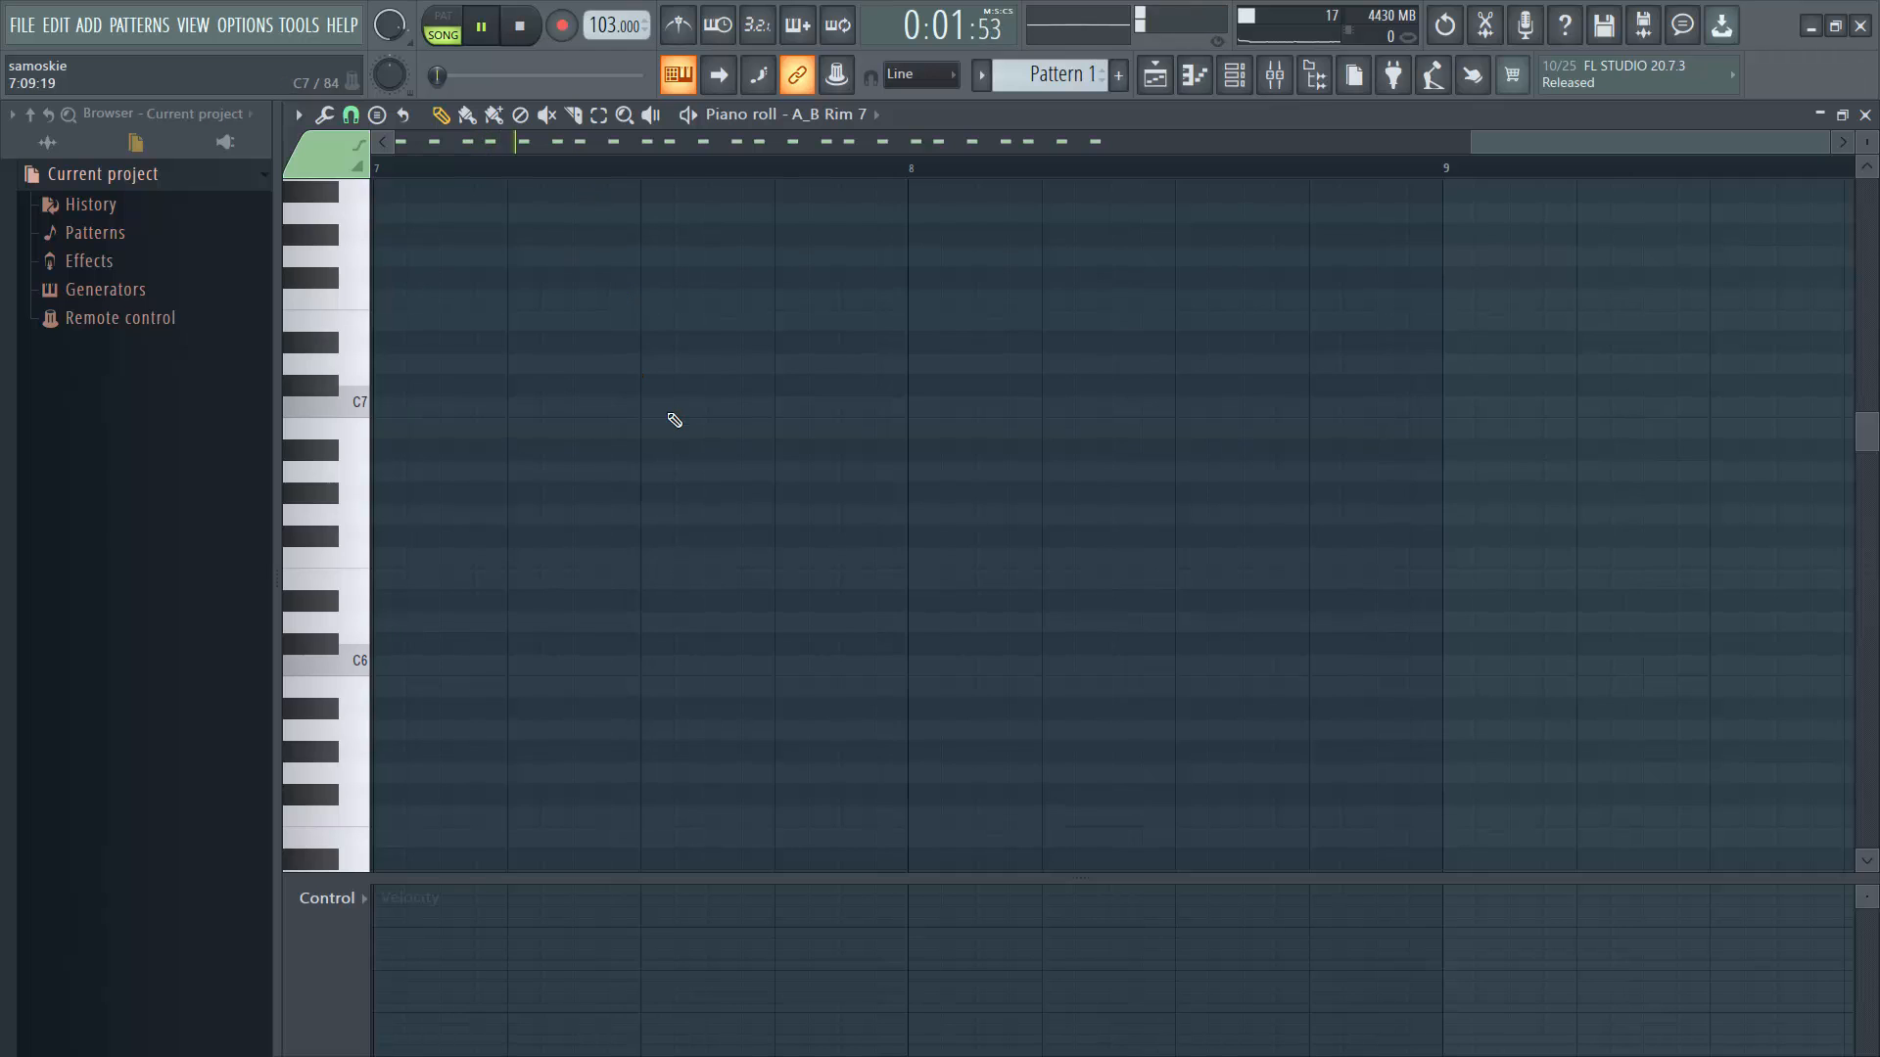
Audition the soloed A_B Rim 7 channel while examining its full note pattern in the piano roll, and return to the channel rack.
scroll(1273, 291, up, 4)
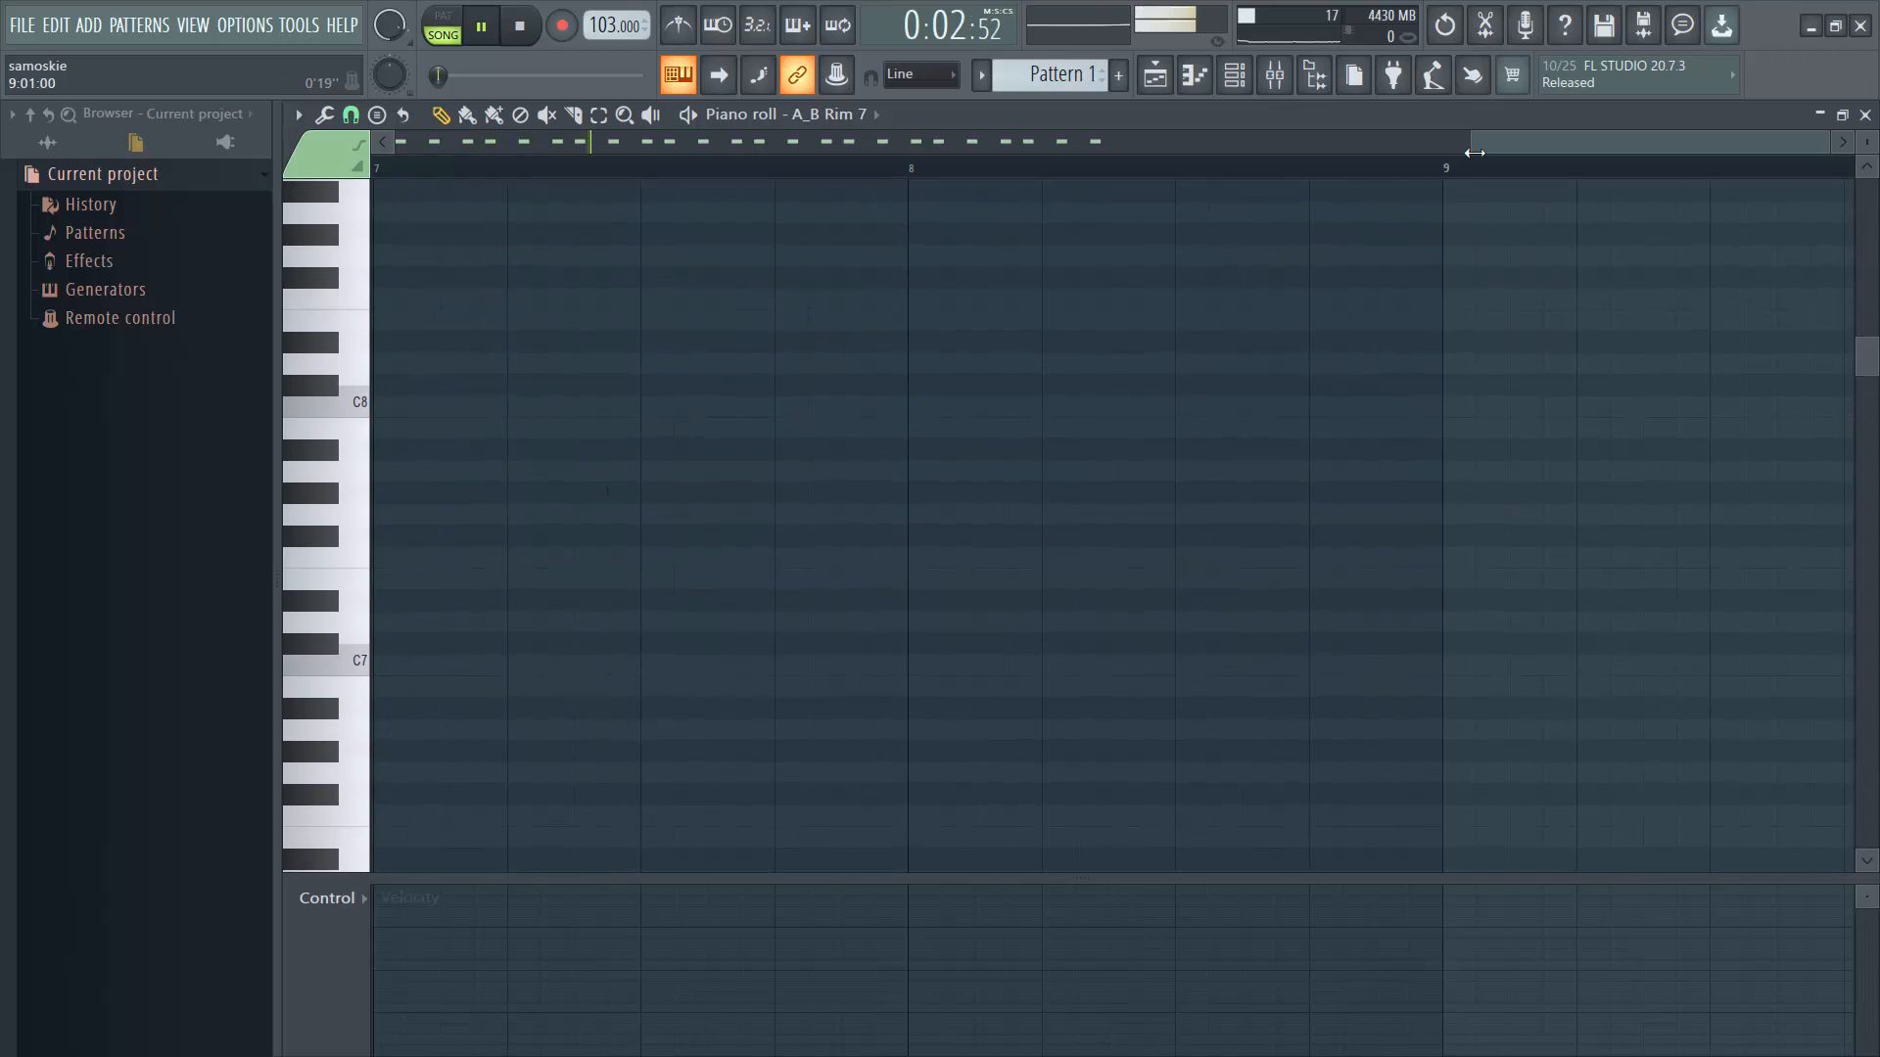
drag(1476, 147, 424, 226)
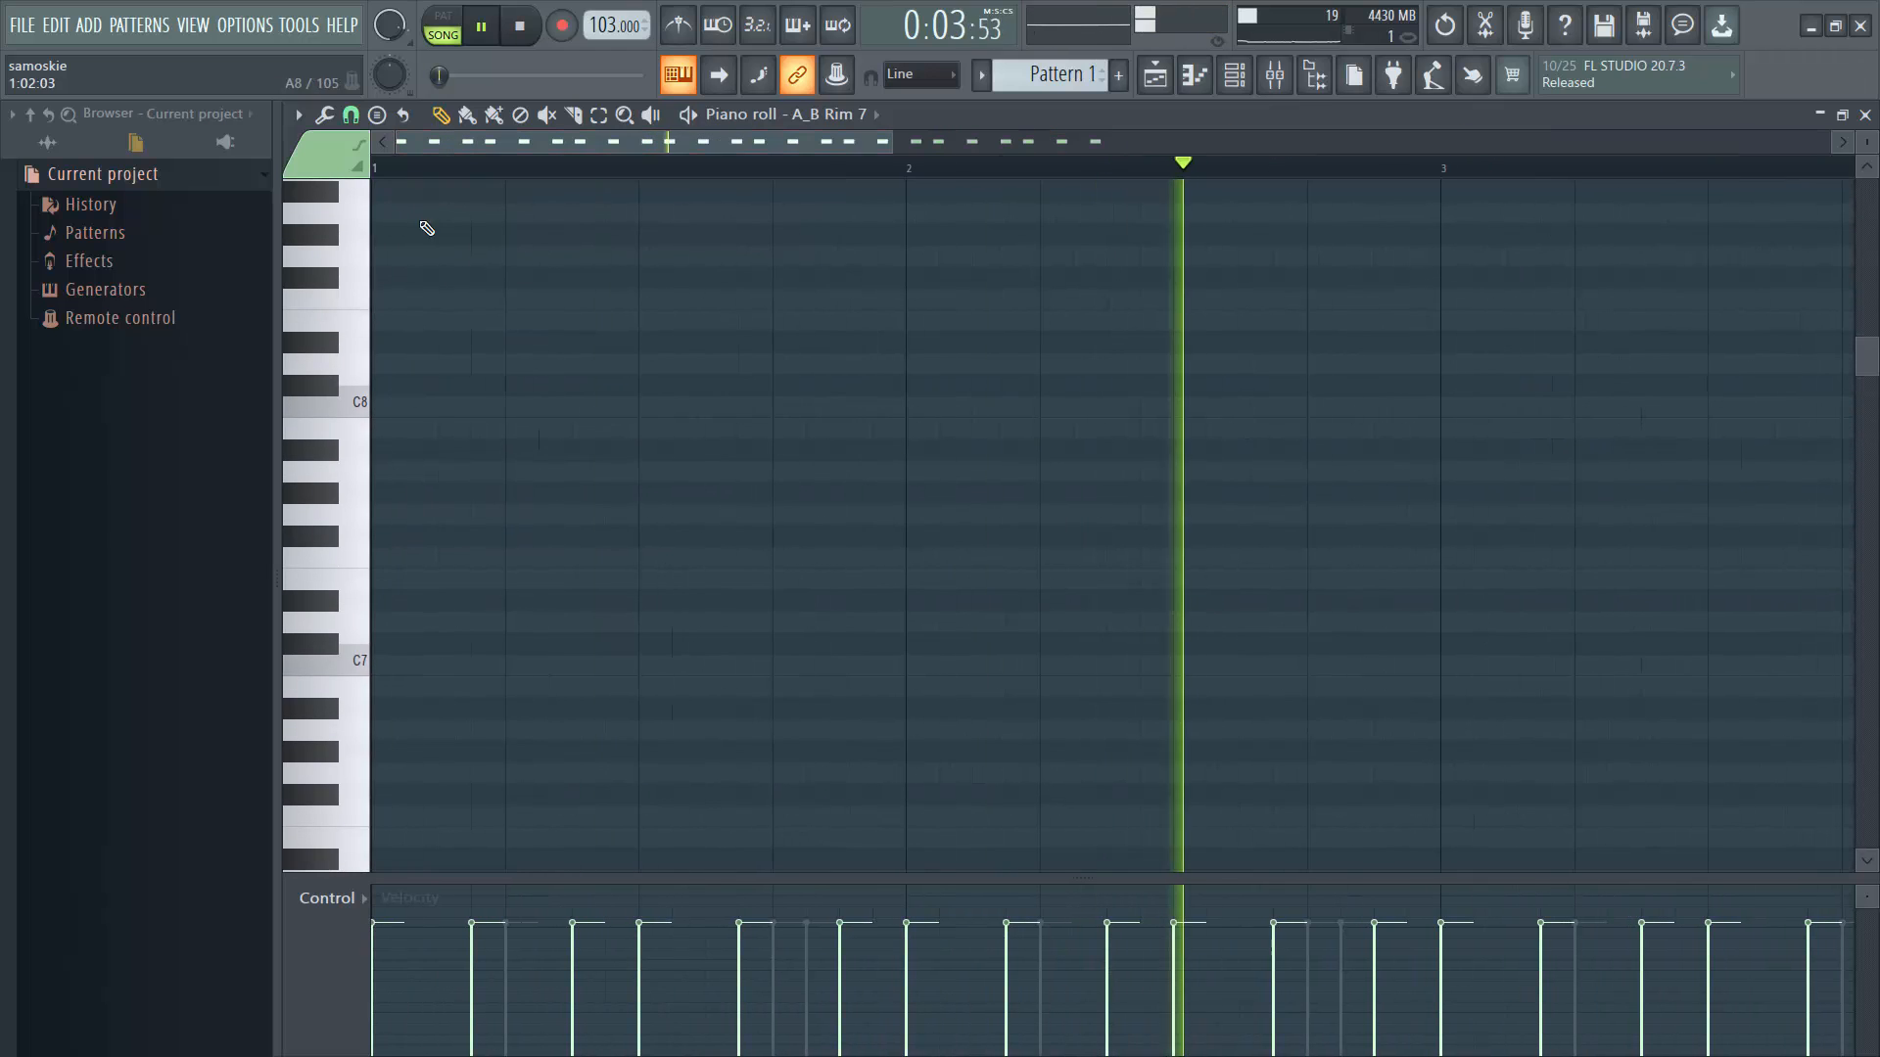
scroll(618, 407, down, 6)
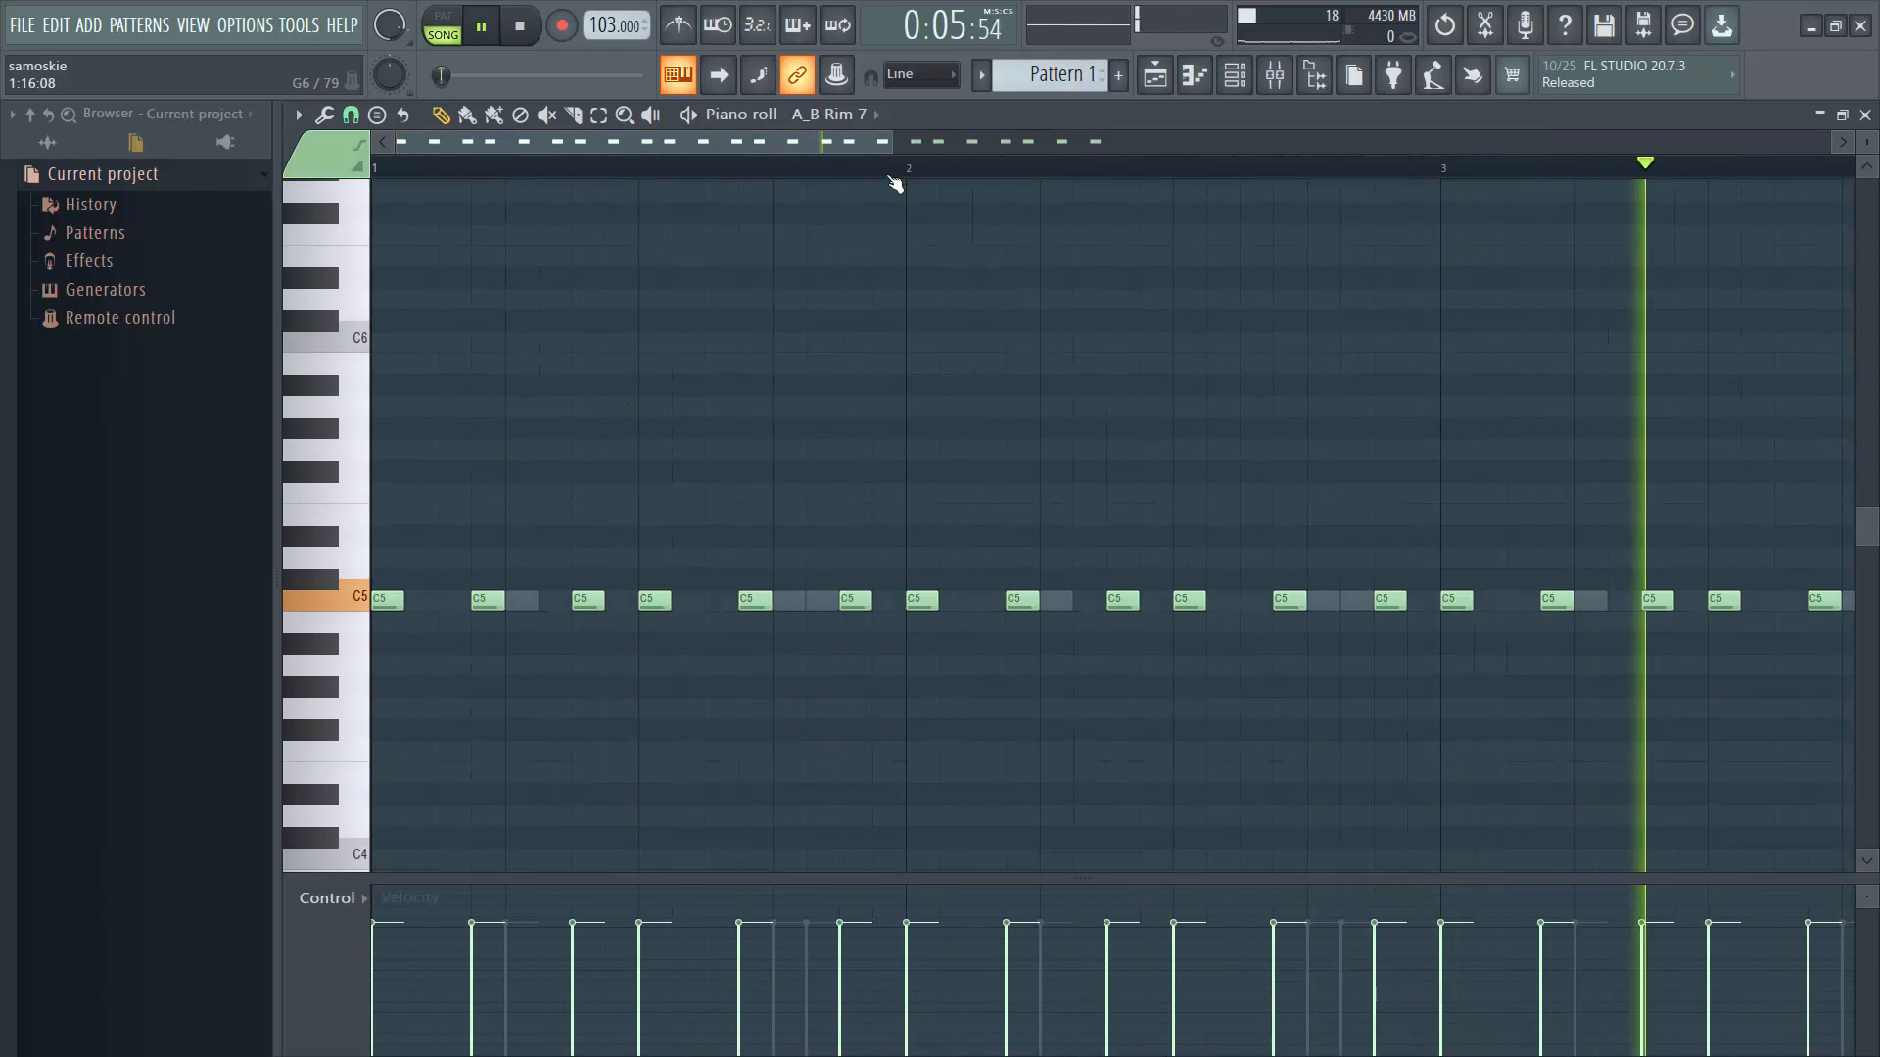
drag(891, 144, 1569, 202)
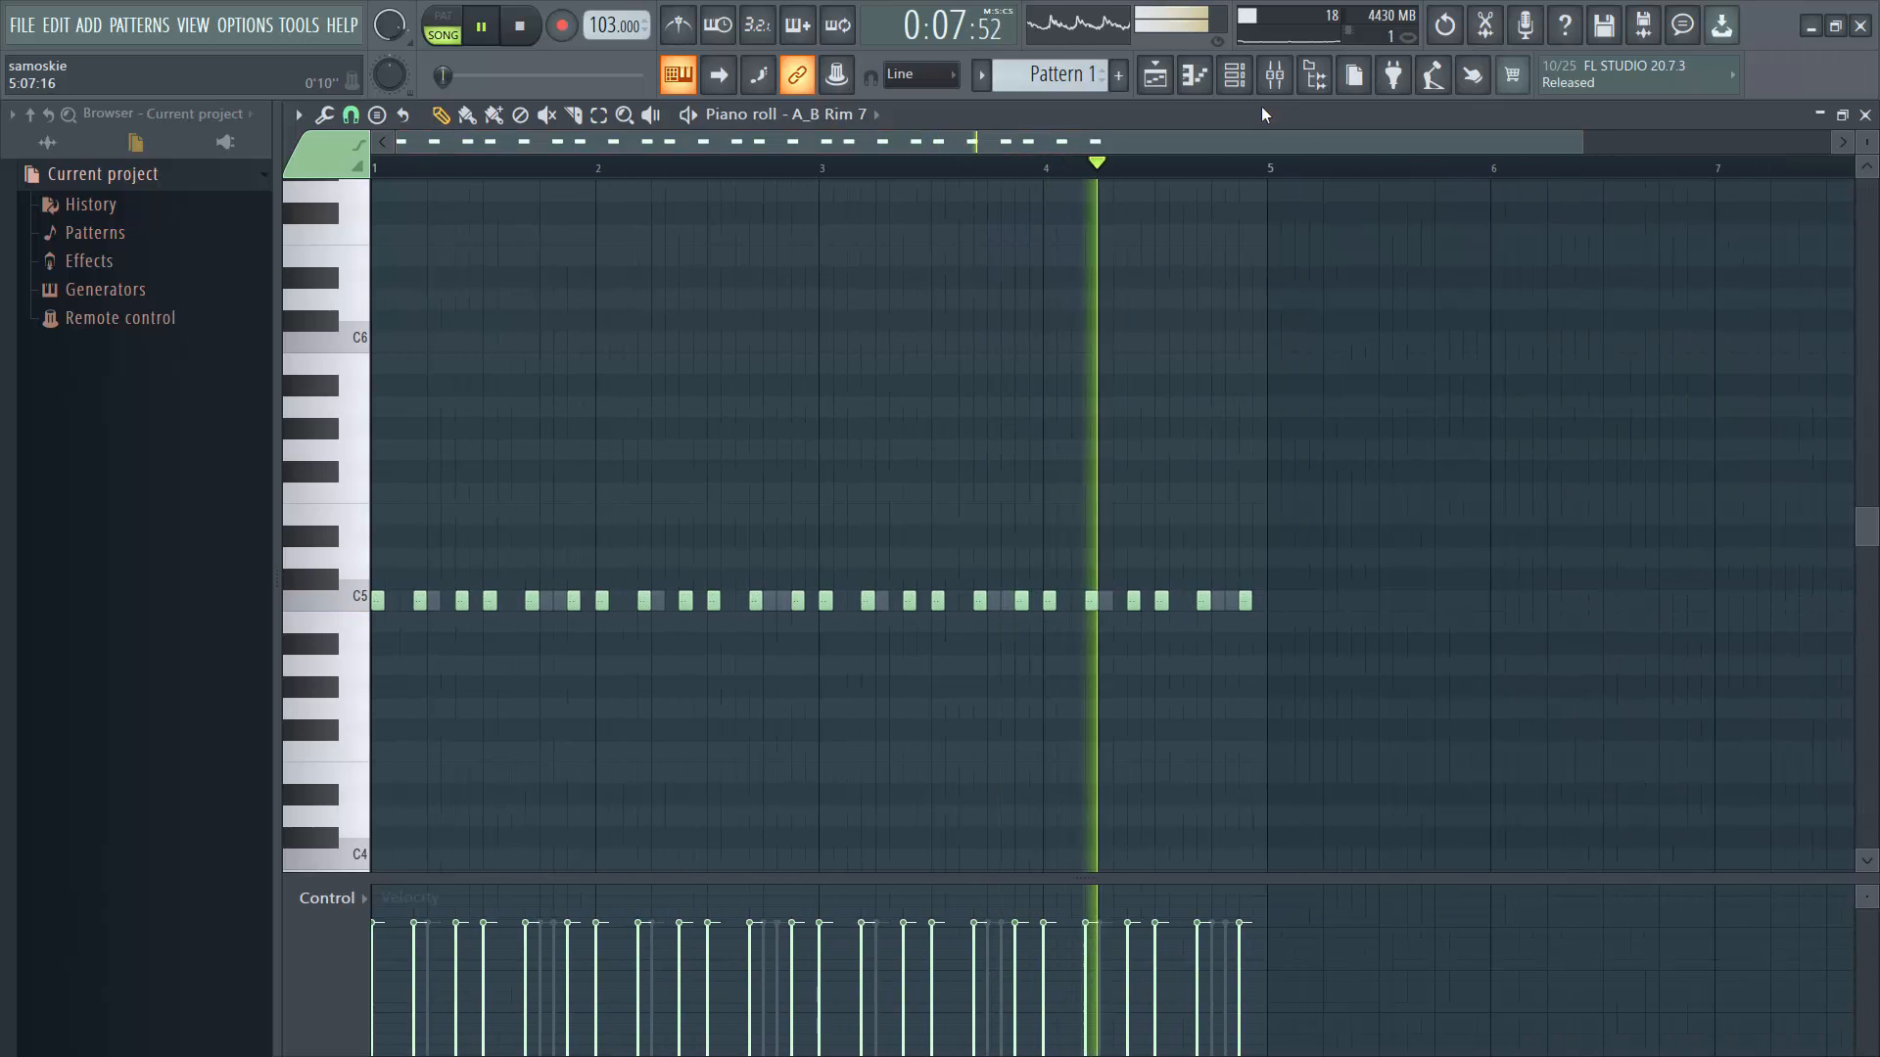
click(1238, 88)
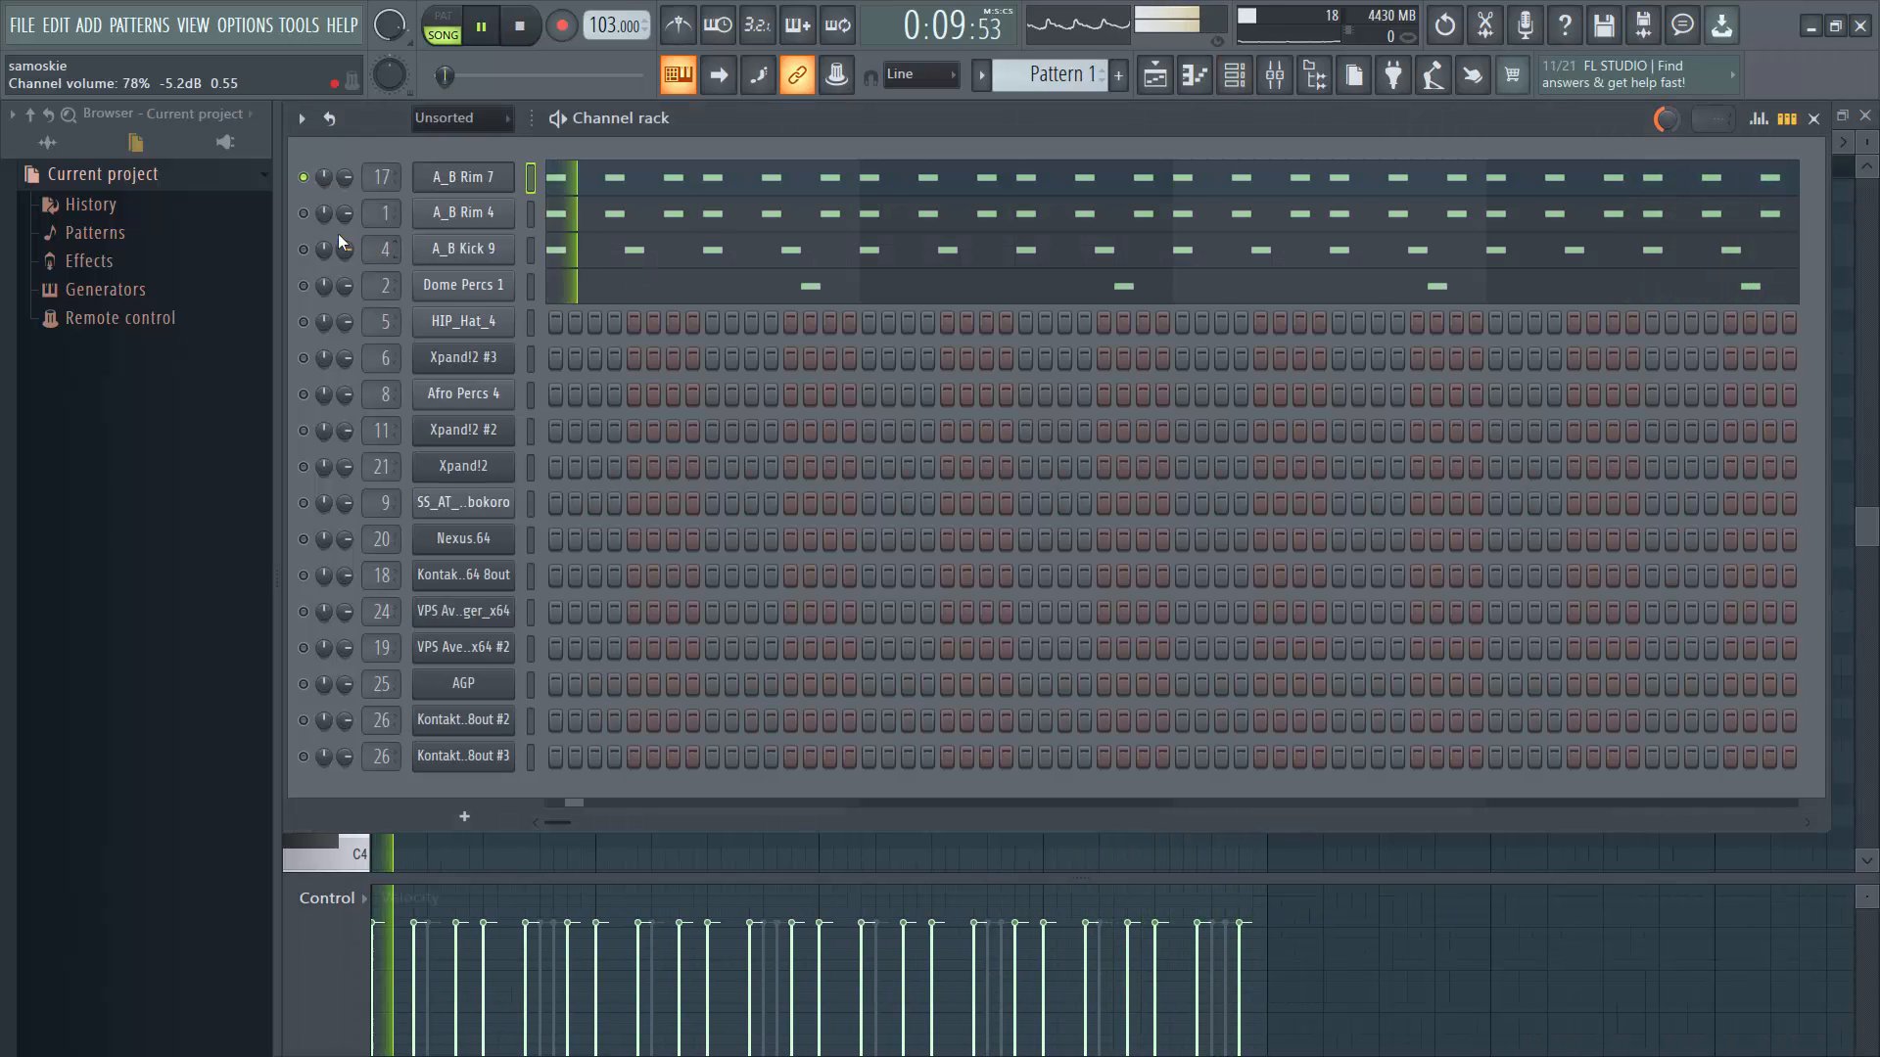
key(space)
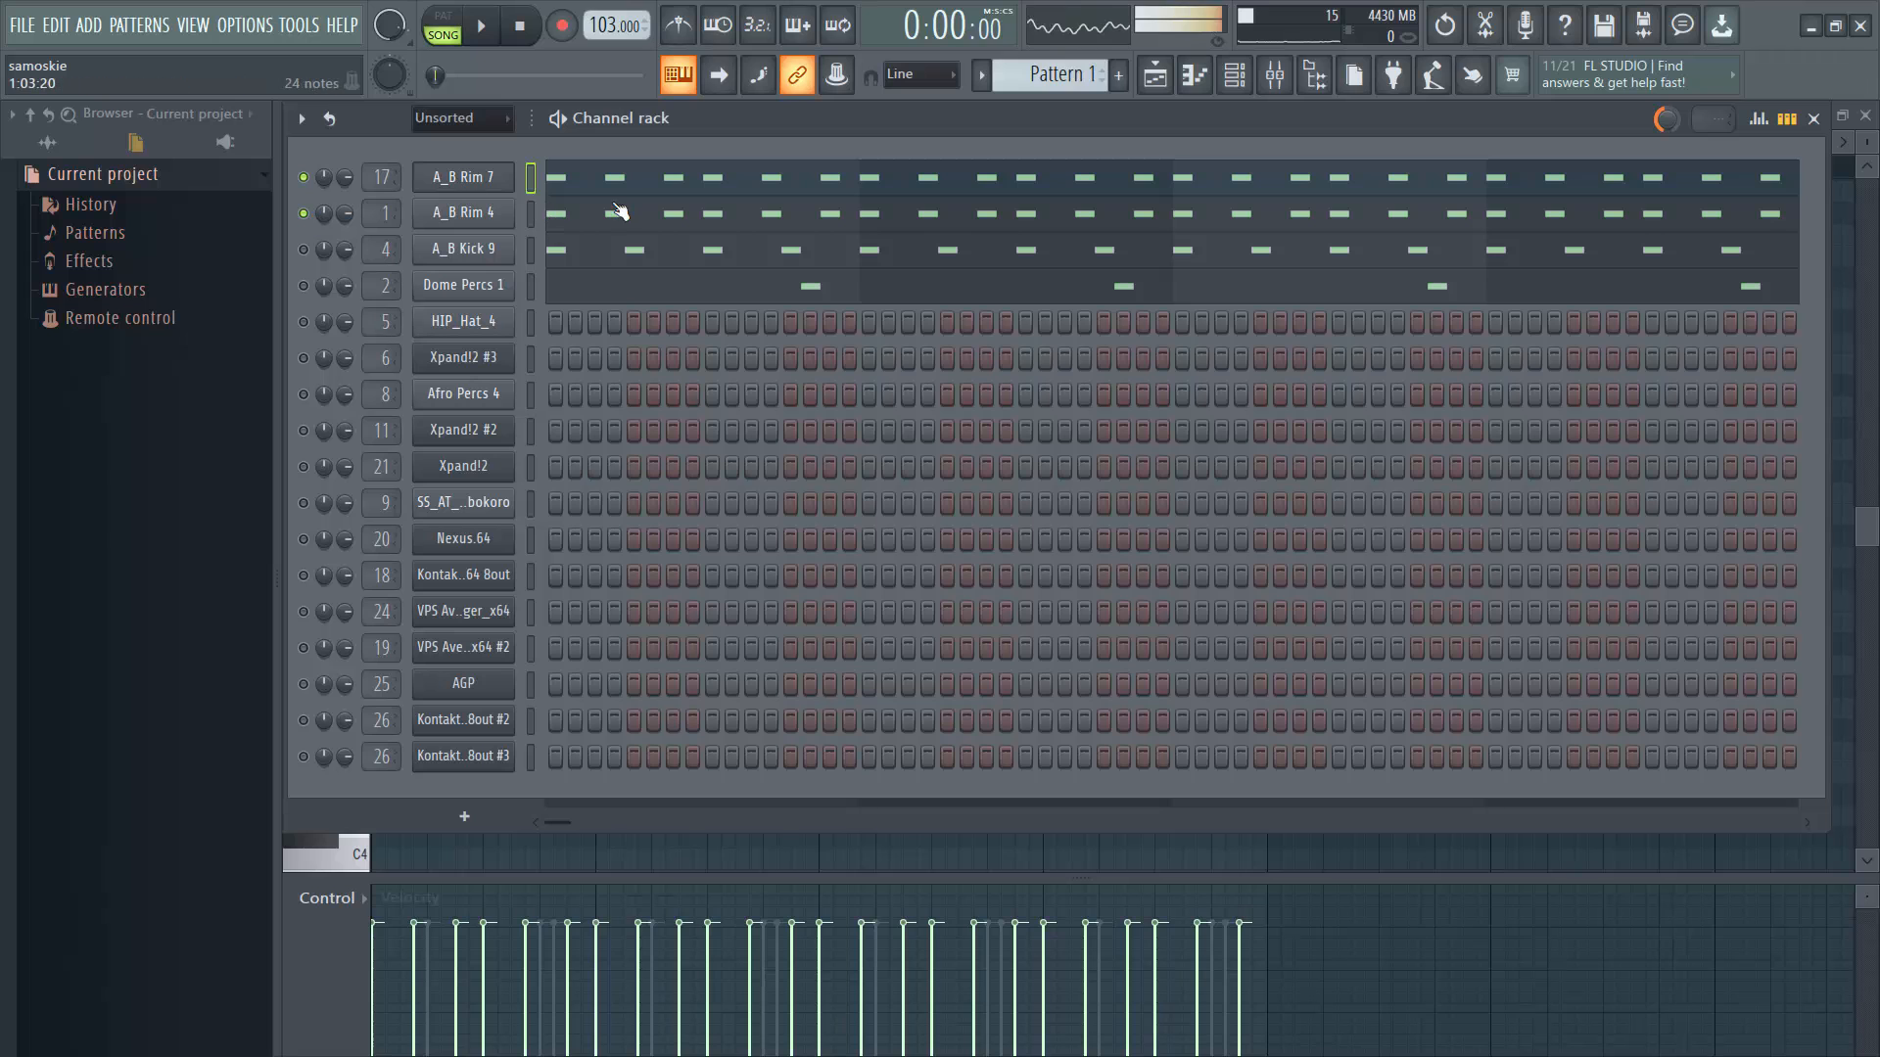
Inspect the A_B Rim 4 sample and audition it together with A_B Rim 7.
click(498, 224)
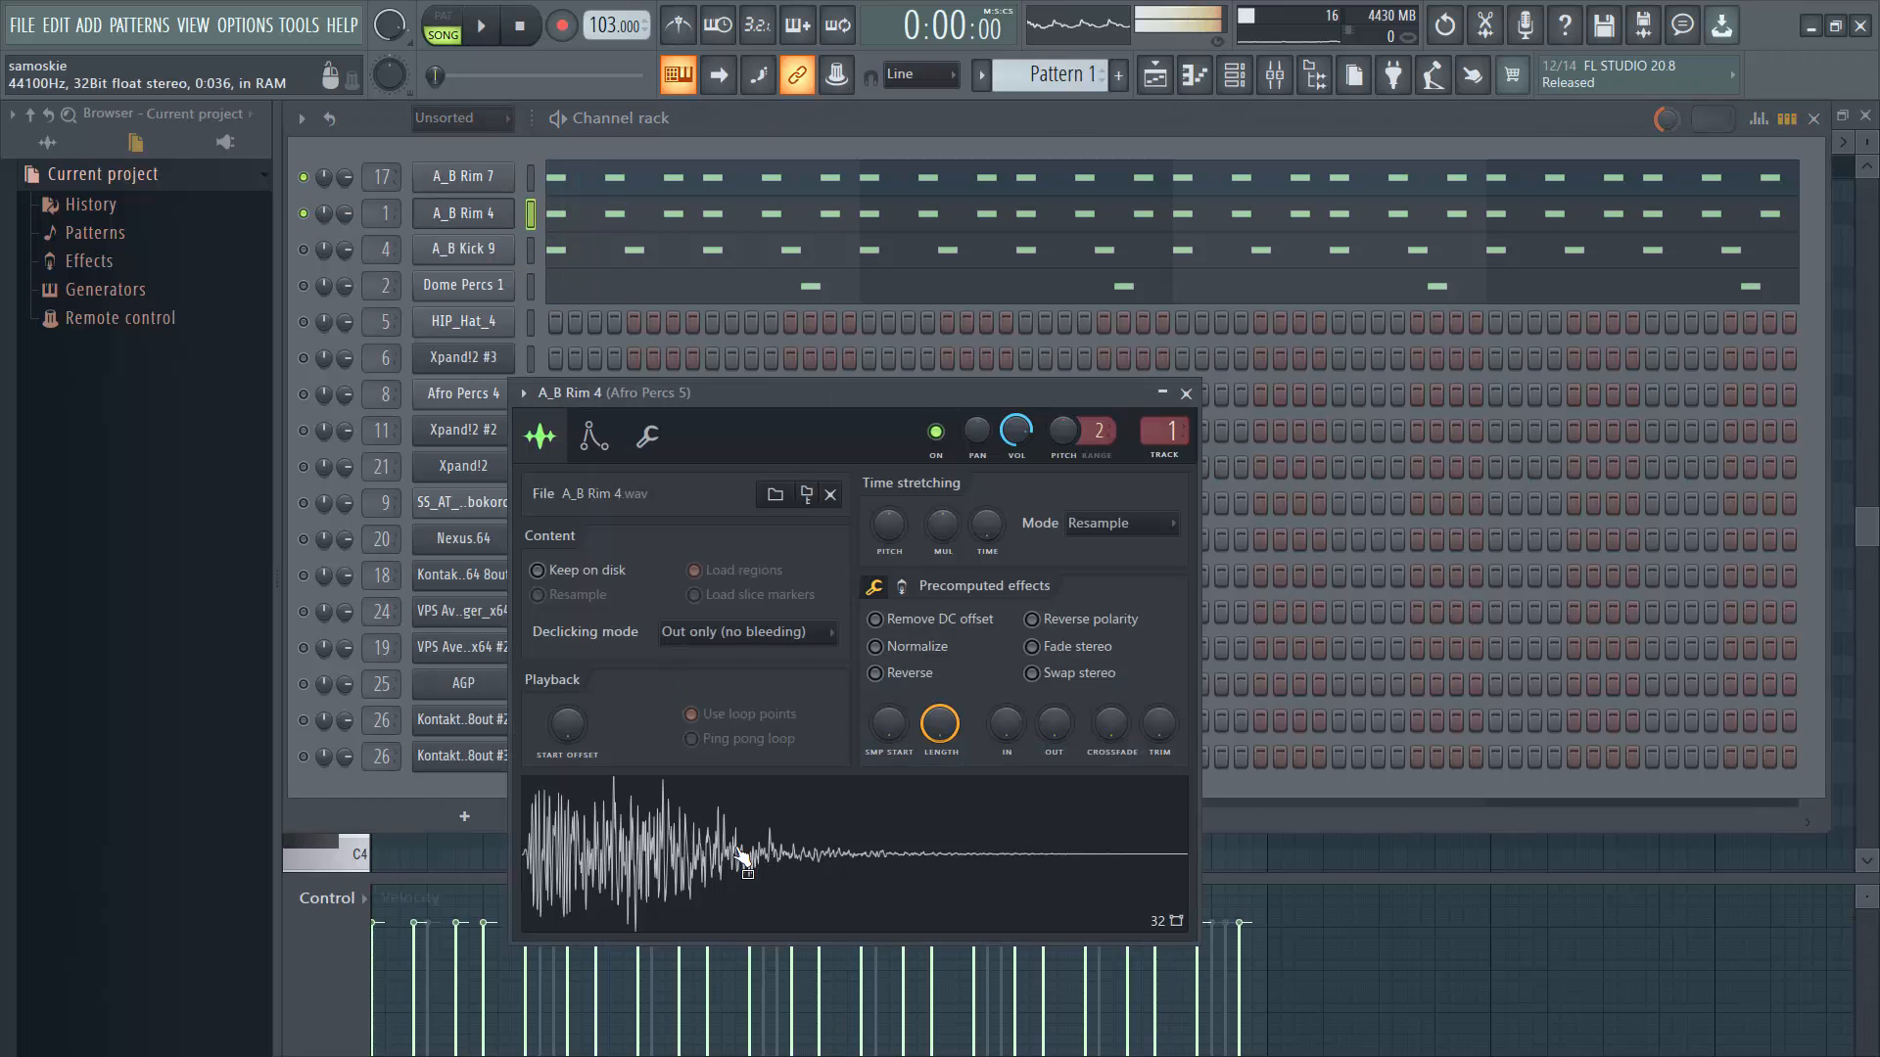
click(1186, 394)
key(space)
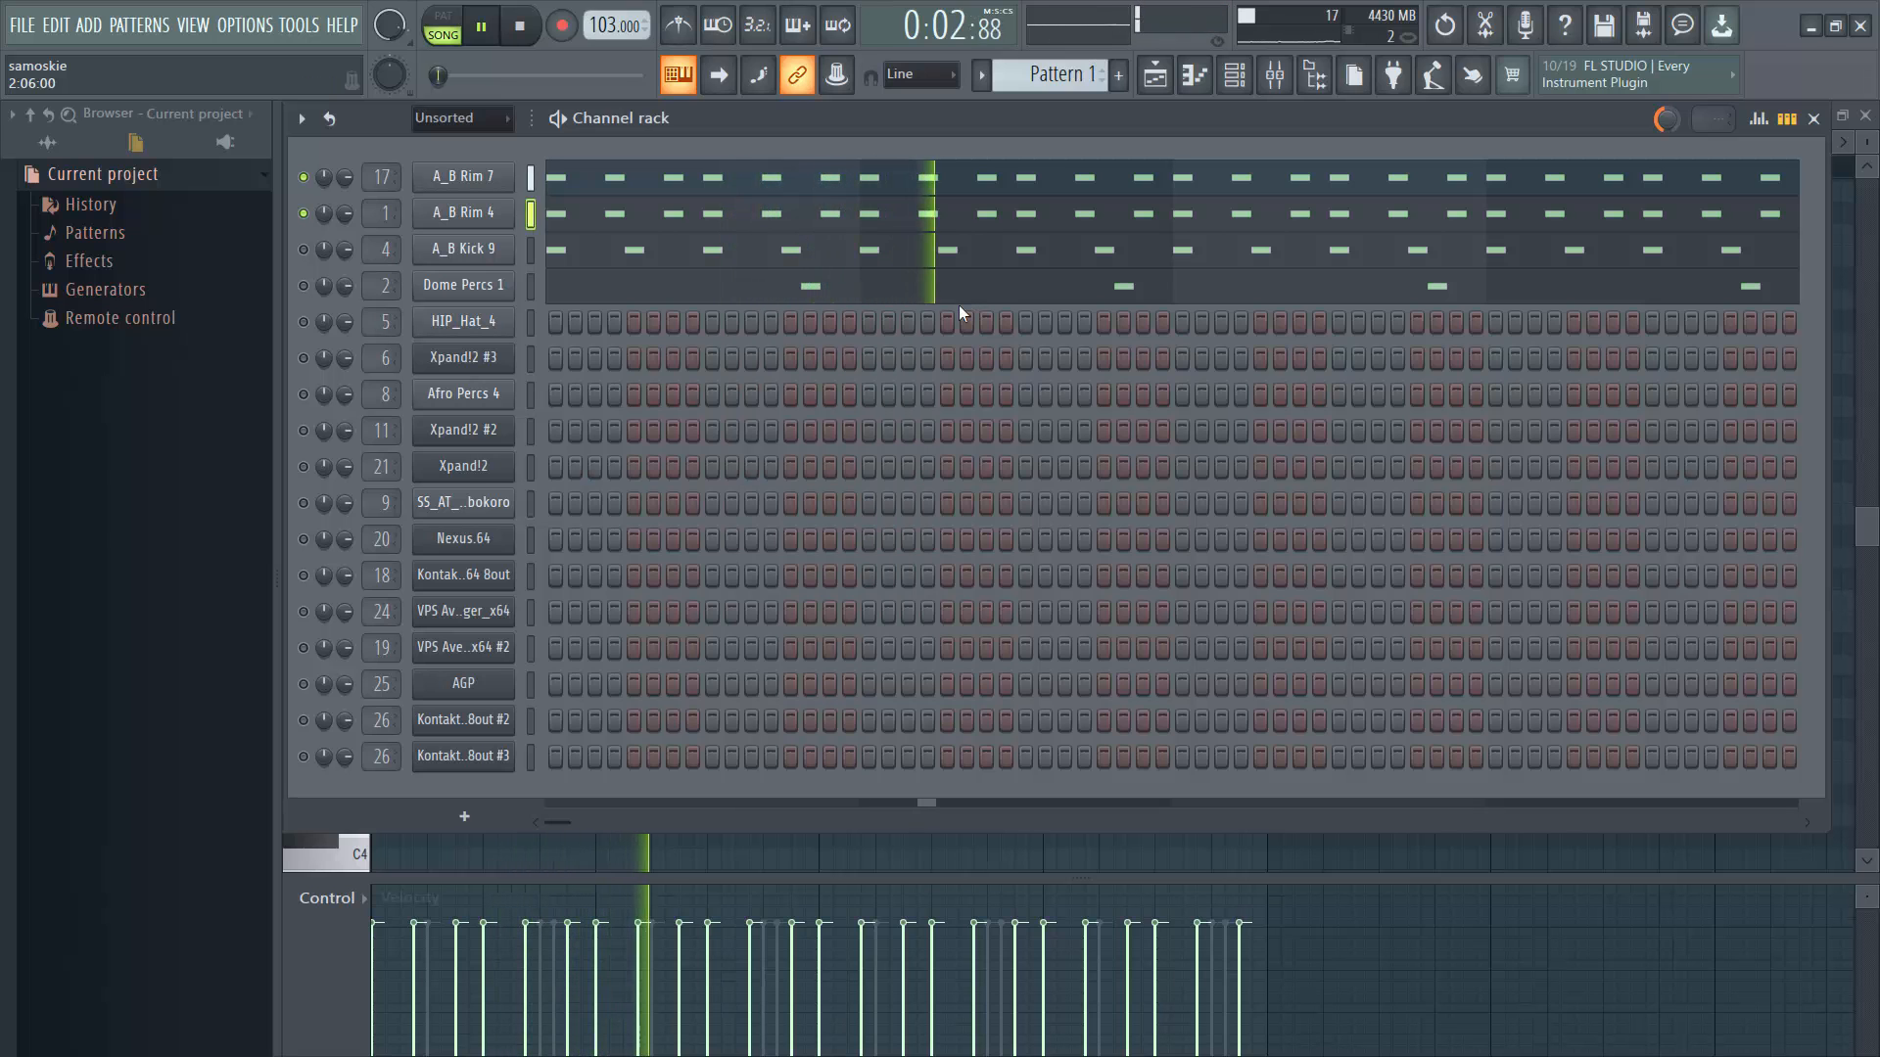
Set the channel rack filter to All and stop playback.
click(448, 127)
click(456, 149)
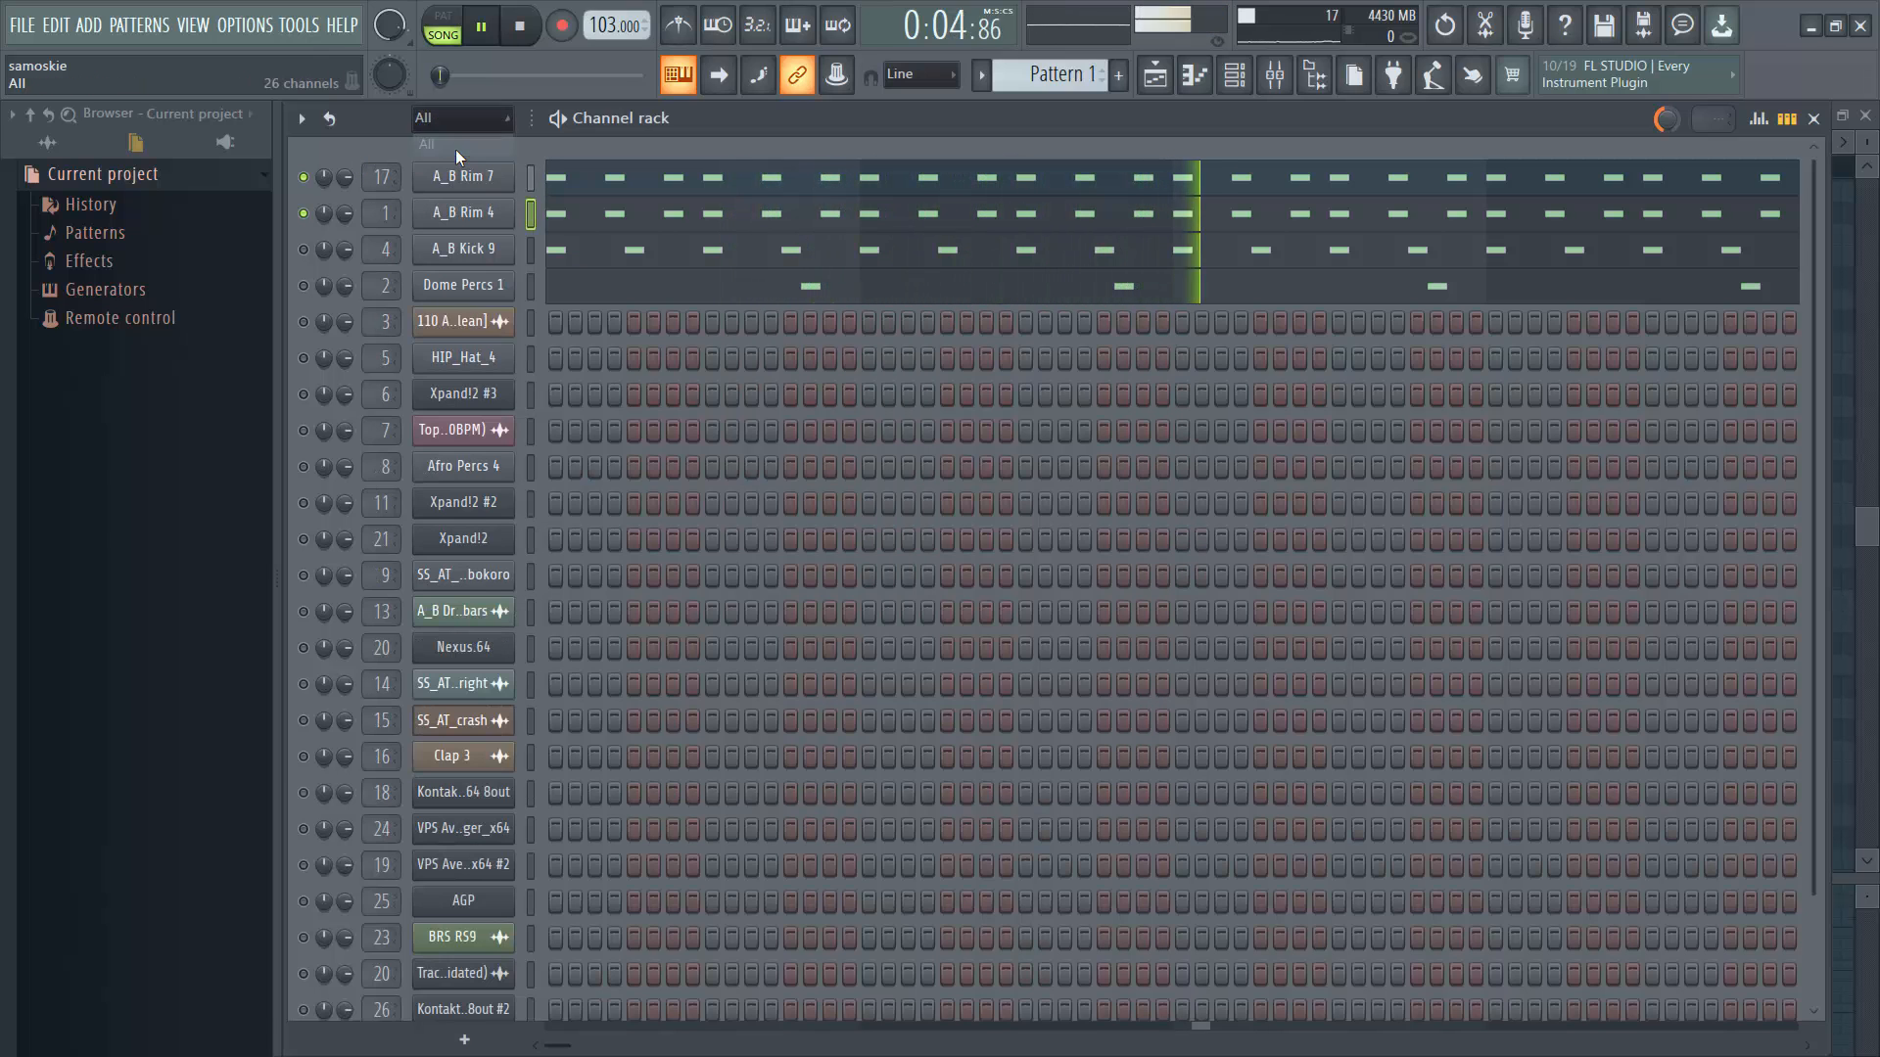
key(space)
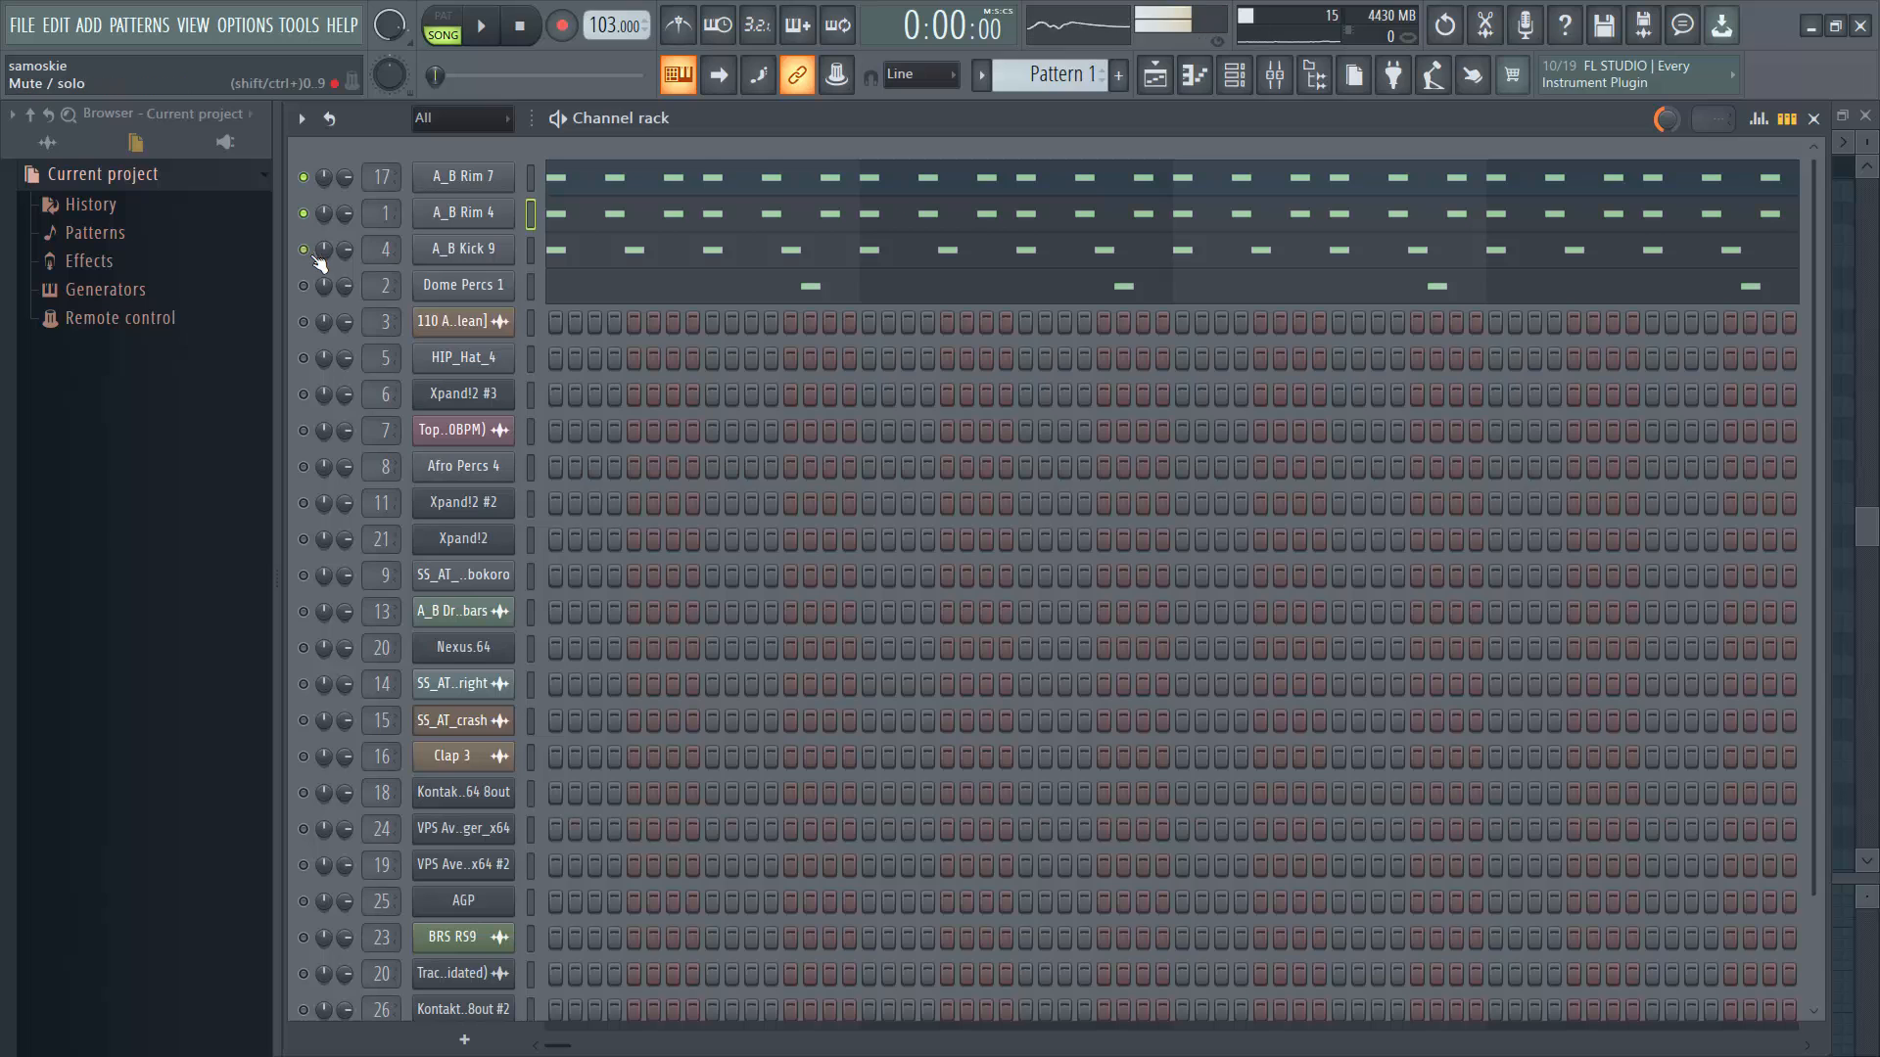
Inspect the A_B Kick 9 sample and audition the kick together with the two rim channels.
click(473, 251)
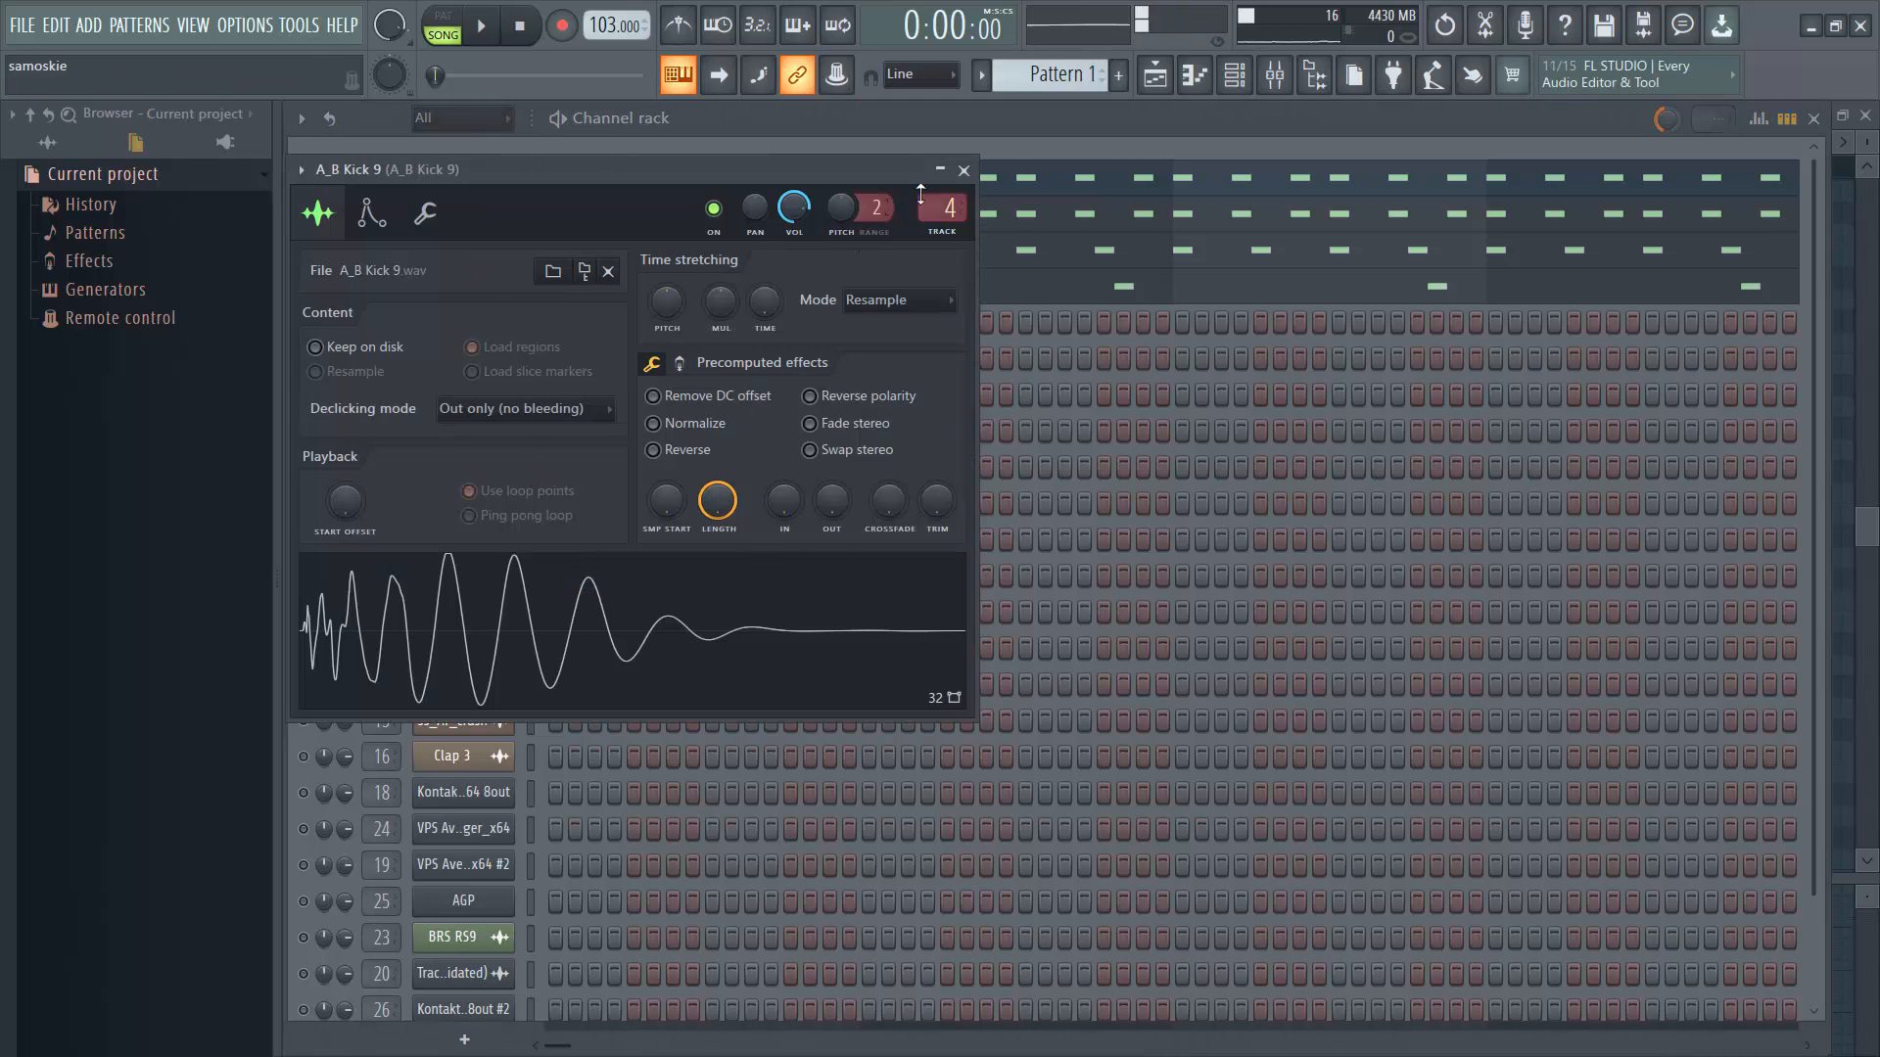
click(962, 171)
key(space)
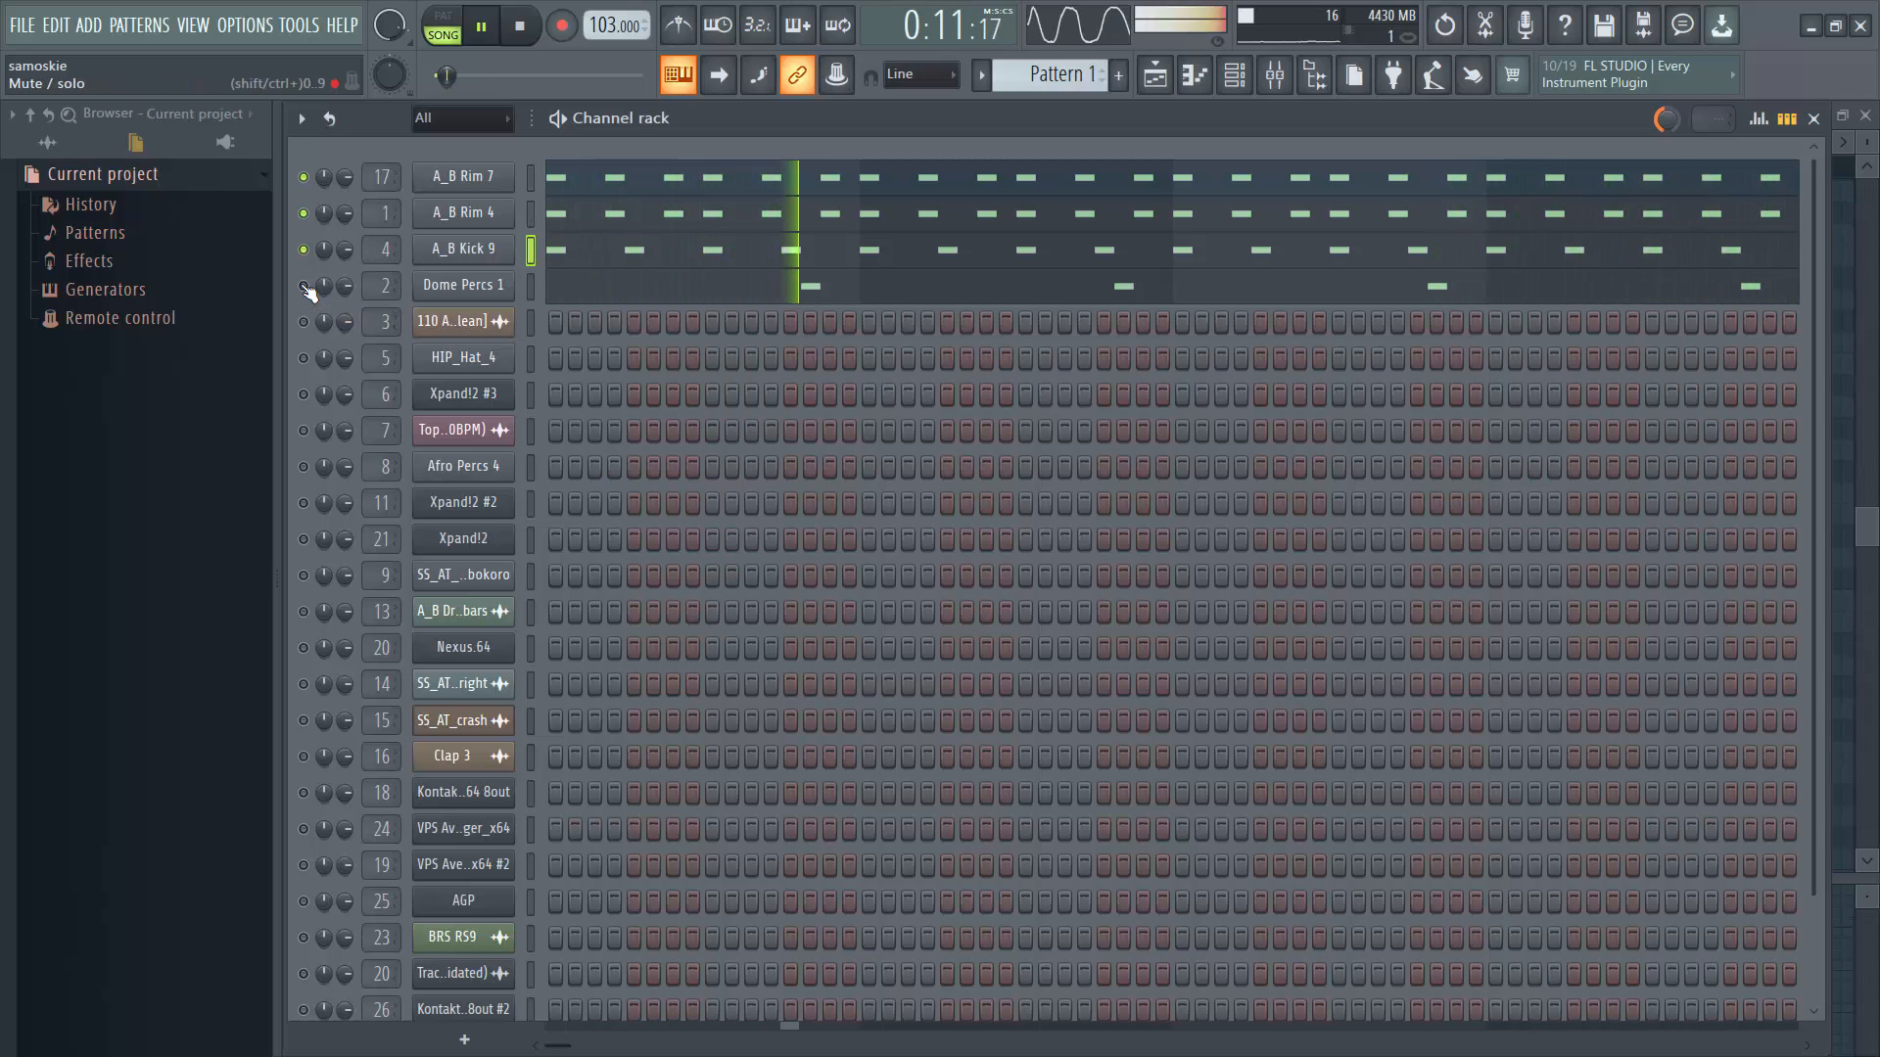
key(space)
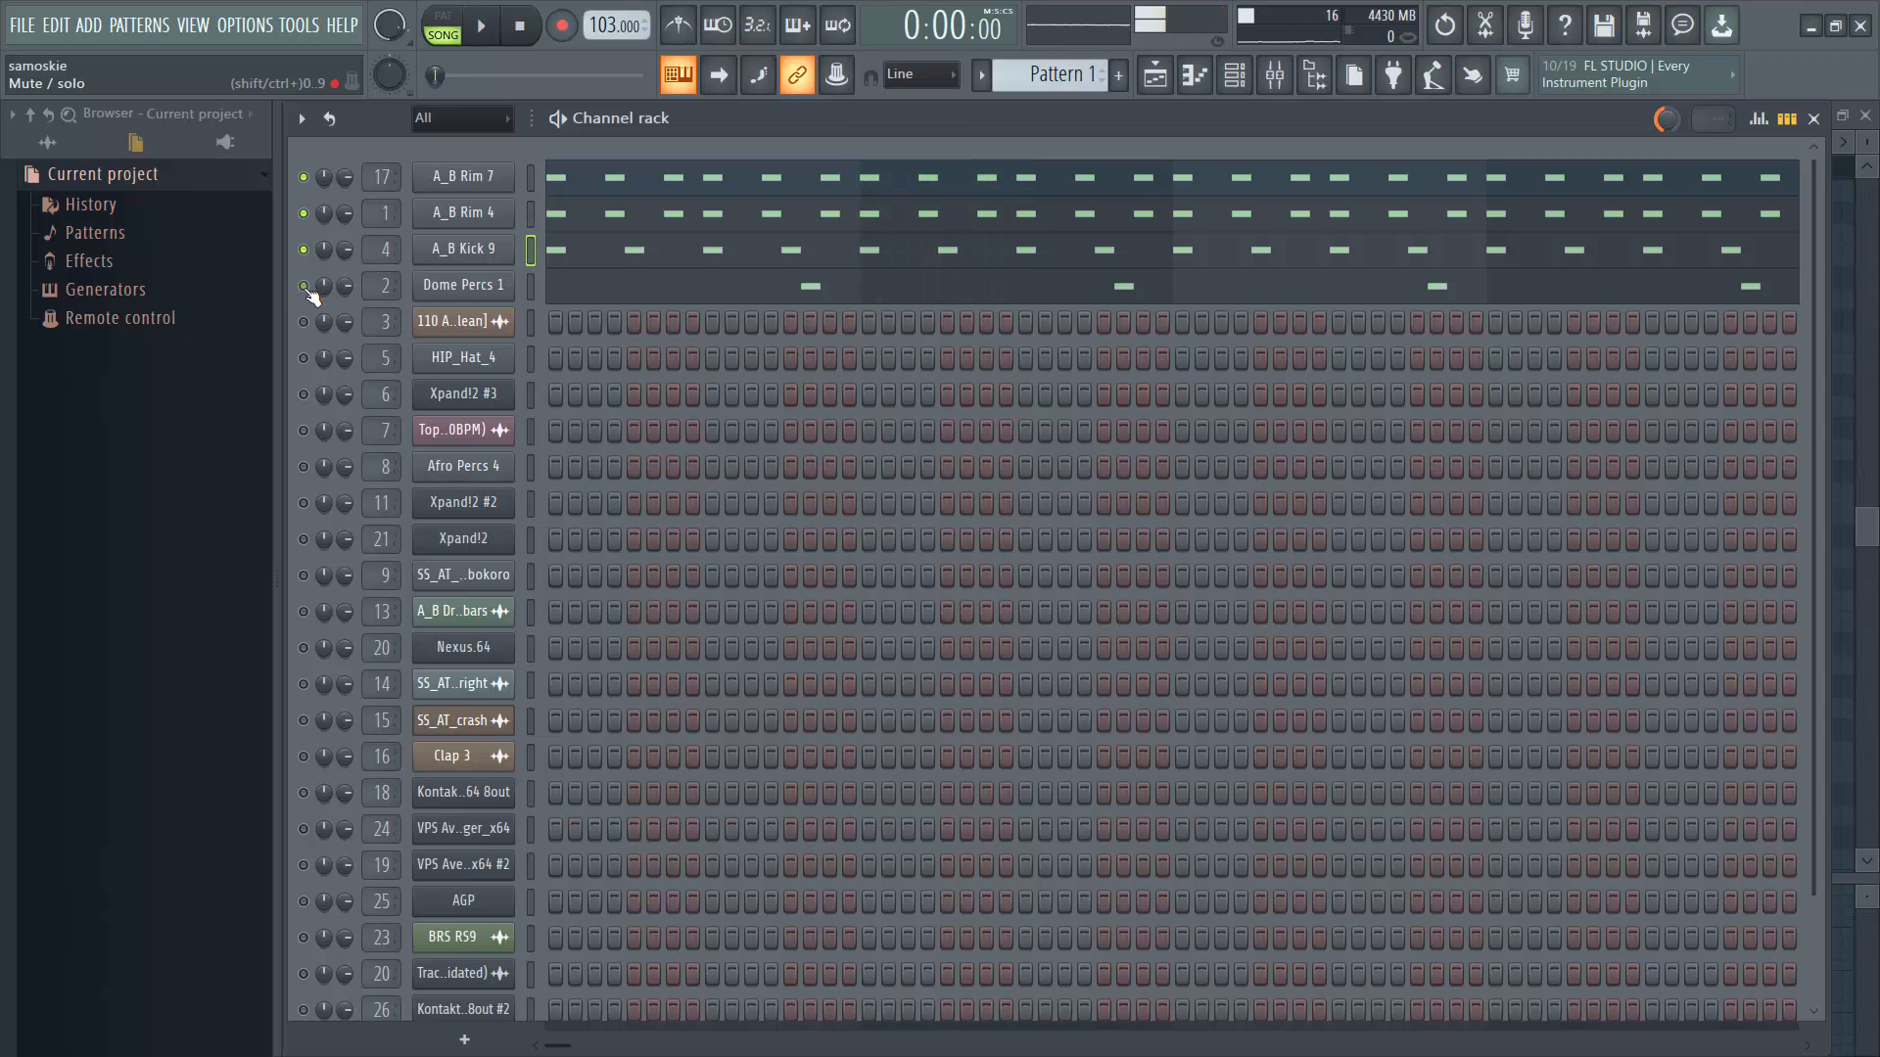
Inspect the Dome Percs 1 sample and audition it with the rims and kick in Pattern 1.
click(495, 288)
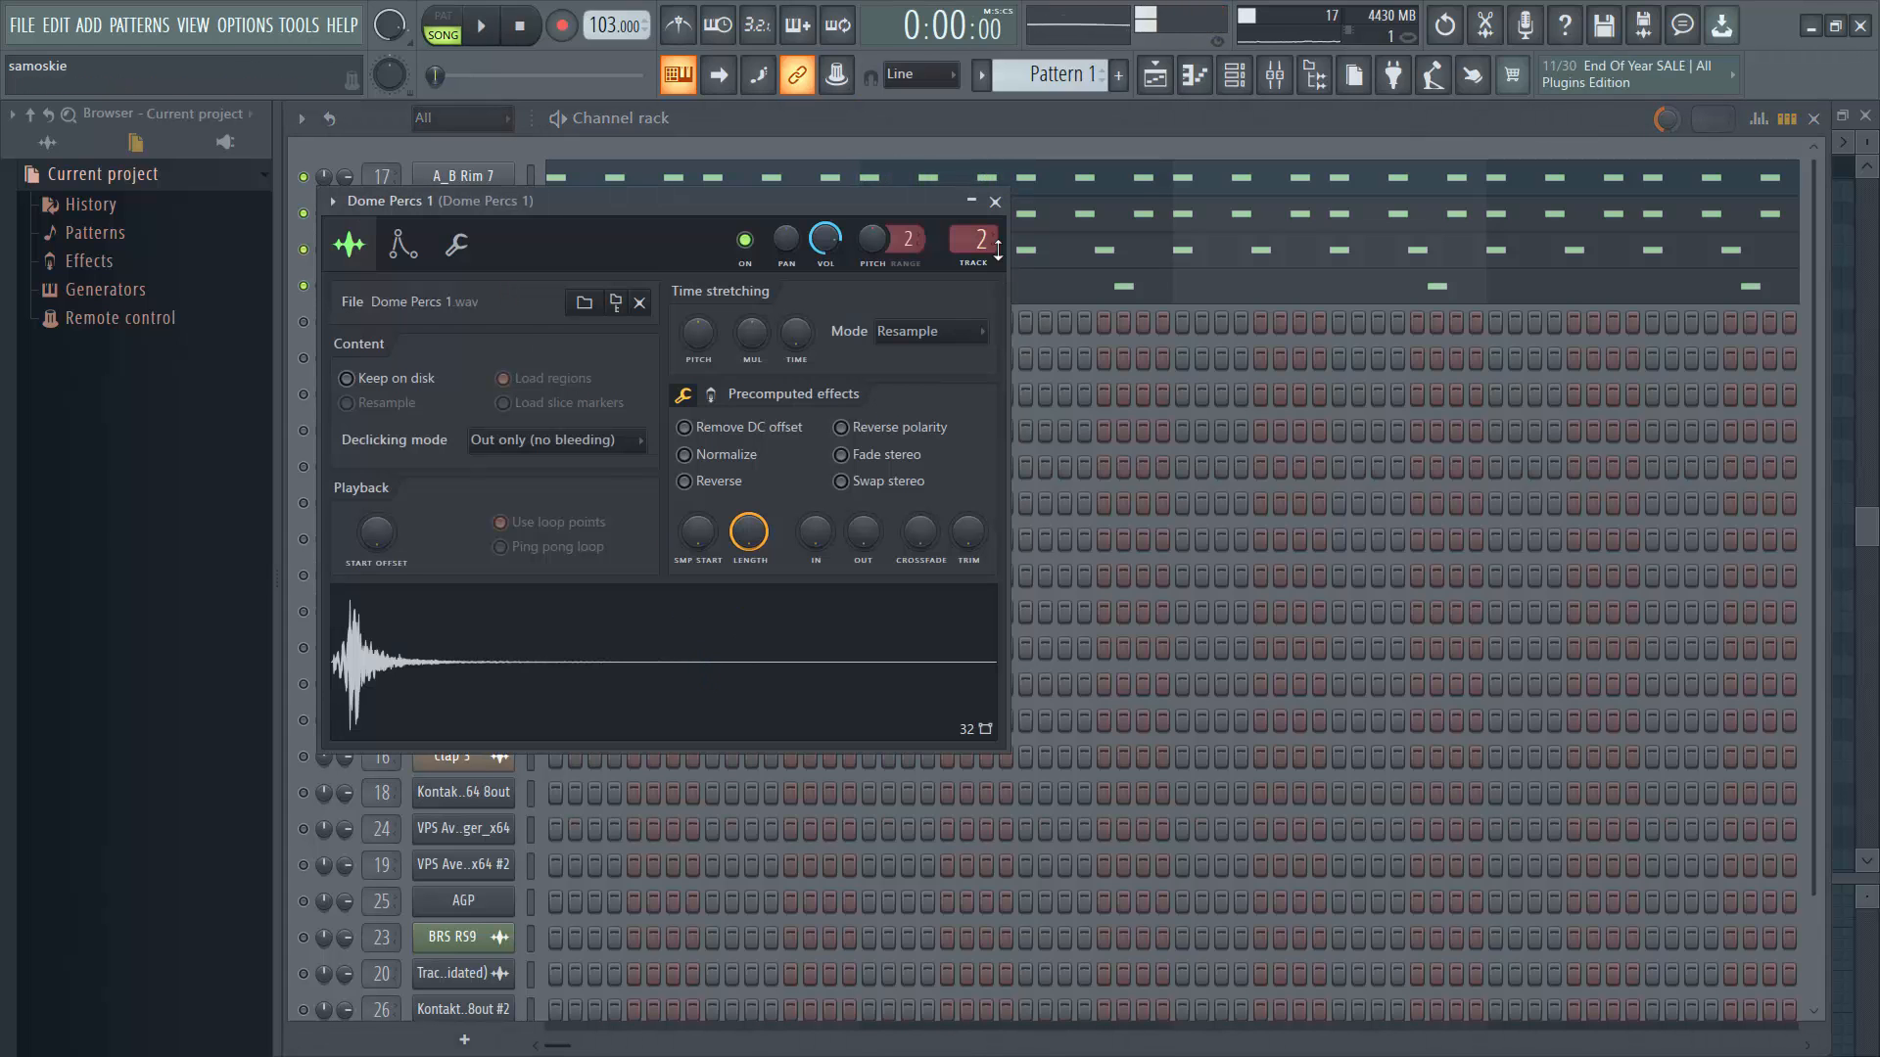
click(995, 201)
key(space)
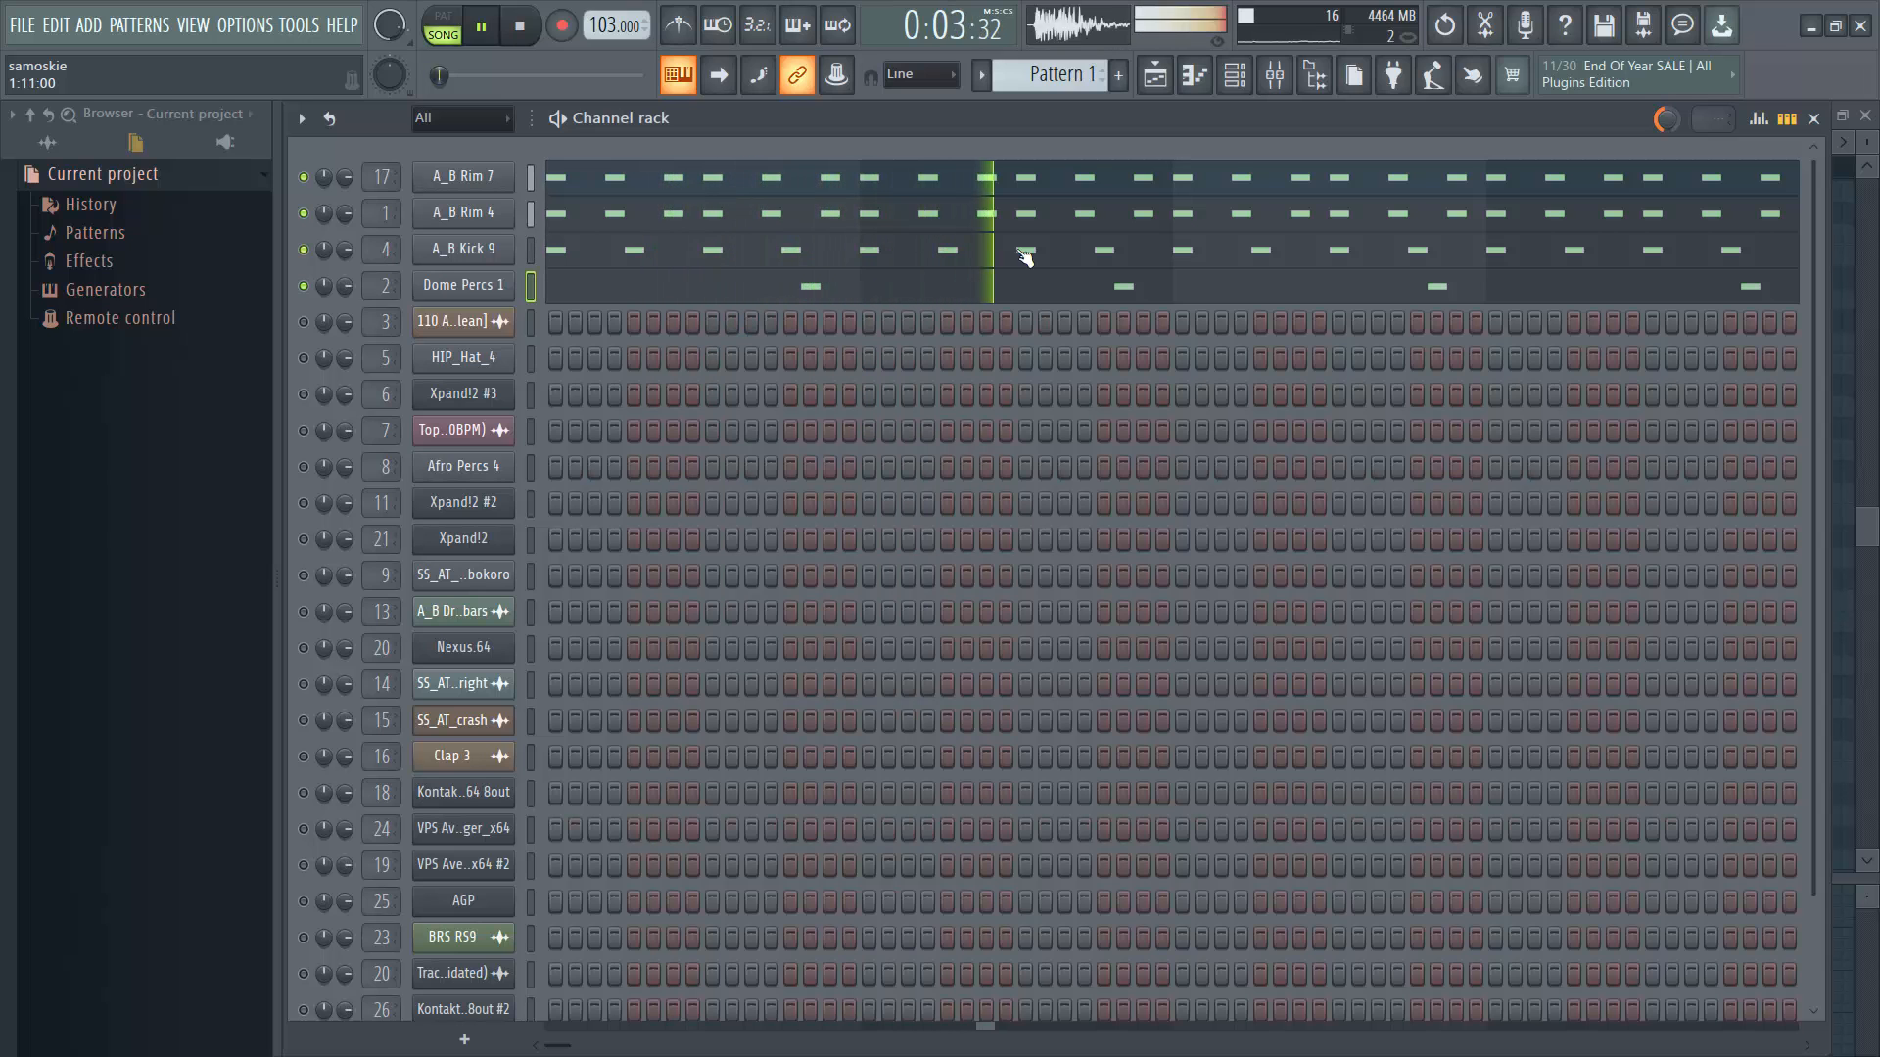
key(space)
Switch to Pattern 2 and audition its rim, kick and percussion variation.
scroll(1330, 421, down, 3)
scroll(1244, 344, up, 3)
drag(1067, 70, 1067, 61)
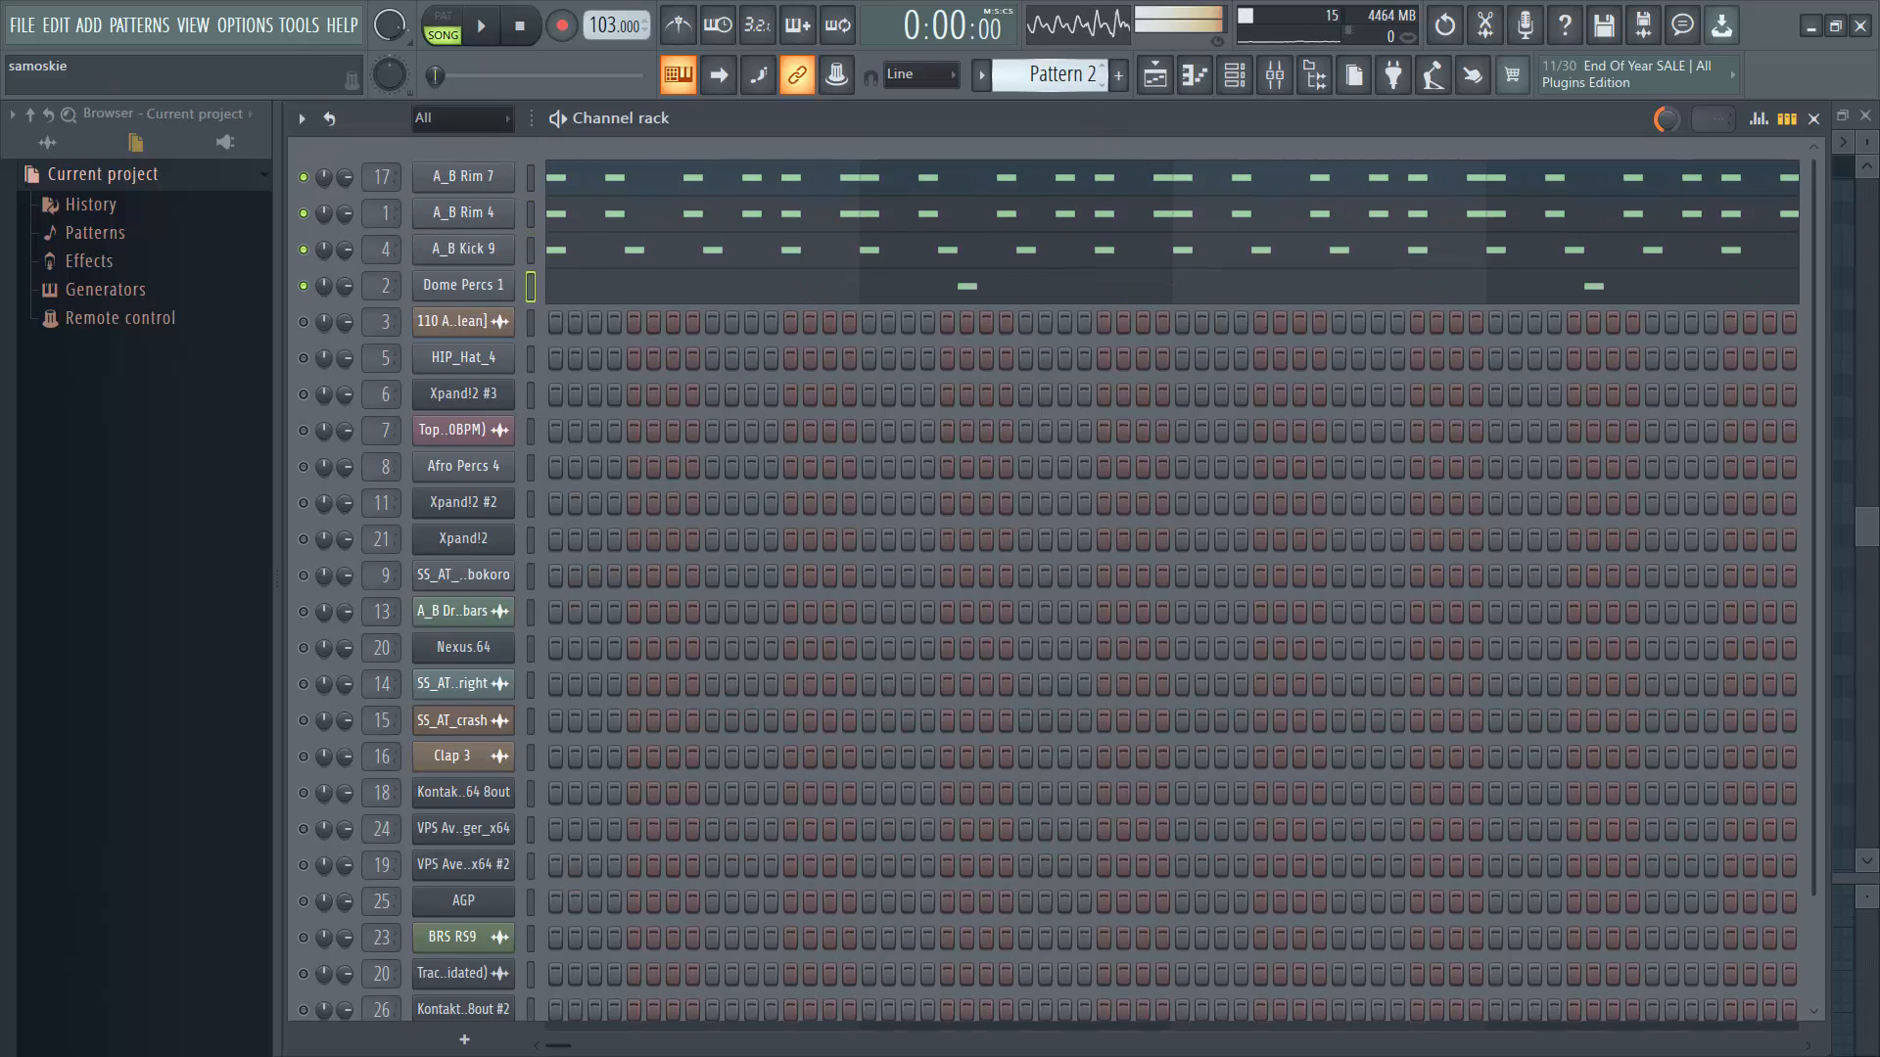
key(space)
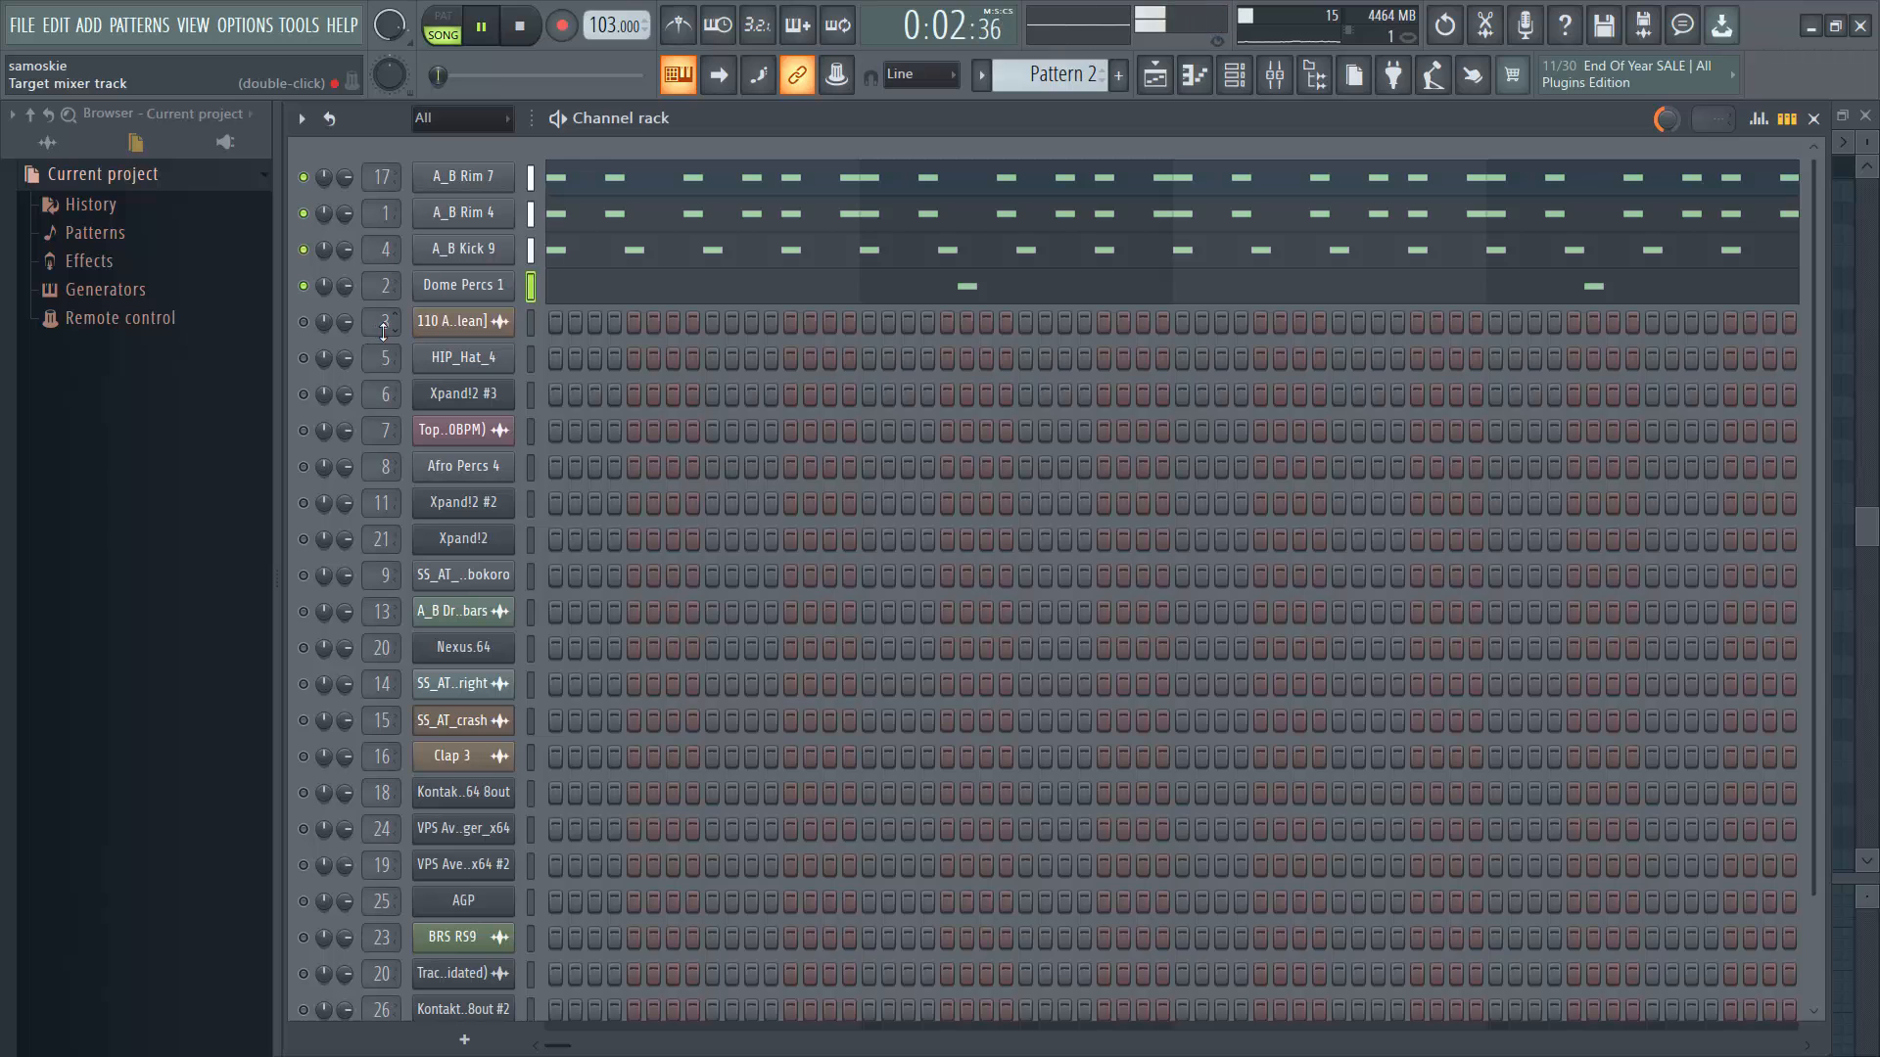
key(space)
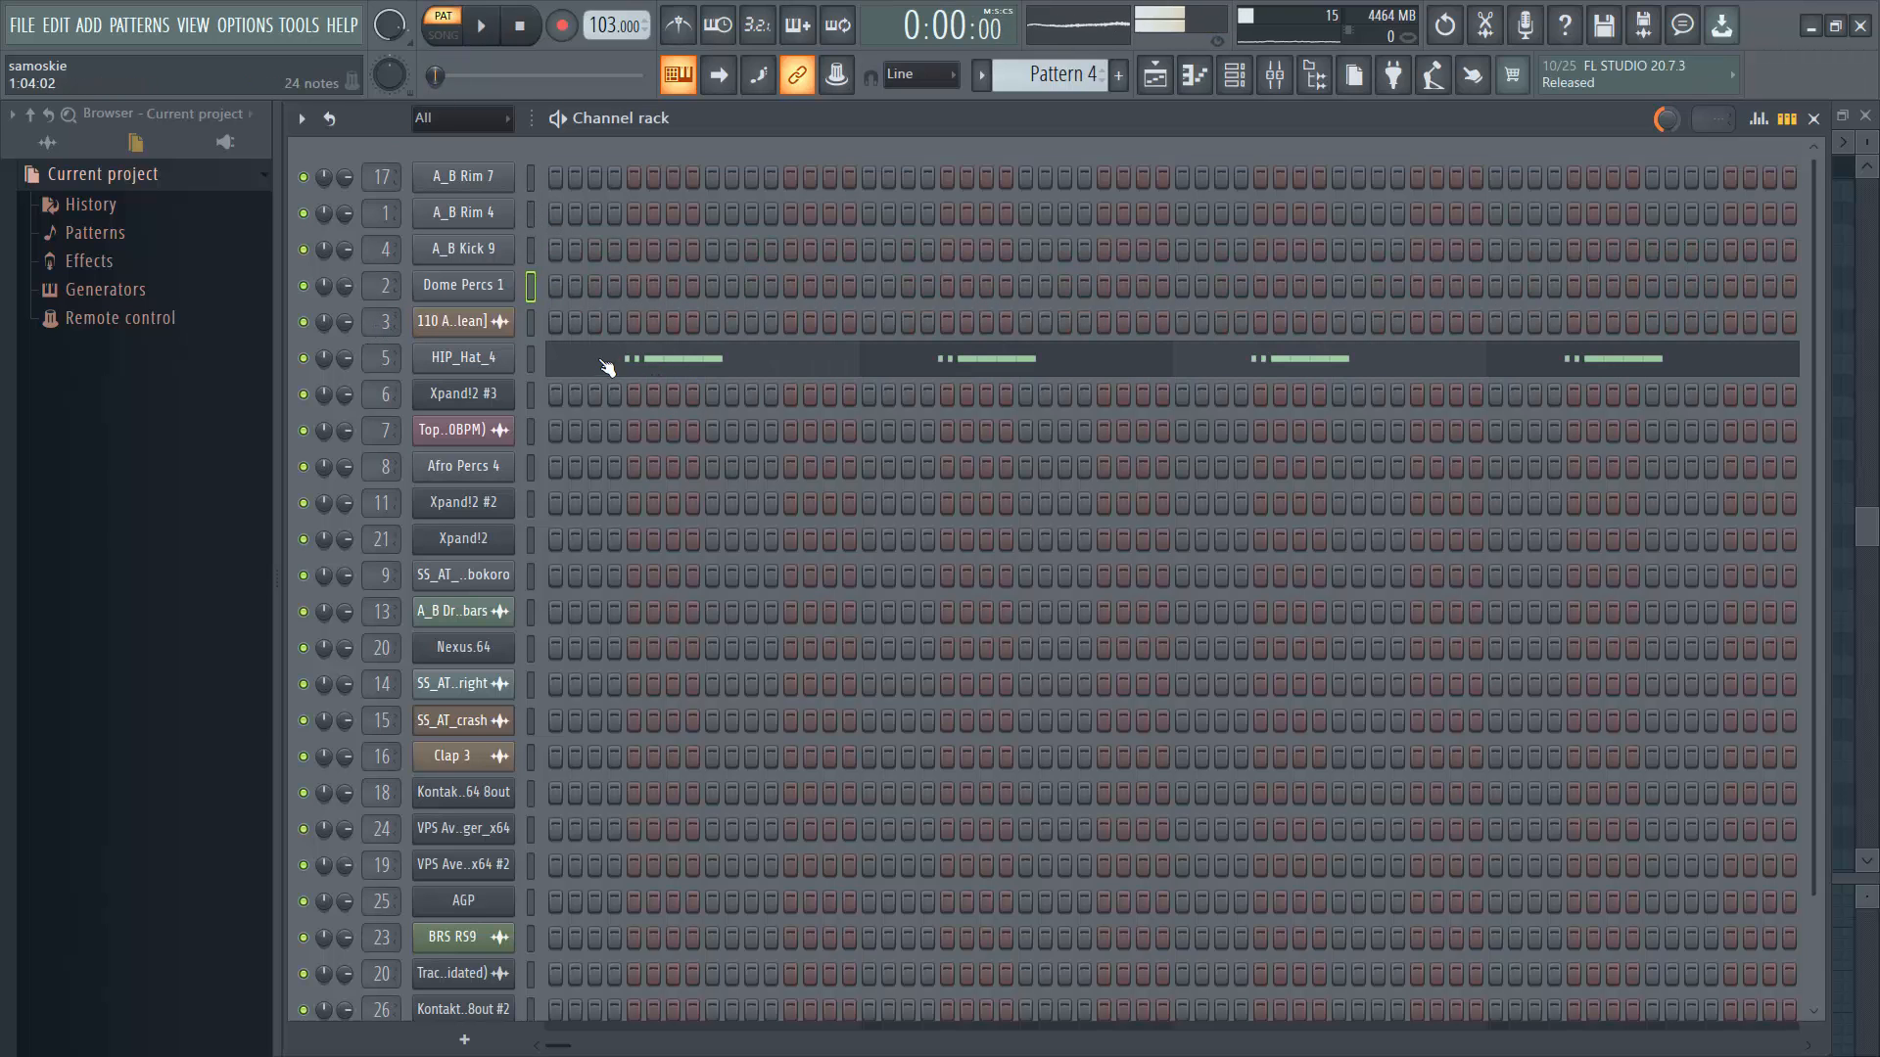
Examine the HIP_Hat_4 notes of Pattern 4 in the piano roll and the channel's sample settings.
click(607, 366)
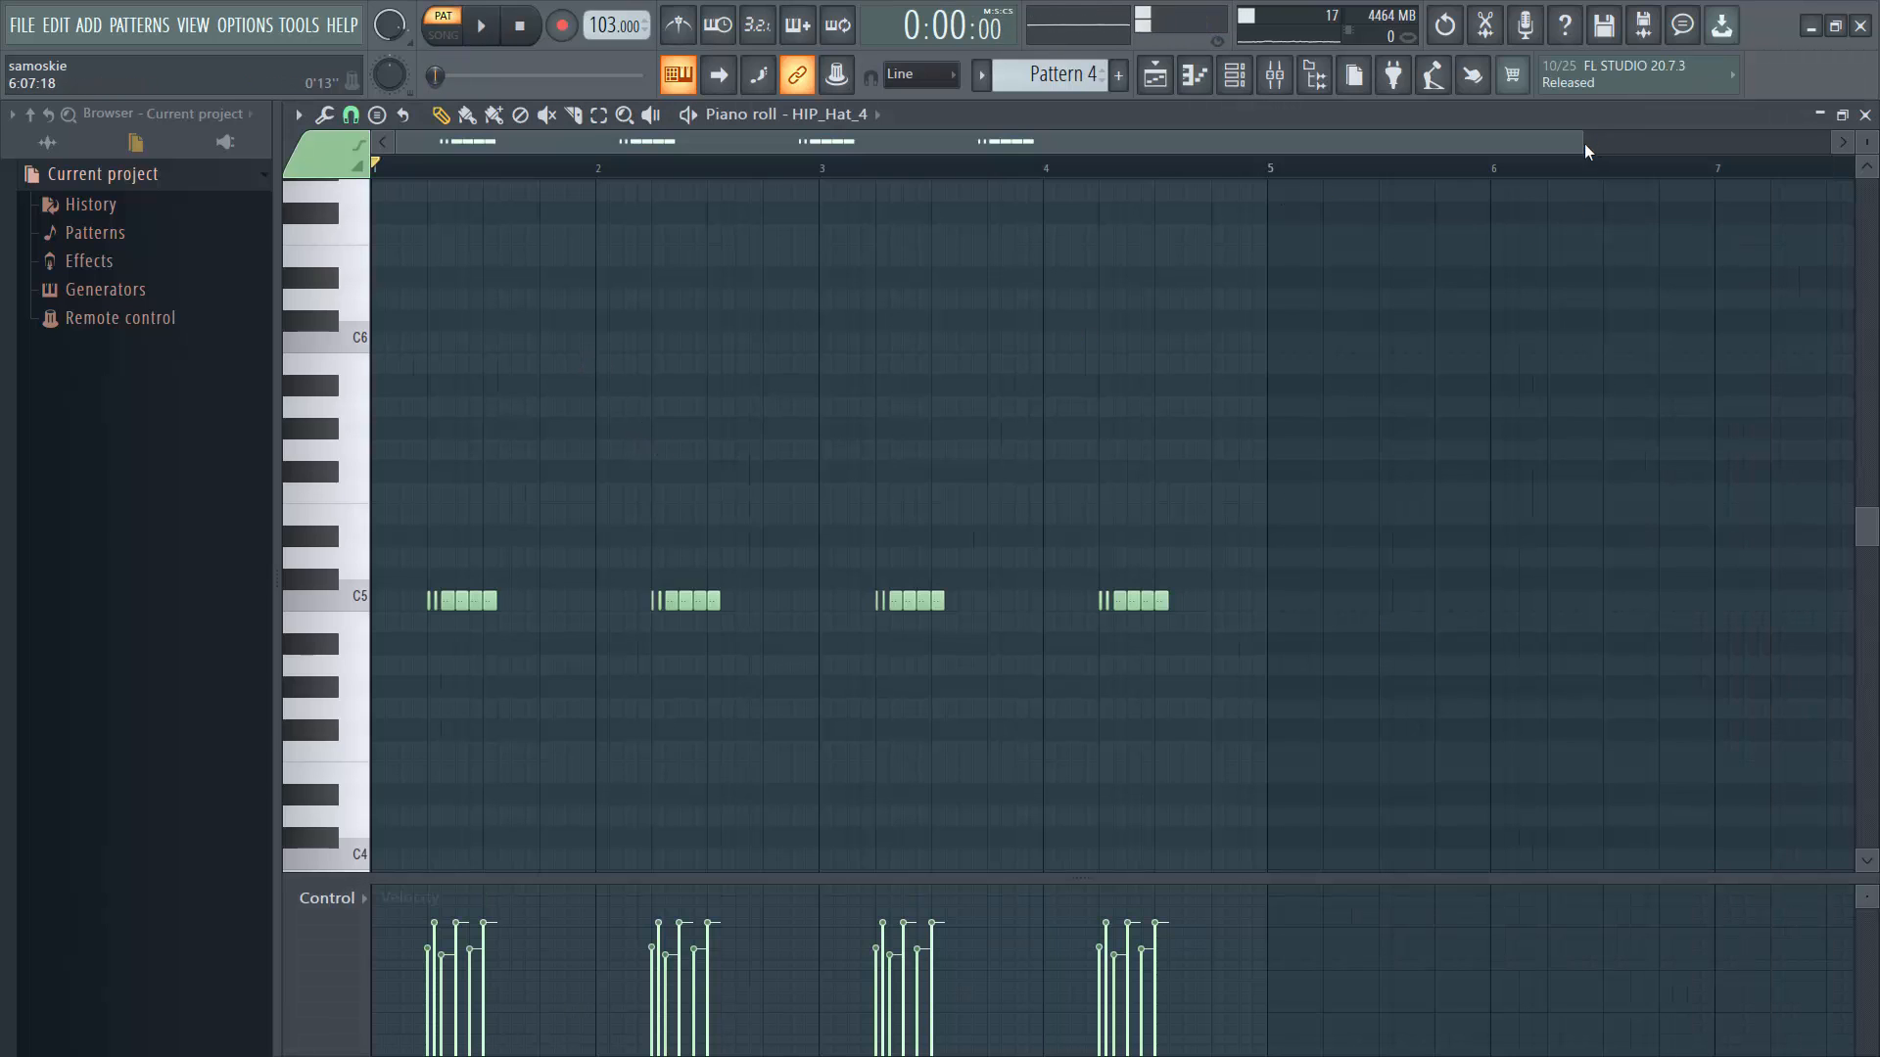
drag(1588, 150, 1033, 144)
click(1234, 74)
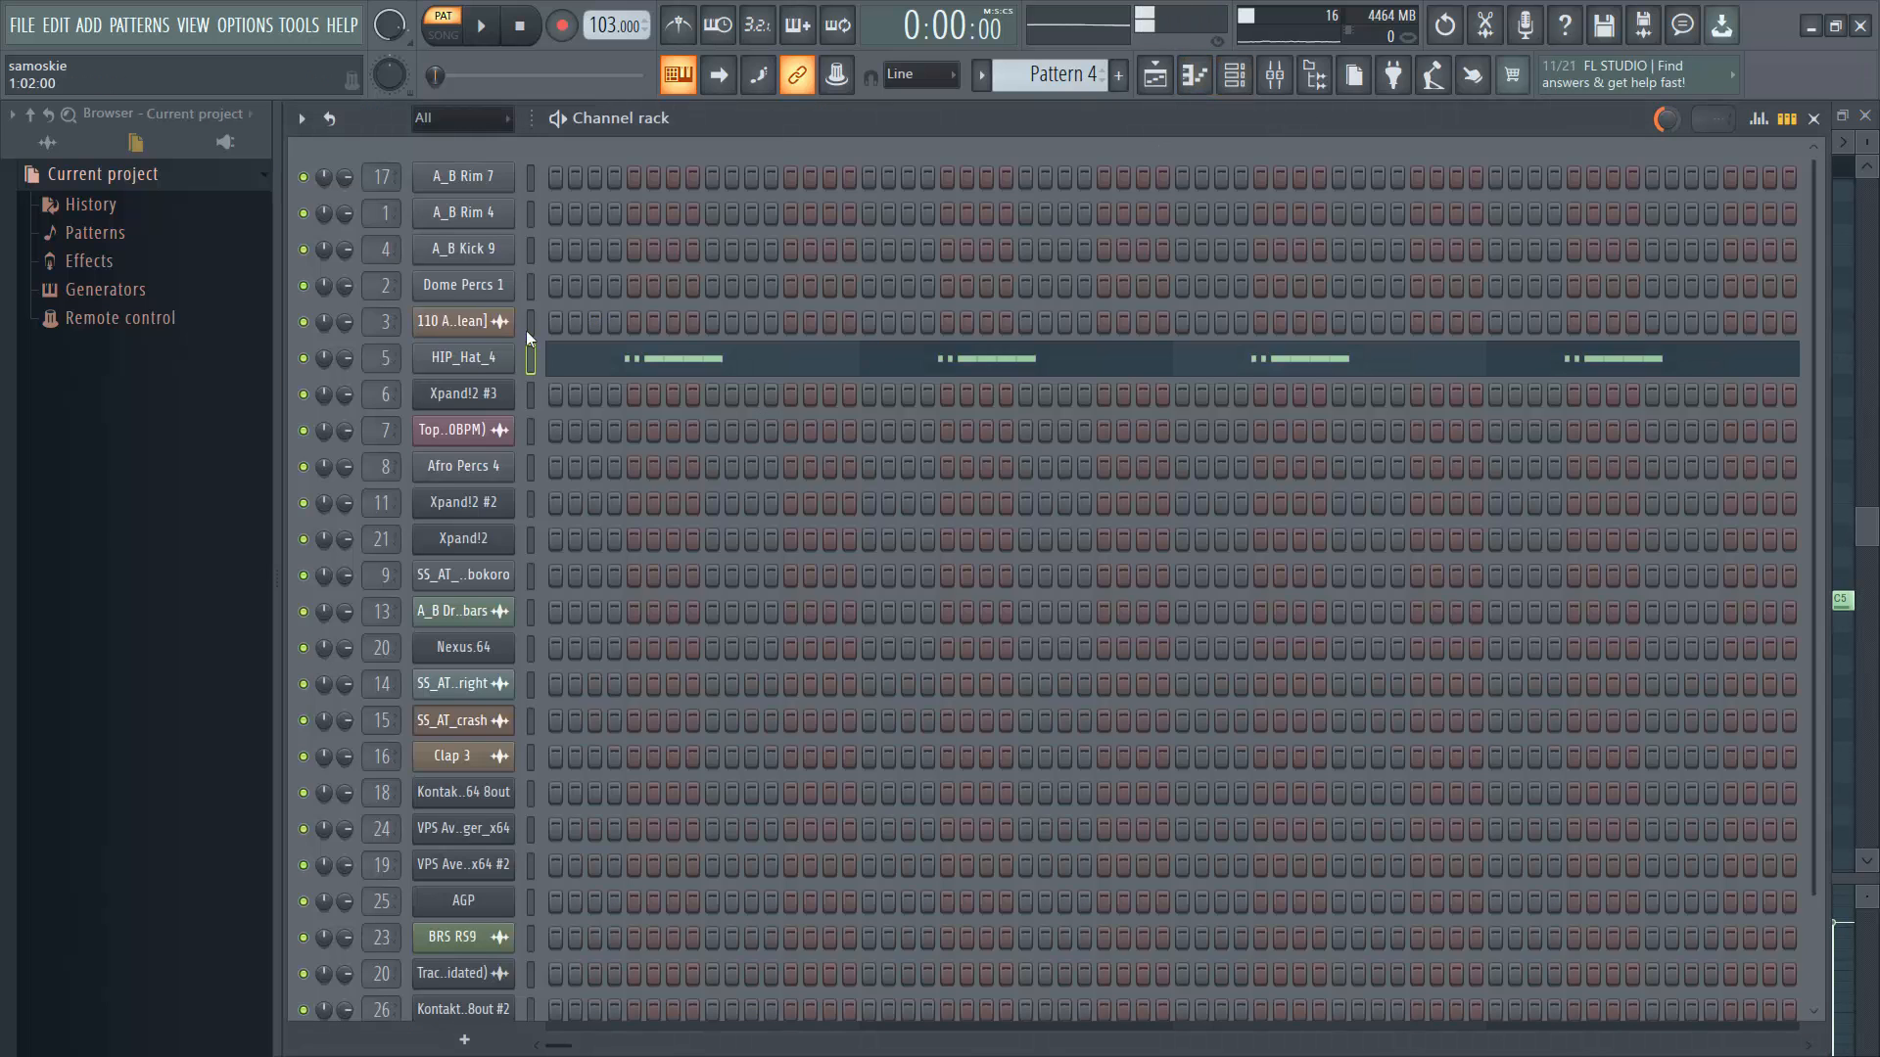
click(477, 360)
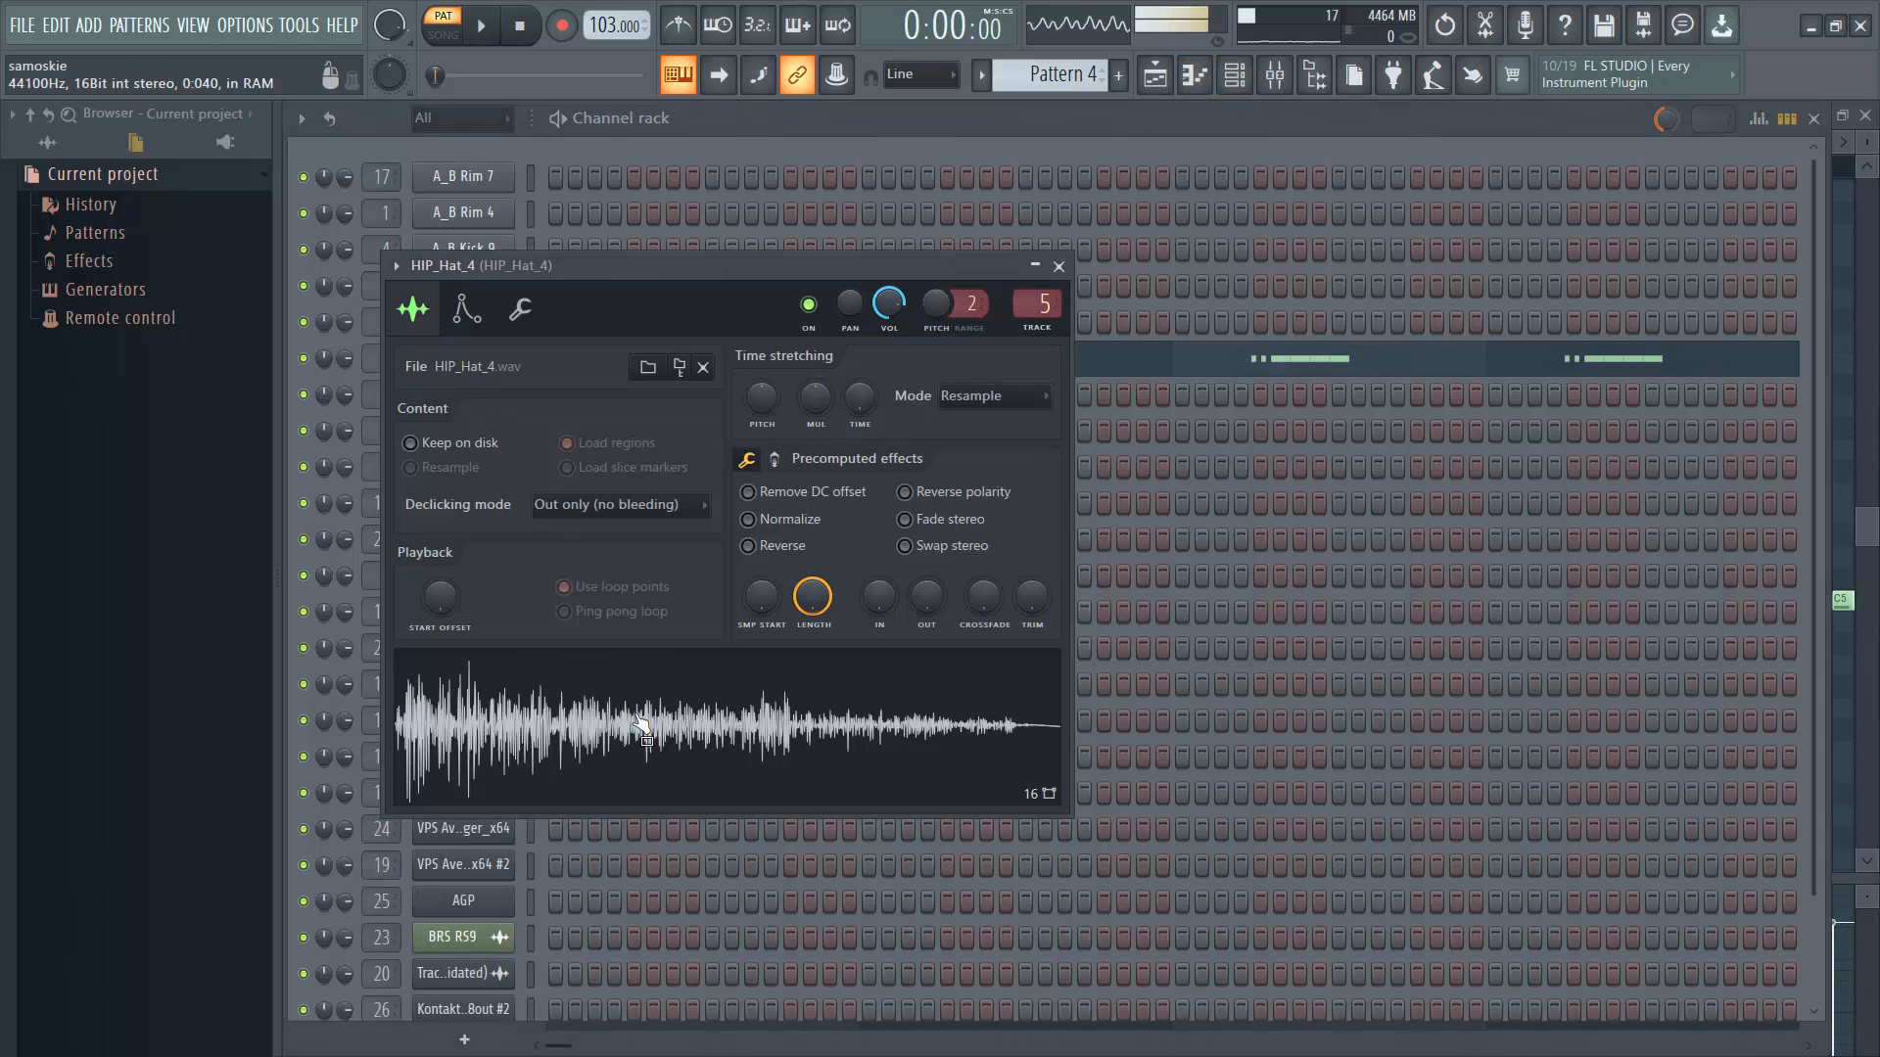
click(1060, 266)
Play Pattern 4 in the piano roll to audition the HIP_Hat_4 rhythm, and stop playback.
click(597, 367)
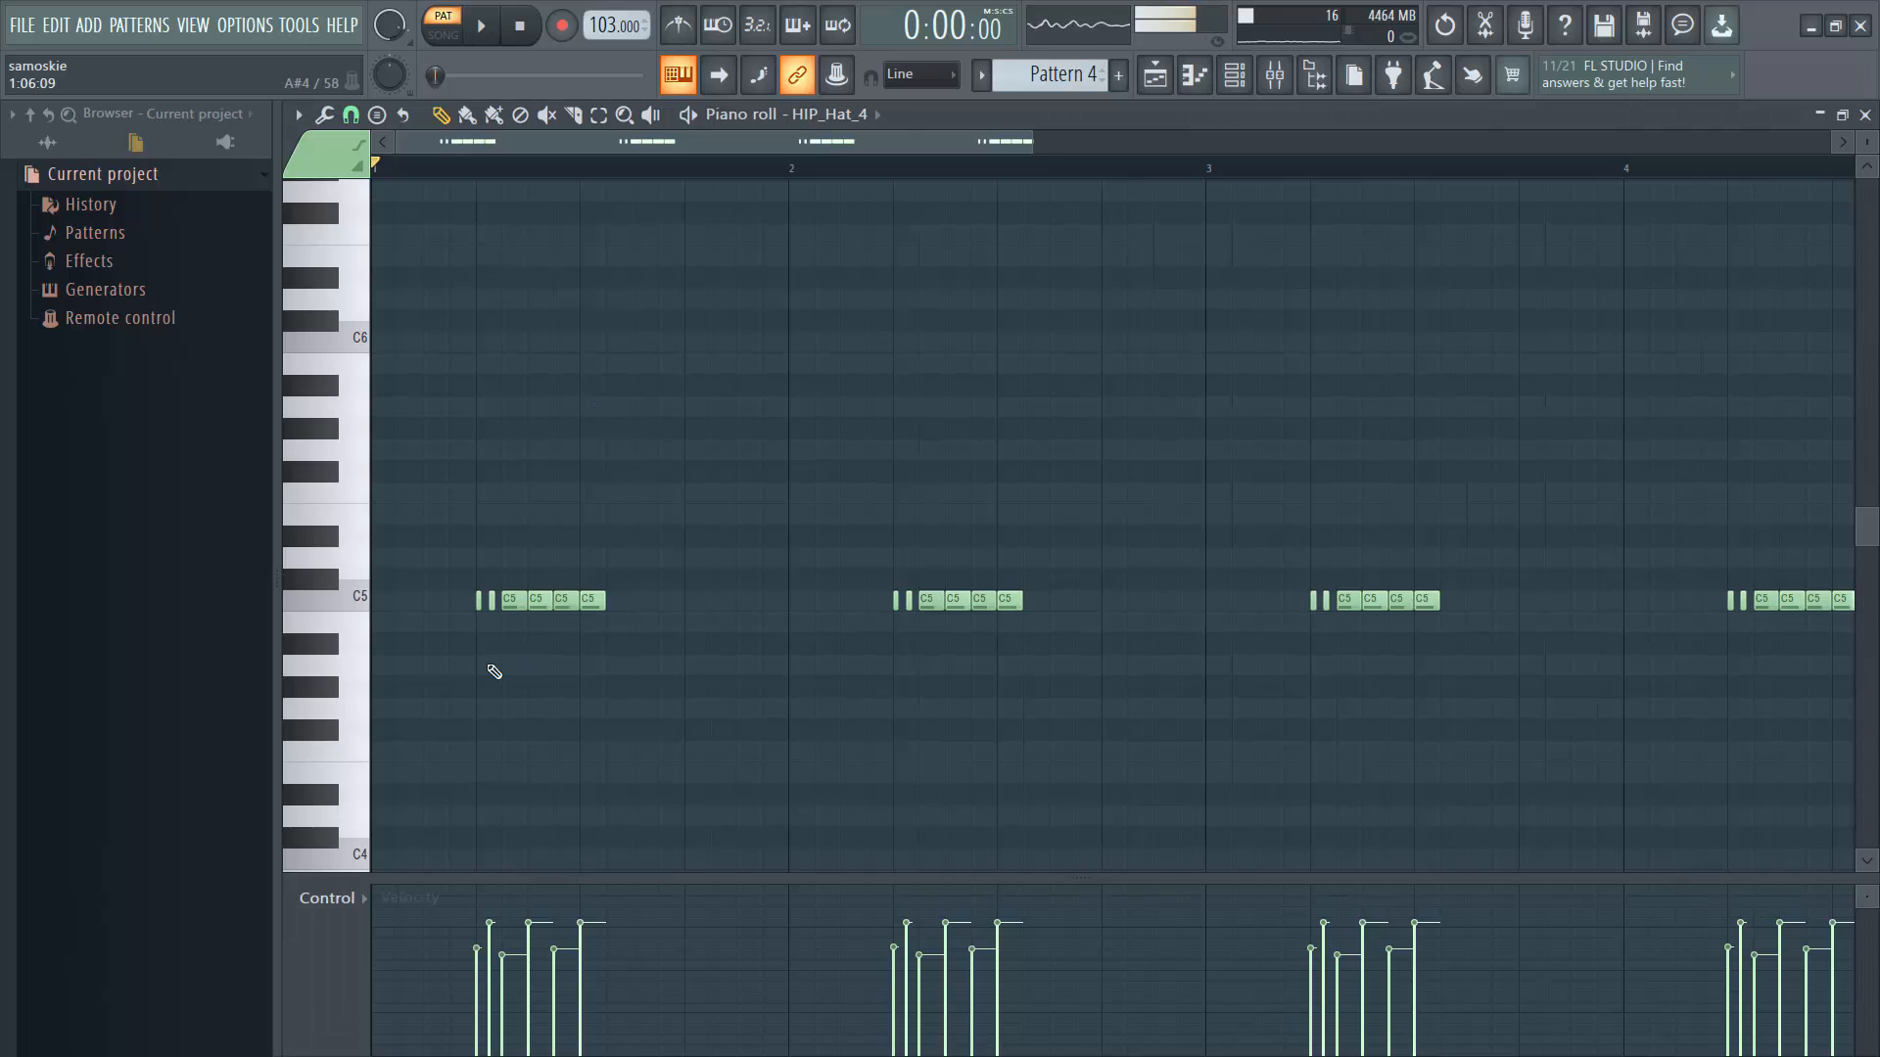
ctrl+scroll(490, 666, up, 3)
key(space)
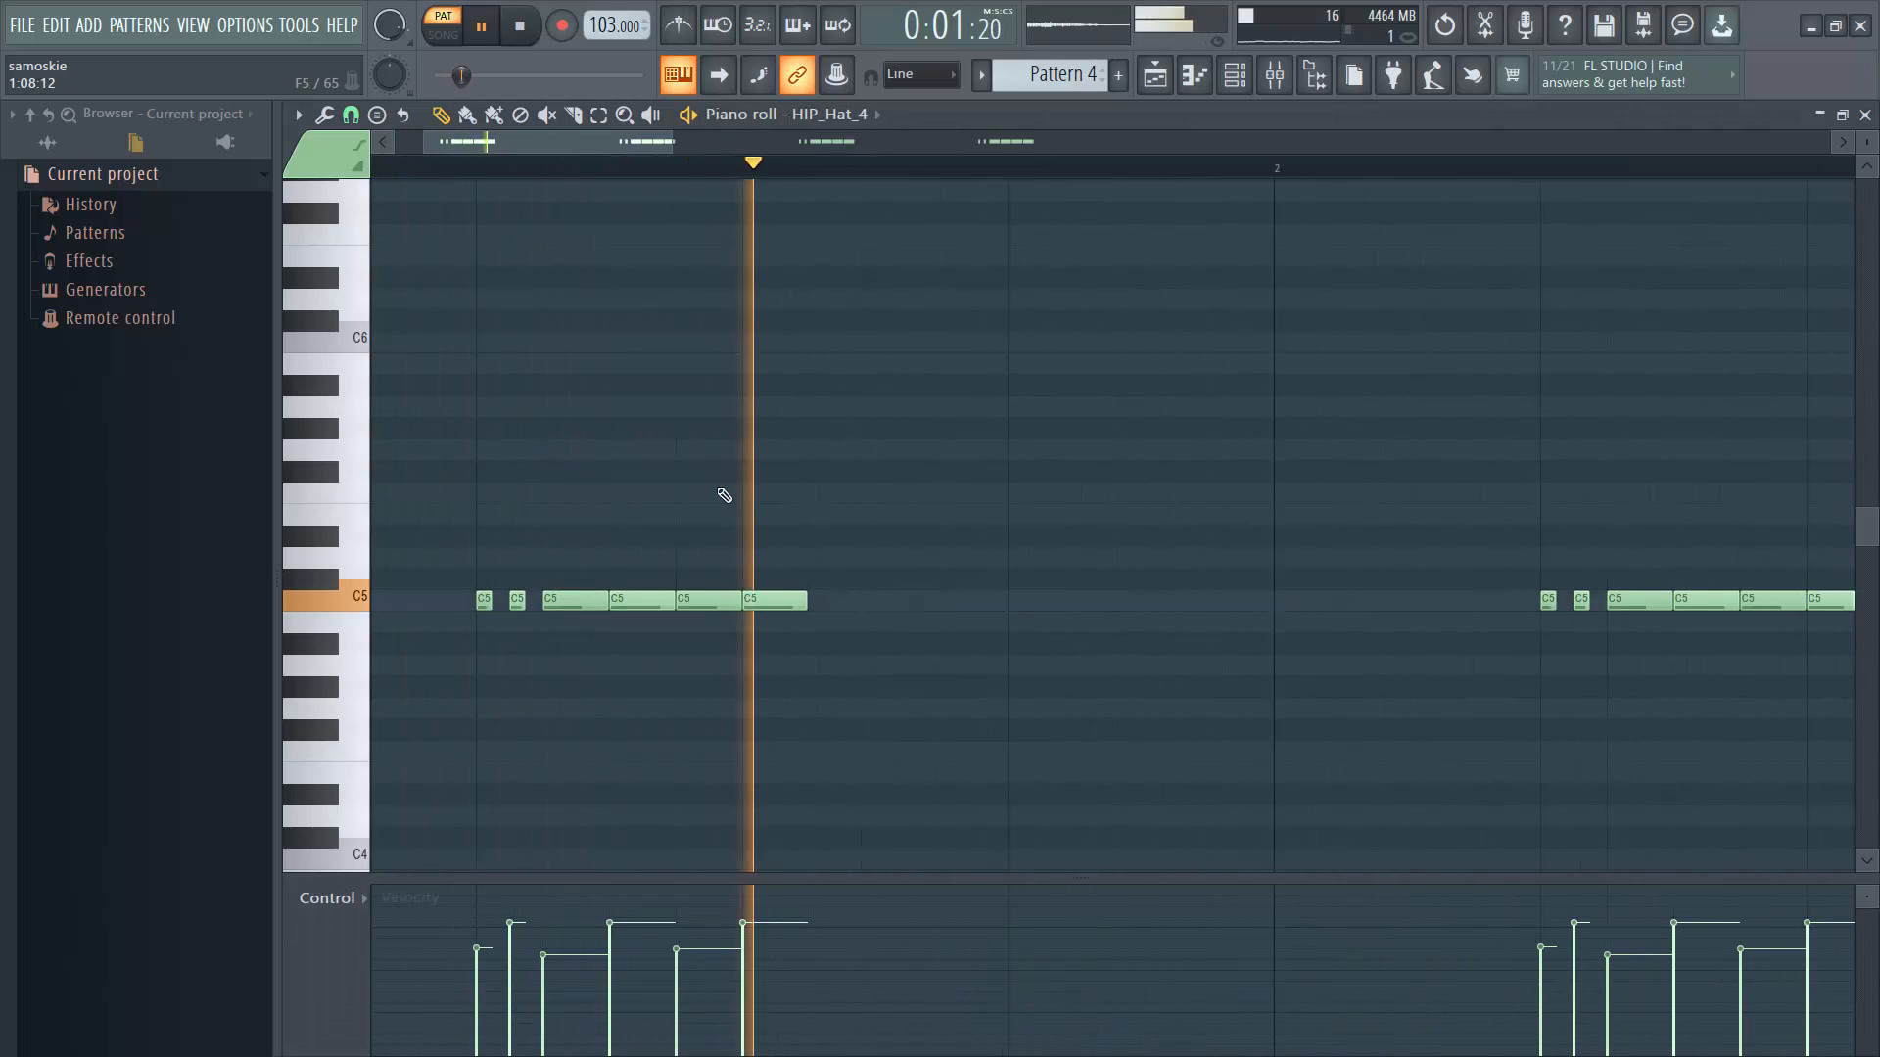
ctrl+scroll(773, 504, down, 5)
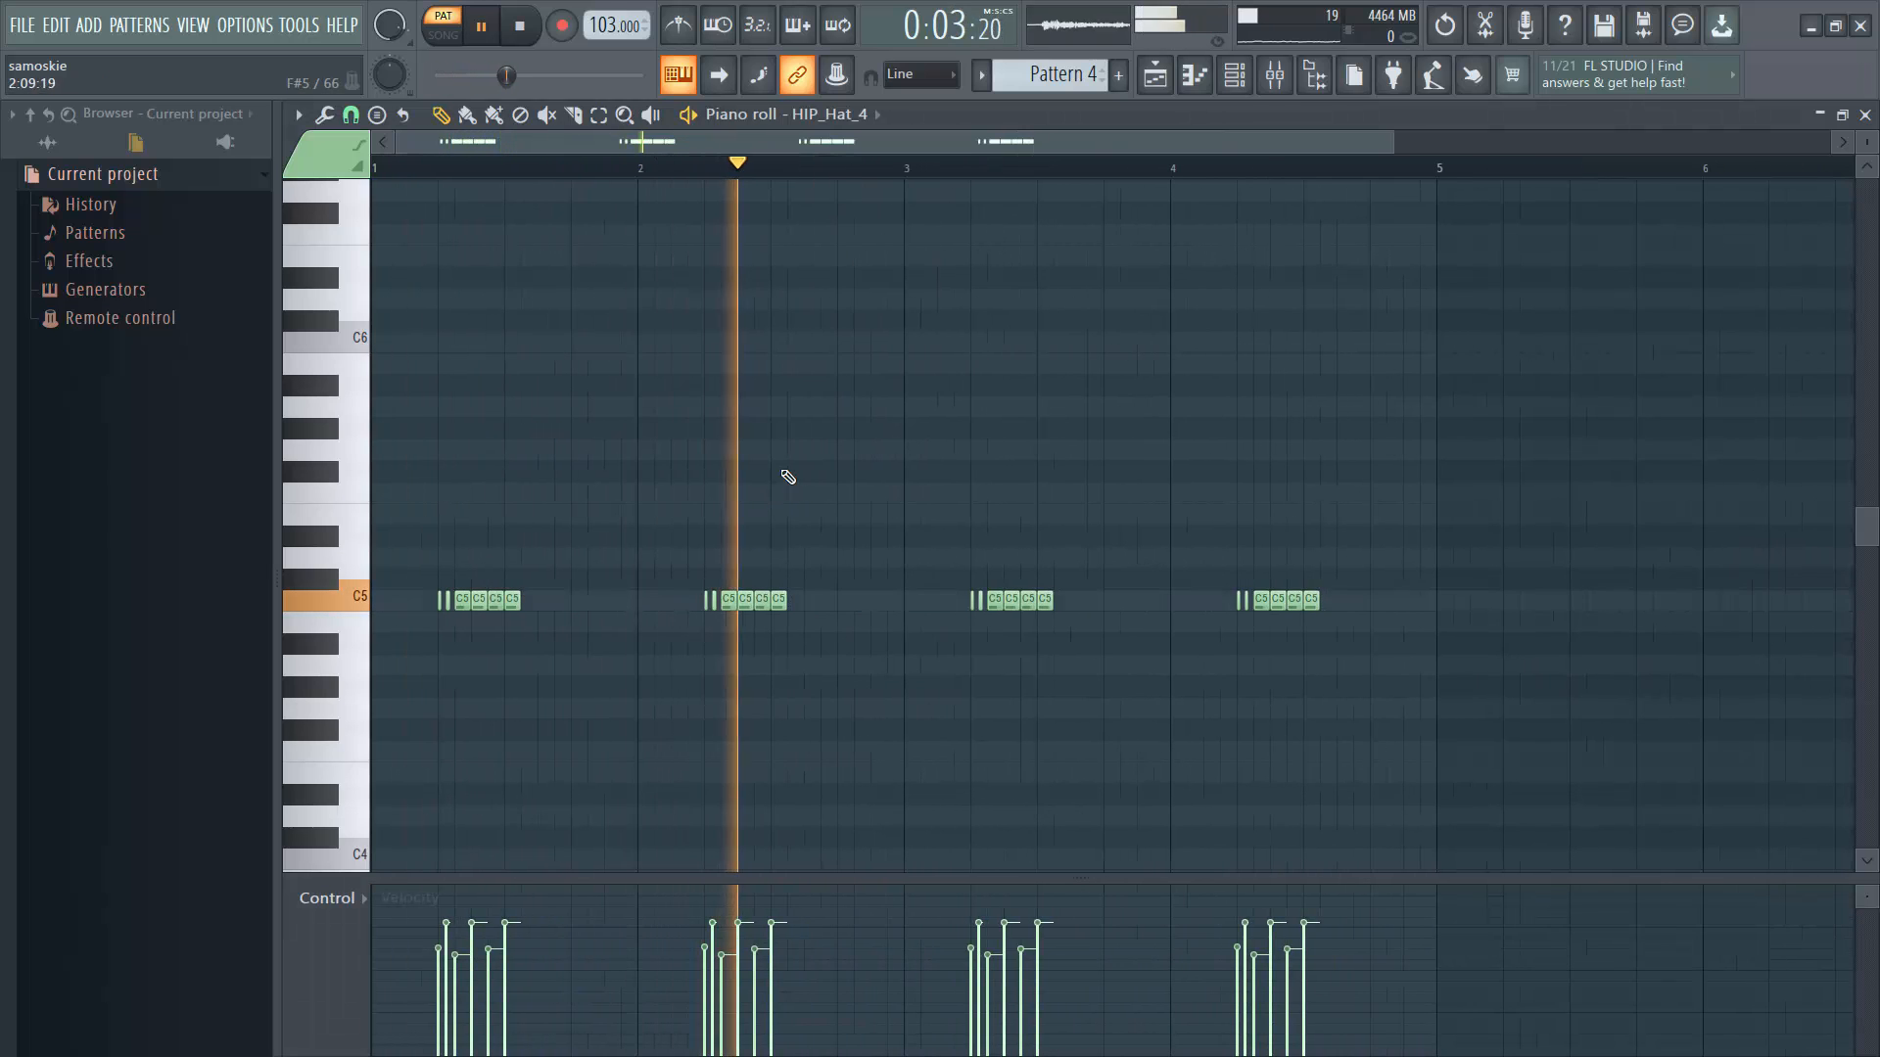
key(space)
Open the playlist and examine the clips around bar 13 up close.
click(1156, 76)
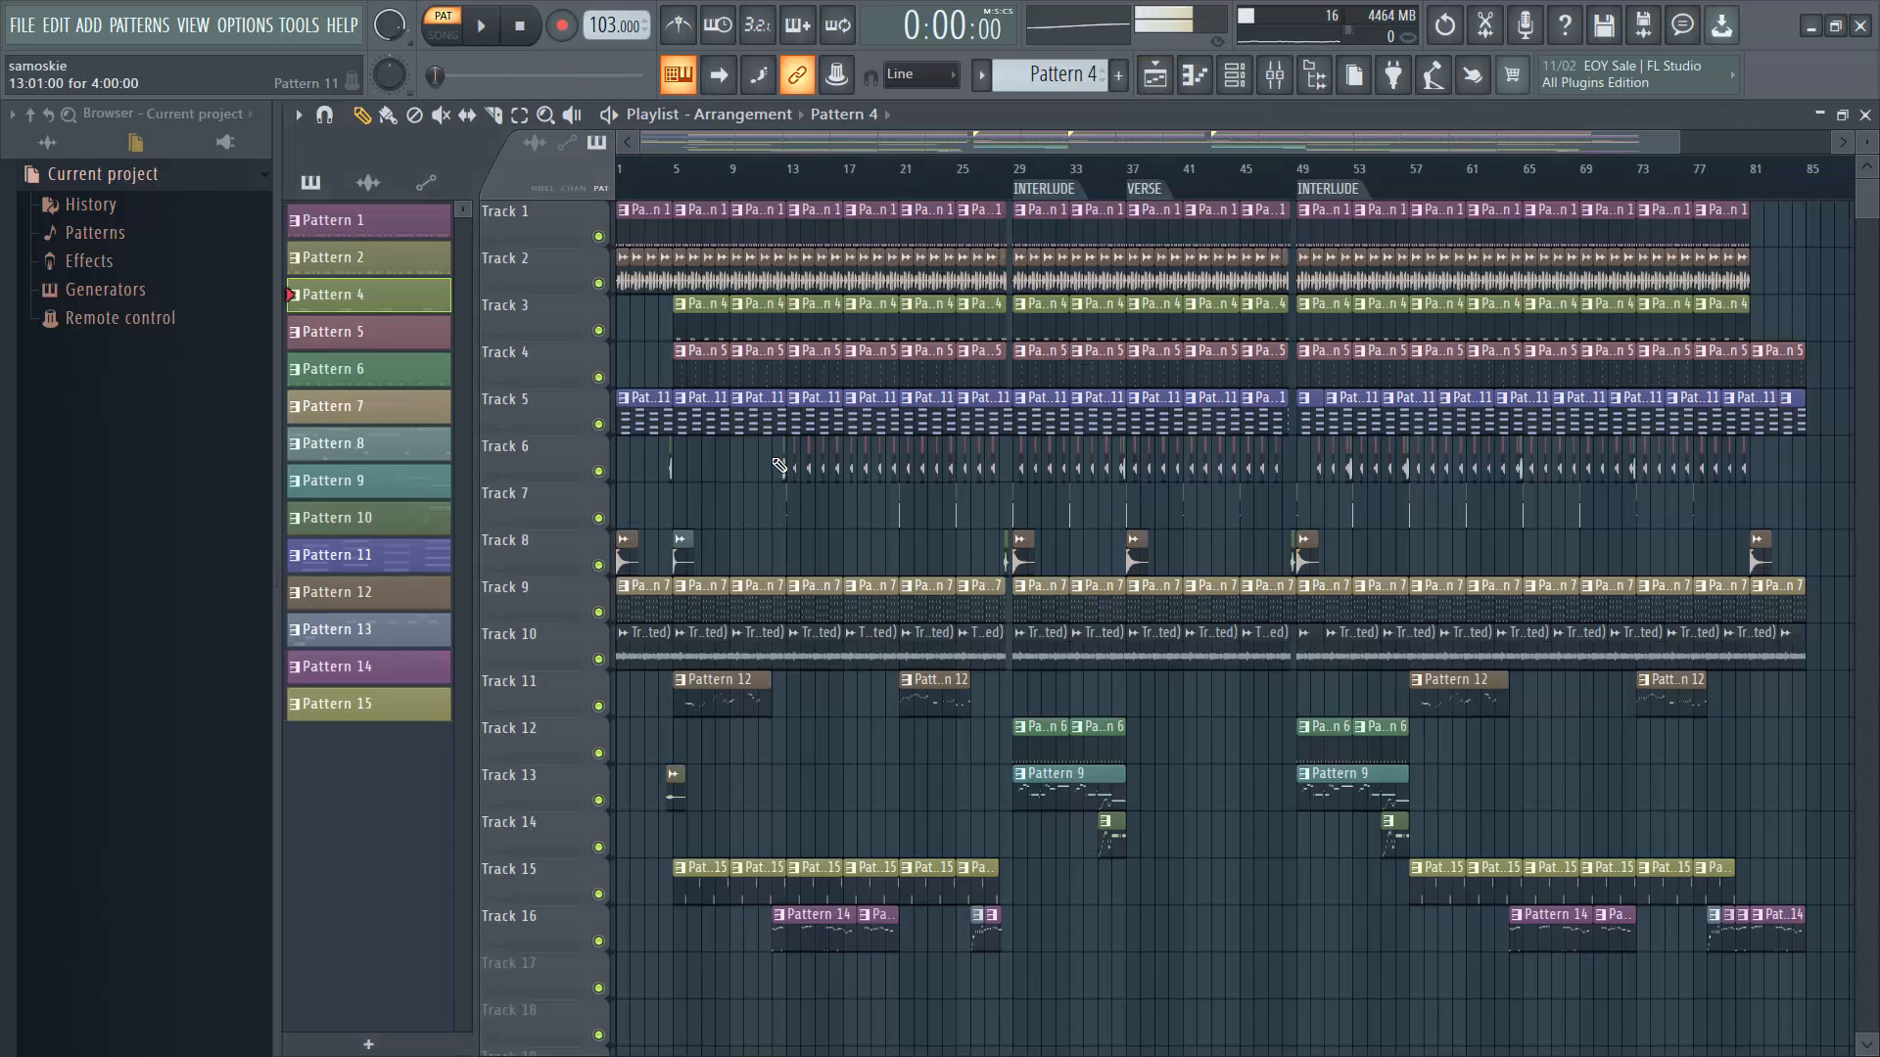
ctrl+scroll(779, 466, up, 8)
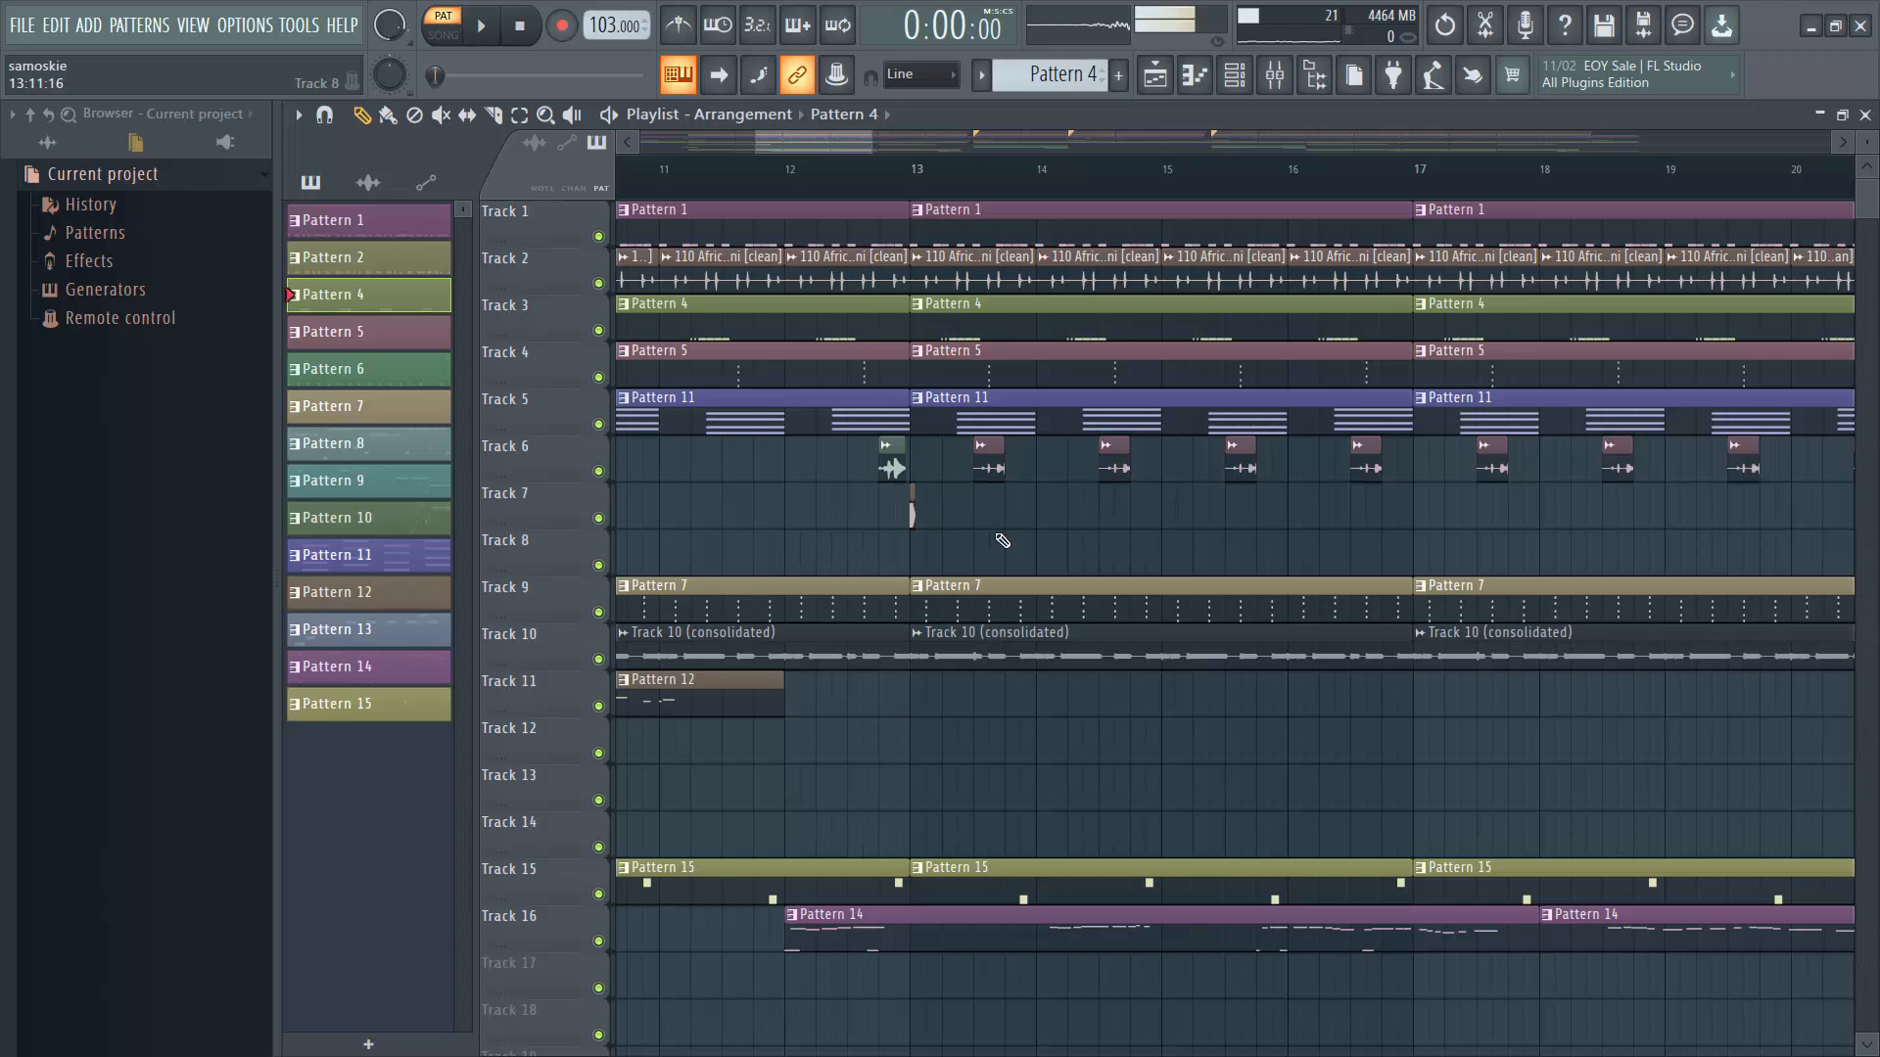
ctrl+scroll(1003, 540, down, 8)
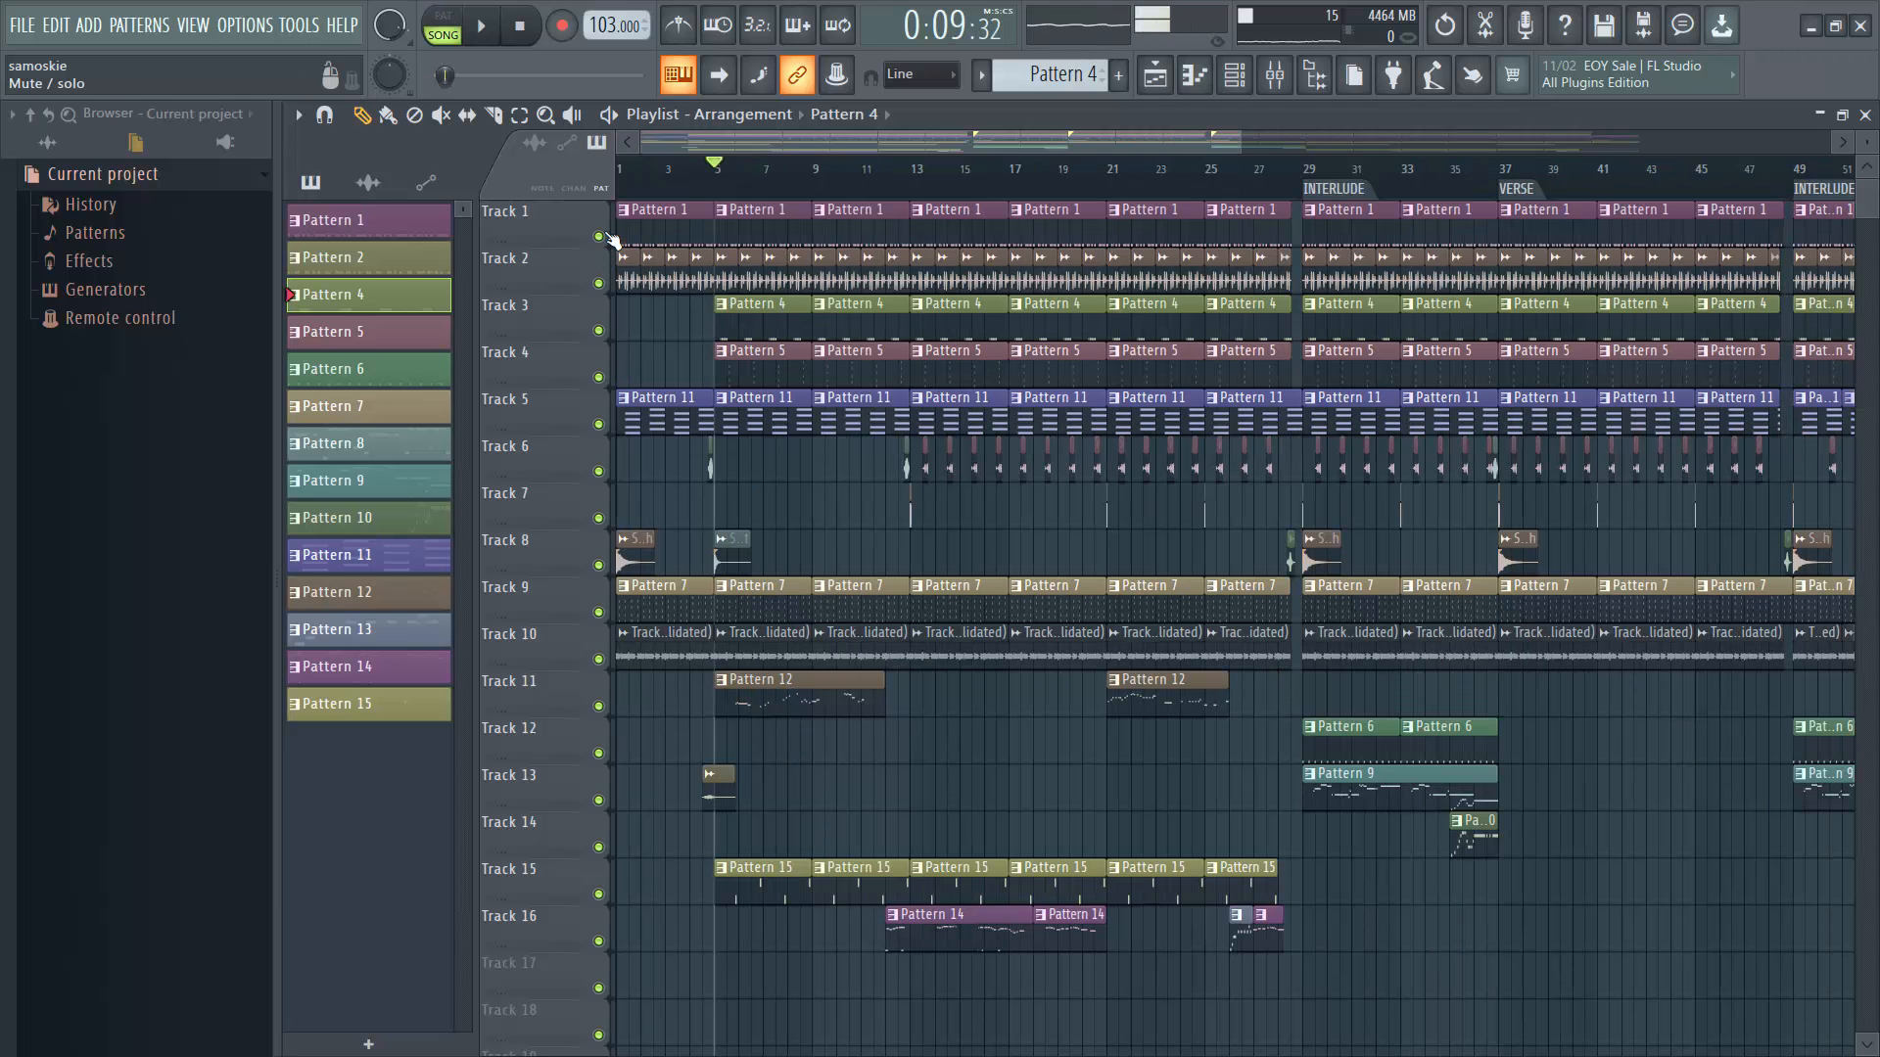
Solo Track 1 in the playlist, enable Tracks 3 and 2 as well, and audition the three tracks from bar 5.
right_click(599, 237)
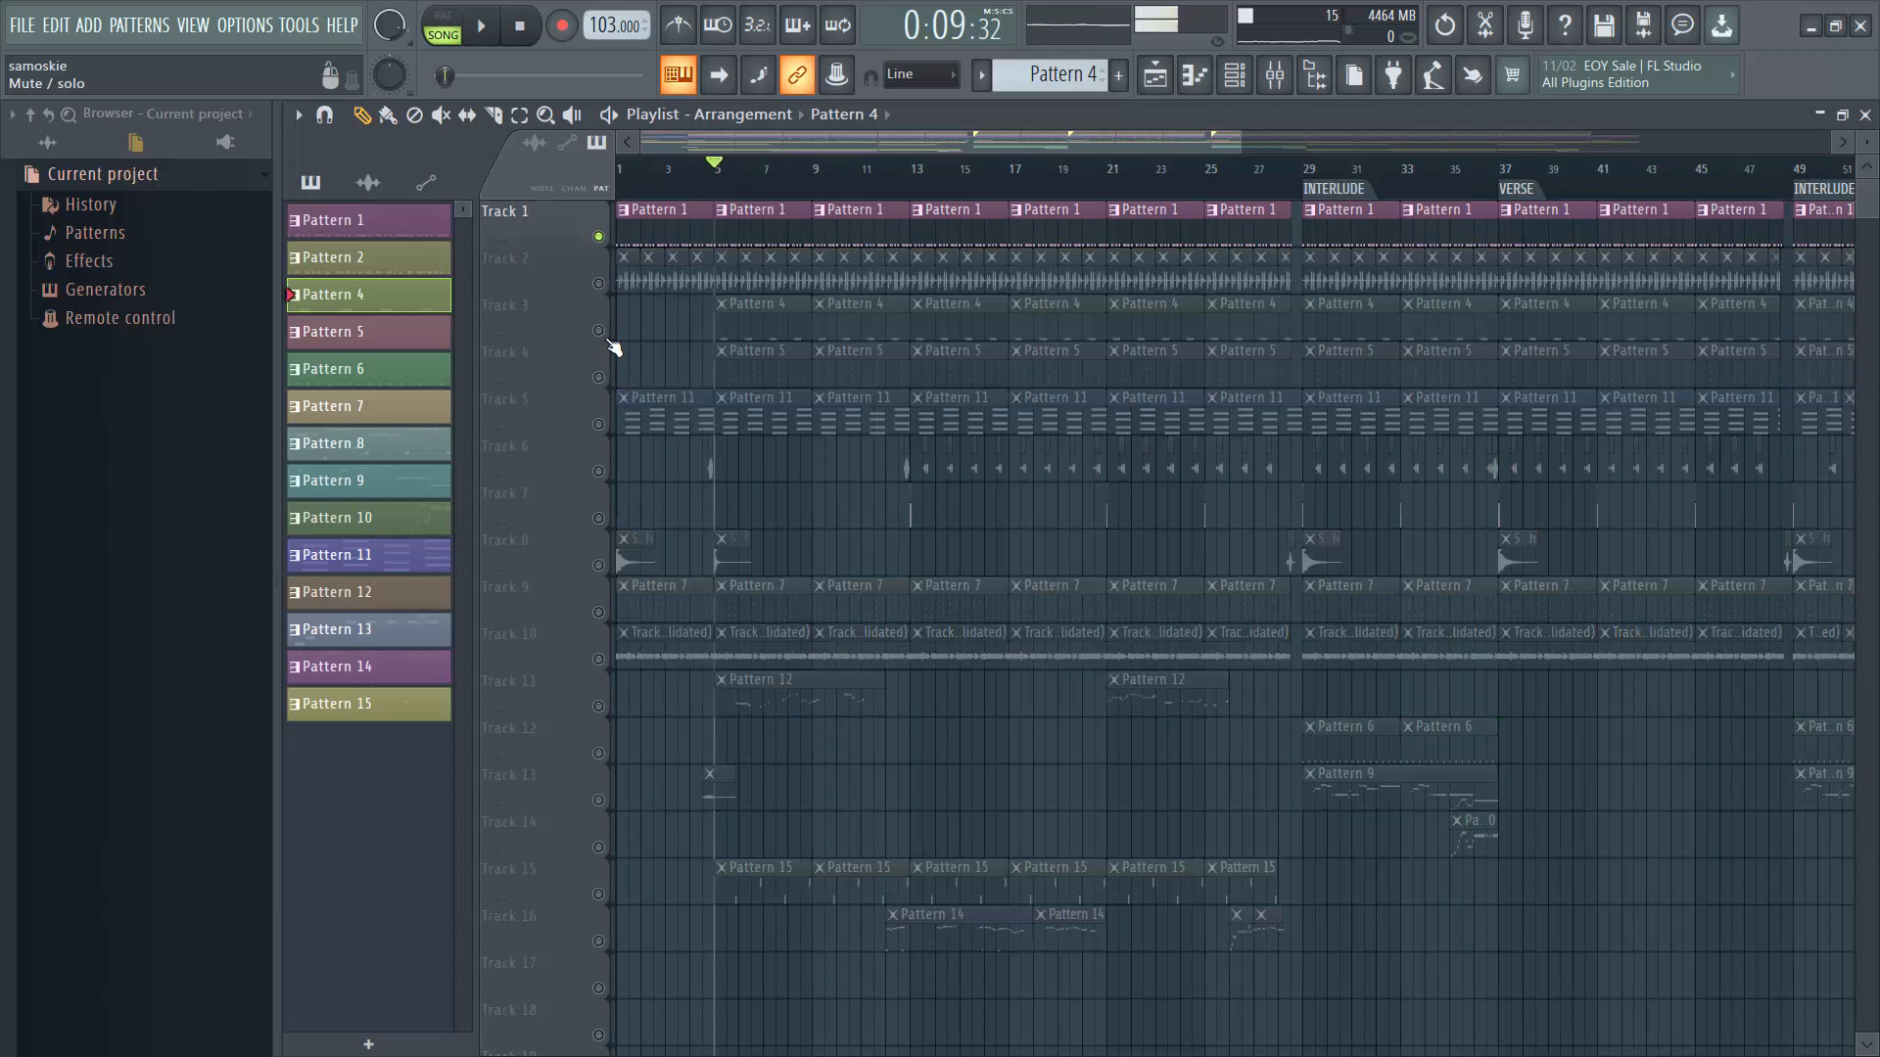
click(598, 331)
ctrl+scroll(643, 339, up, 6)
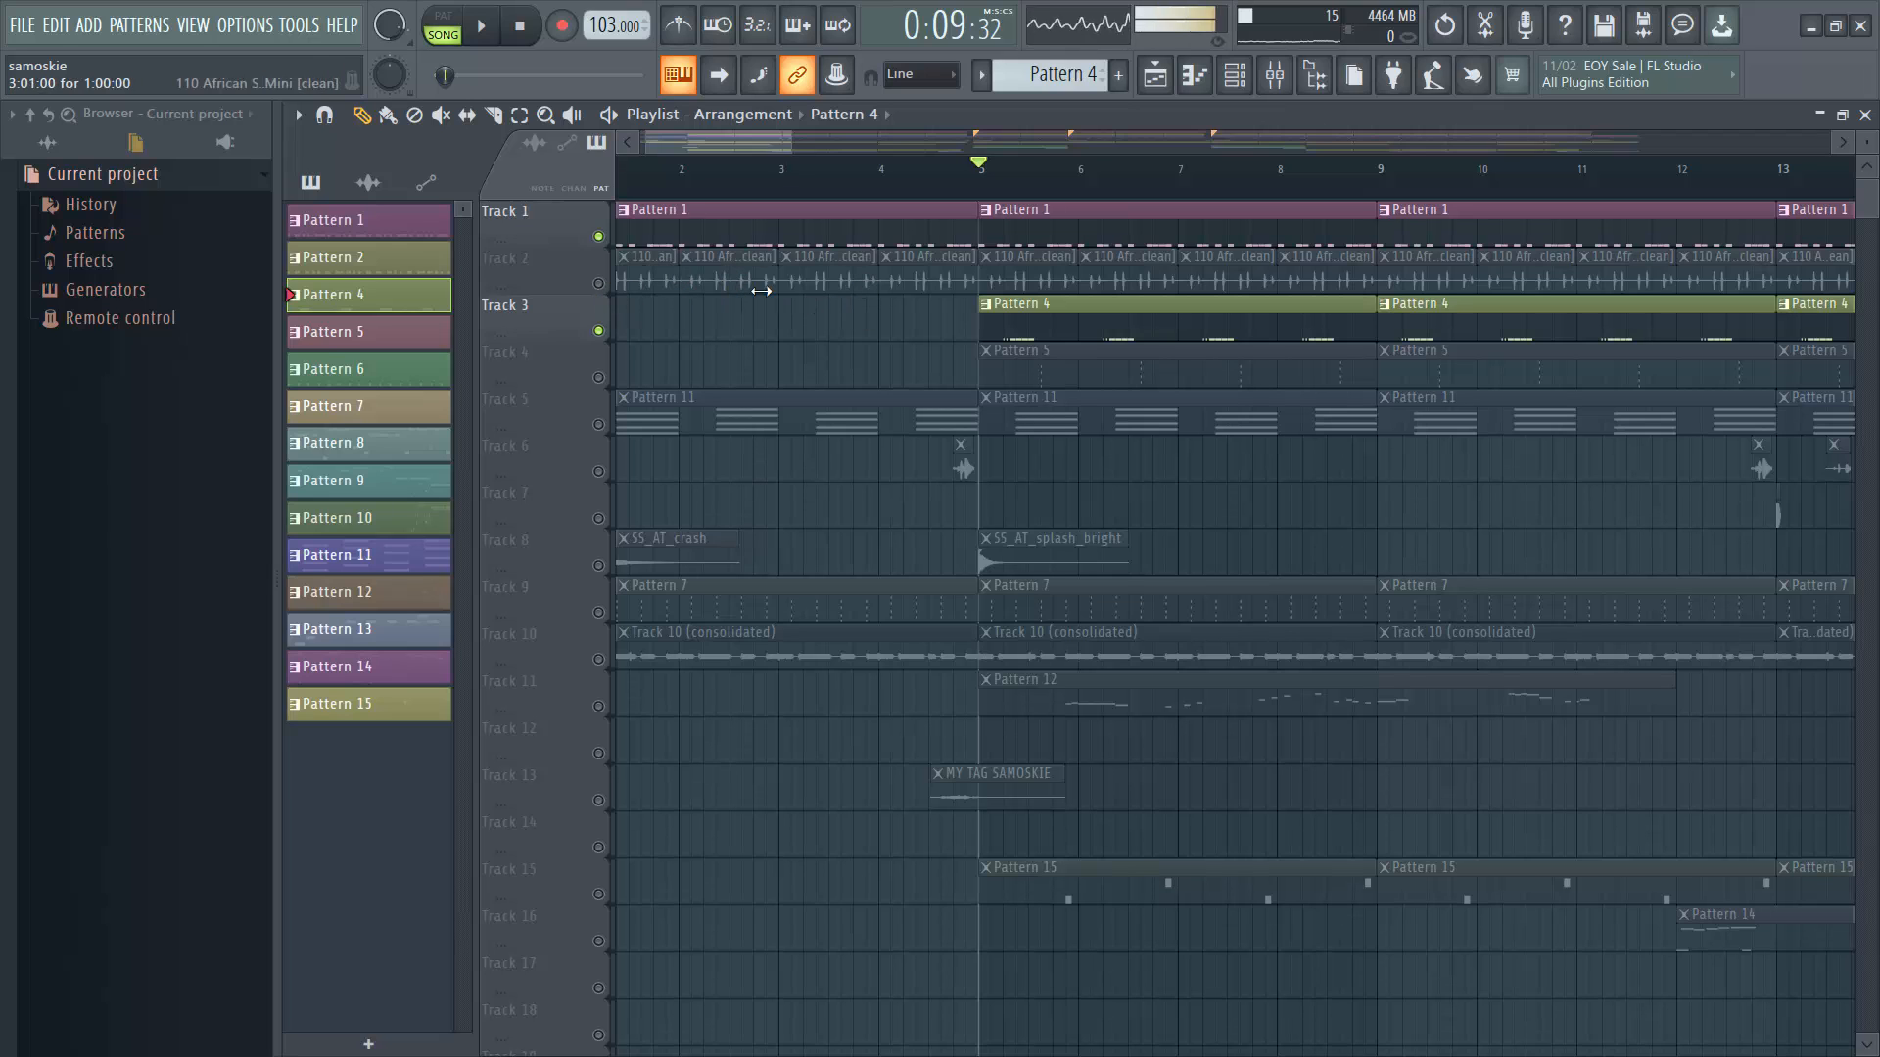
click(599, 284)
key(space)
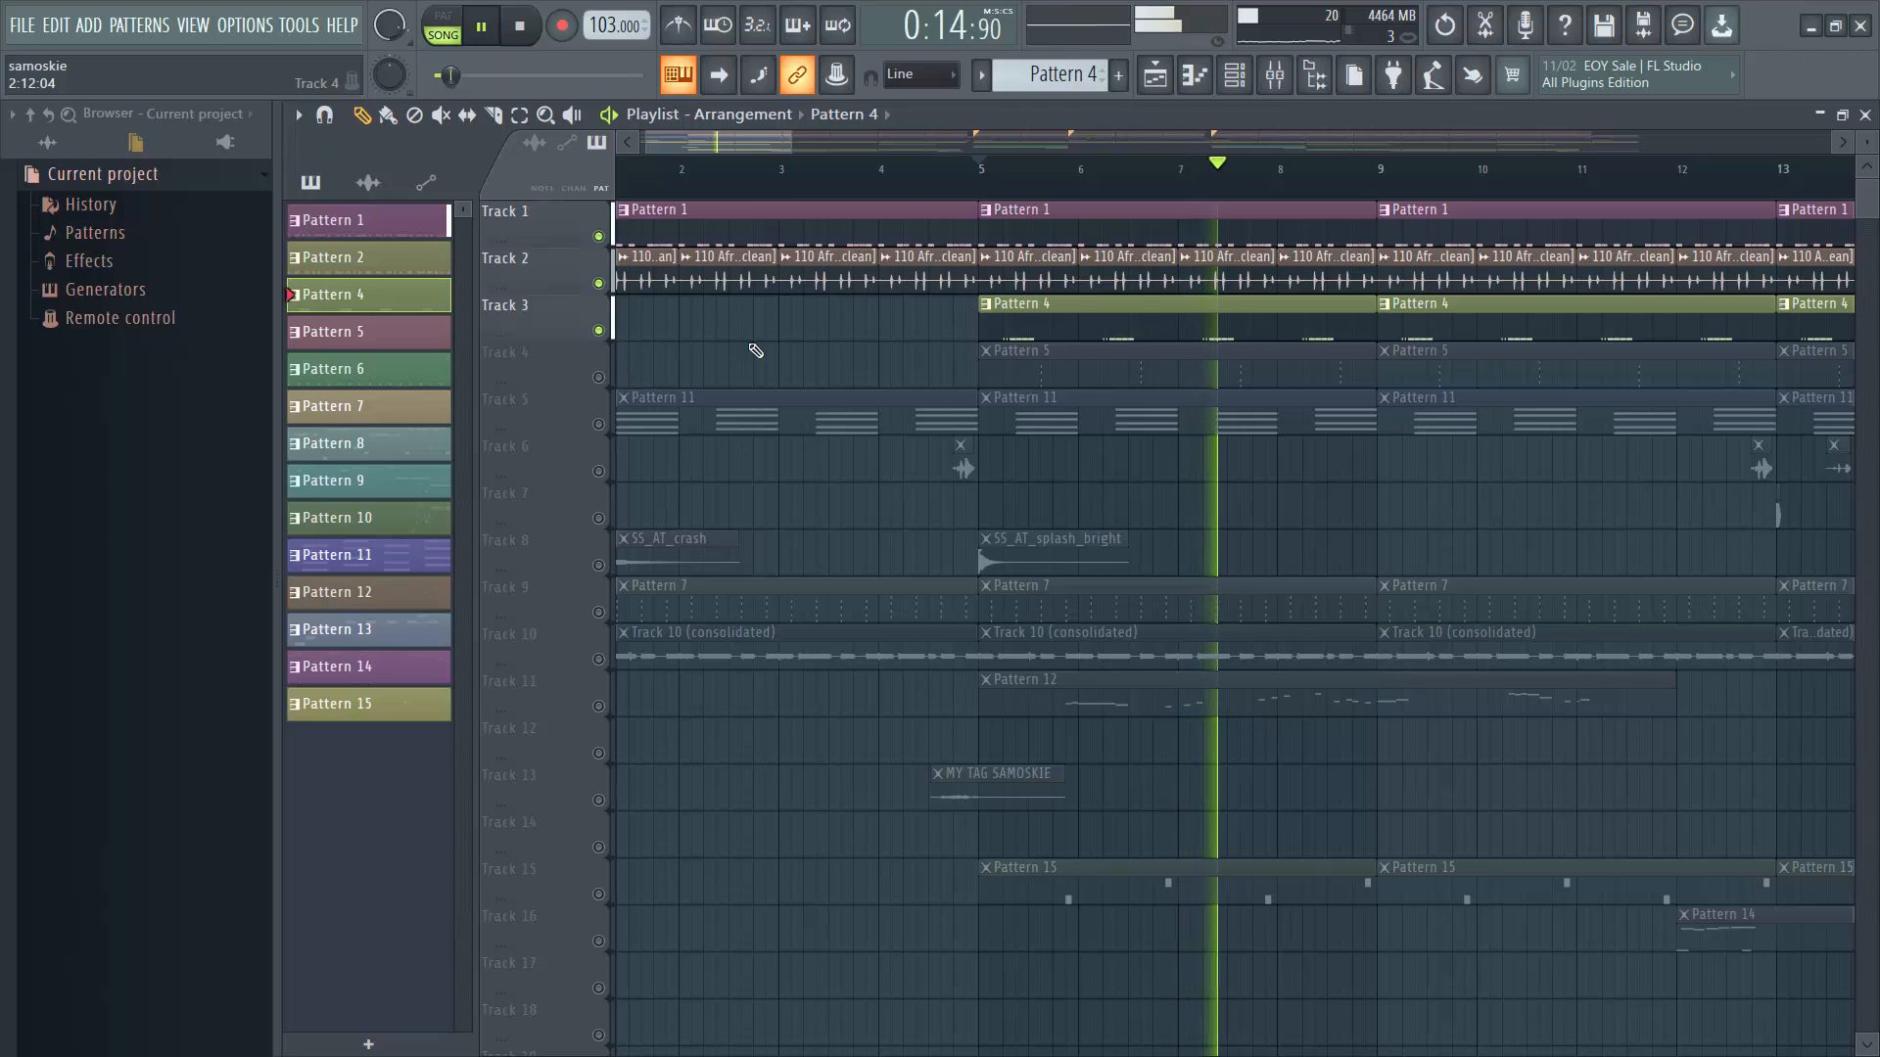
key(space)
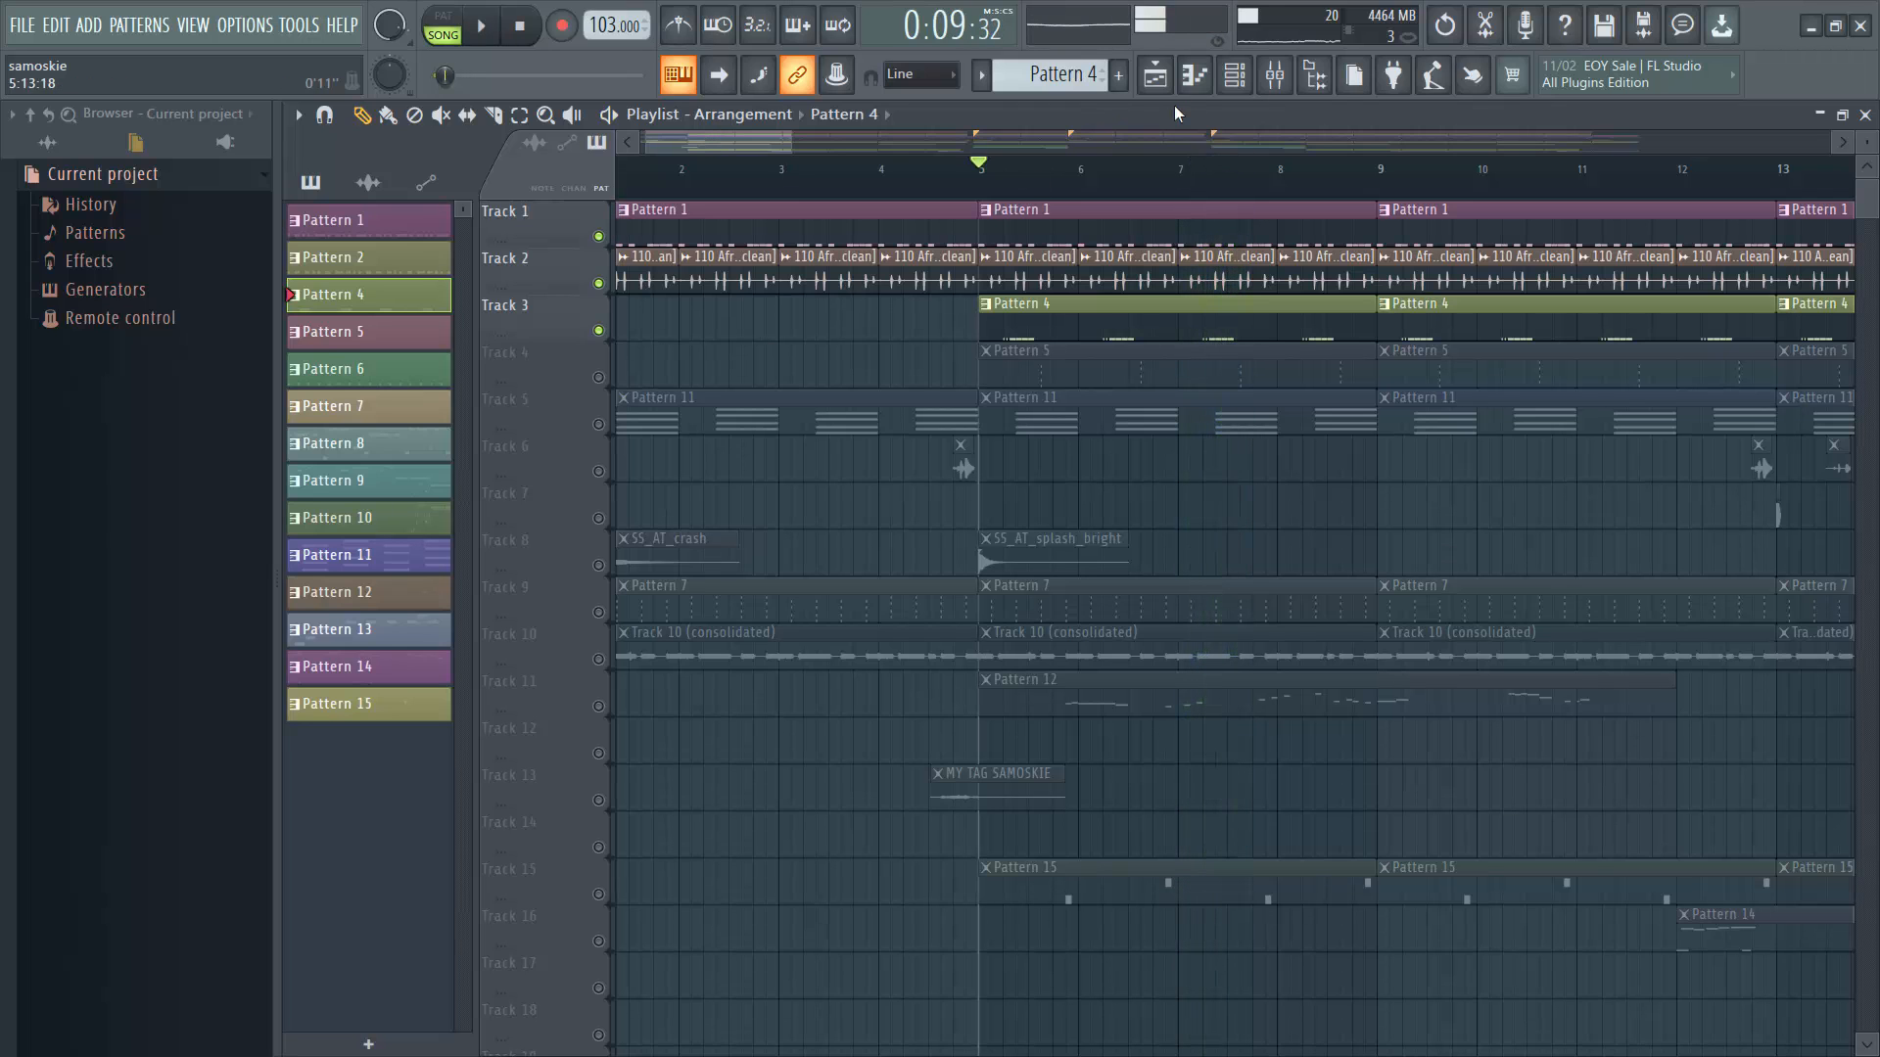
Turn all playlist tracks back on after the audition of Tracks 1 to 3.
right_click(601, 238)
right_click(601, 238)
click(623, 351)
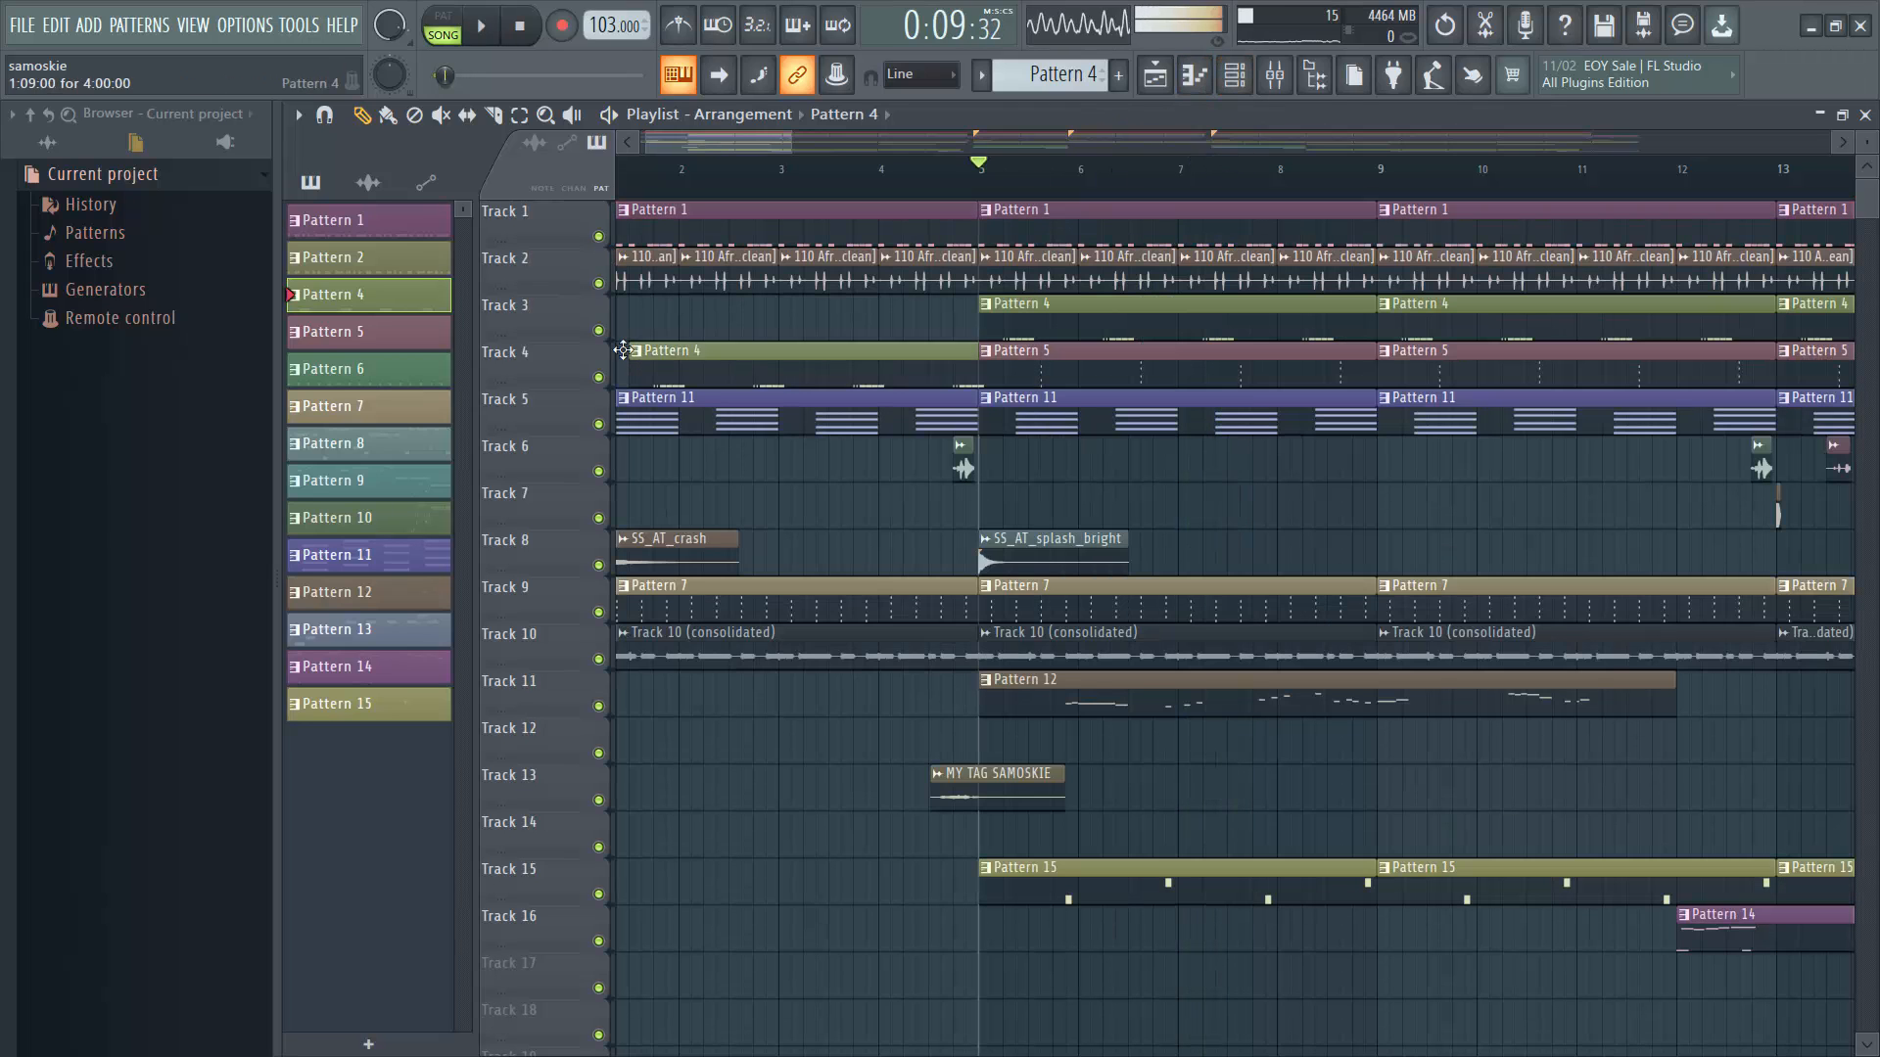
Switch to Pattern 5 in the channel rack and examine the Xpand!2 #3 instrument's preset and settings.
click(1235, 77)
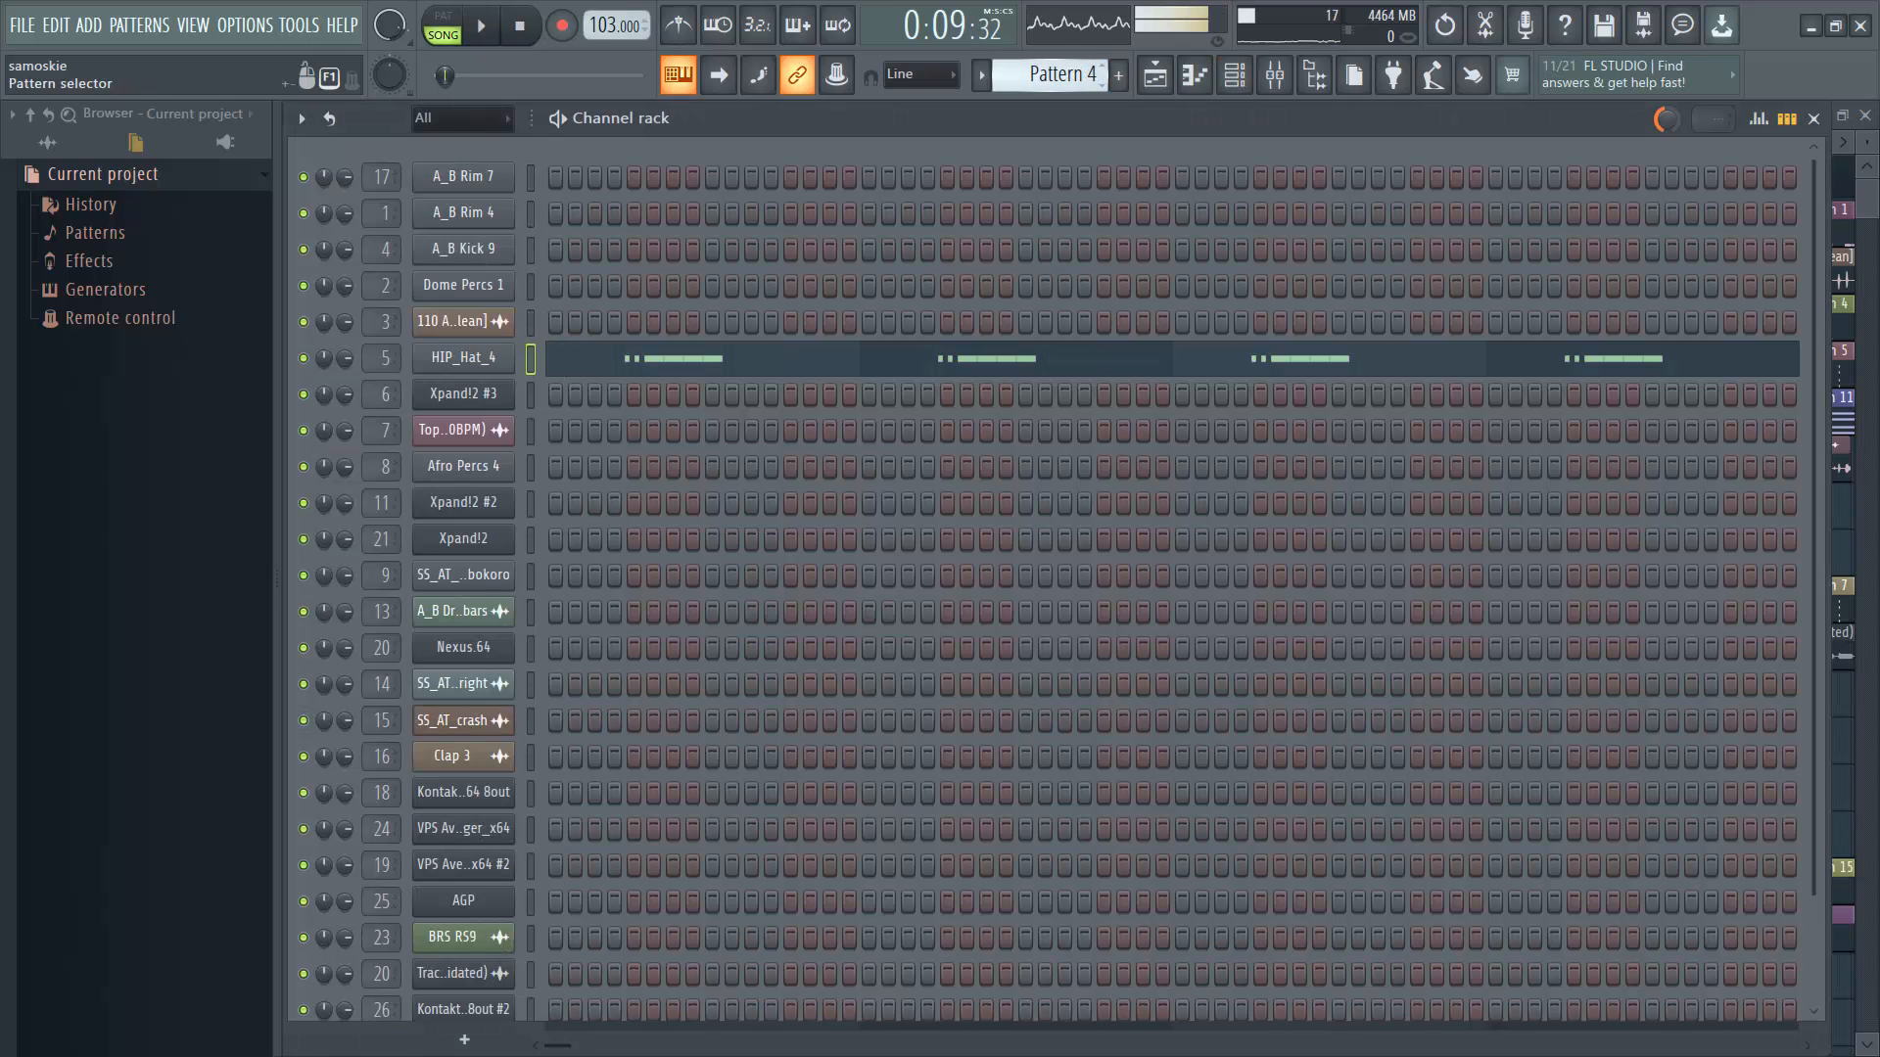
drag(1057, 76, 1058, 66)
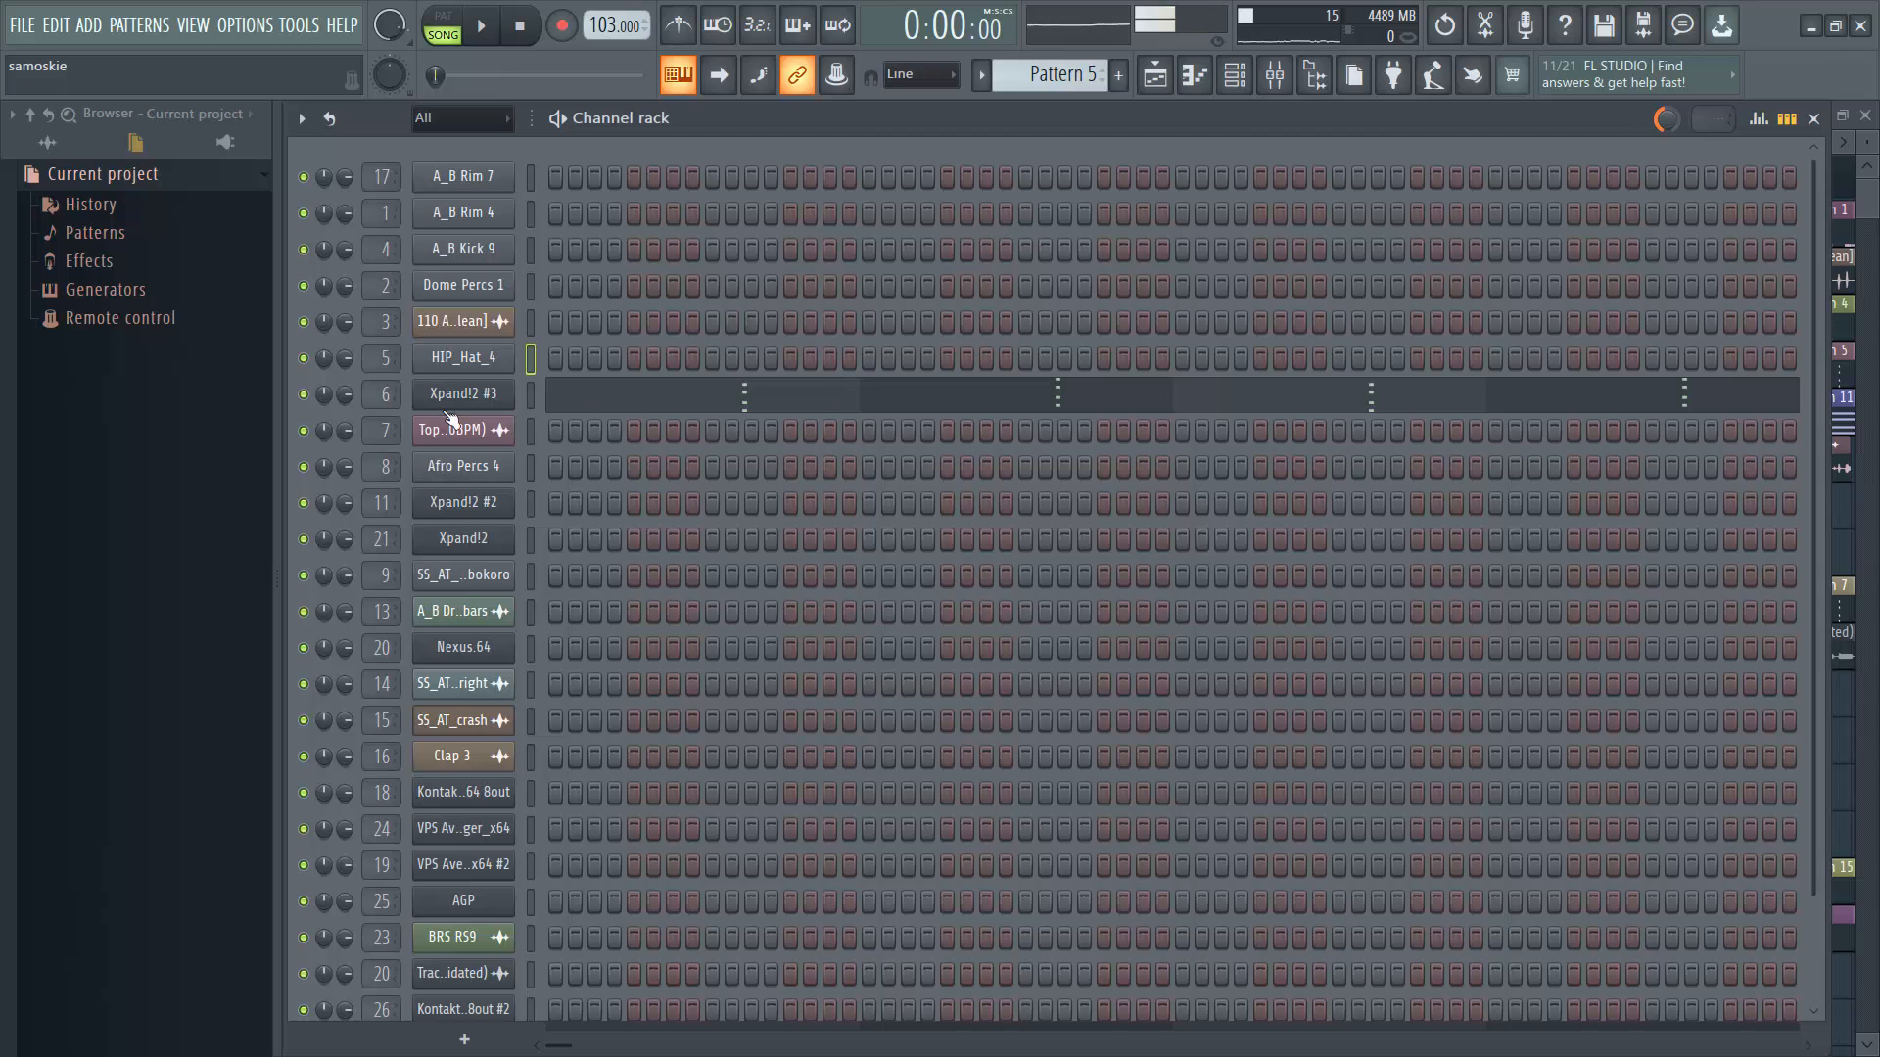
click(492, 401)
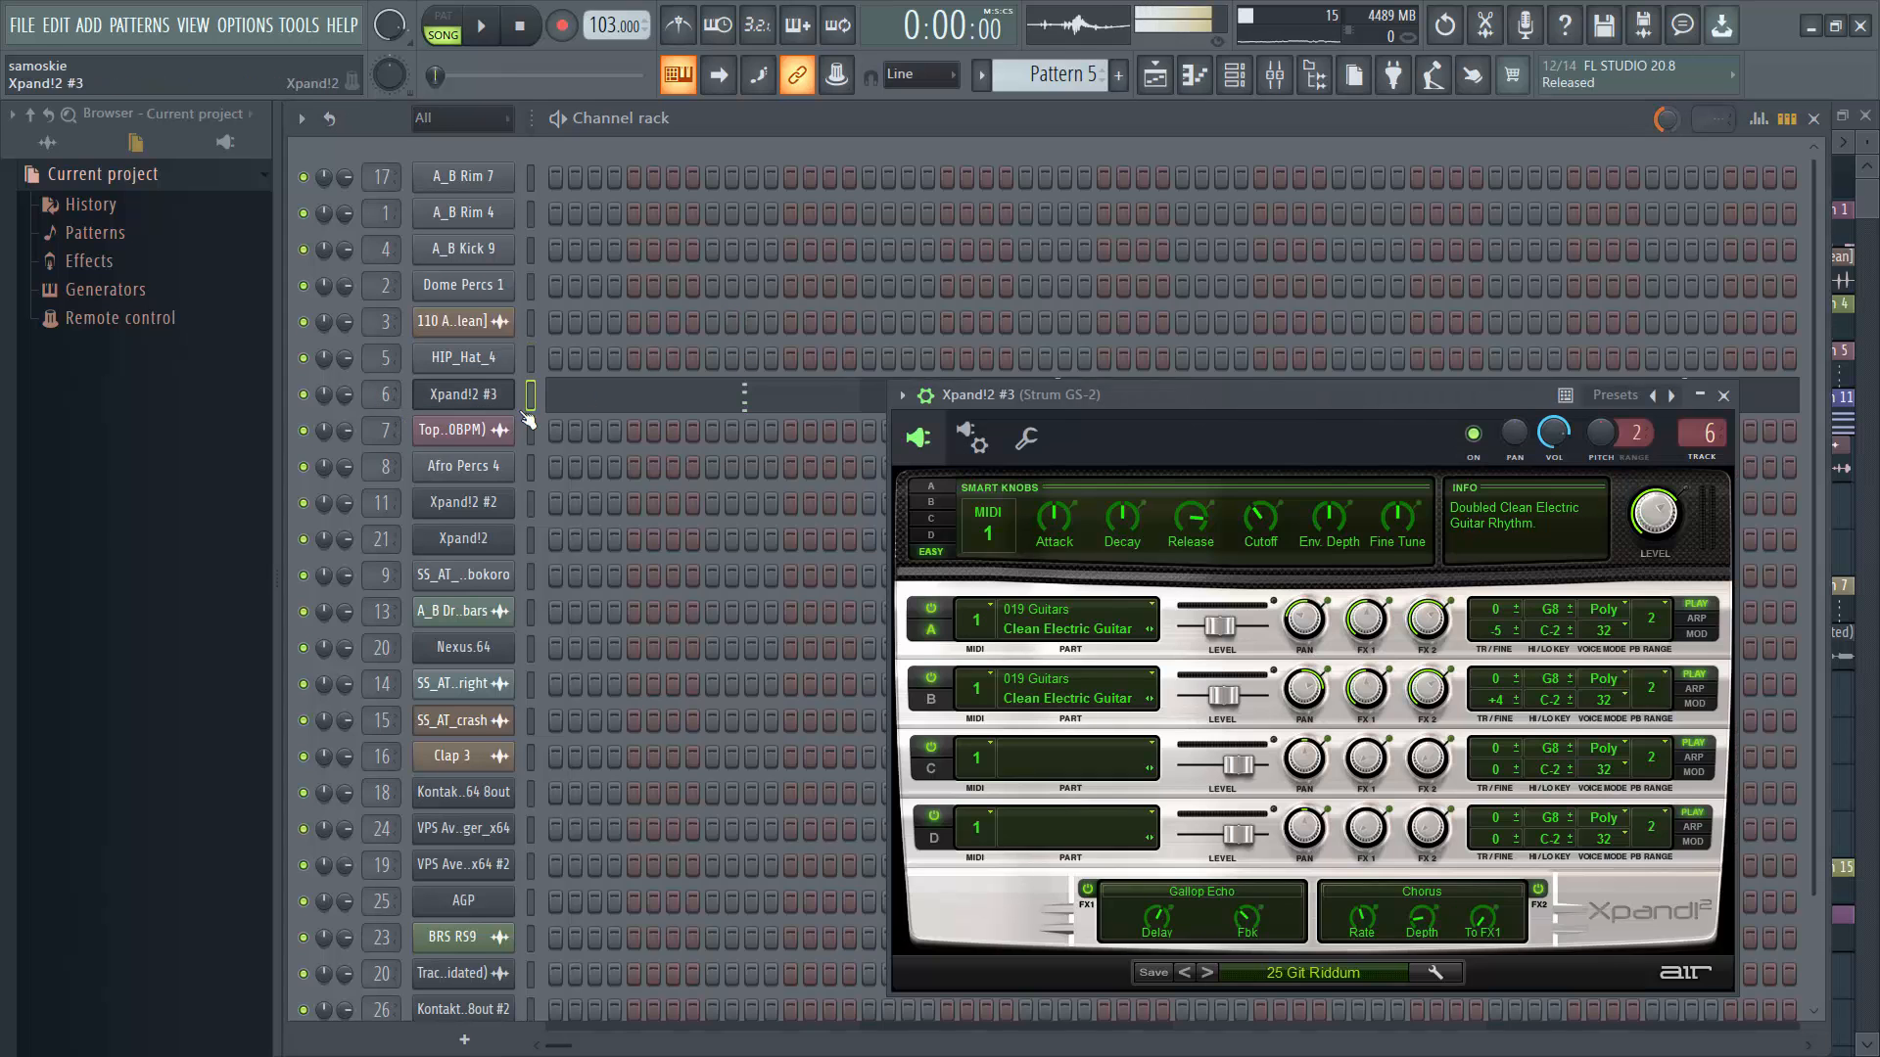
click(1721, 395)
Examine and play Pattern 5's Xpand!2 #3 notes in the piano roll, and stop playback.
click(654, 406)
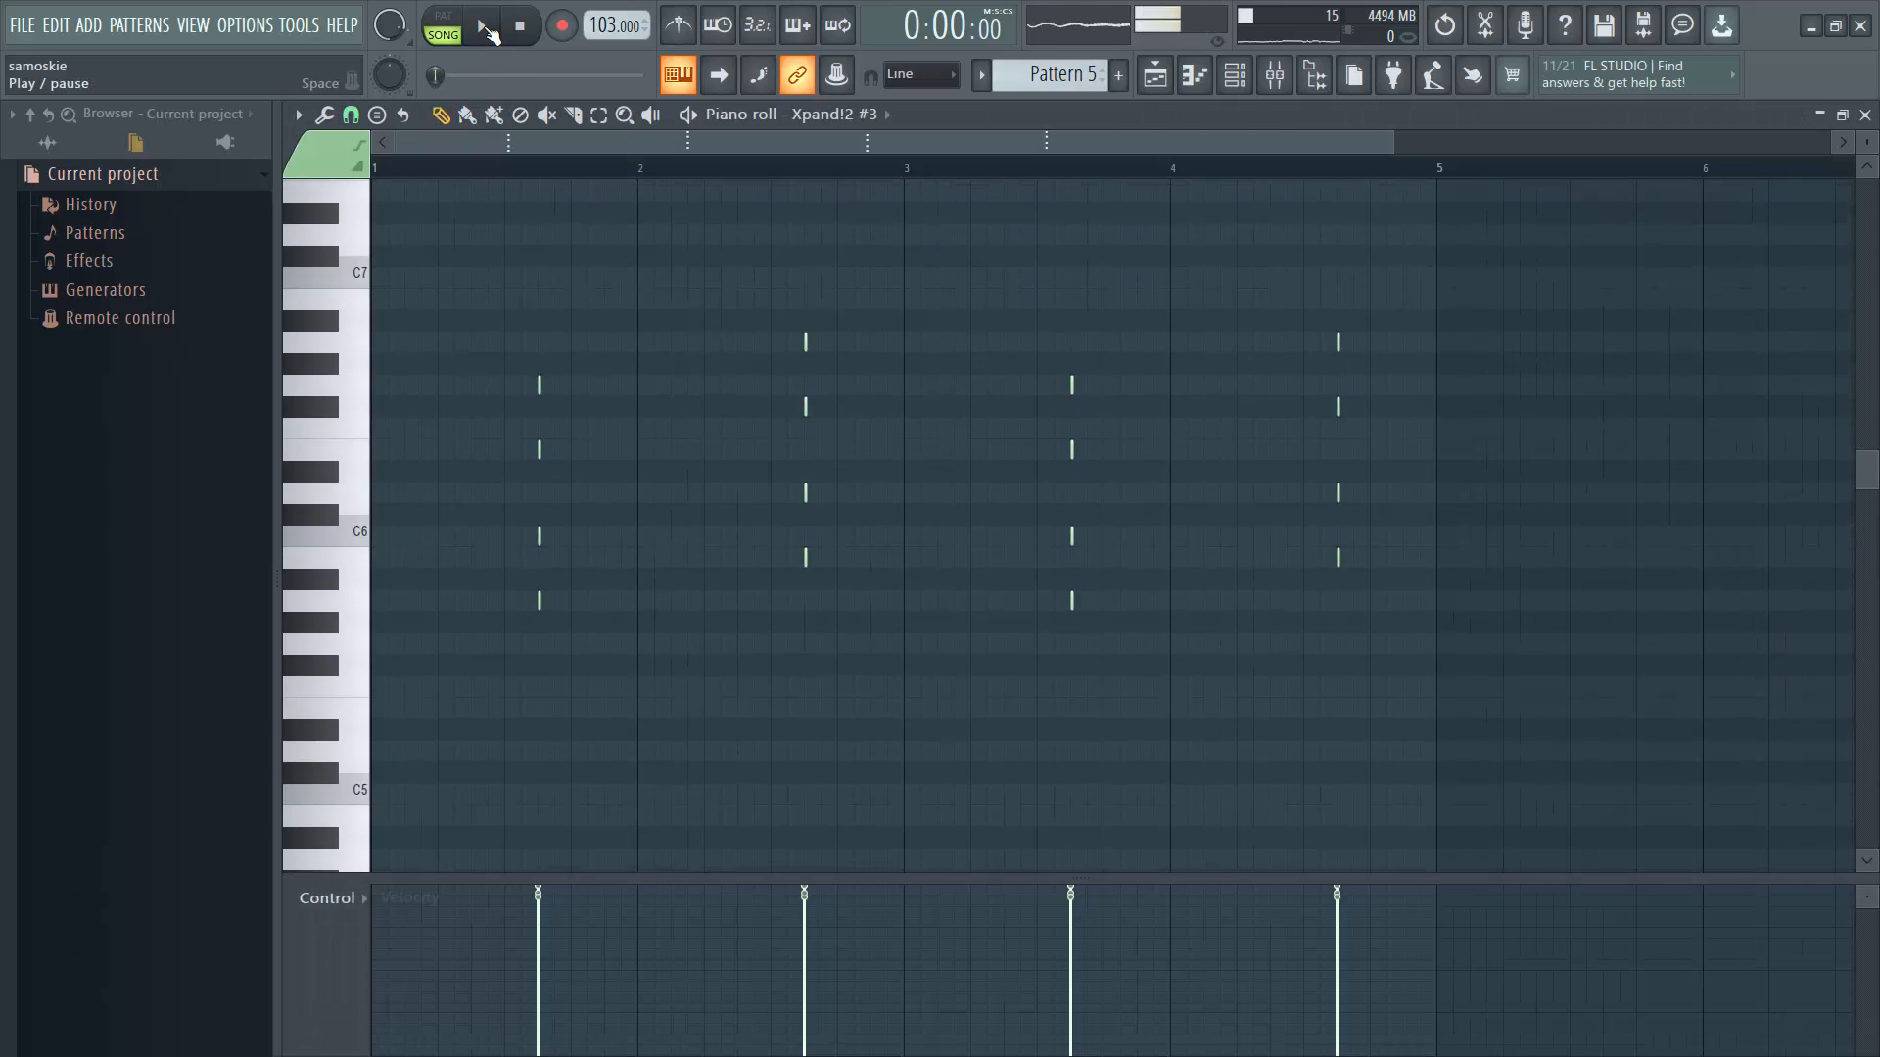
click(474, 29)
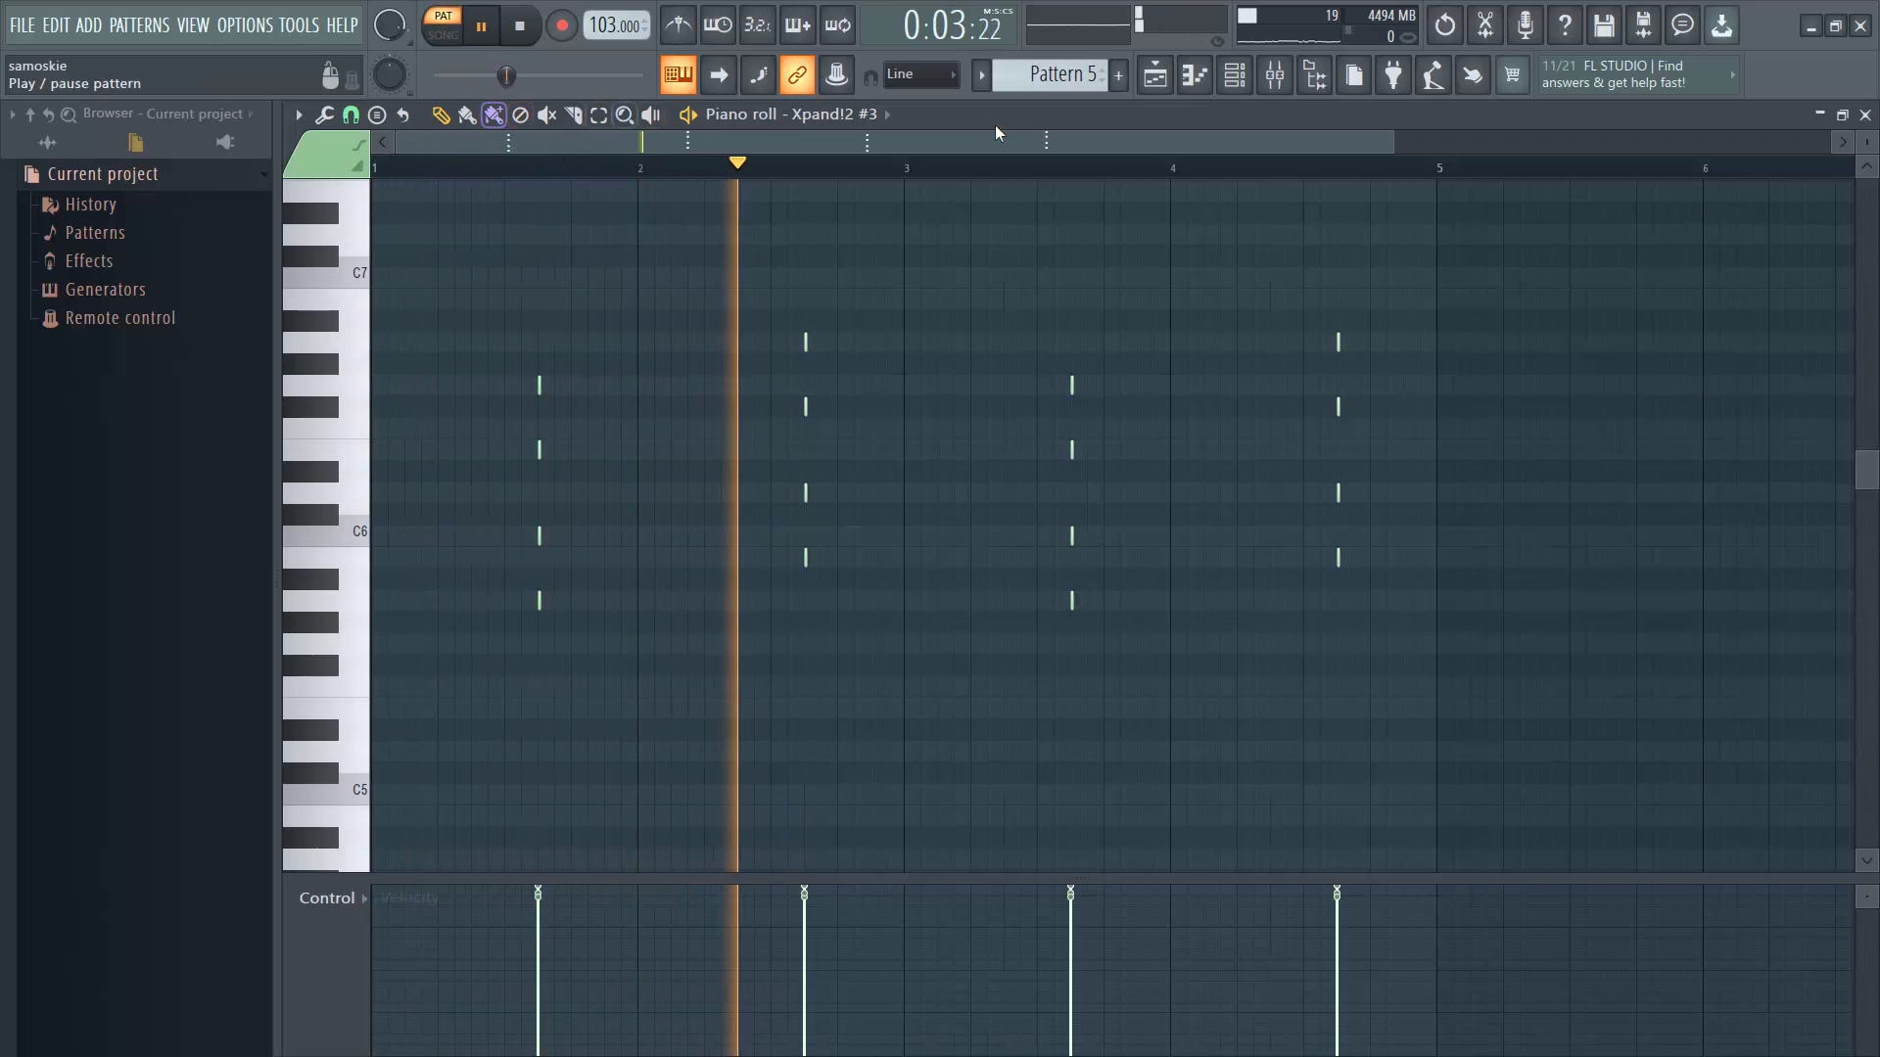
click(1235, 75)
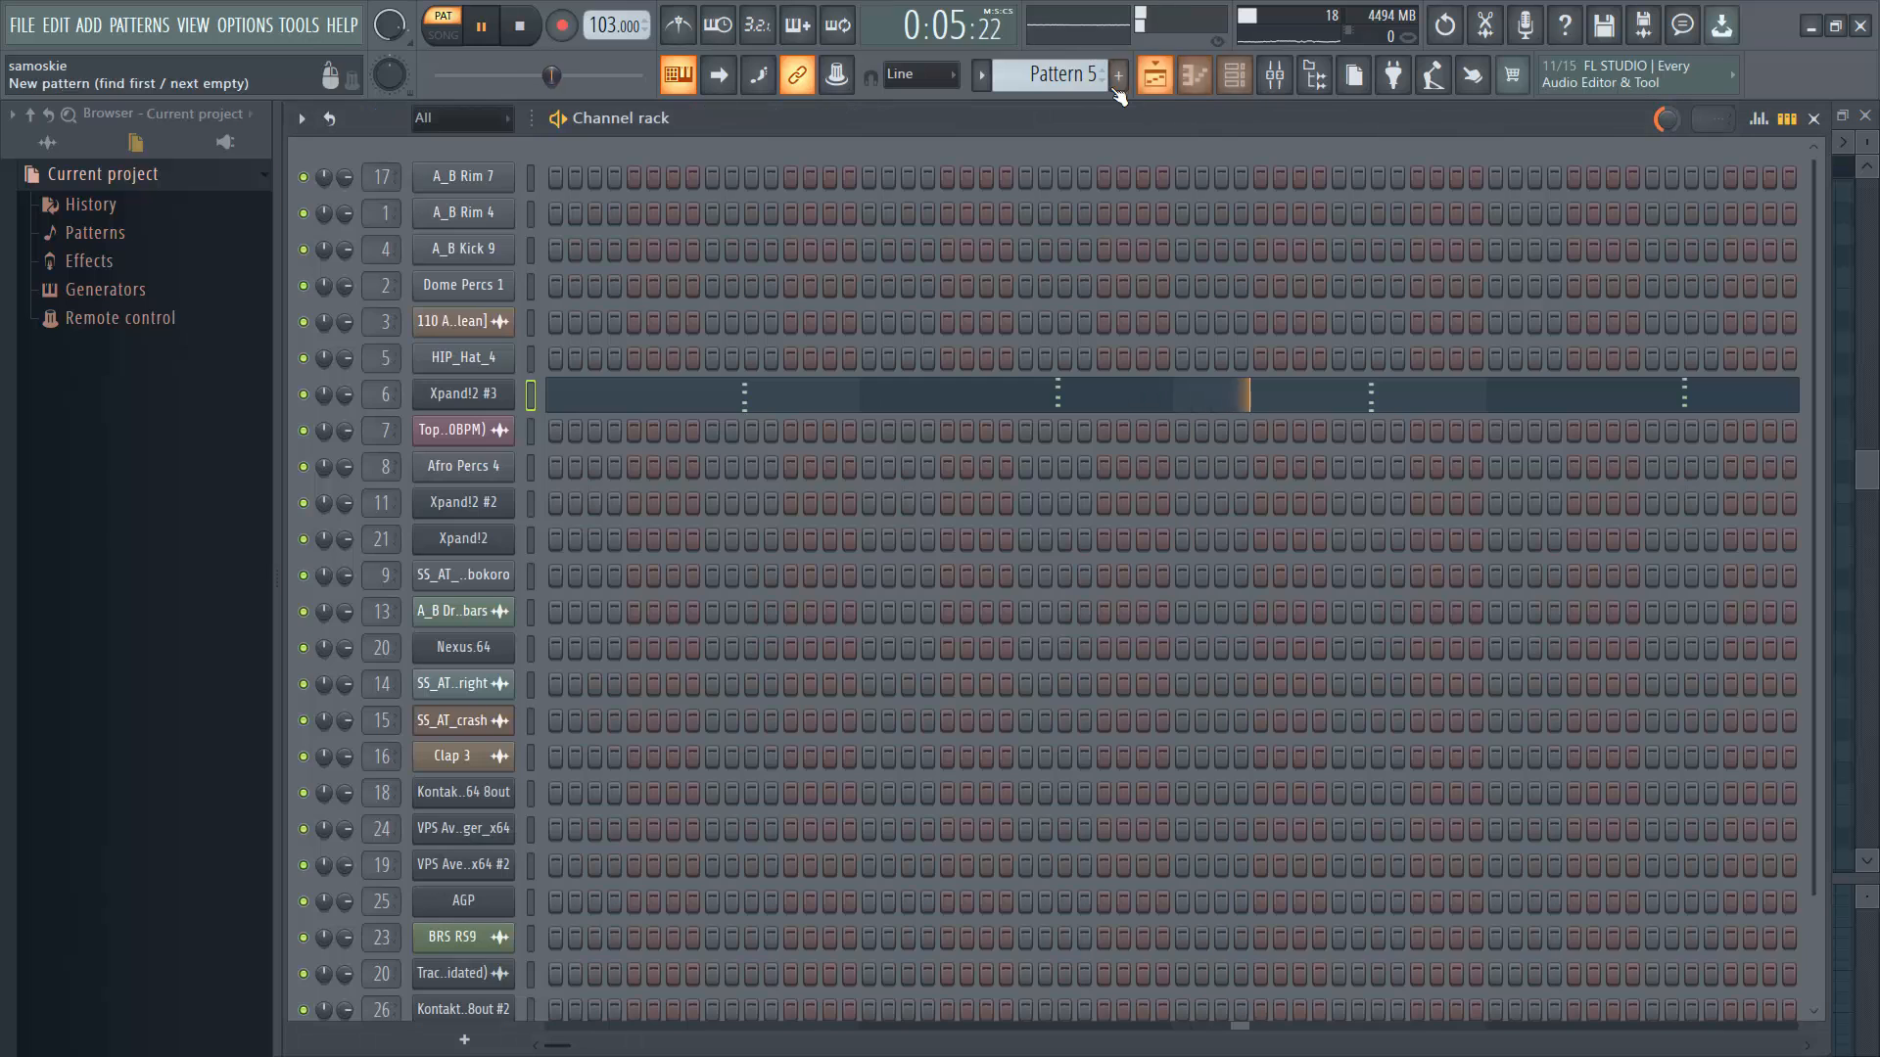
key(space)
Switch to Pattern 6, examine the SS_AT_ohh_bokoro channel's sample settings, and play the pattern.
scroll(1050, 74, down, 1)
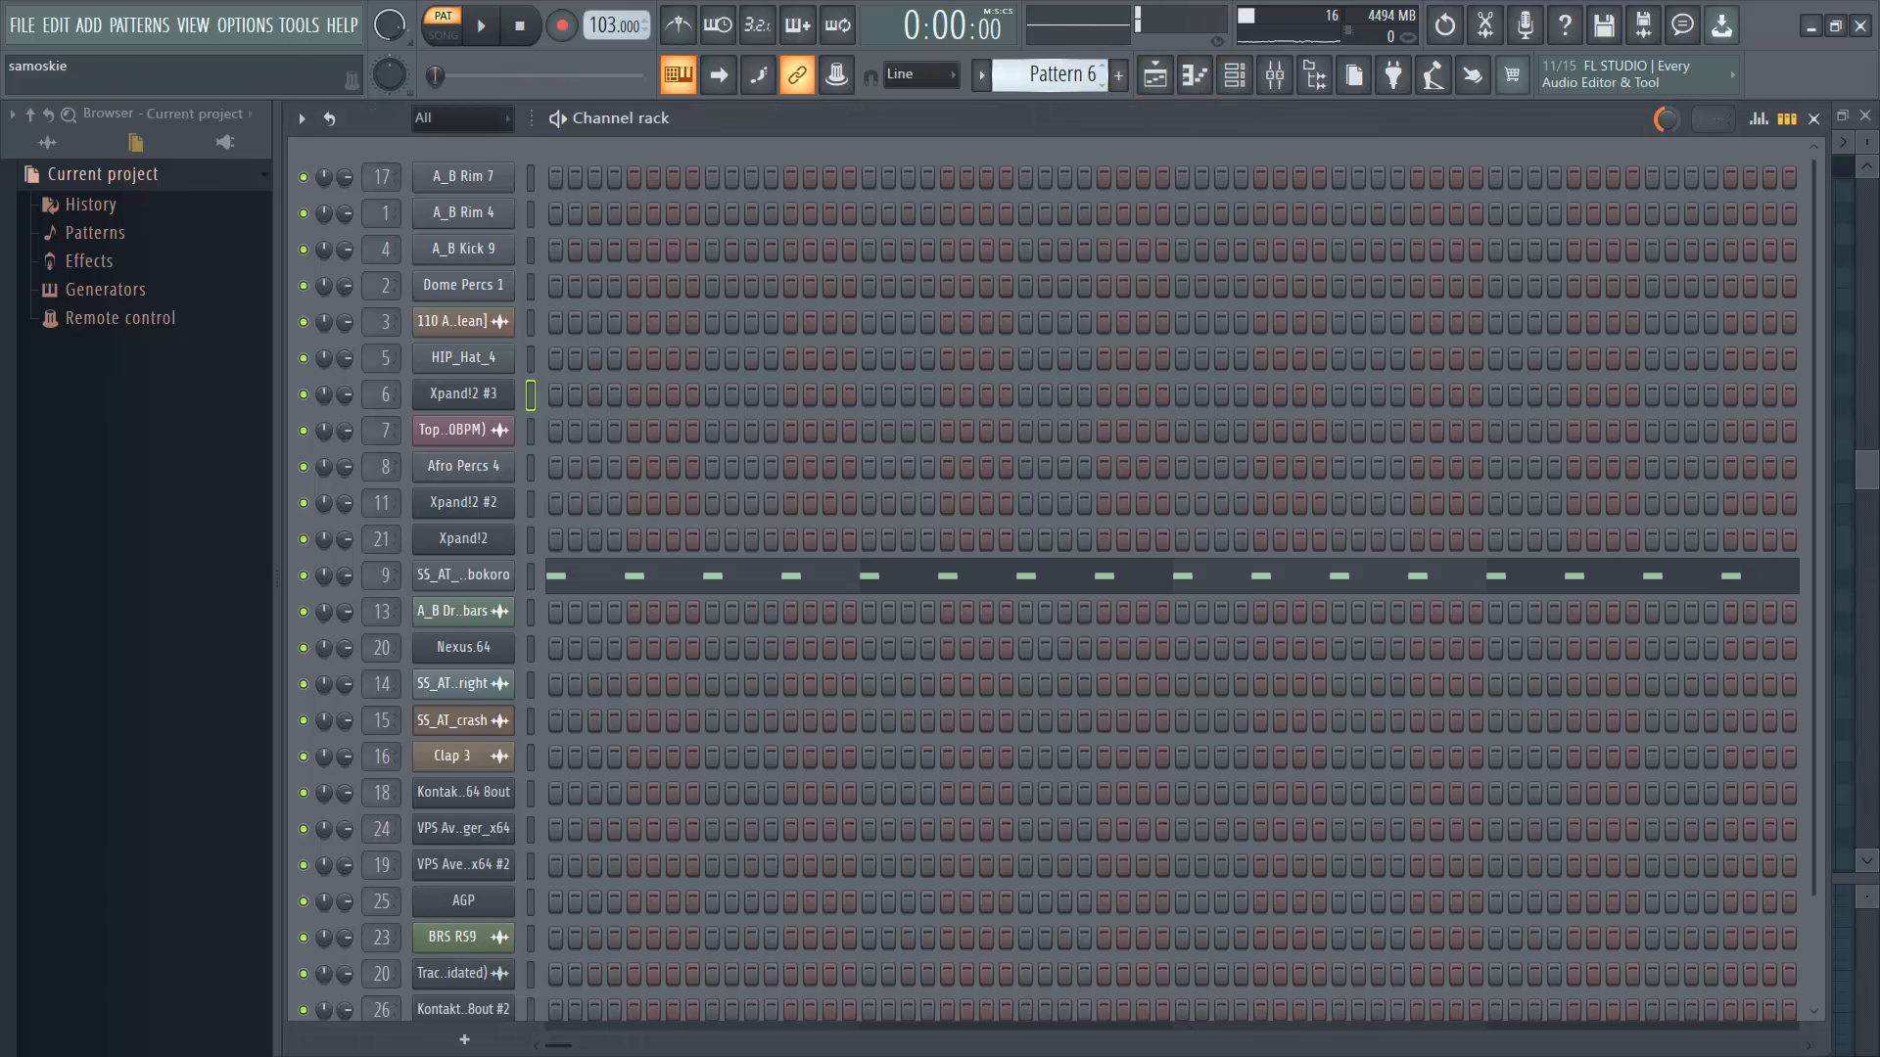
click(504, 584)
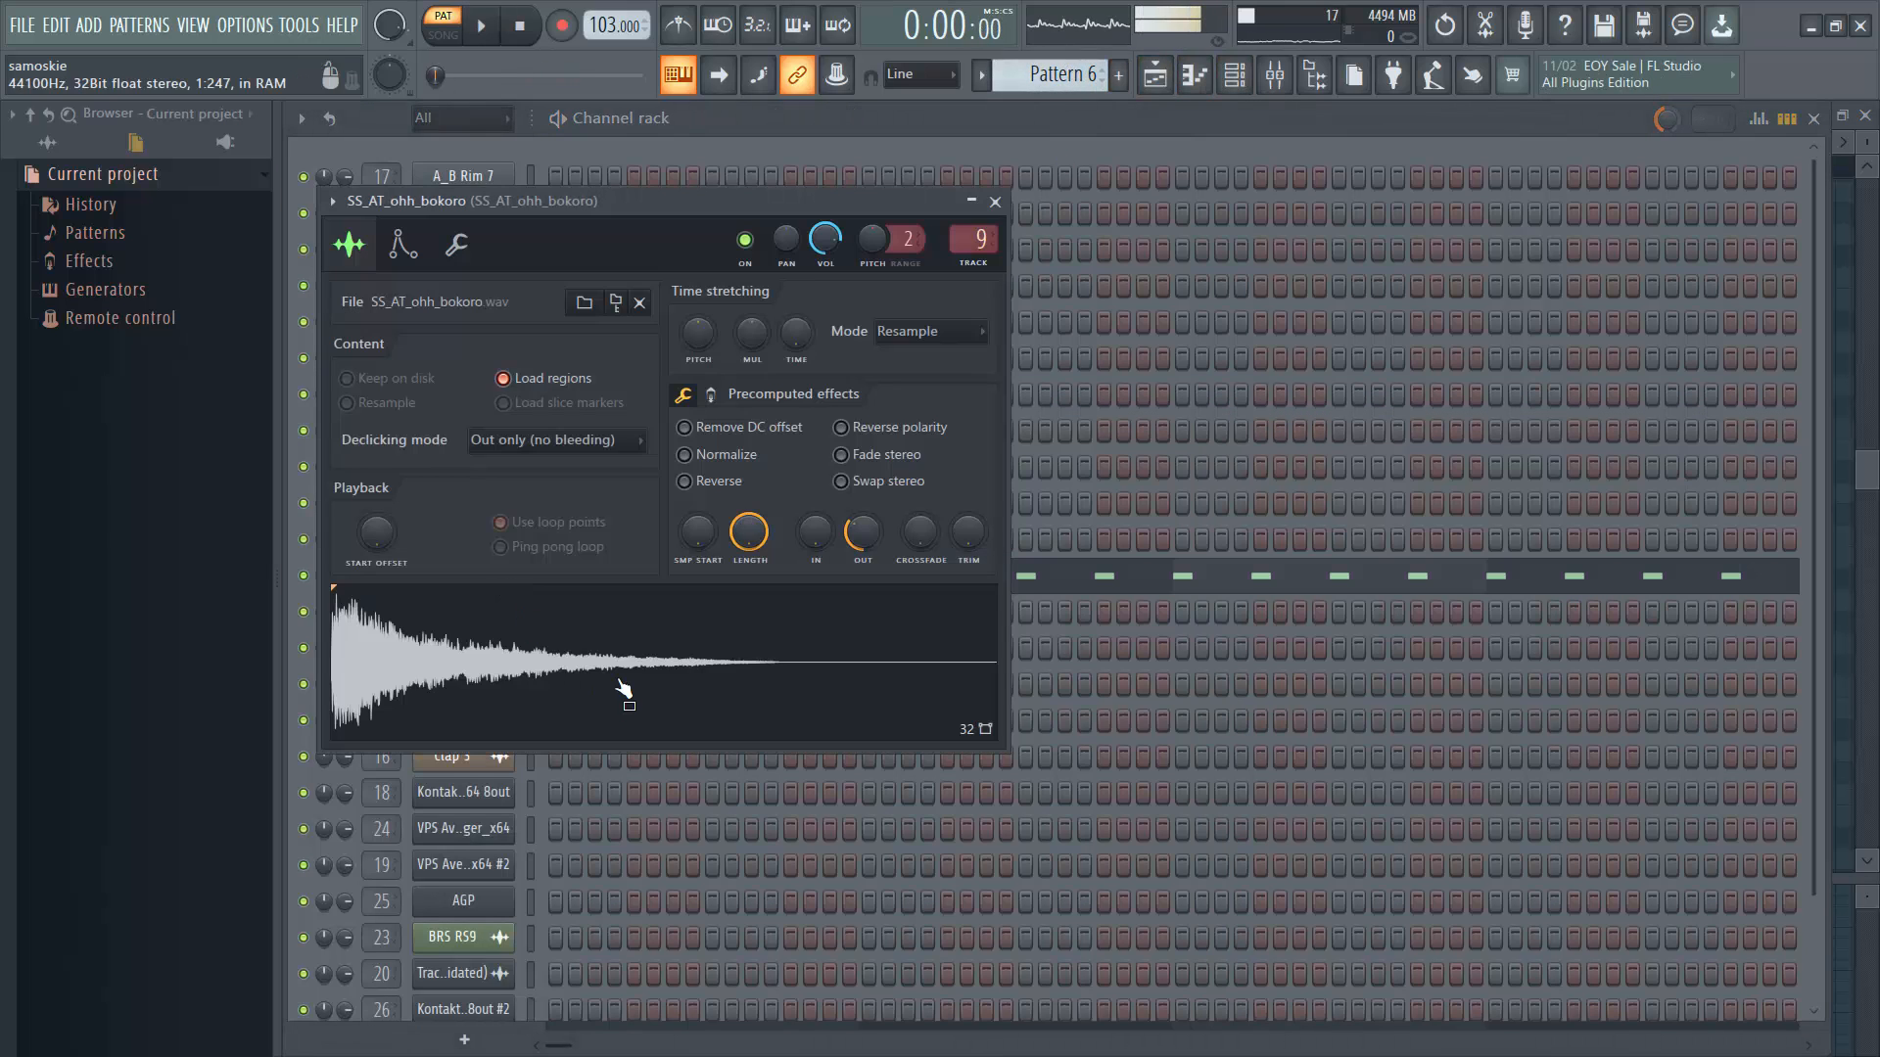
click(996, 203)
key(space)
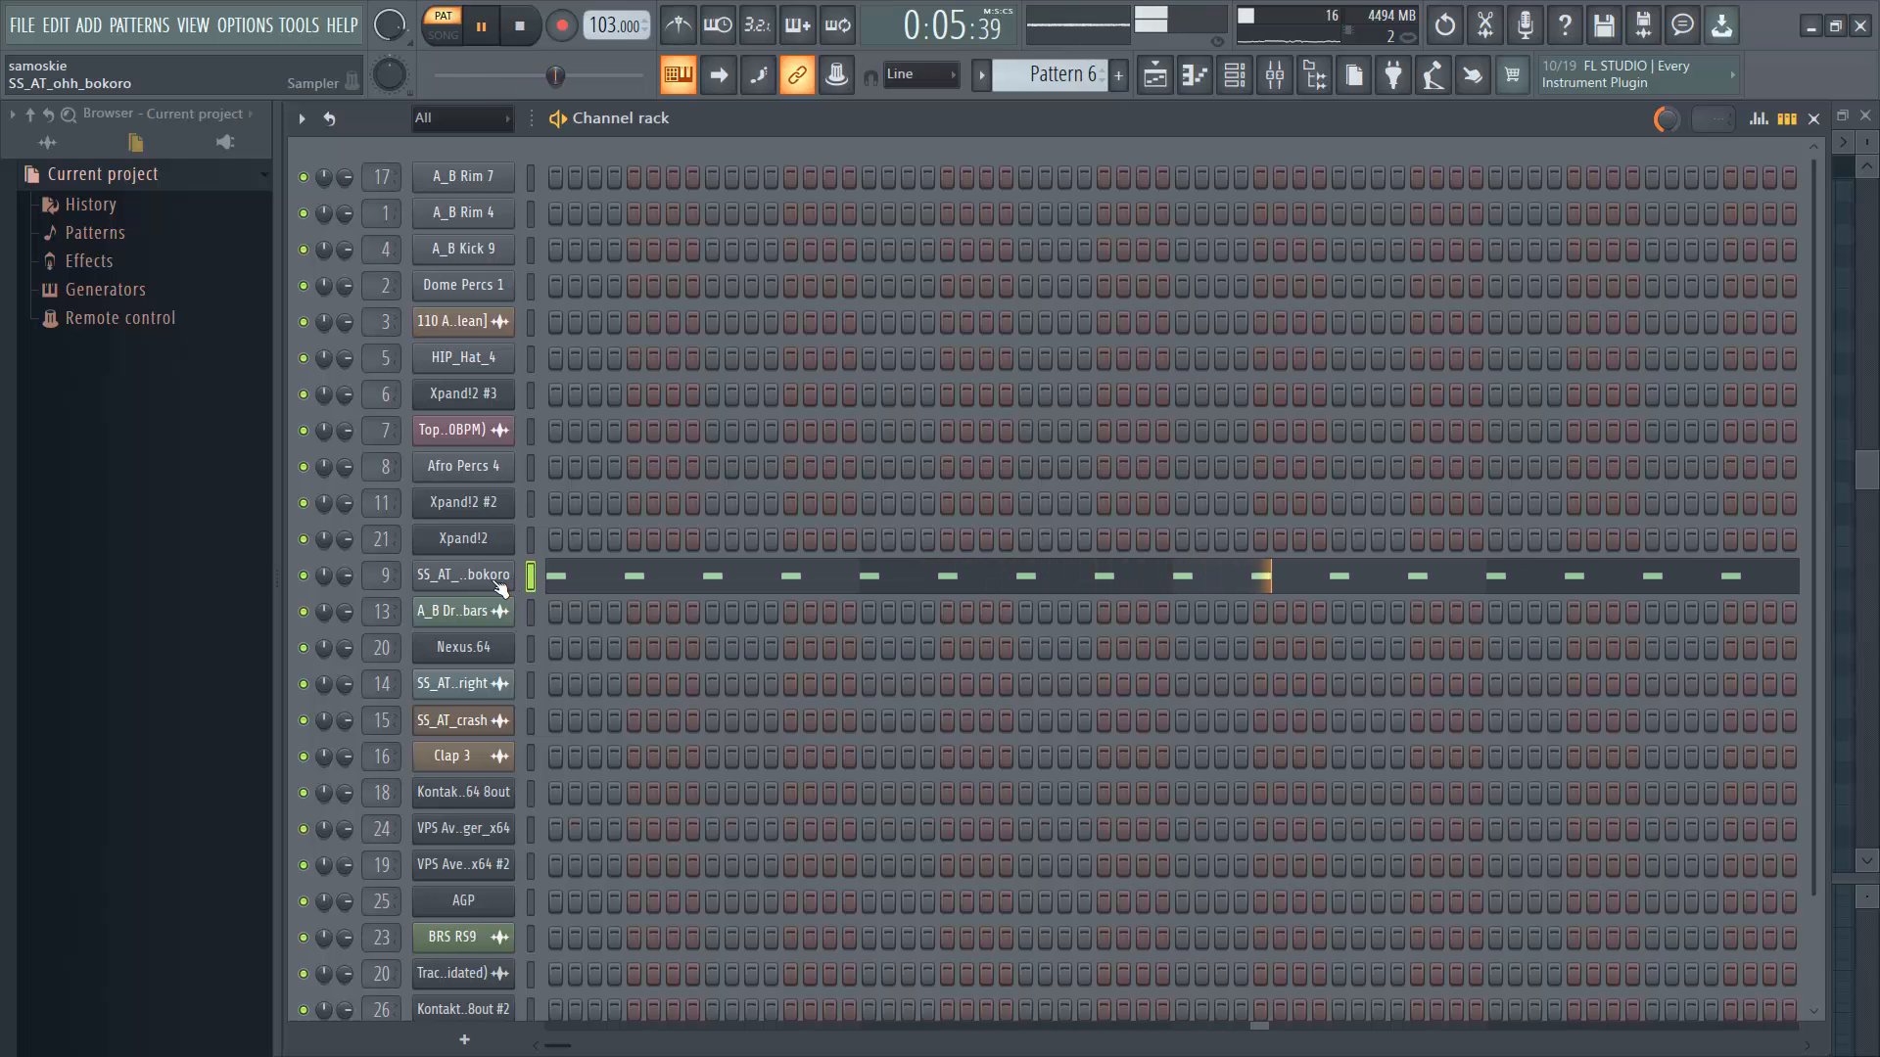
Audition only Tracks 1, 2, 3 and 12 in the playlist from the interlude at bar 29, and stop playback.
click(1157, 75)
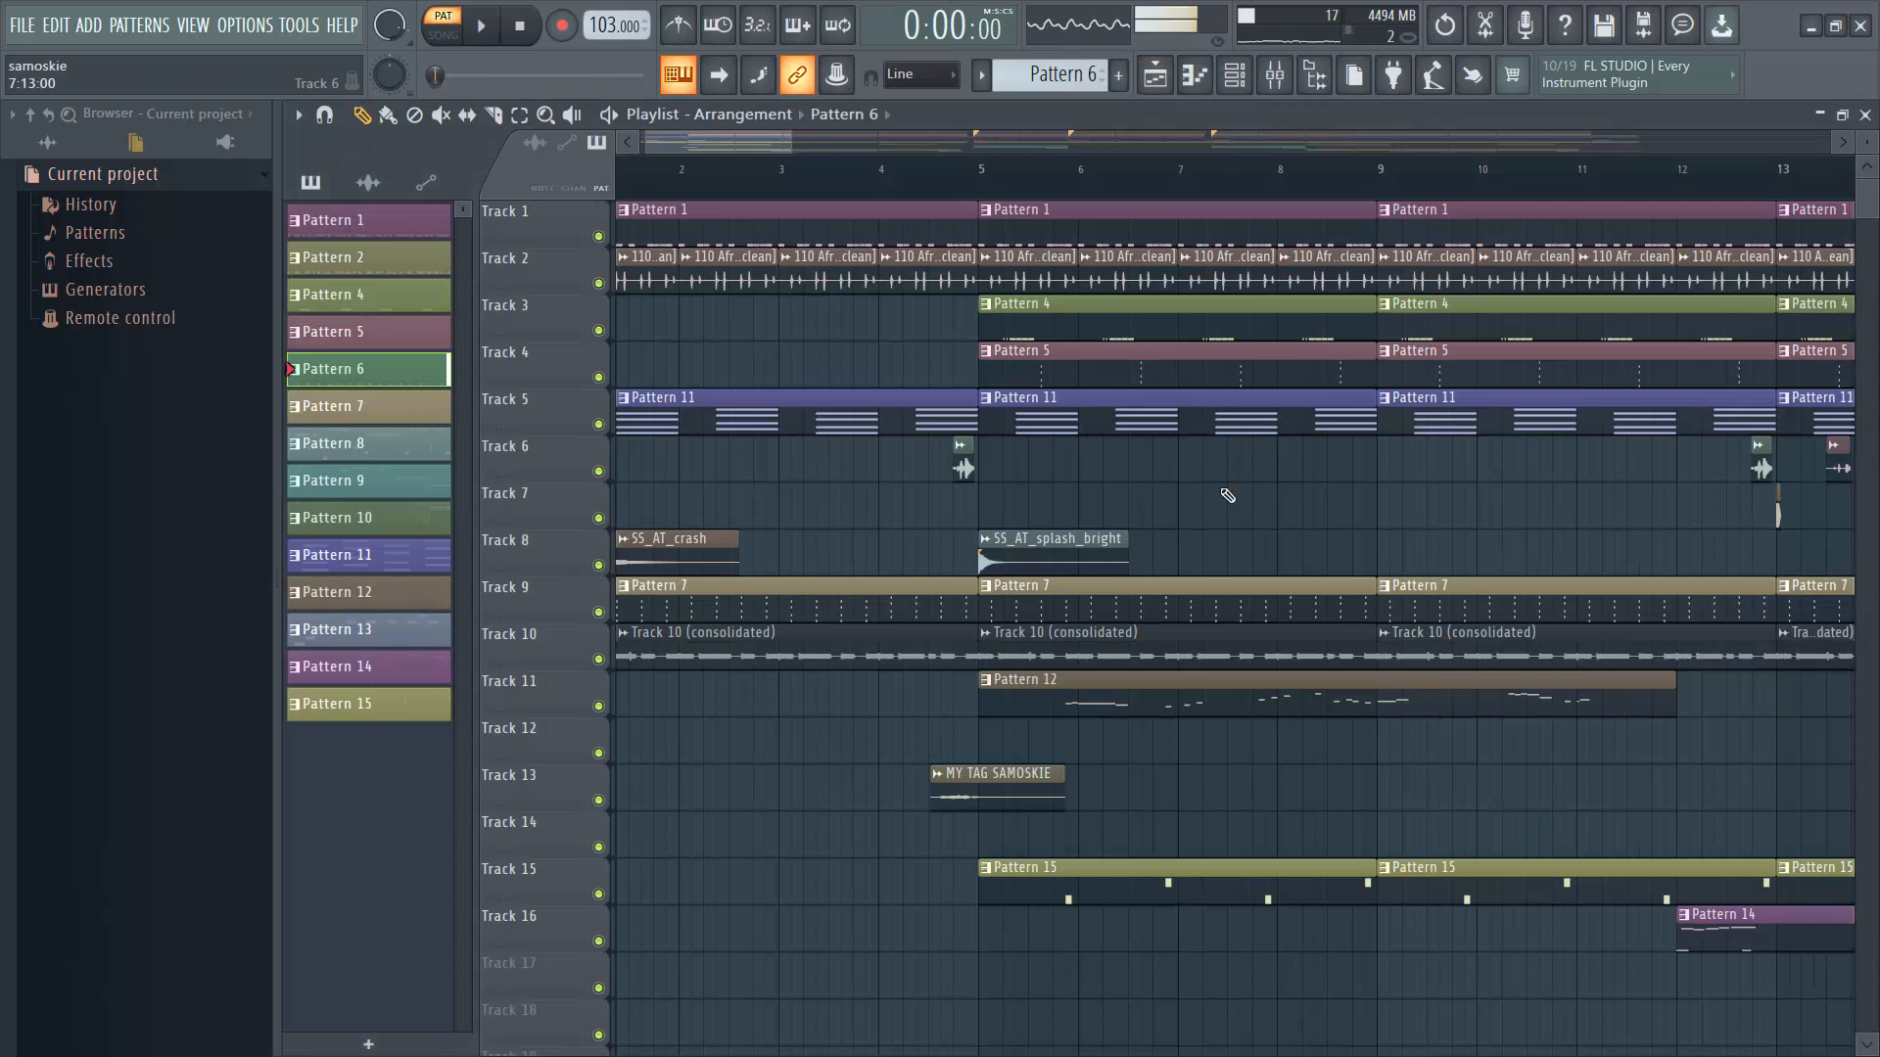
drag(791, 144, 965, 130)
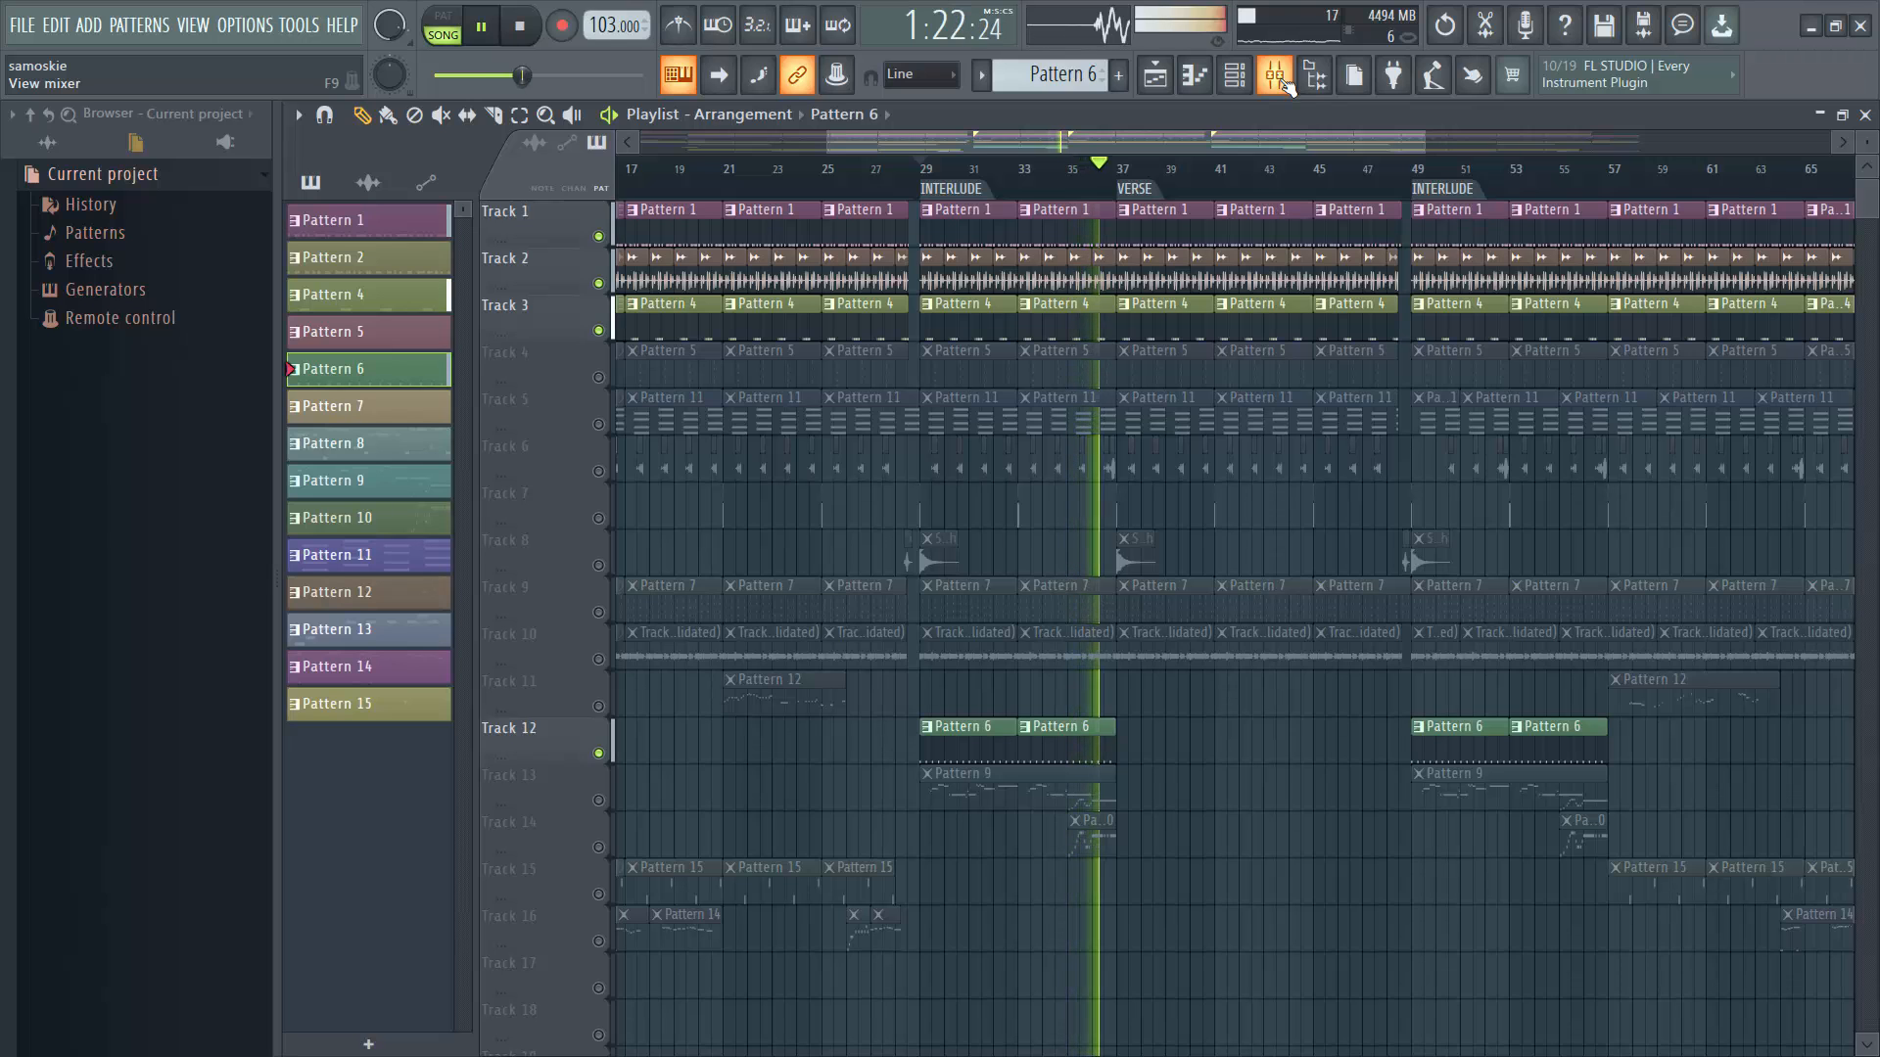
key(space)
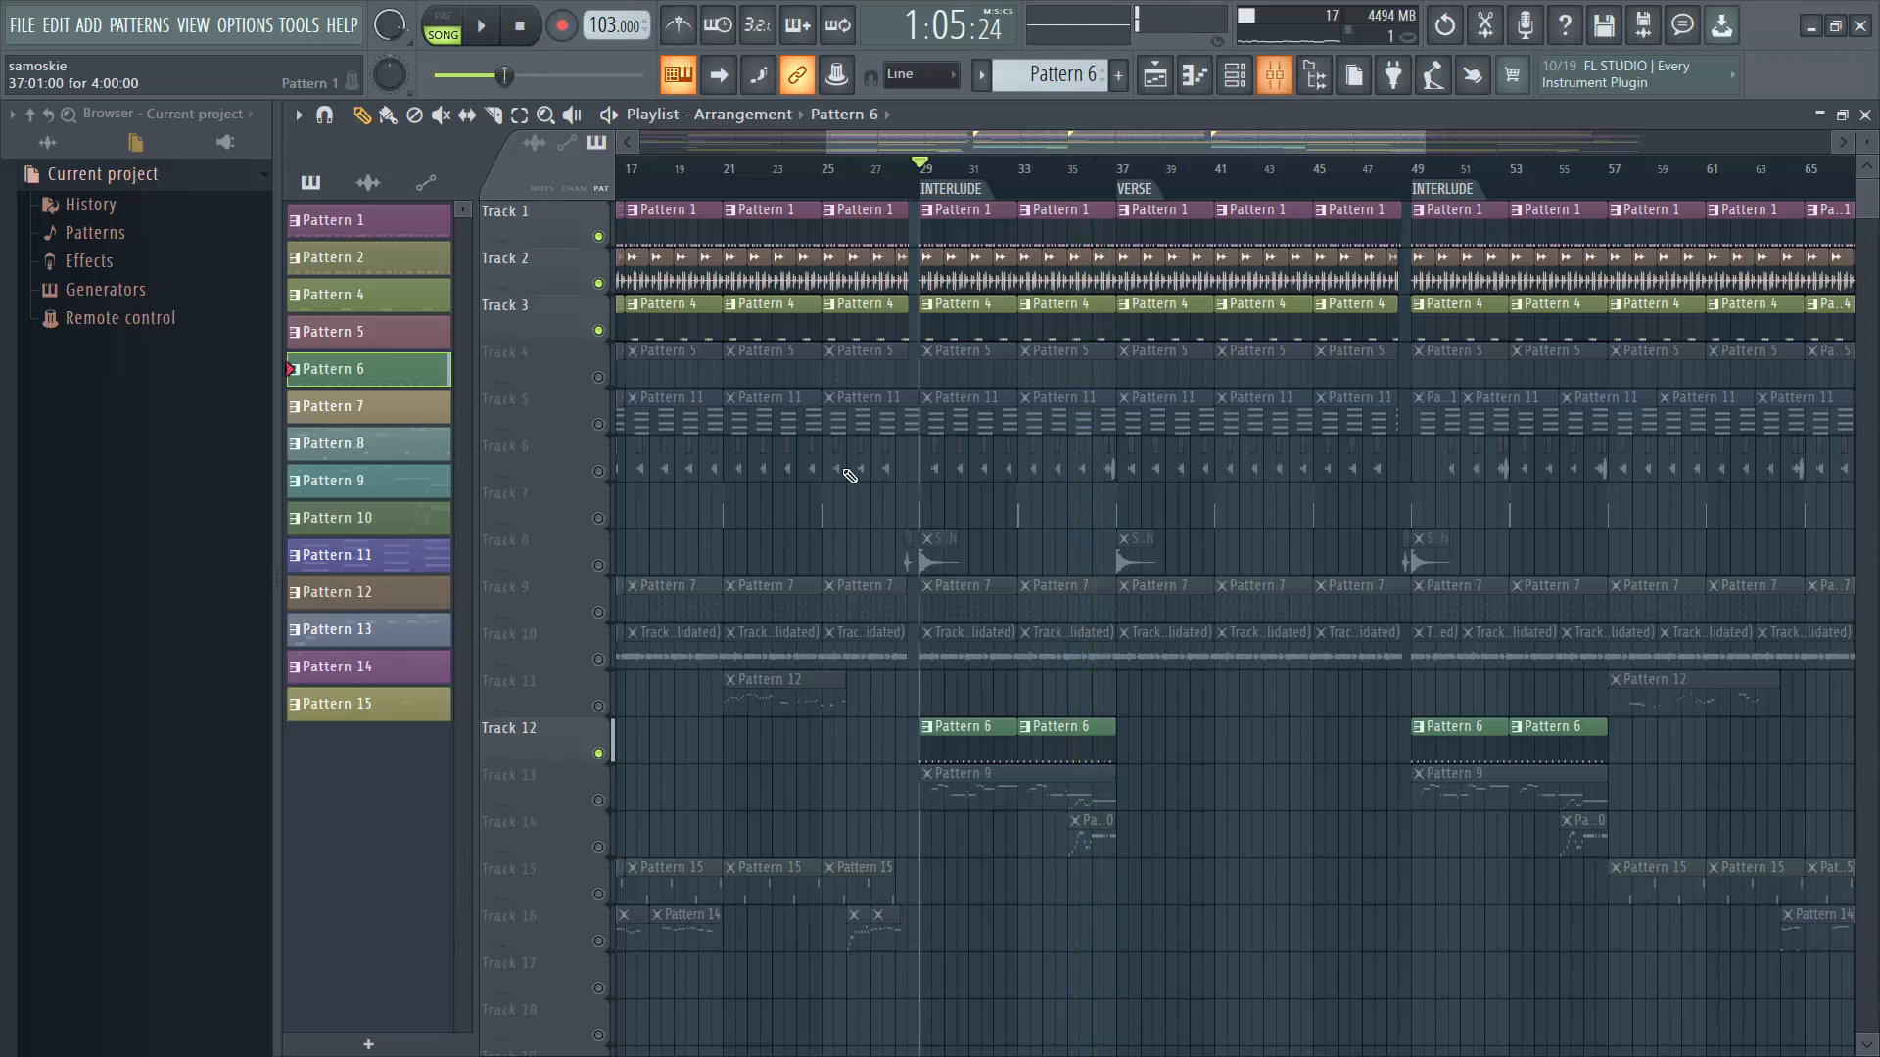
Turn all playlist tracks back on and play the full arrangement from the interlude at bar 29.
right_click(601, 658)
right_click(600, 659)
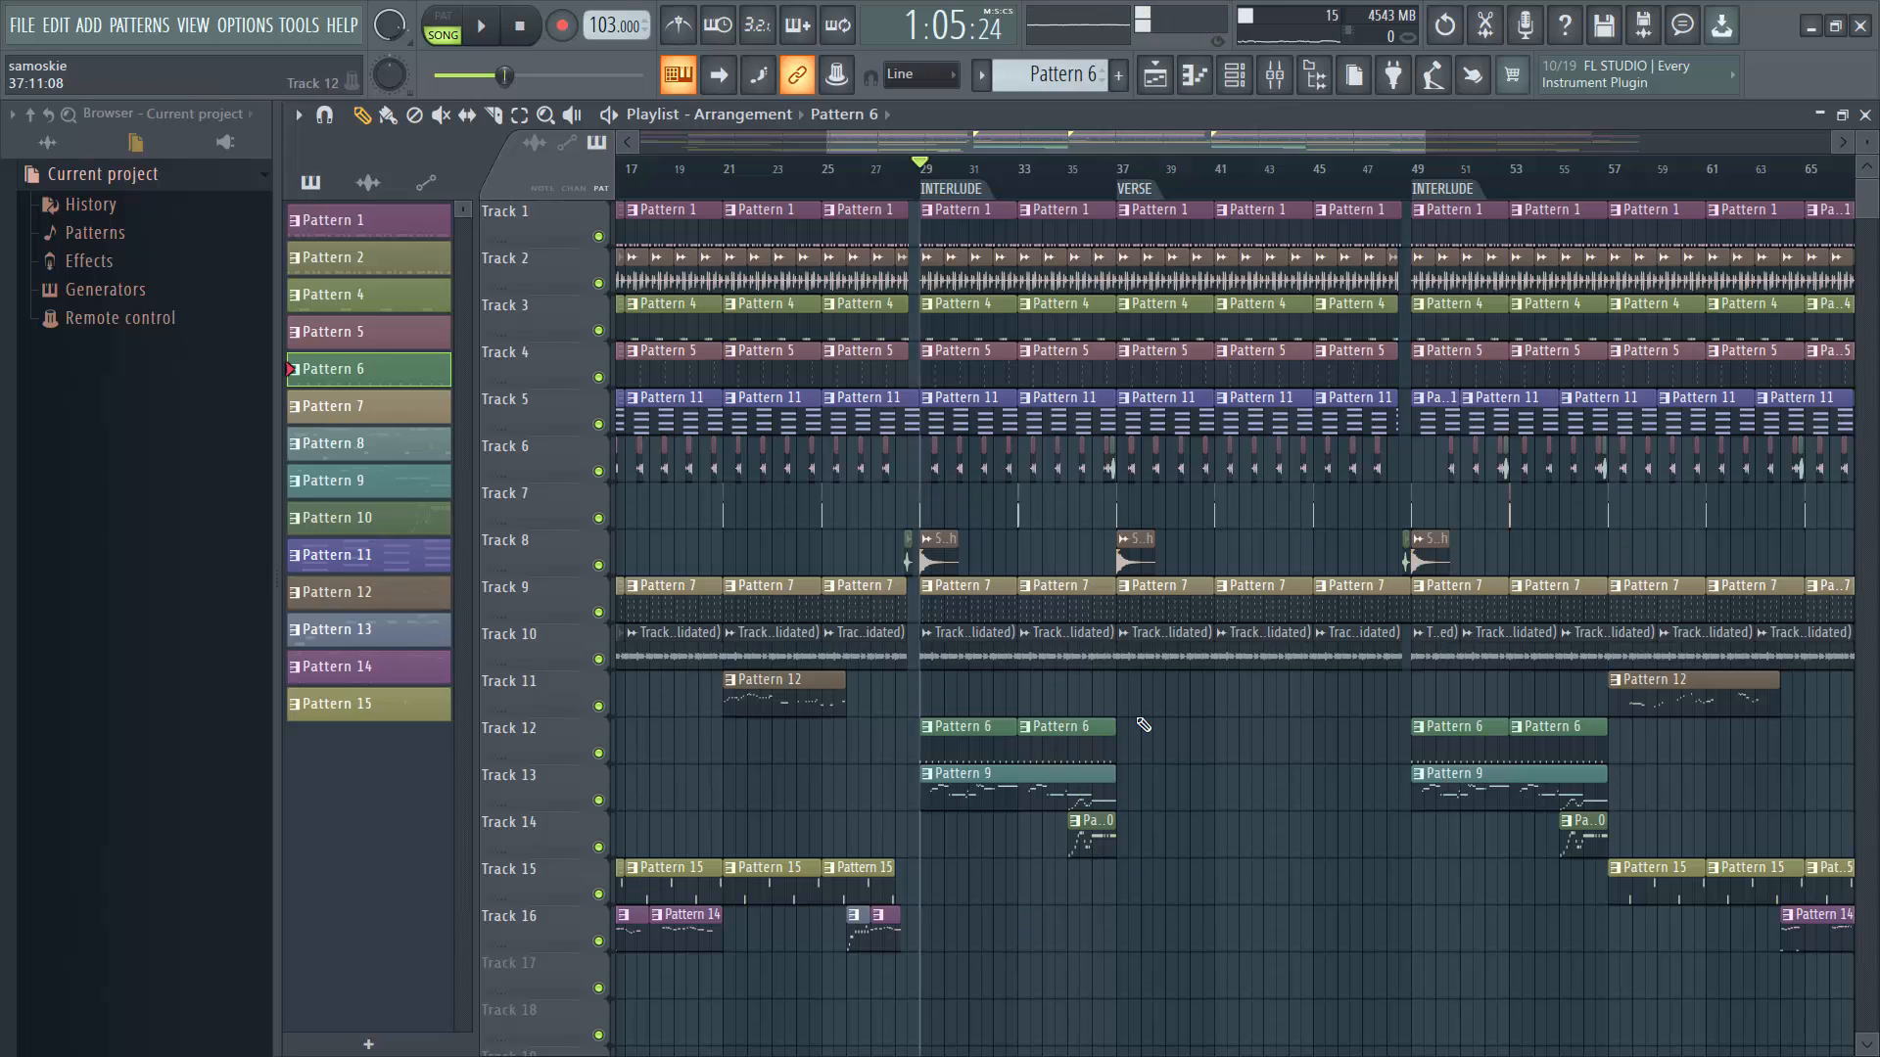
key(space)
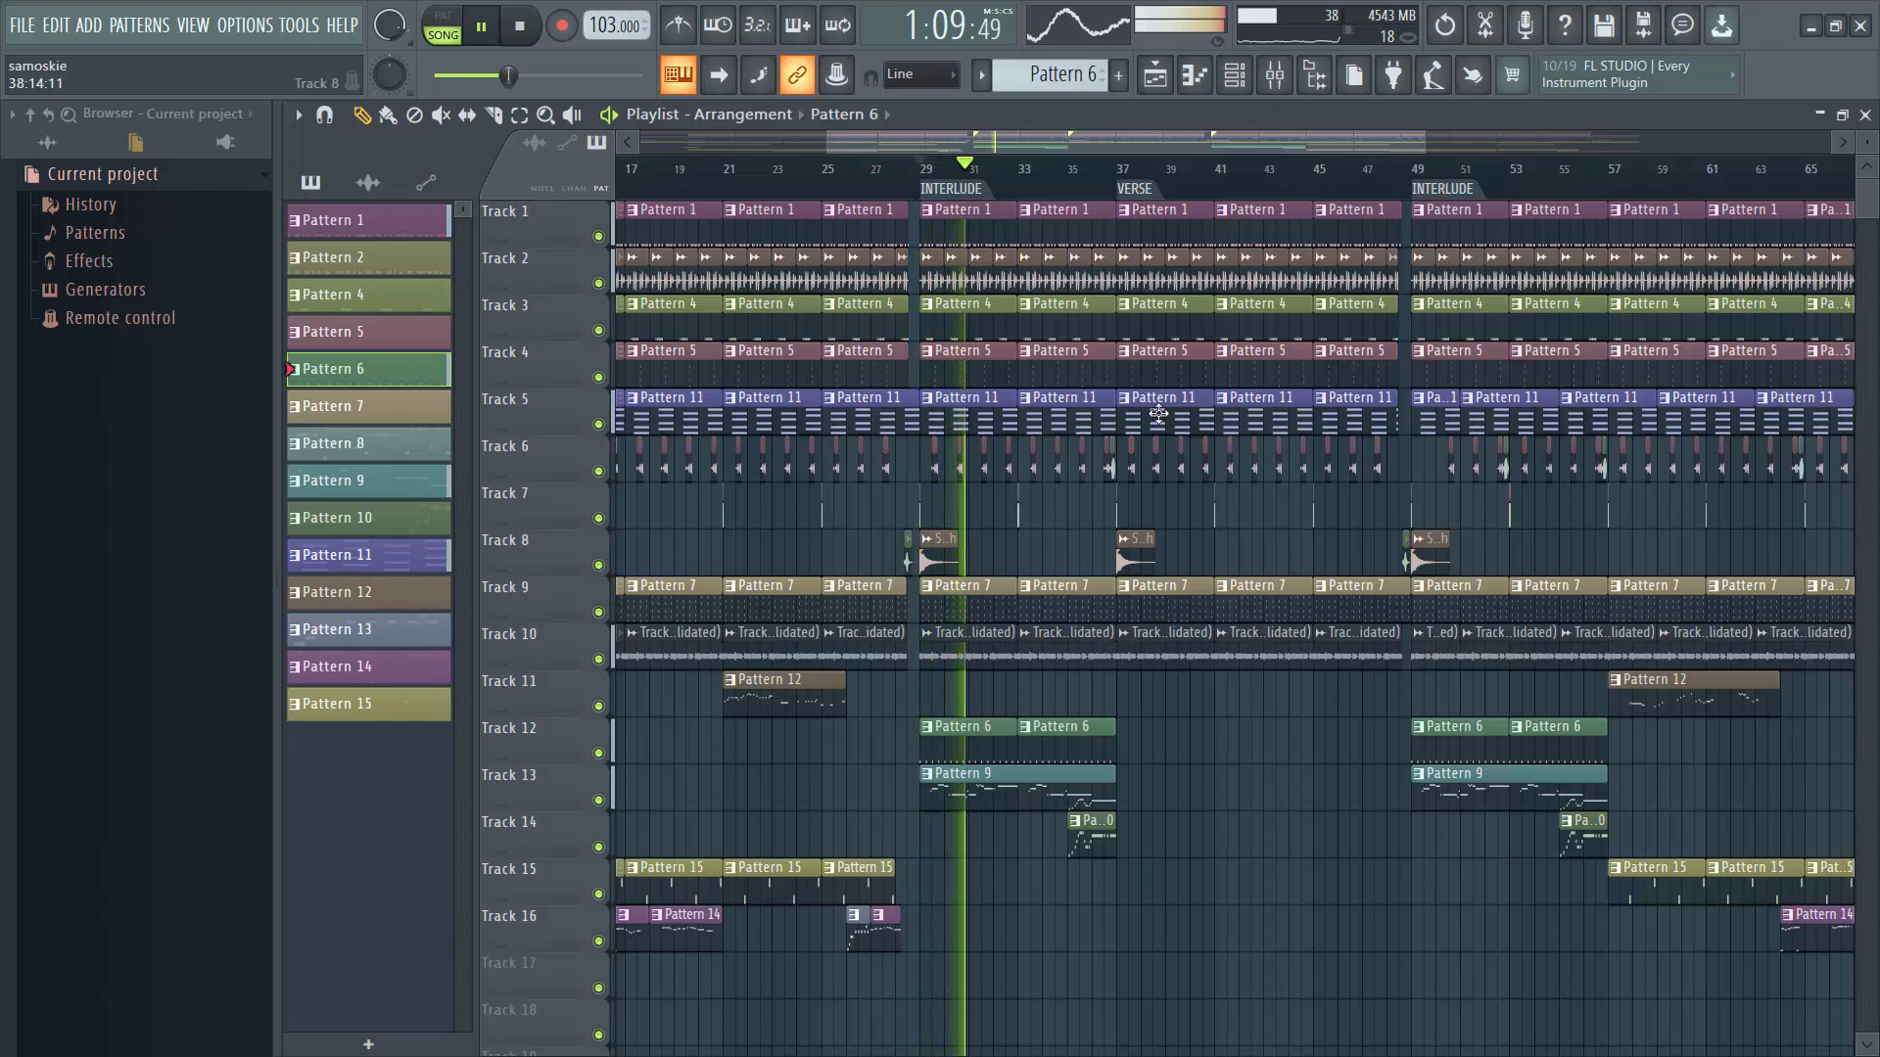
Switch to Pattern 7 in the channel rack and examine the Xpand!2 #2 instrument's preset and layers.
click(1242, 84)
drag(1078, 80, 1078, 70)
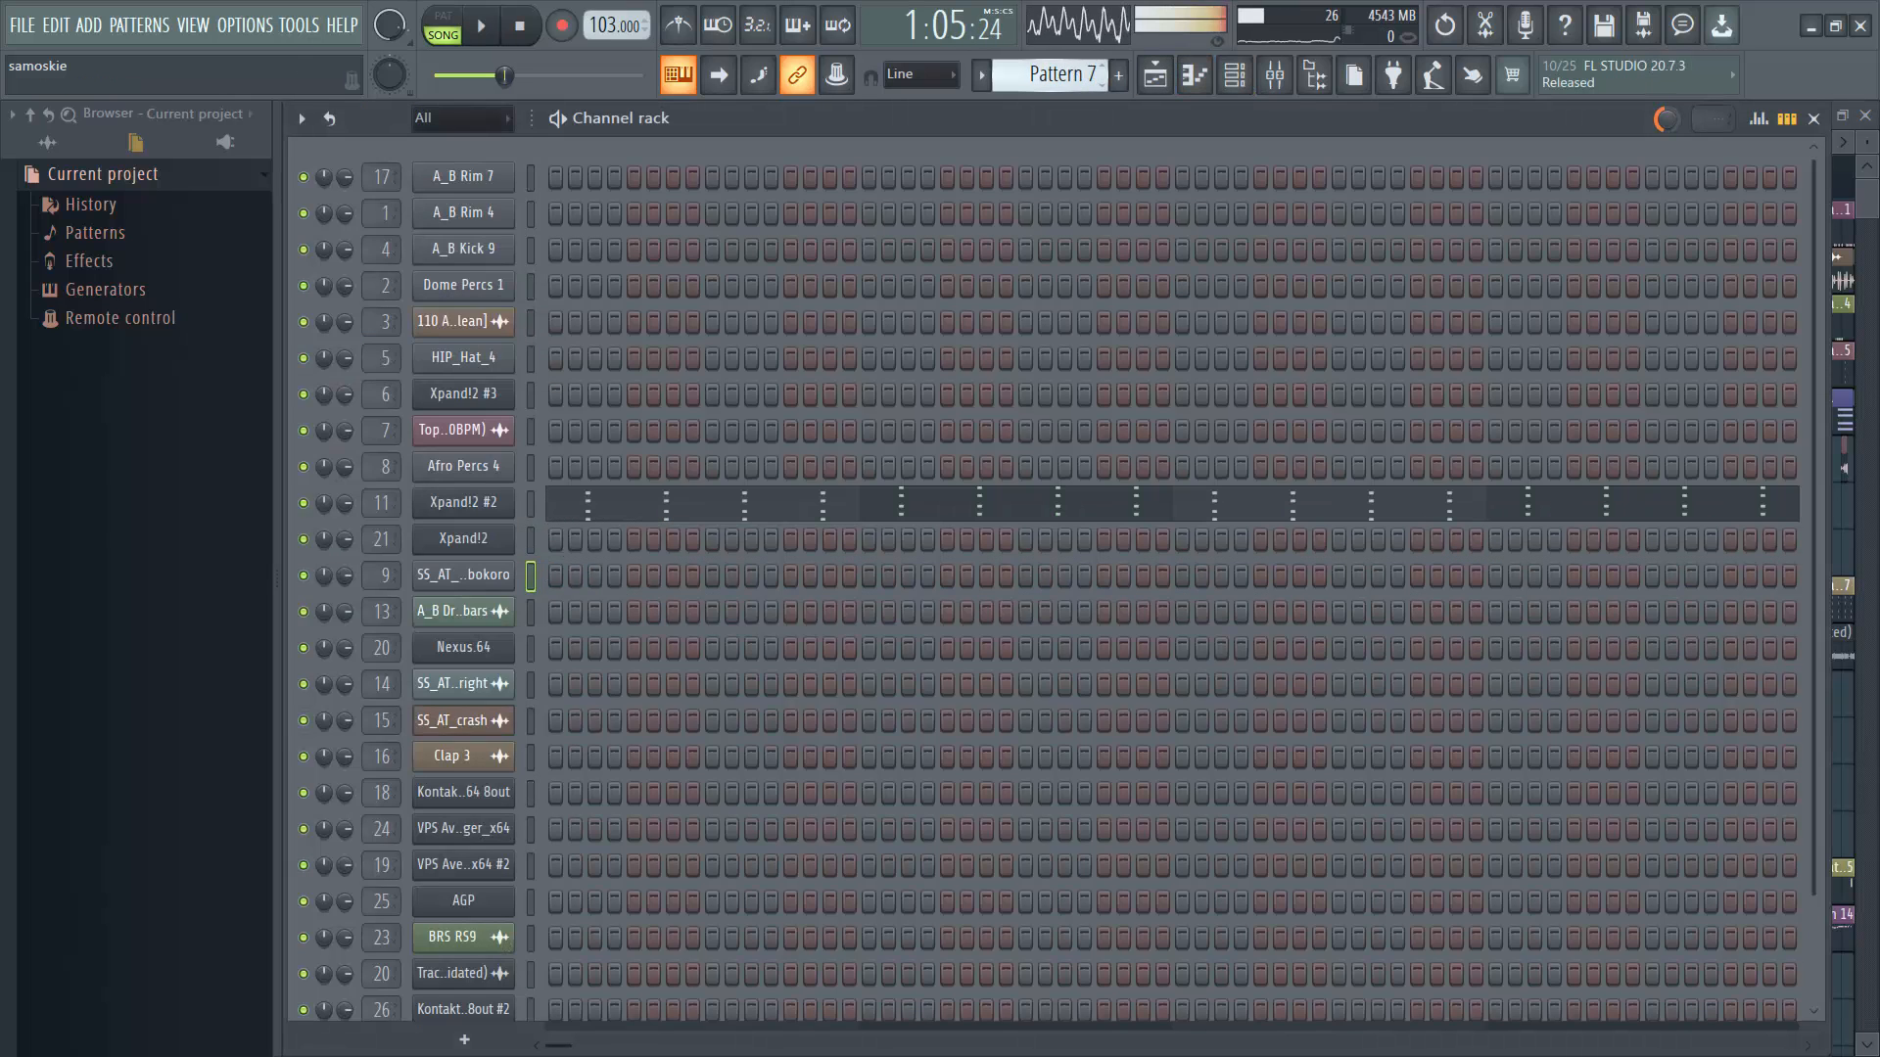
click(480, 511)
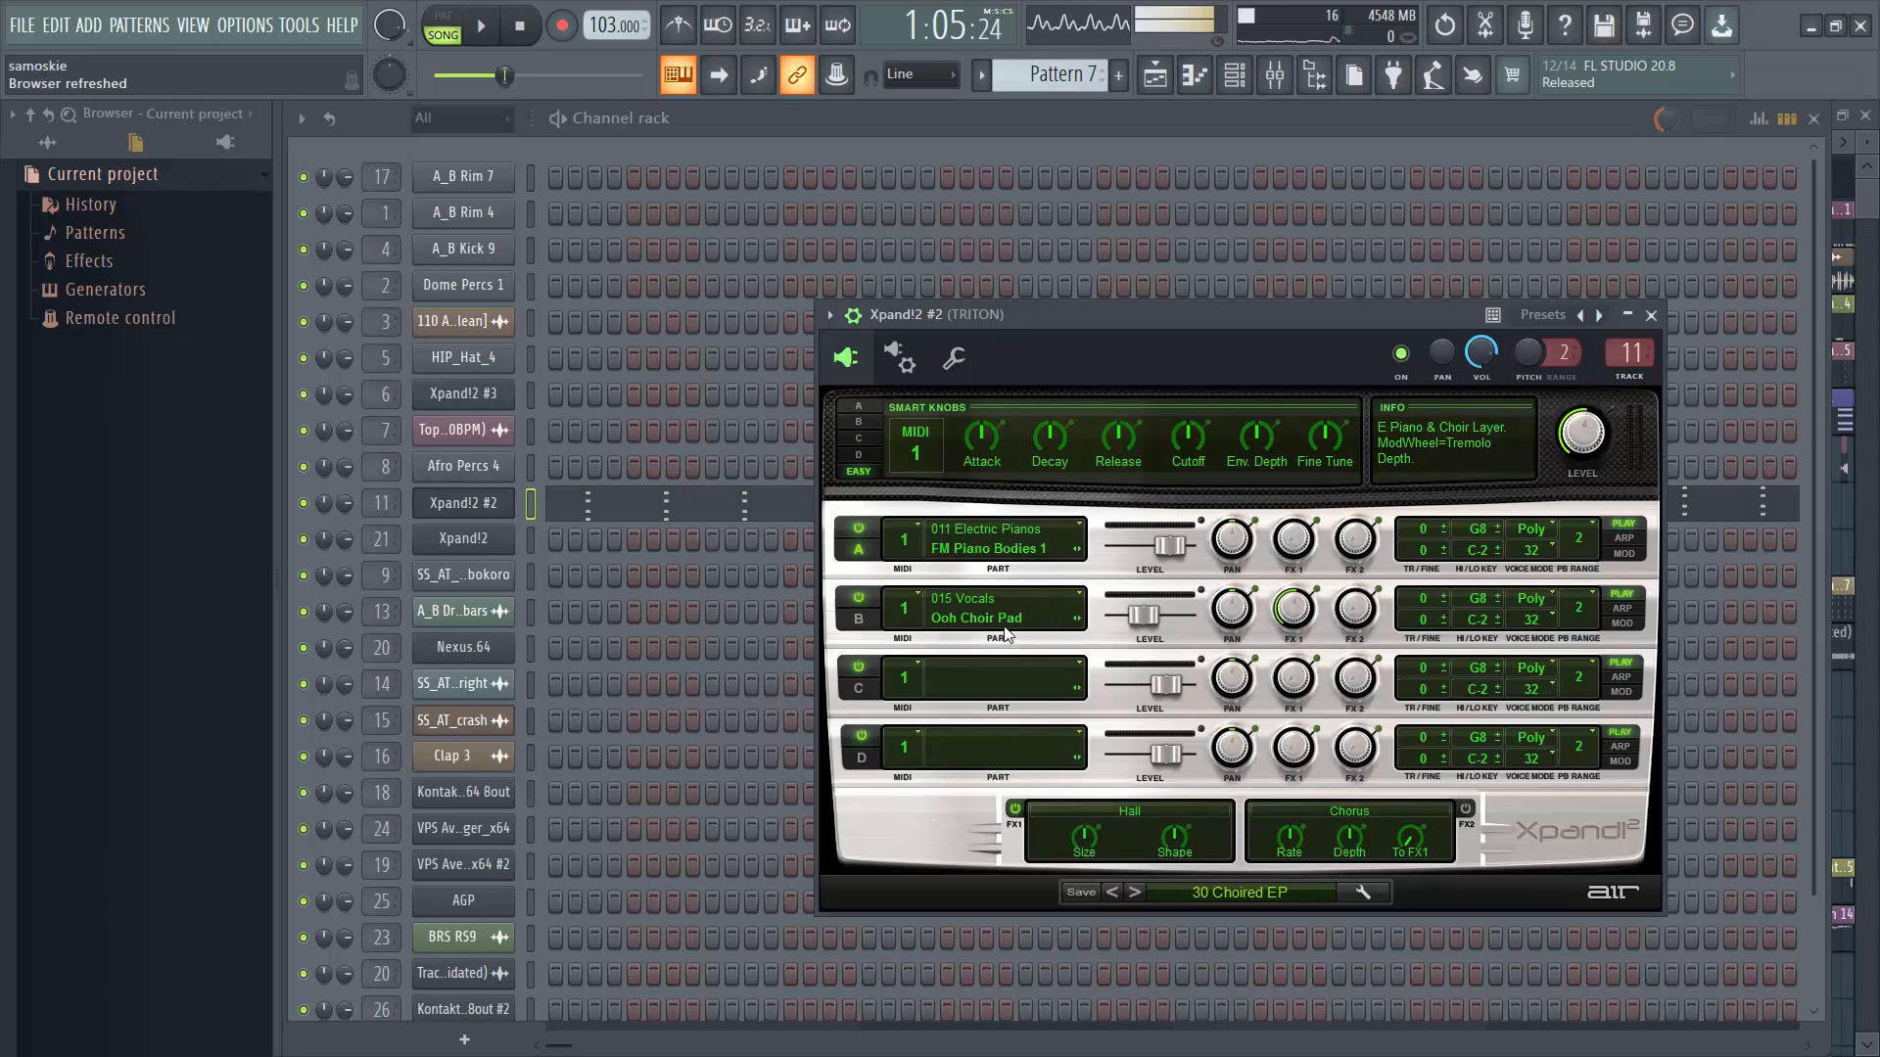
click(1654, 316)
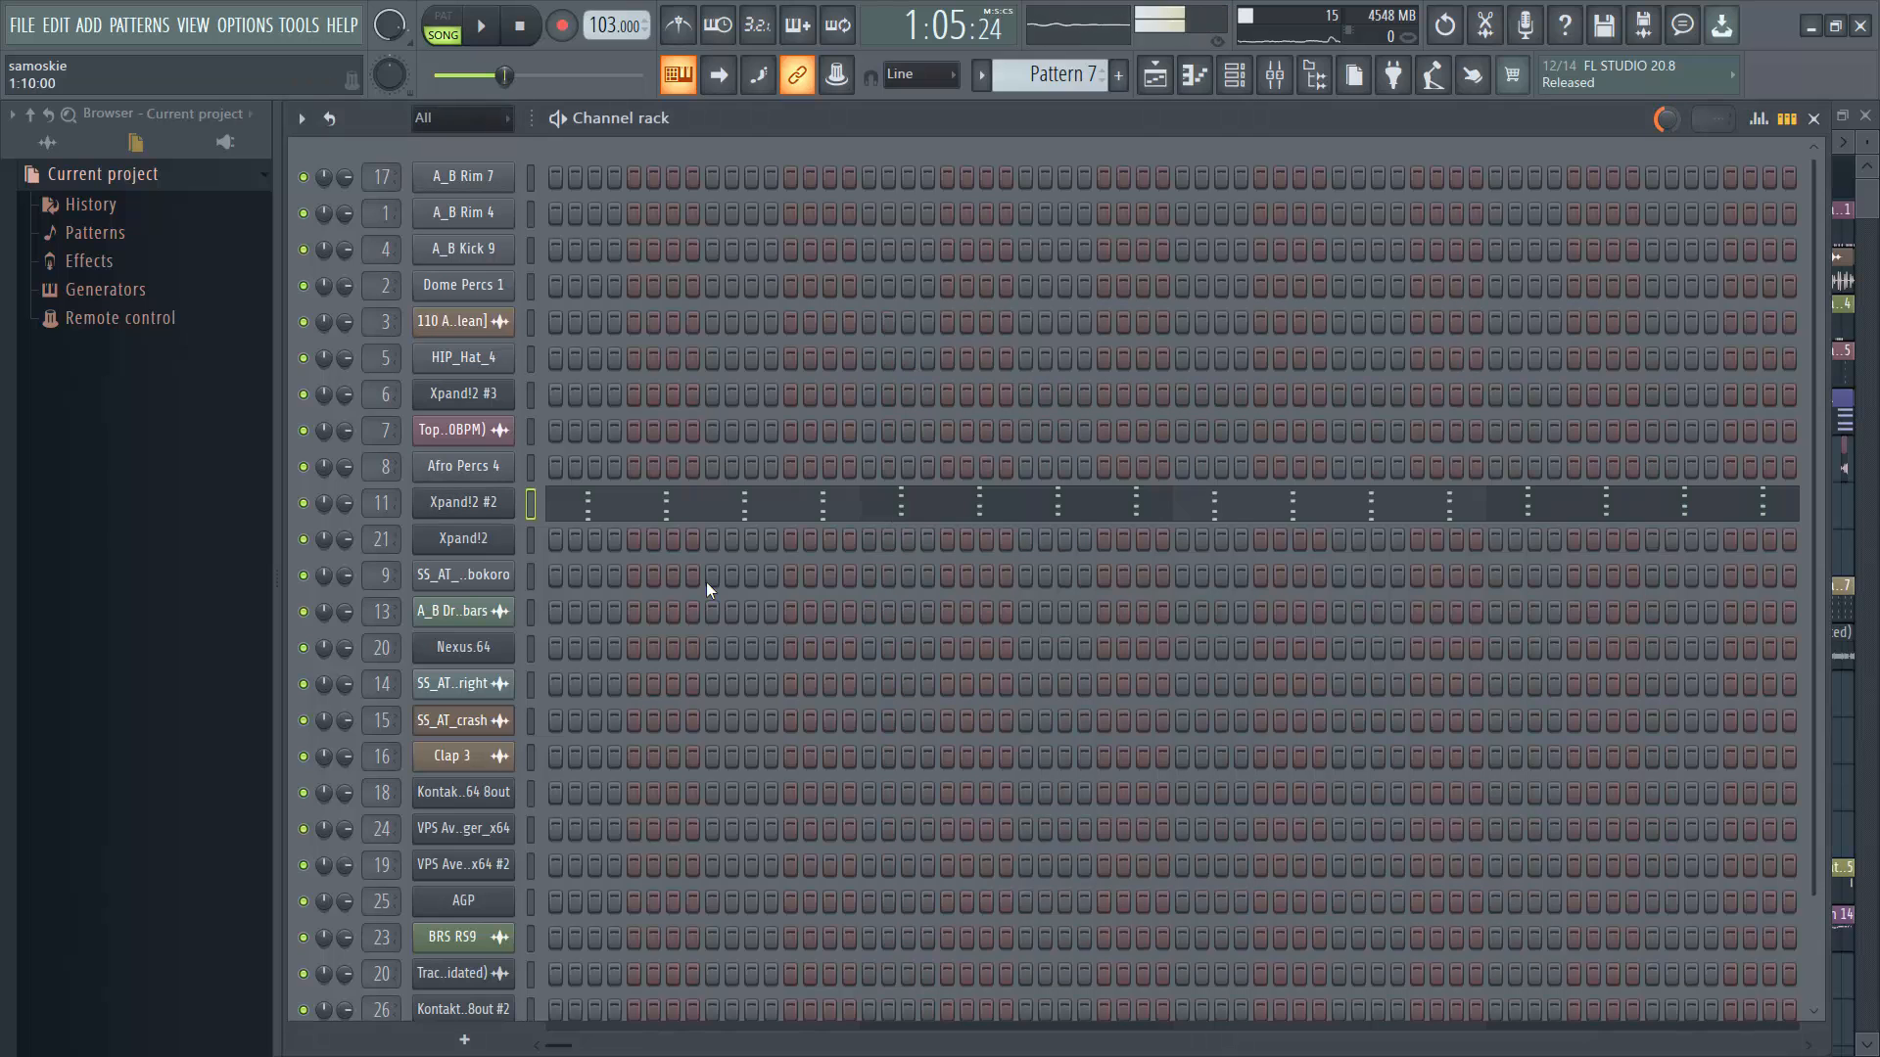
Play the song while examining Pattern 7's Xpand!2 #2 notes in the piano roll, and stop playback.
key(space)
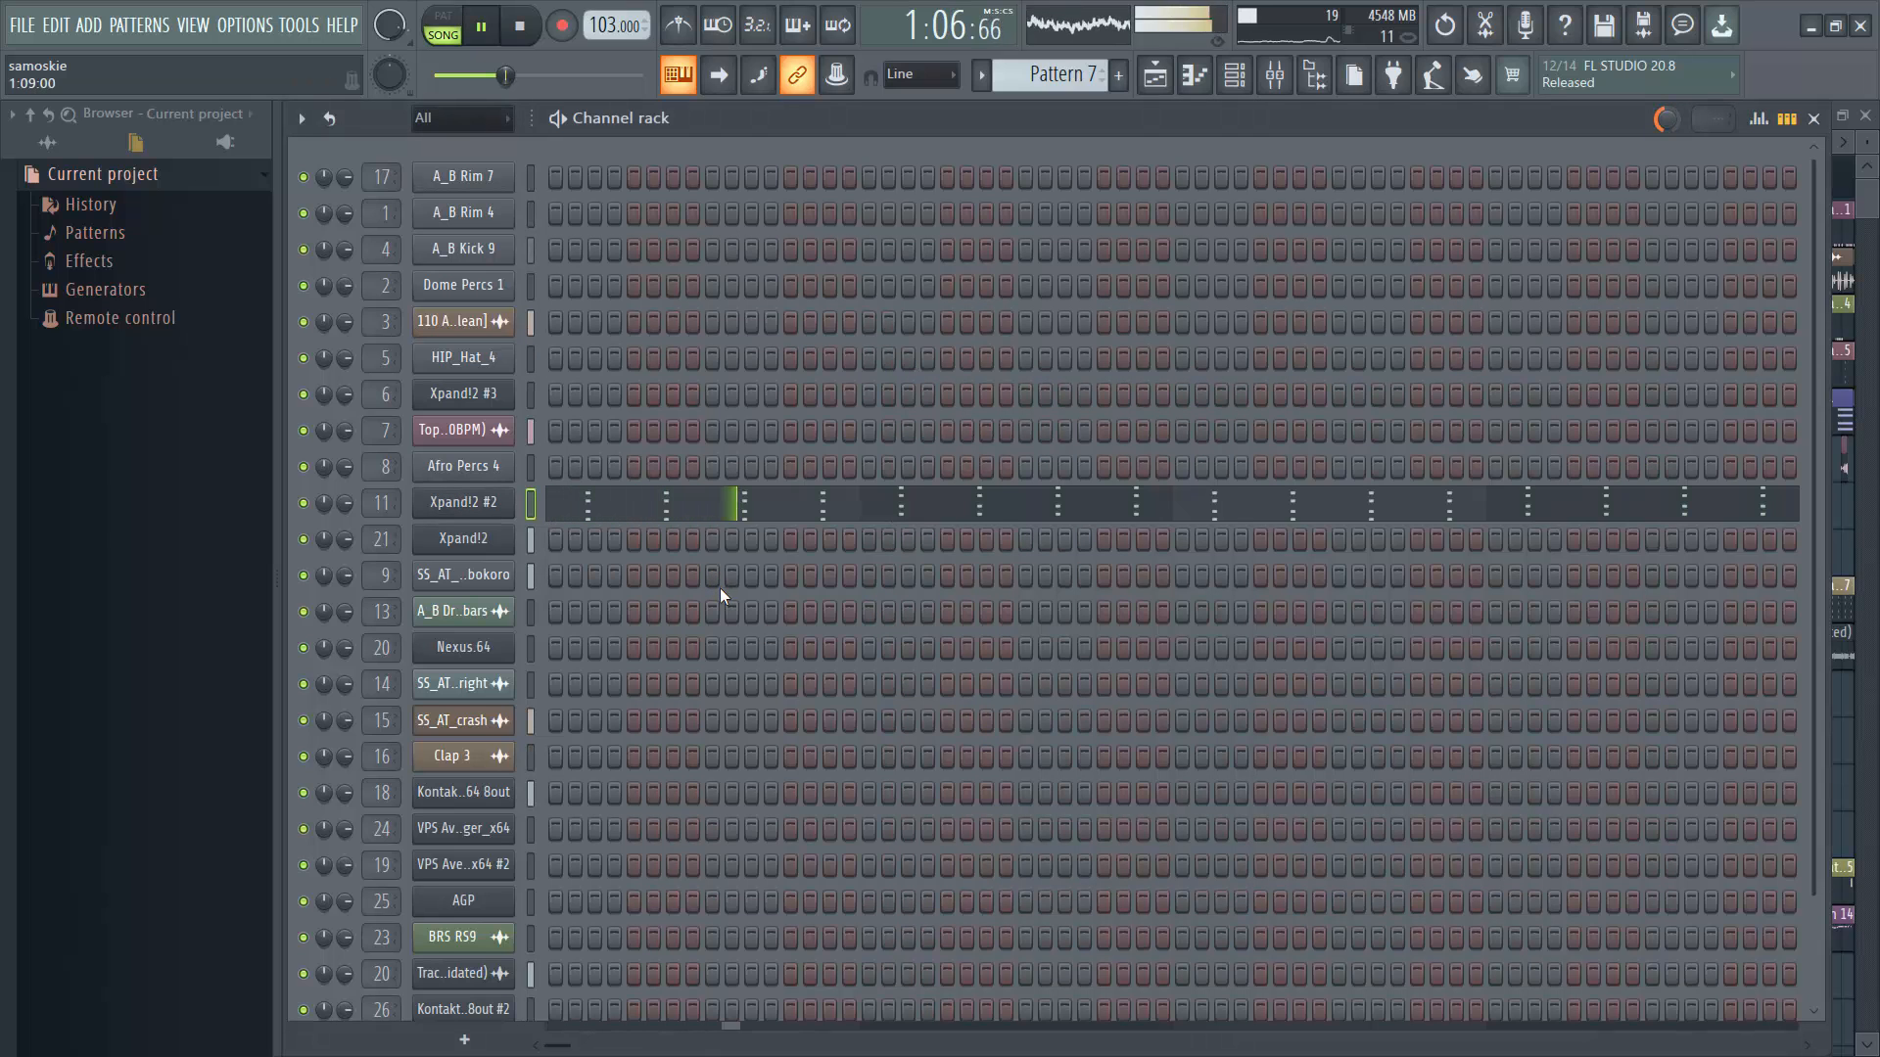
click(688, 516)
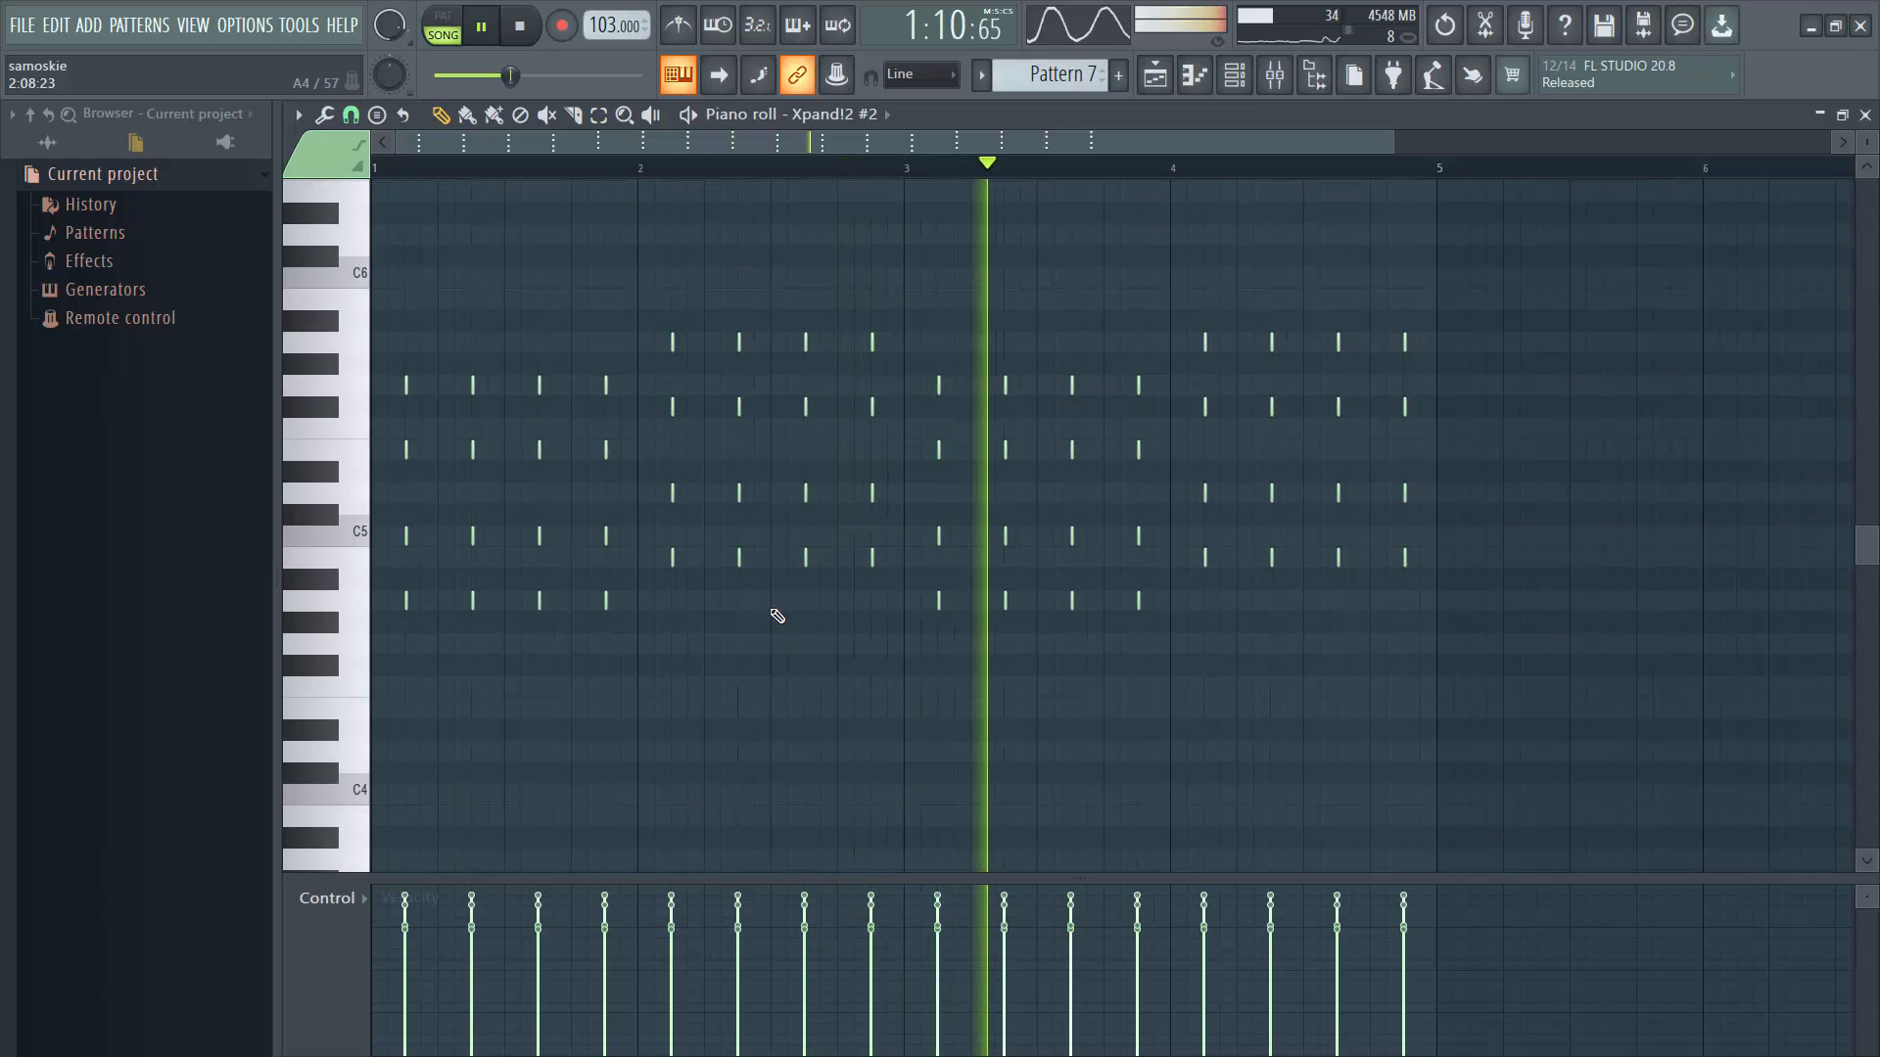
key(space)
Try lengthening all of Pattern 7's Xpand!2 #2 notes at once, audition the result, and undo the change.
drag(1430, 711, 358, 288)
click(354, 117)
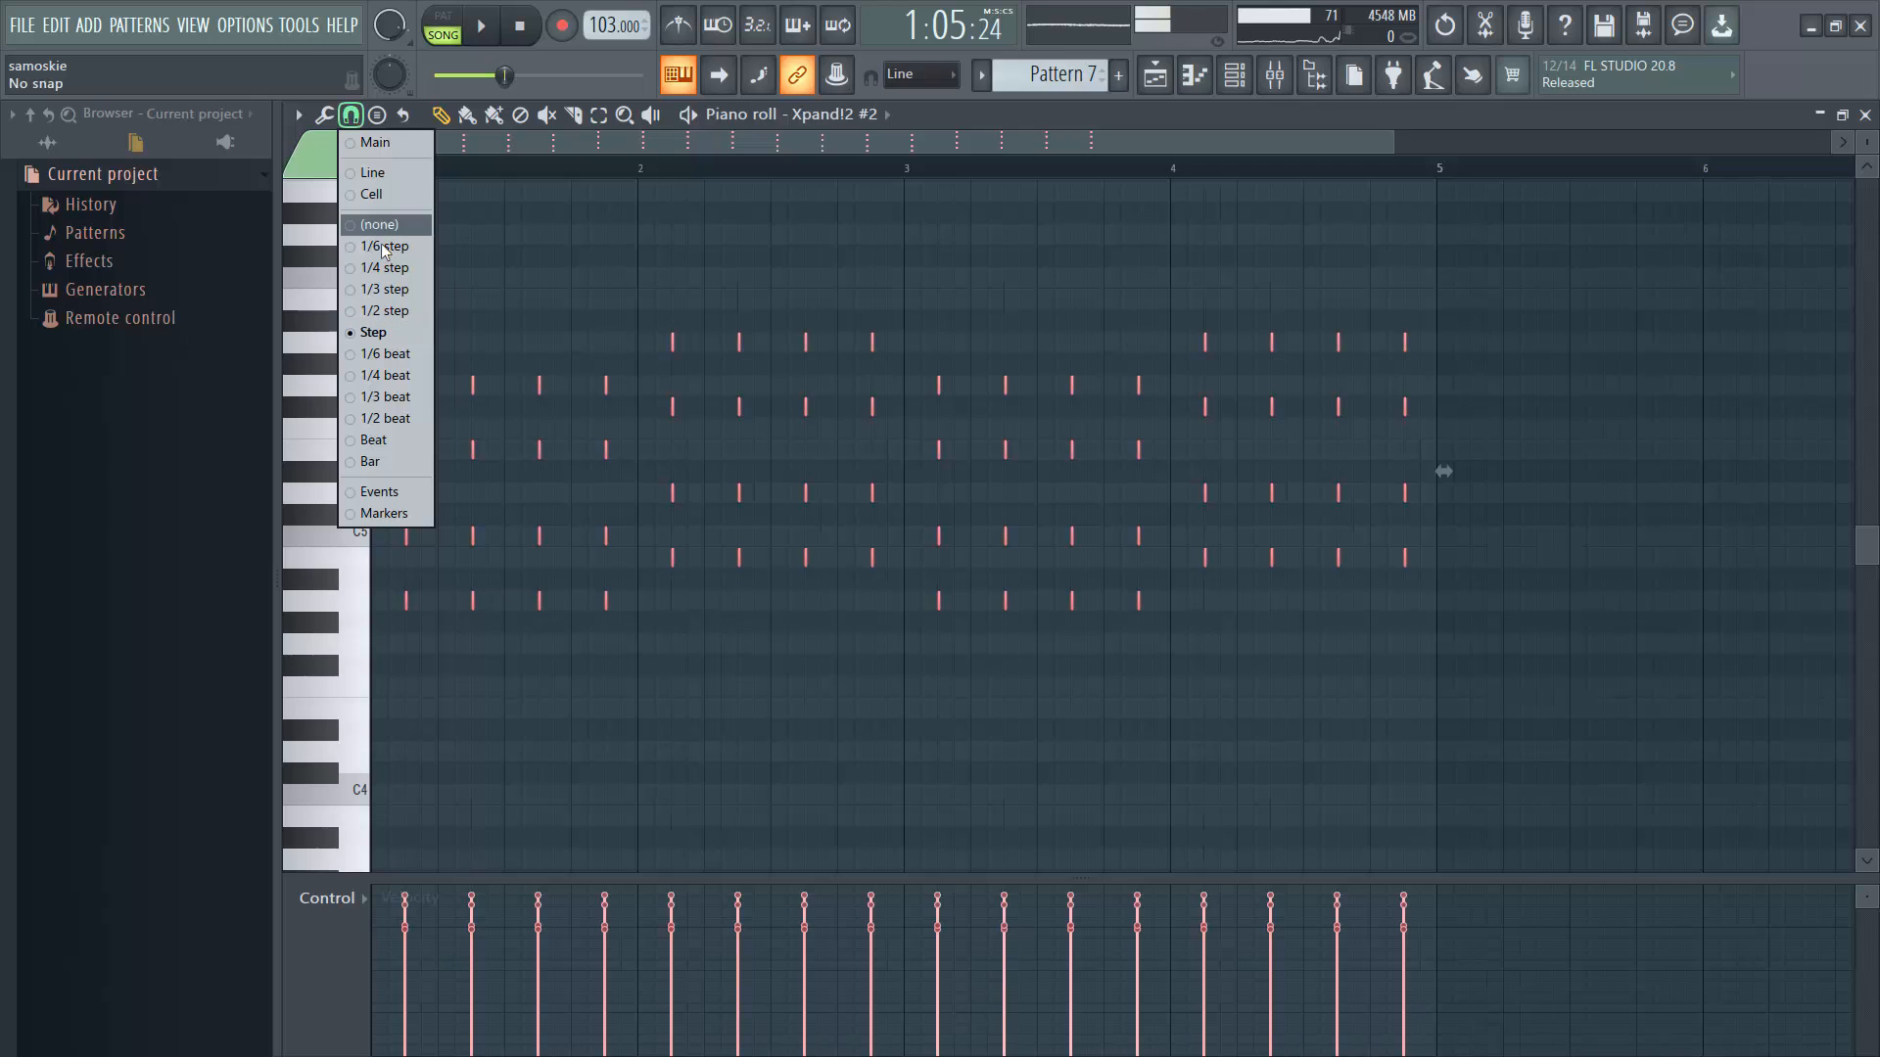
click(429, 387)
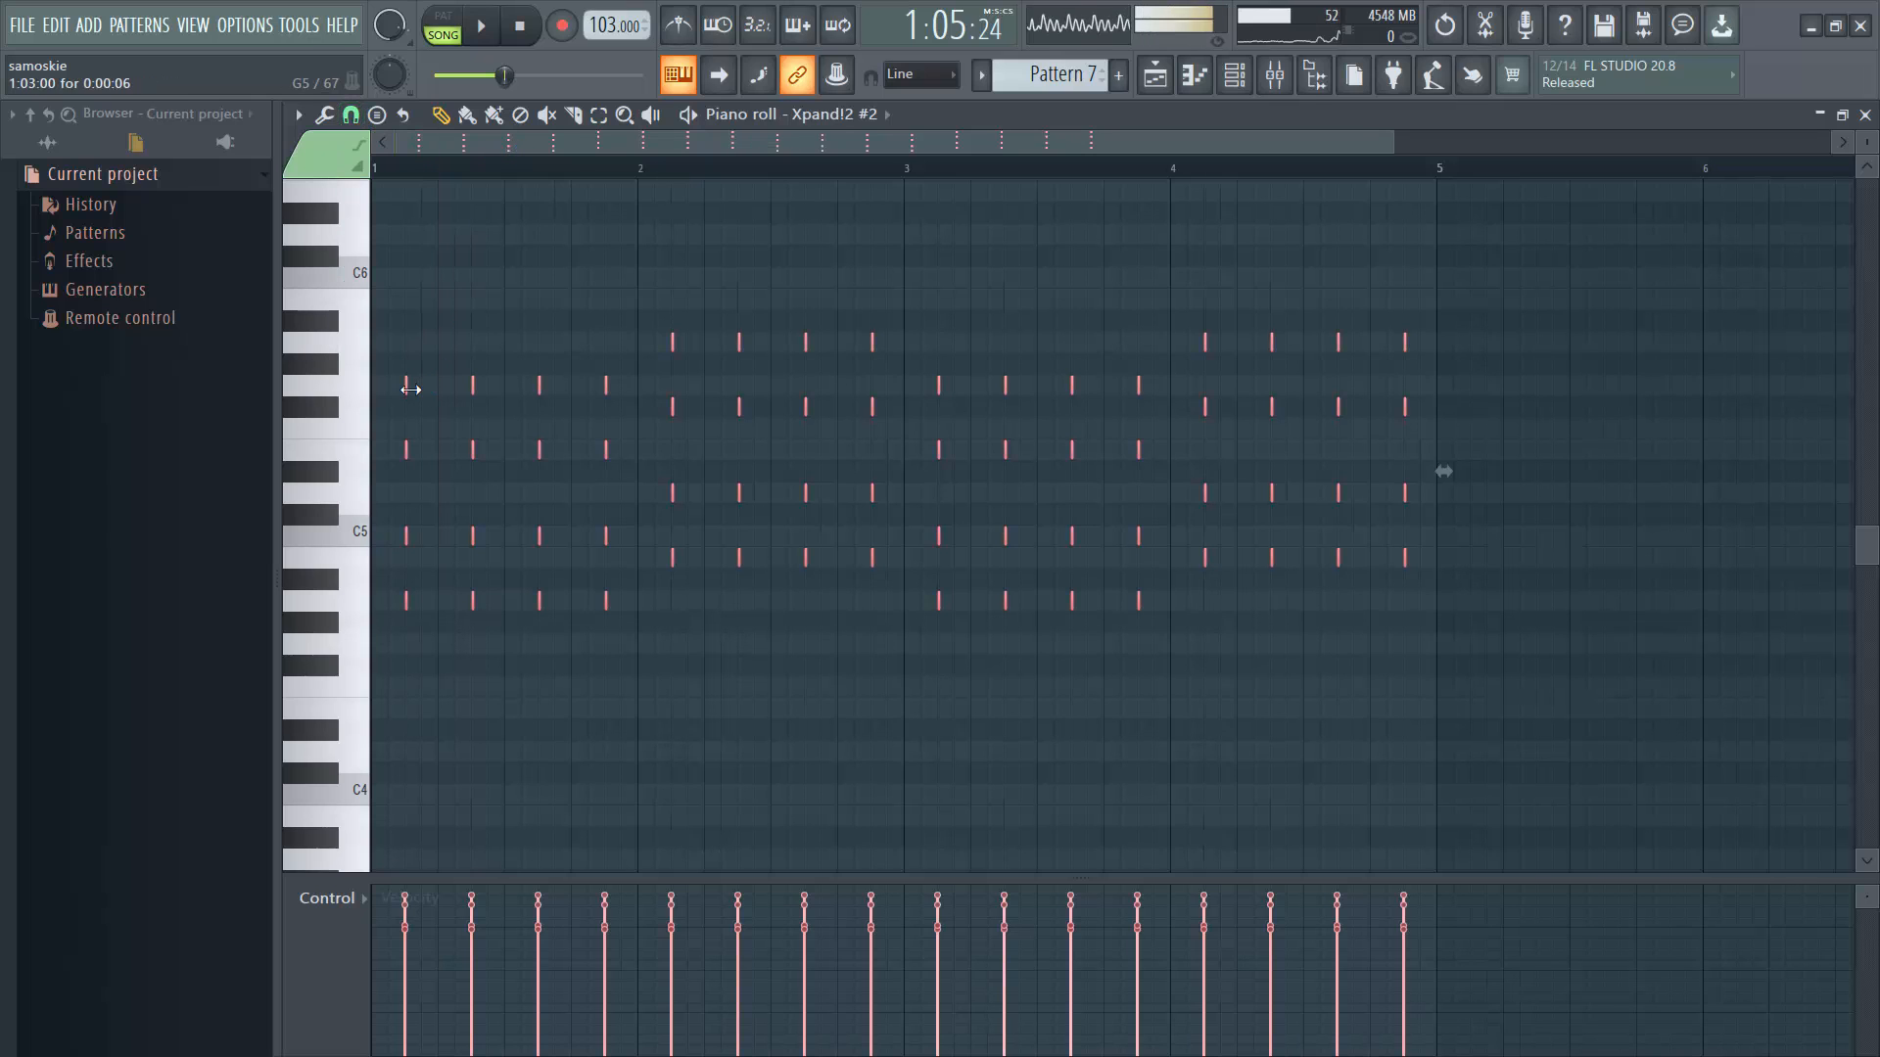
drag(410, 390, 430, 391)
key(space)
key(space)
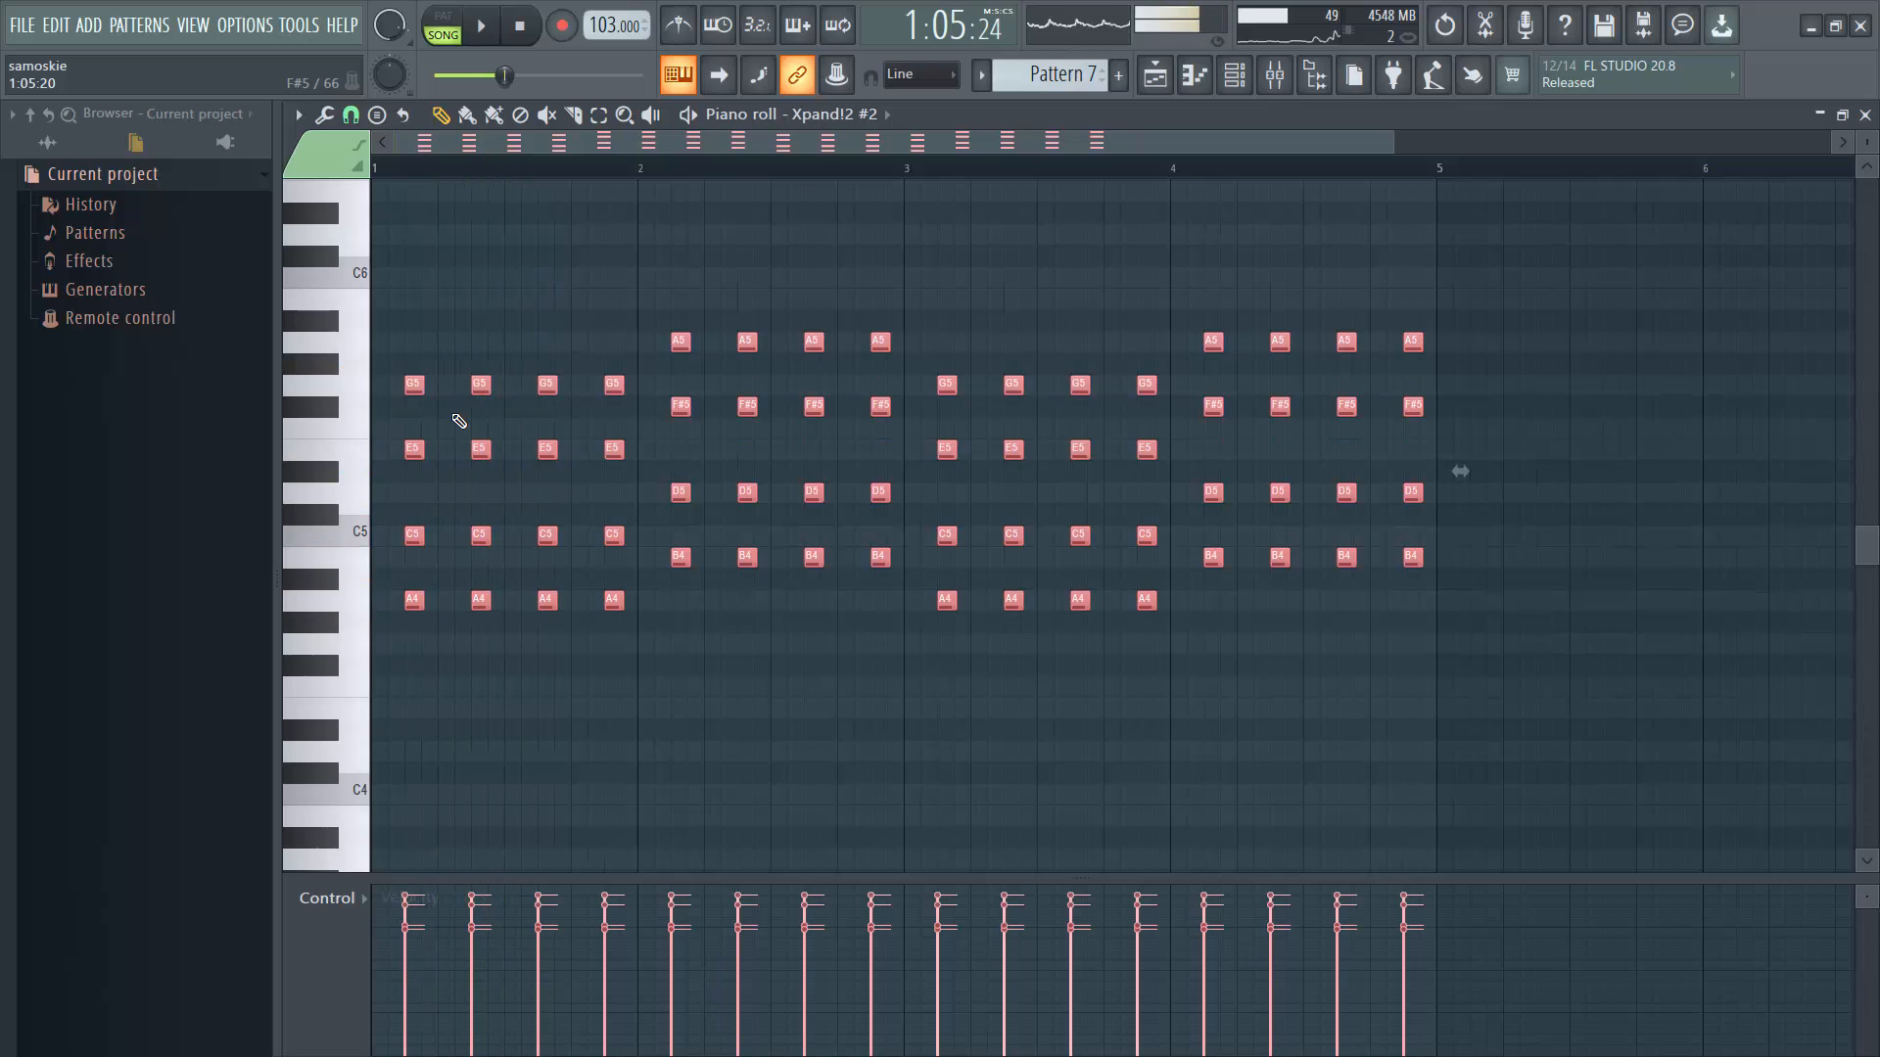
key(ctrl+z)
Play Pattern 7's short Xpand!2 #2 chords with the song, stop playback, and return to the channel rack.
key(space)
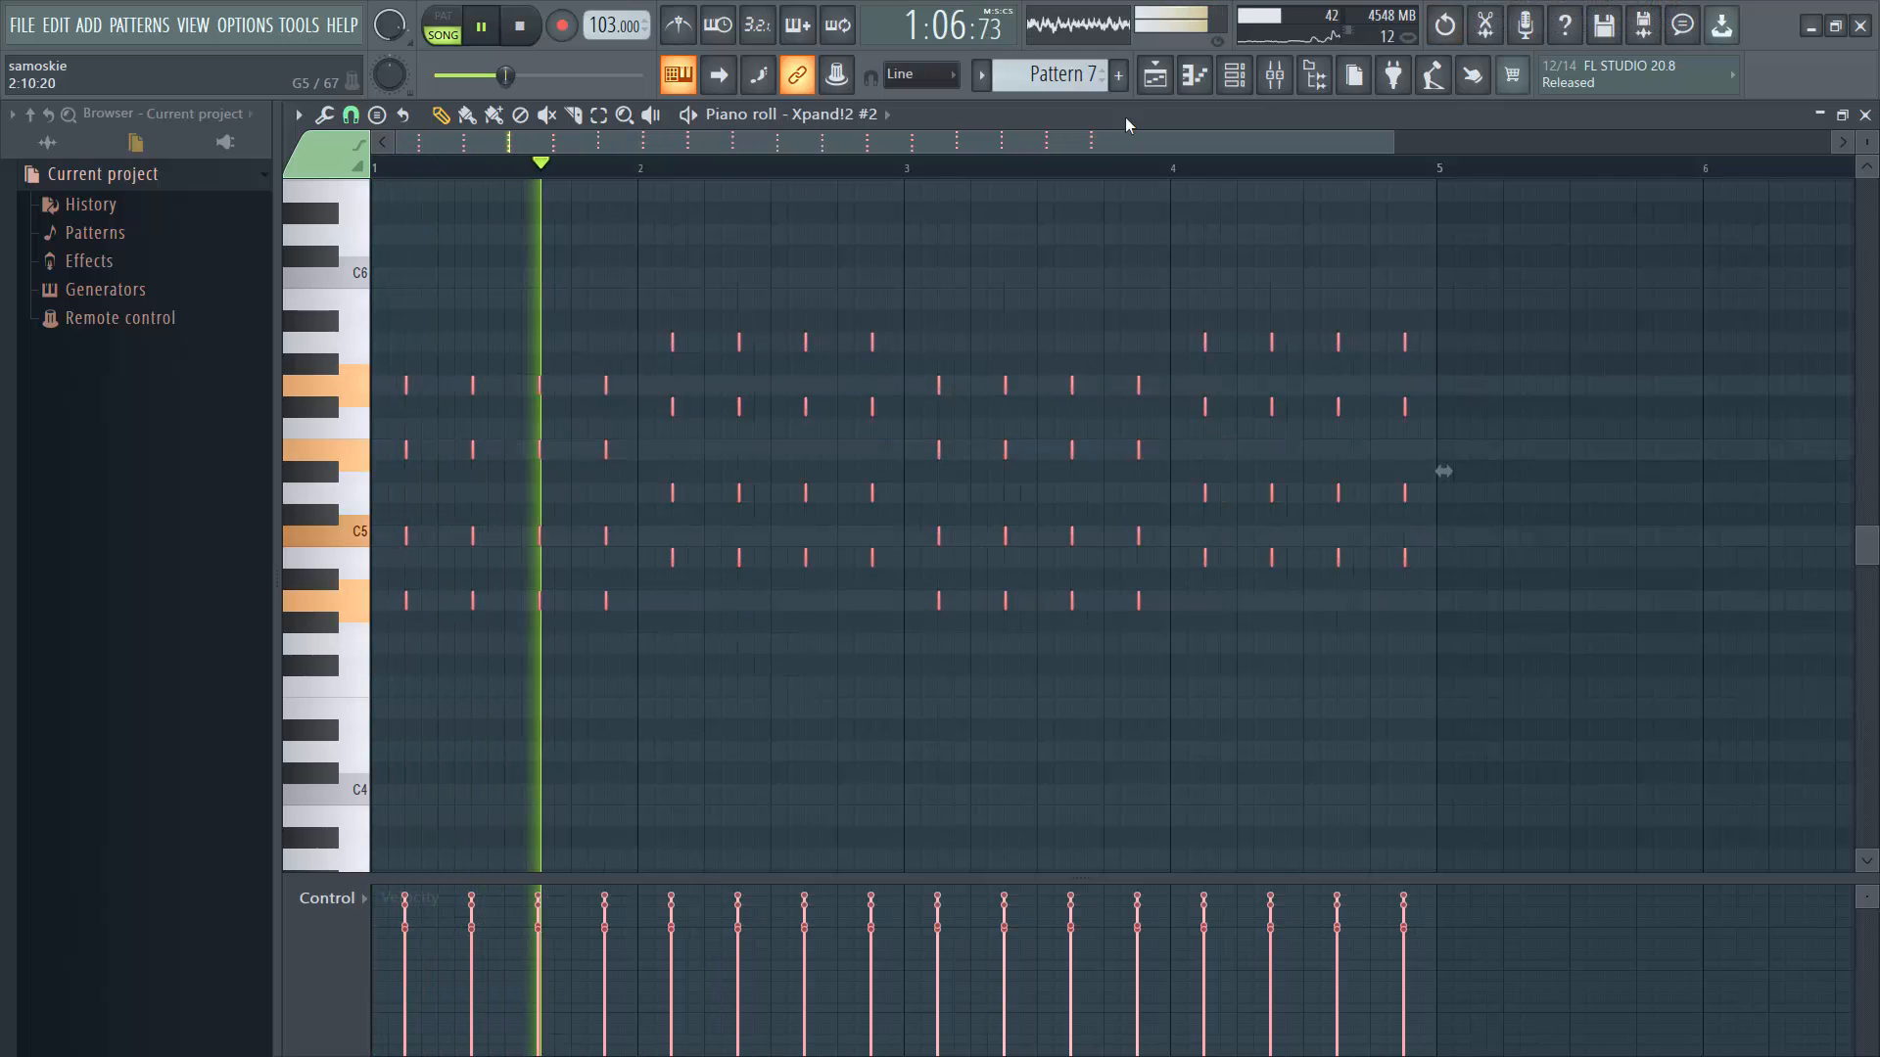
key(space)
click(1251, 79)
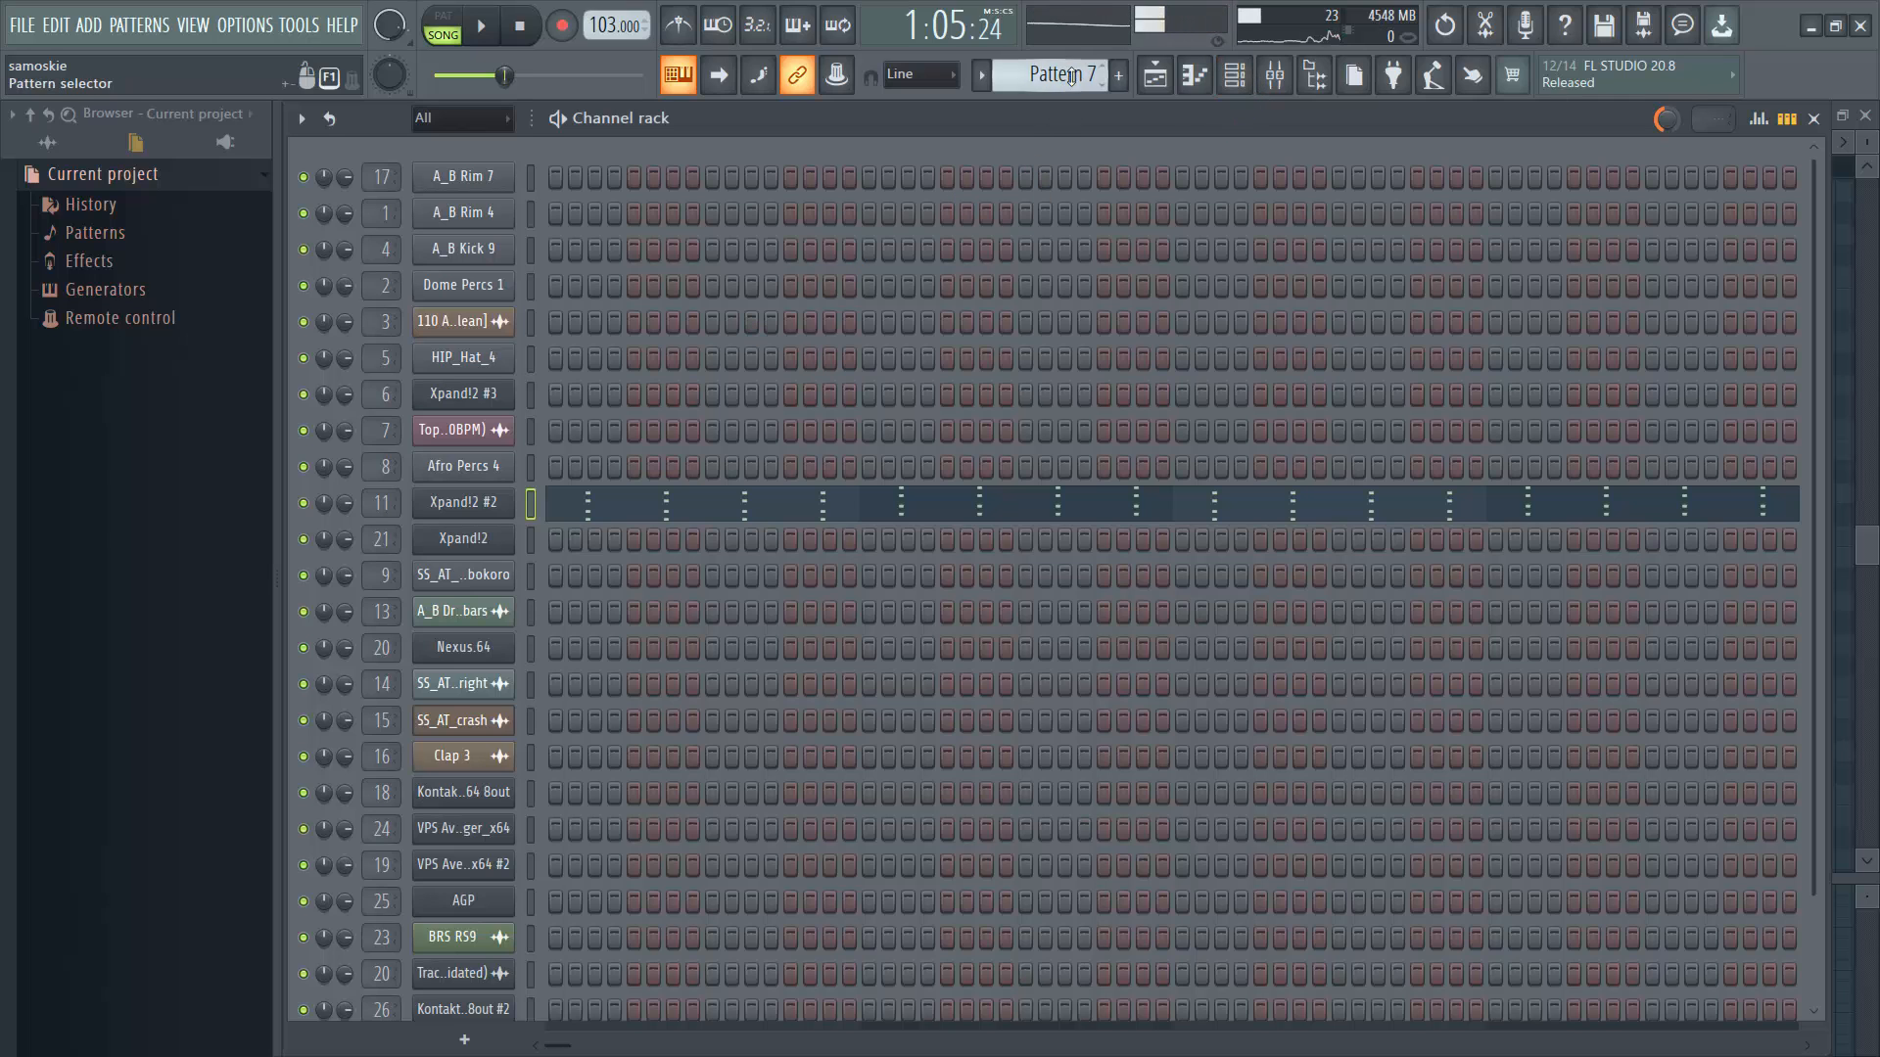
Switch to Pattern 8 and solo Track 10 in the playlist.
scroll(1050, 75, down, 1)
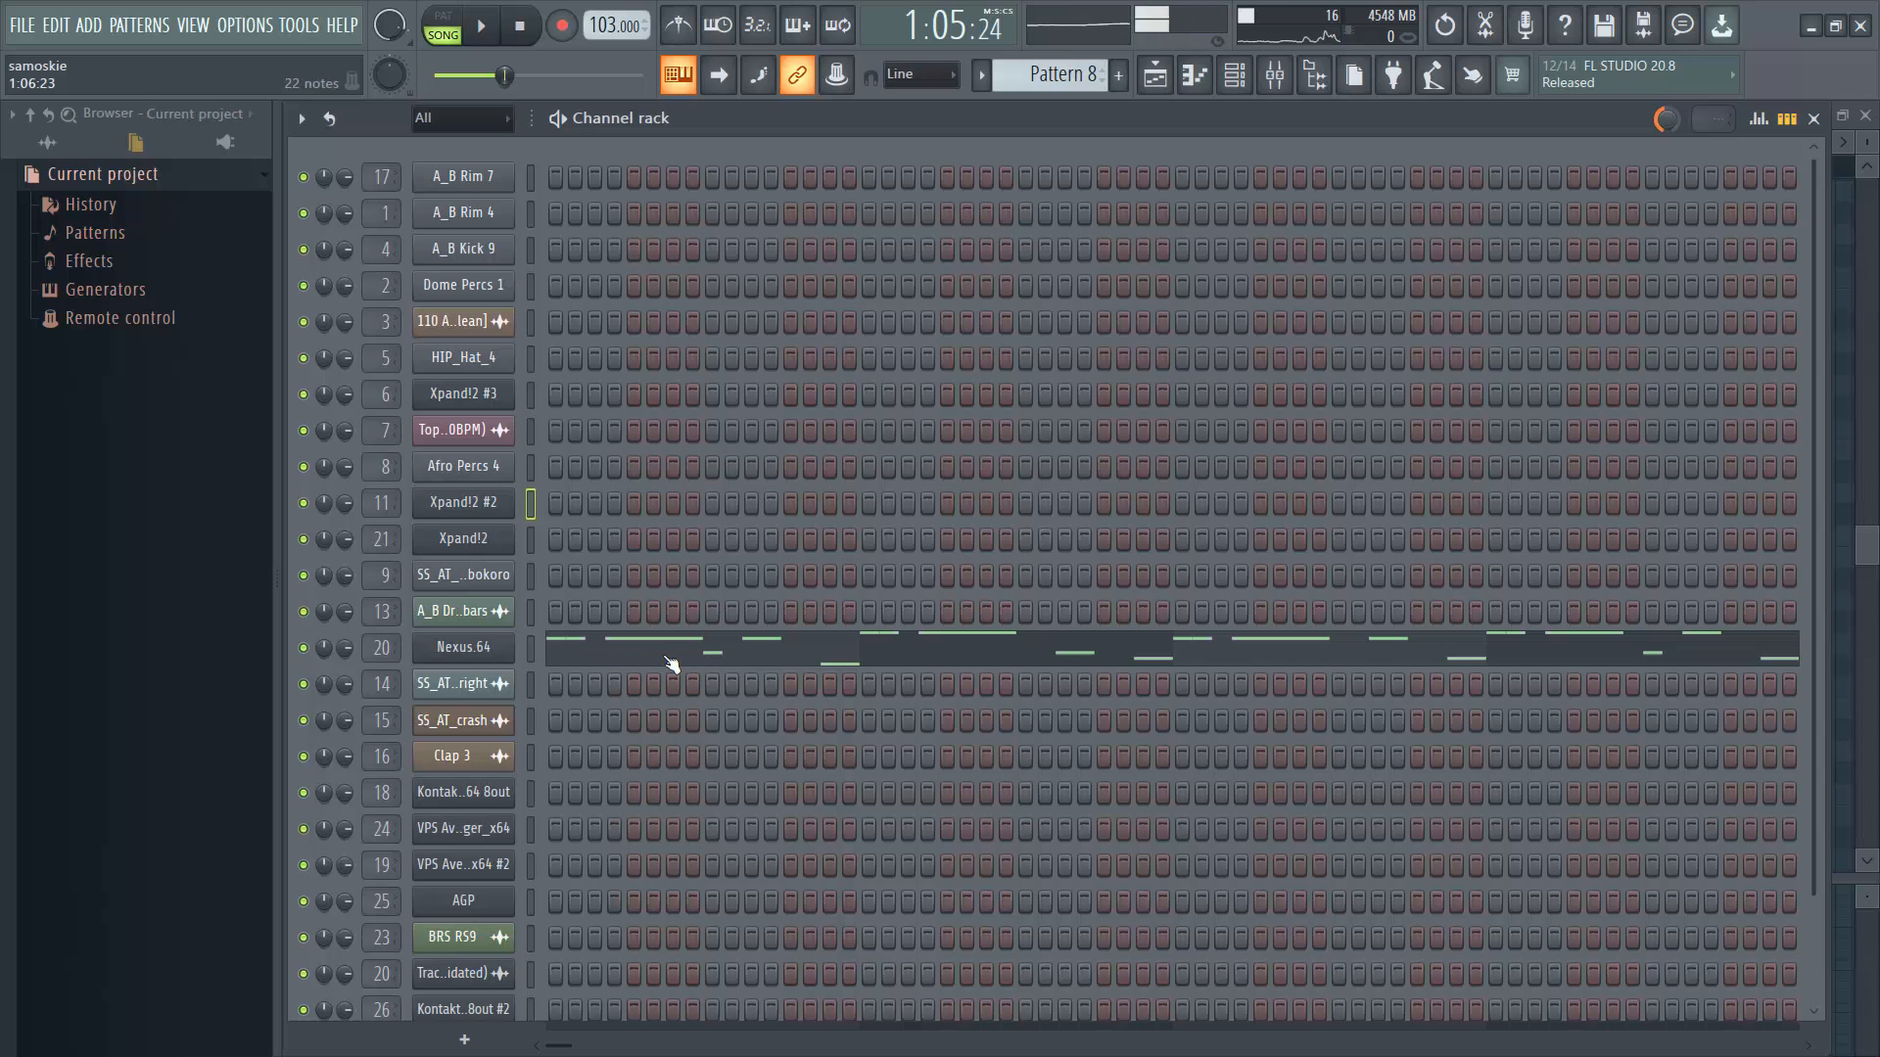
click(1151, 80)
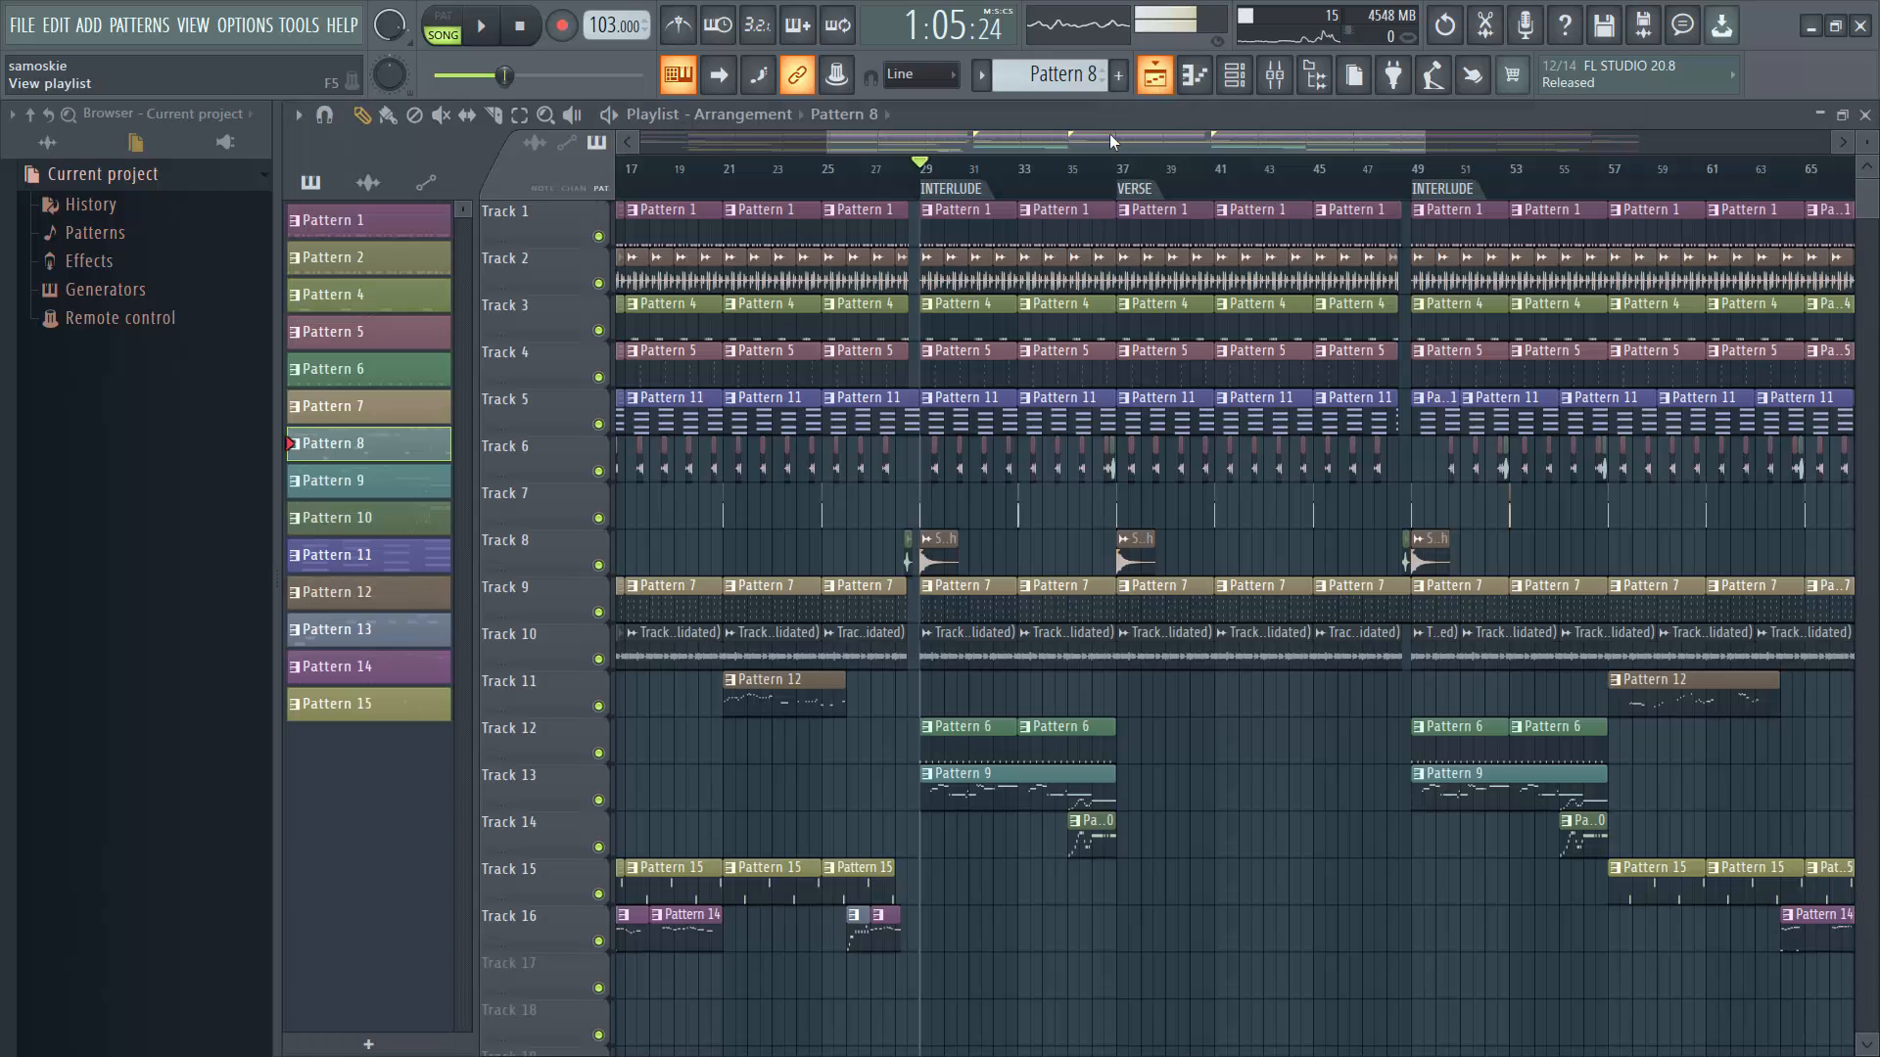
drag(947, 146, 627, 155)
right_click(598, 660)
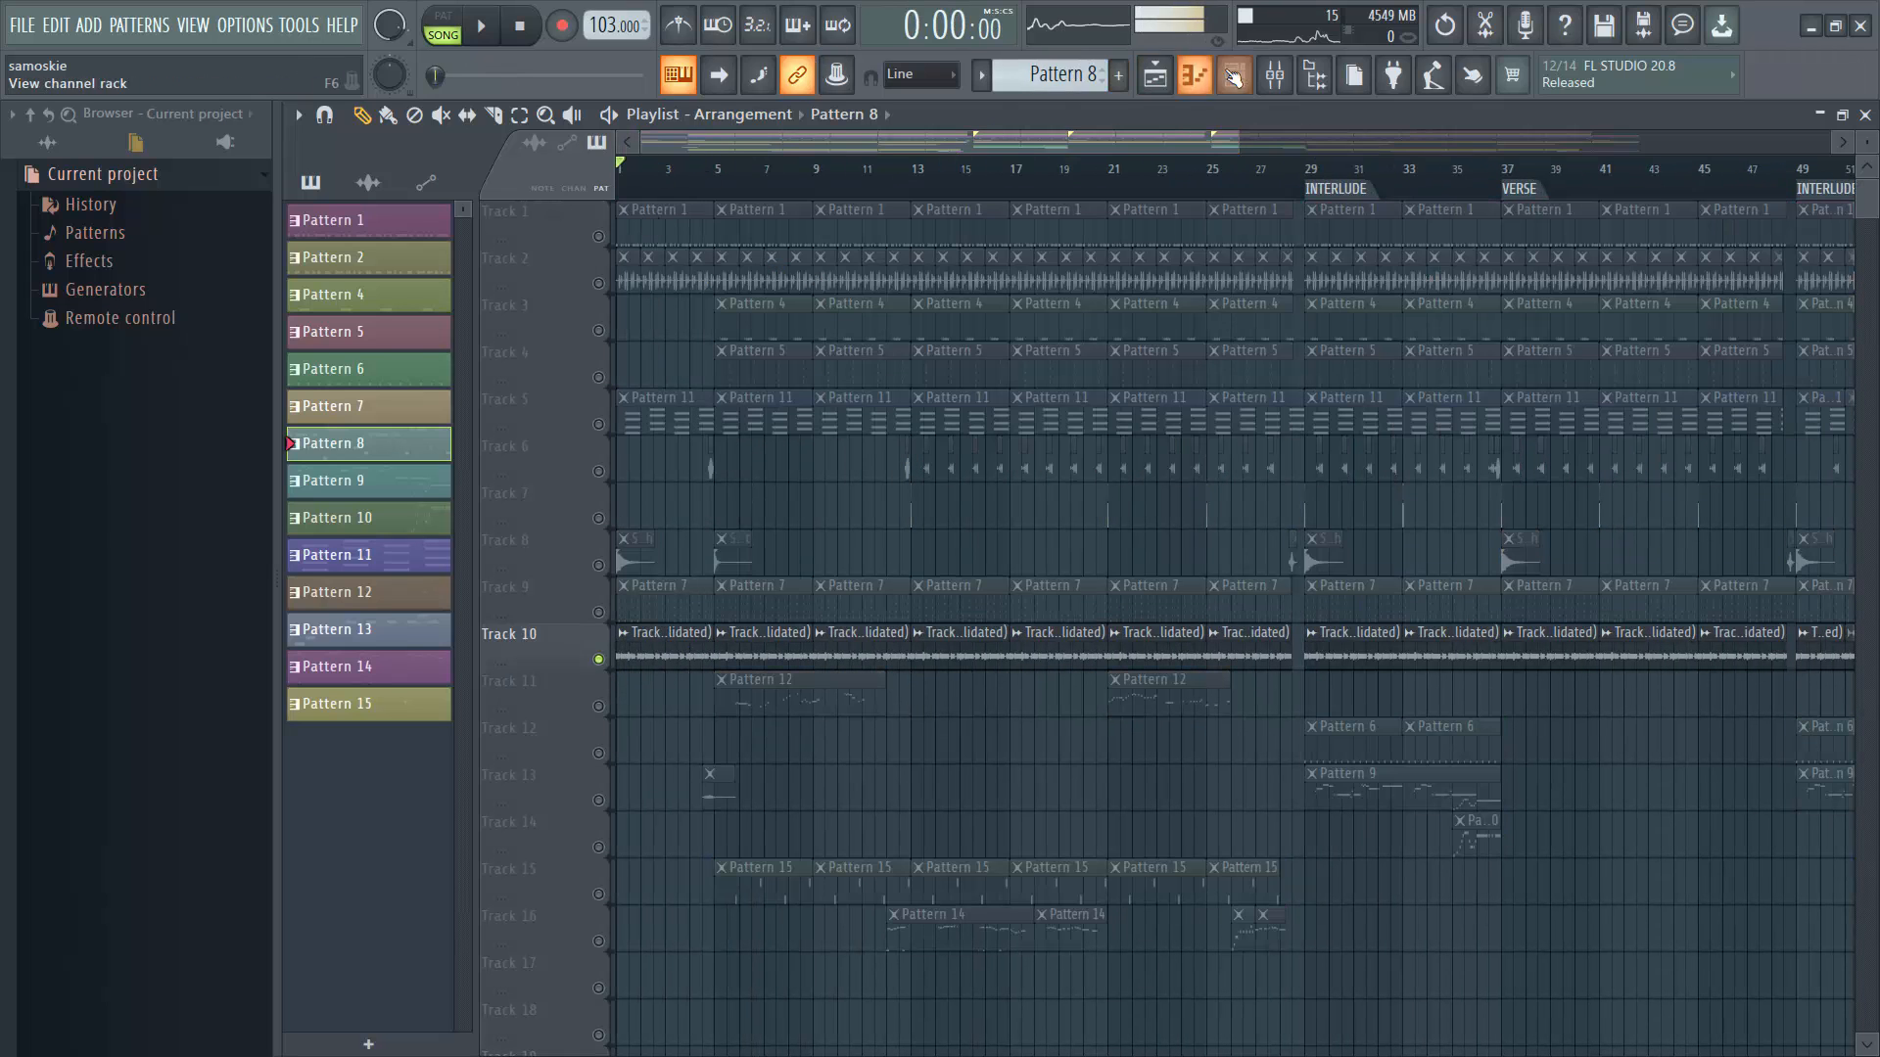
Examine Pattern 8's Nexus.64 notes in the piano roll, and return to the playlist.
click(1235, 74)
click(599, 644)
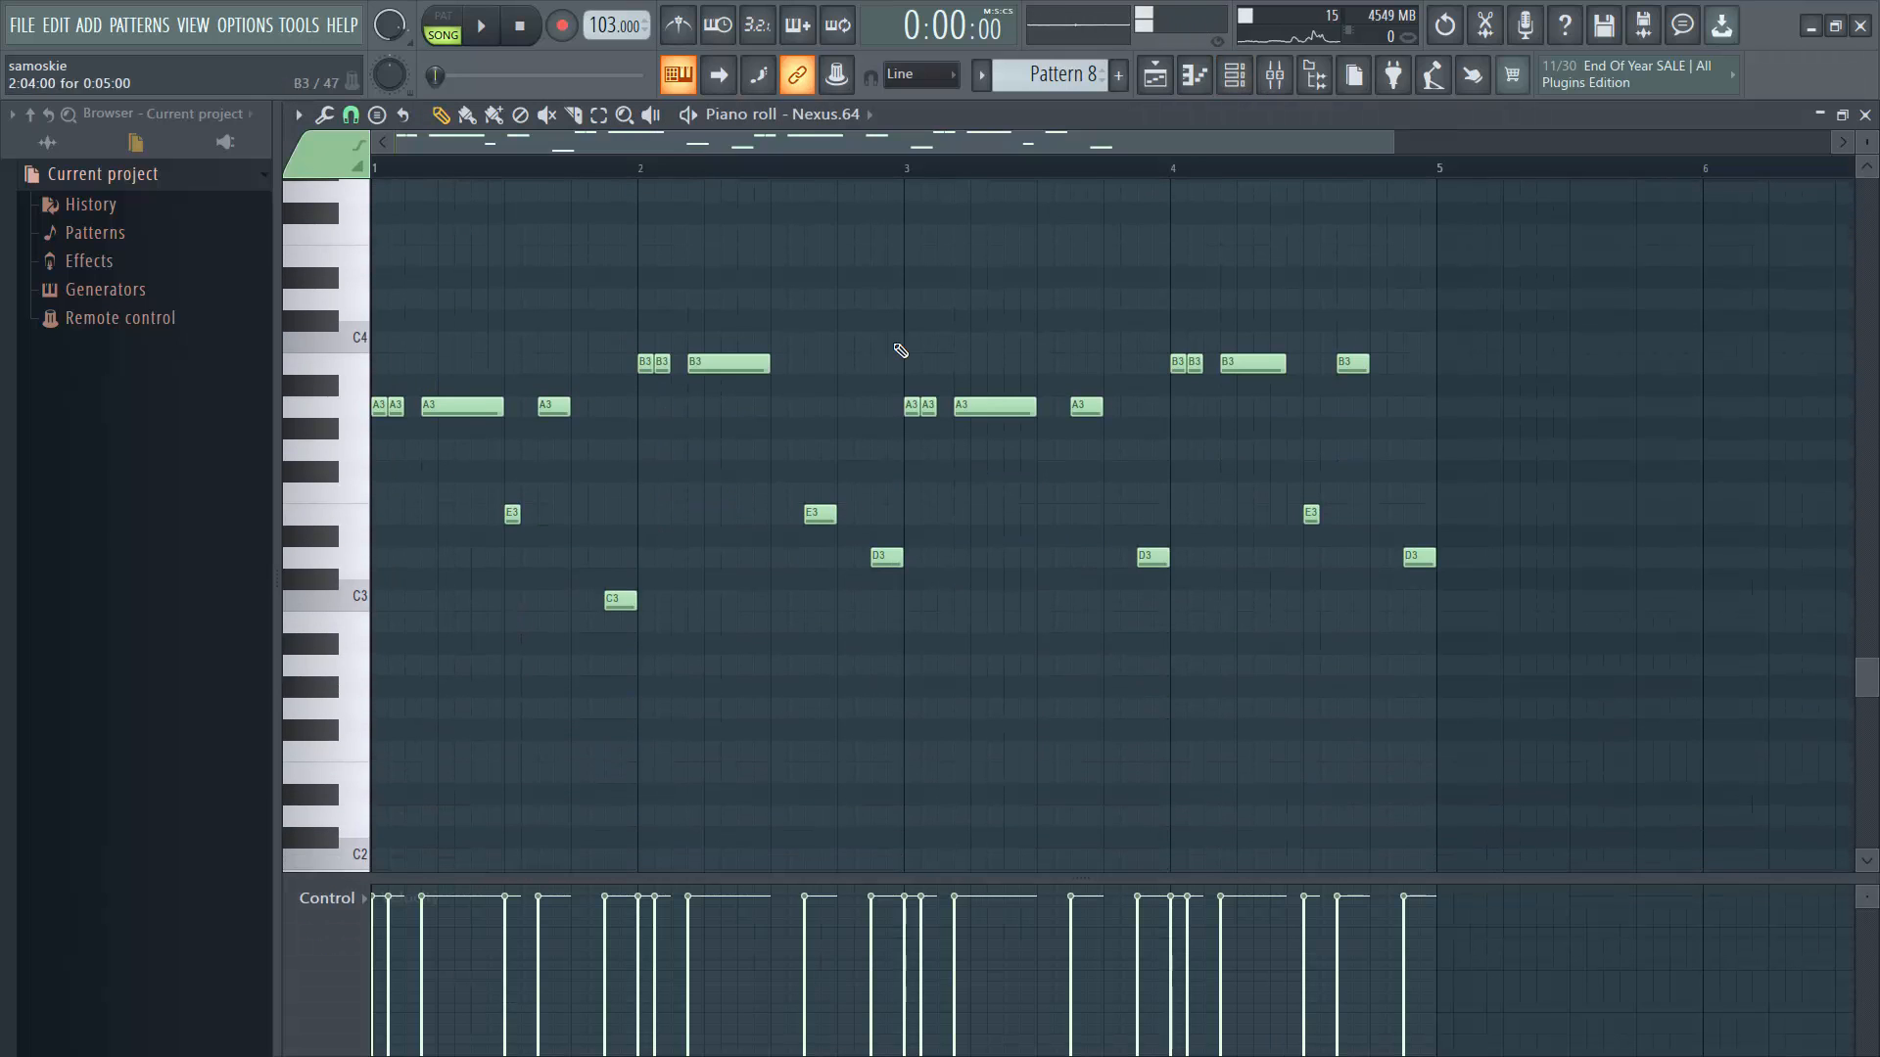
click(1166, 83)
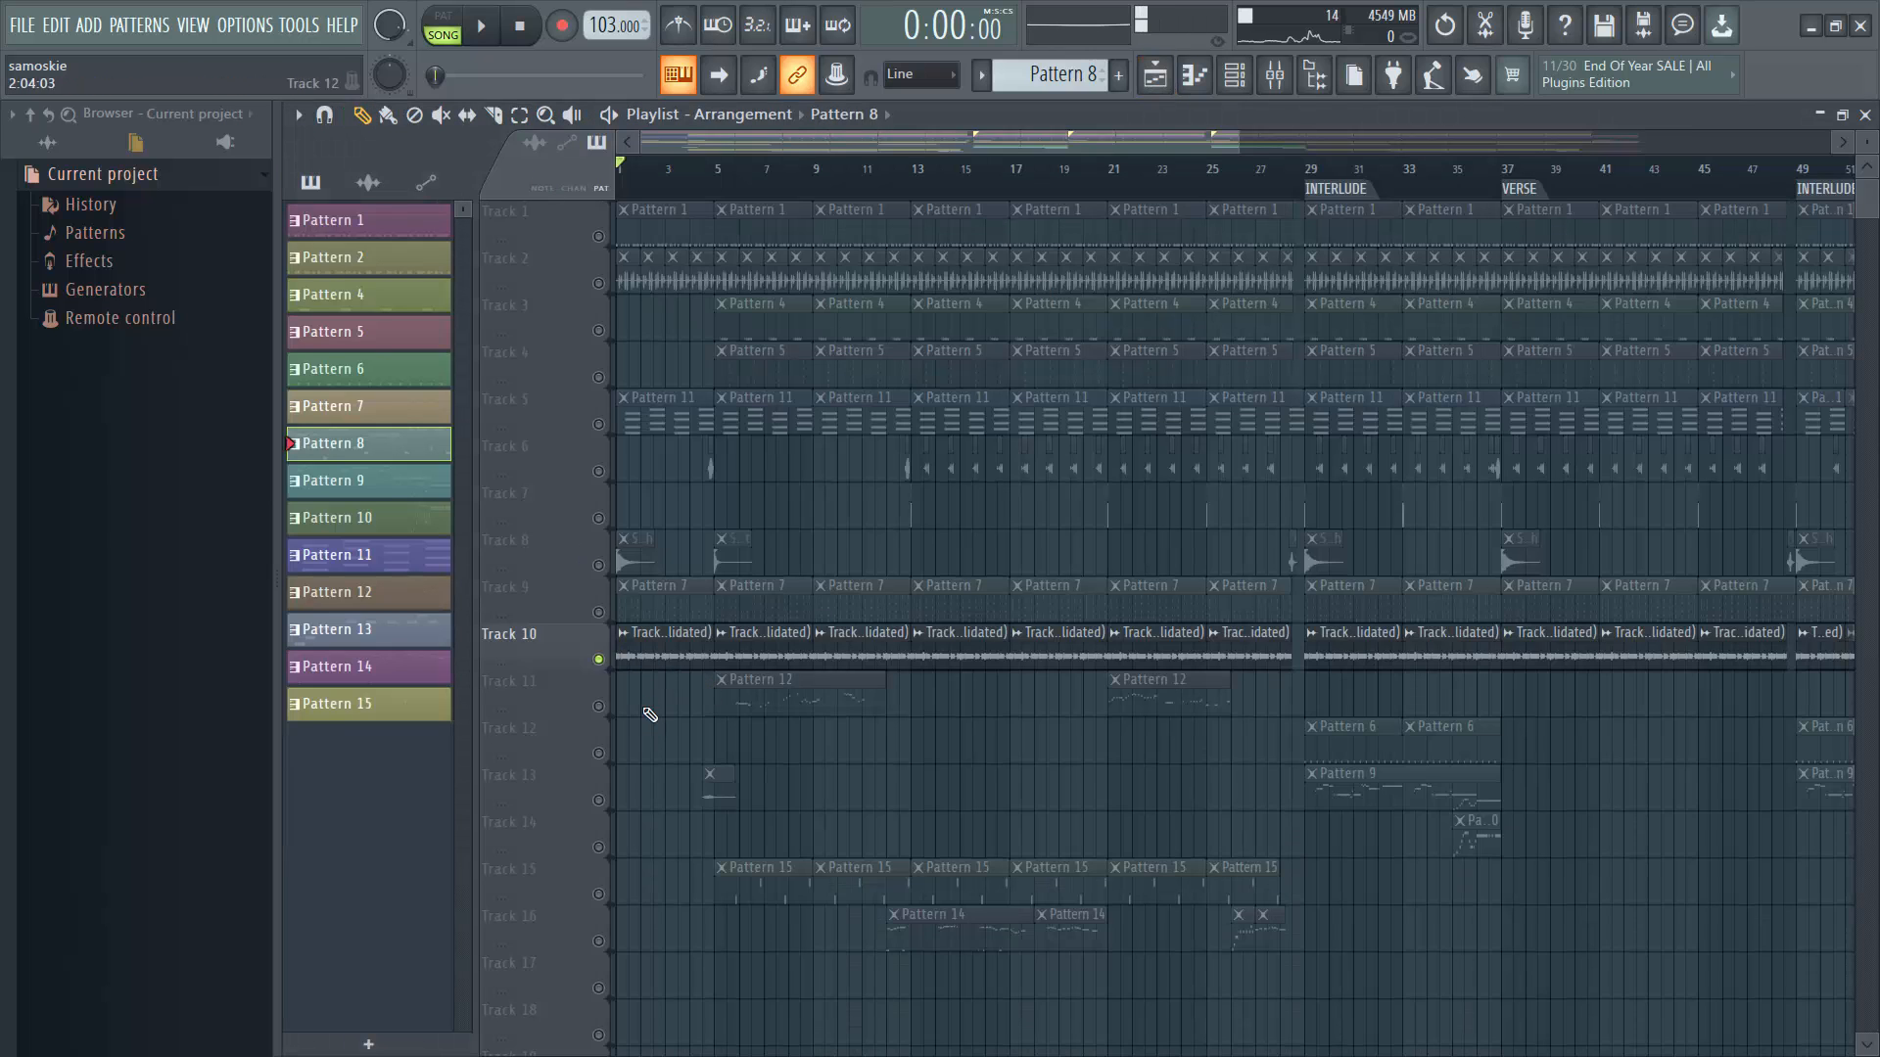
Play the soloed Track 10 from the beginning of the arrangement.
ctrl+scroll(650, 714, up, 5)
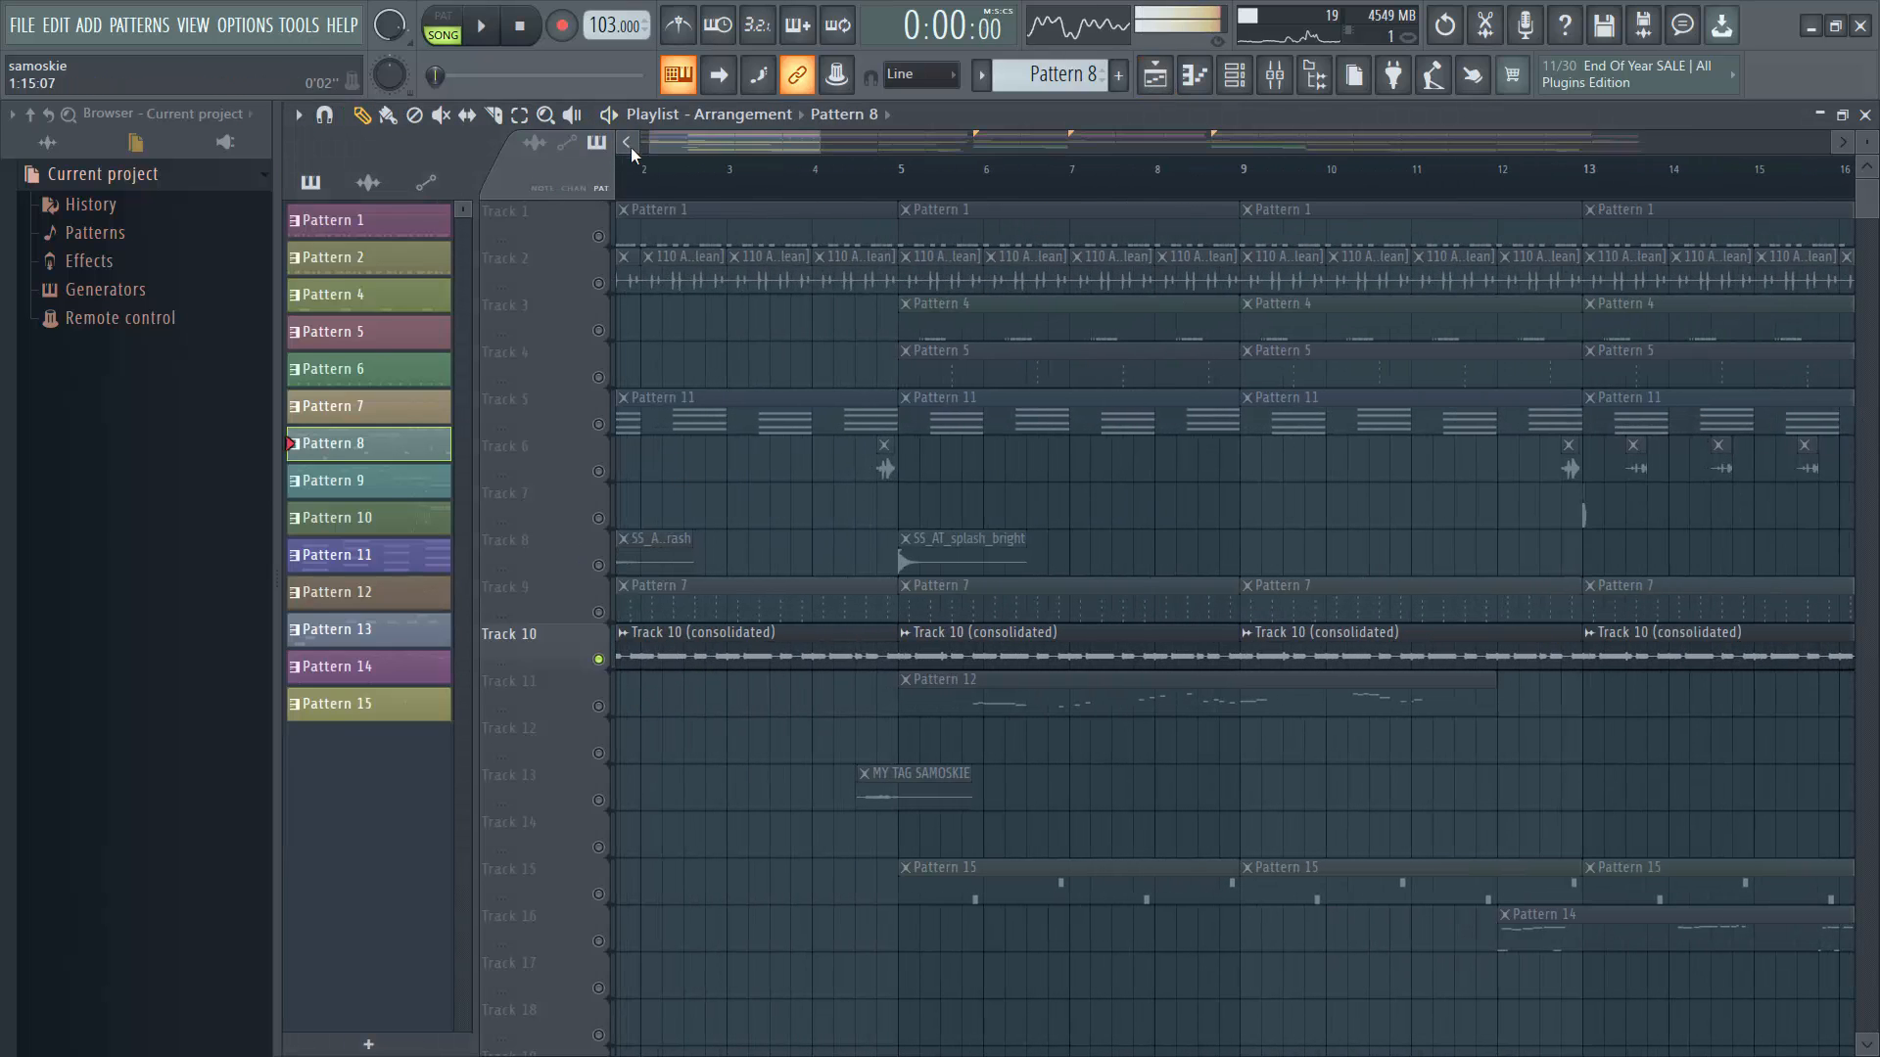
drag(663, 144, 646, 145)
key(space)
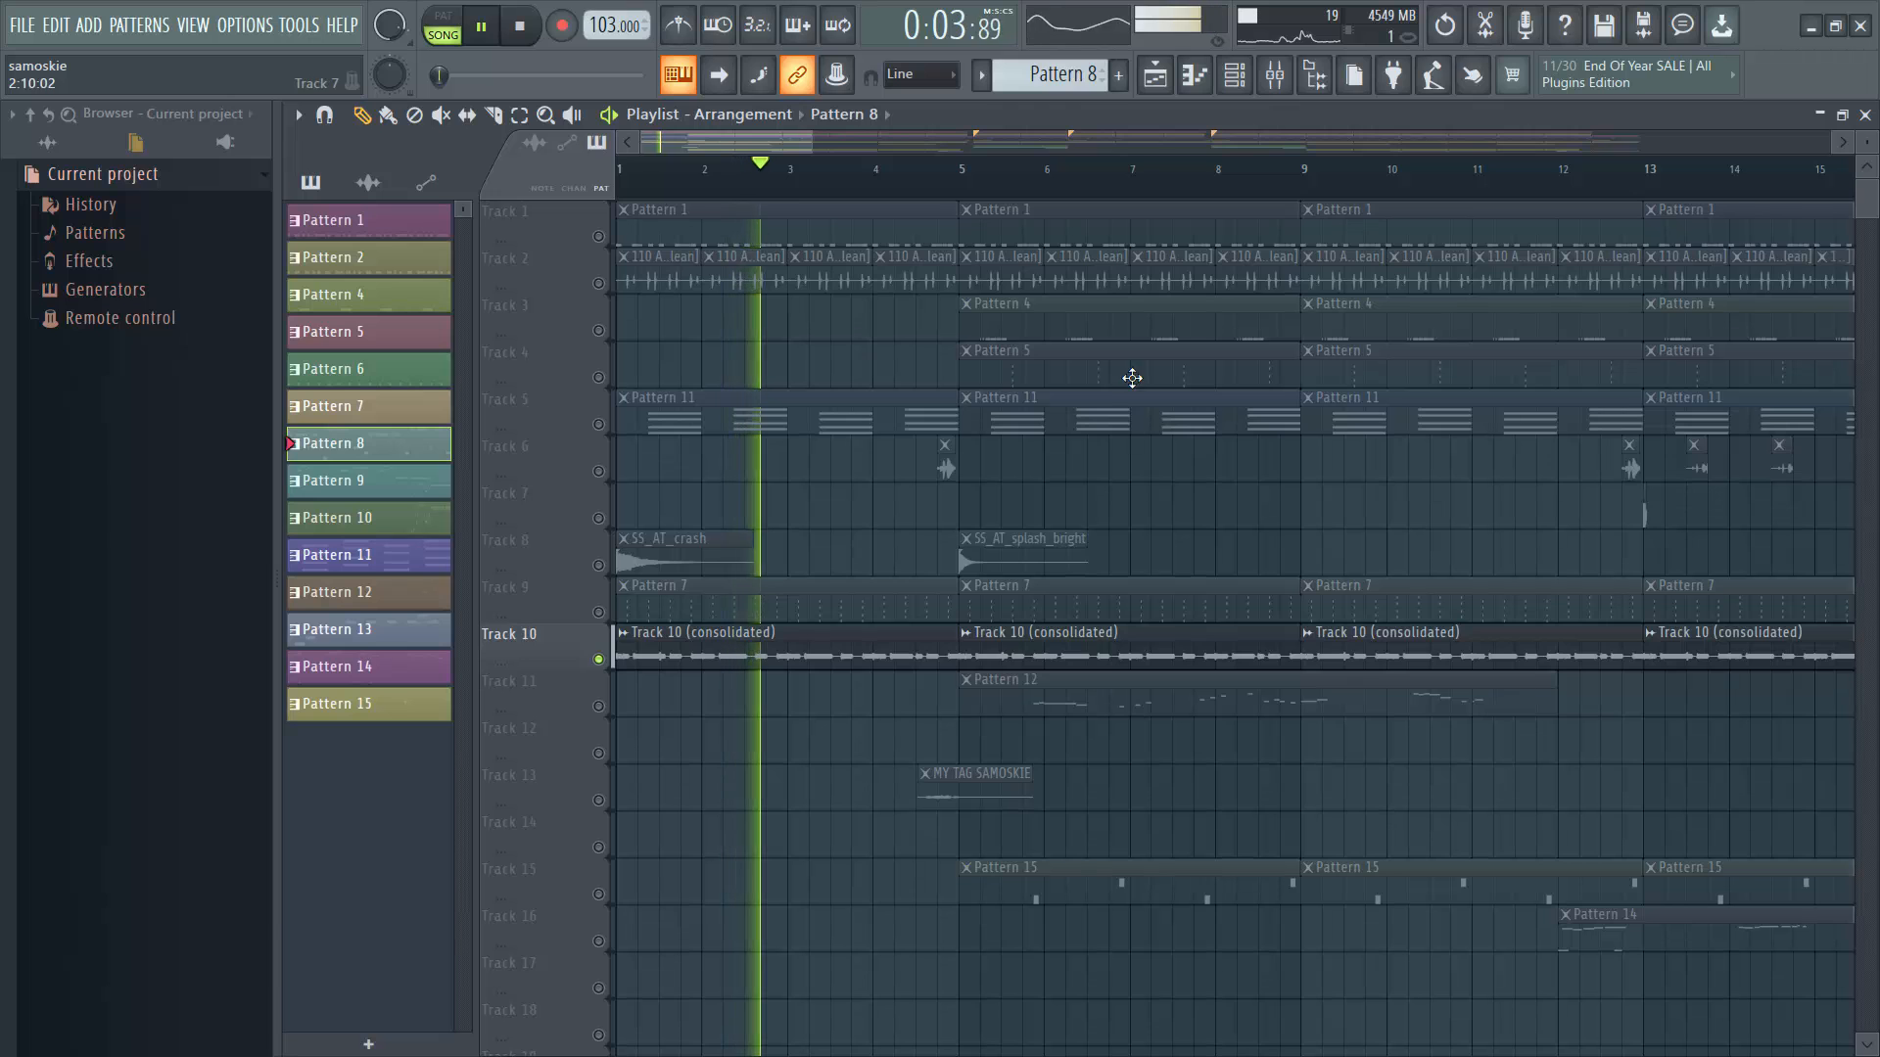
Examine the Fruity parametric EQ 2 and WaveShell-VST 9.3_x64 effects on the Just the Sub GOL mixer track during playback.
key(F9)
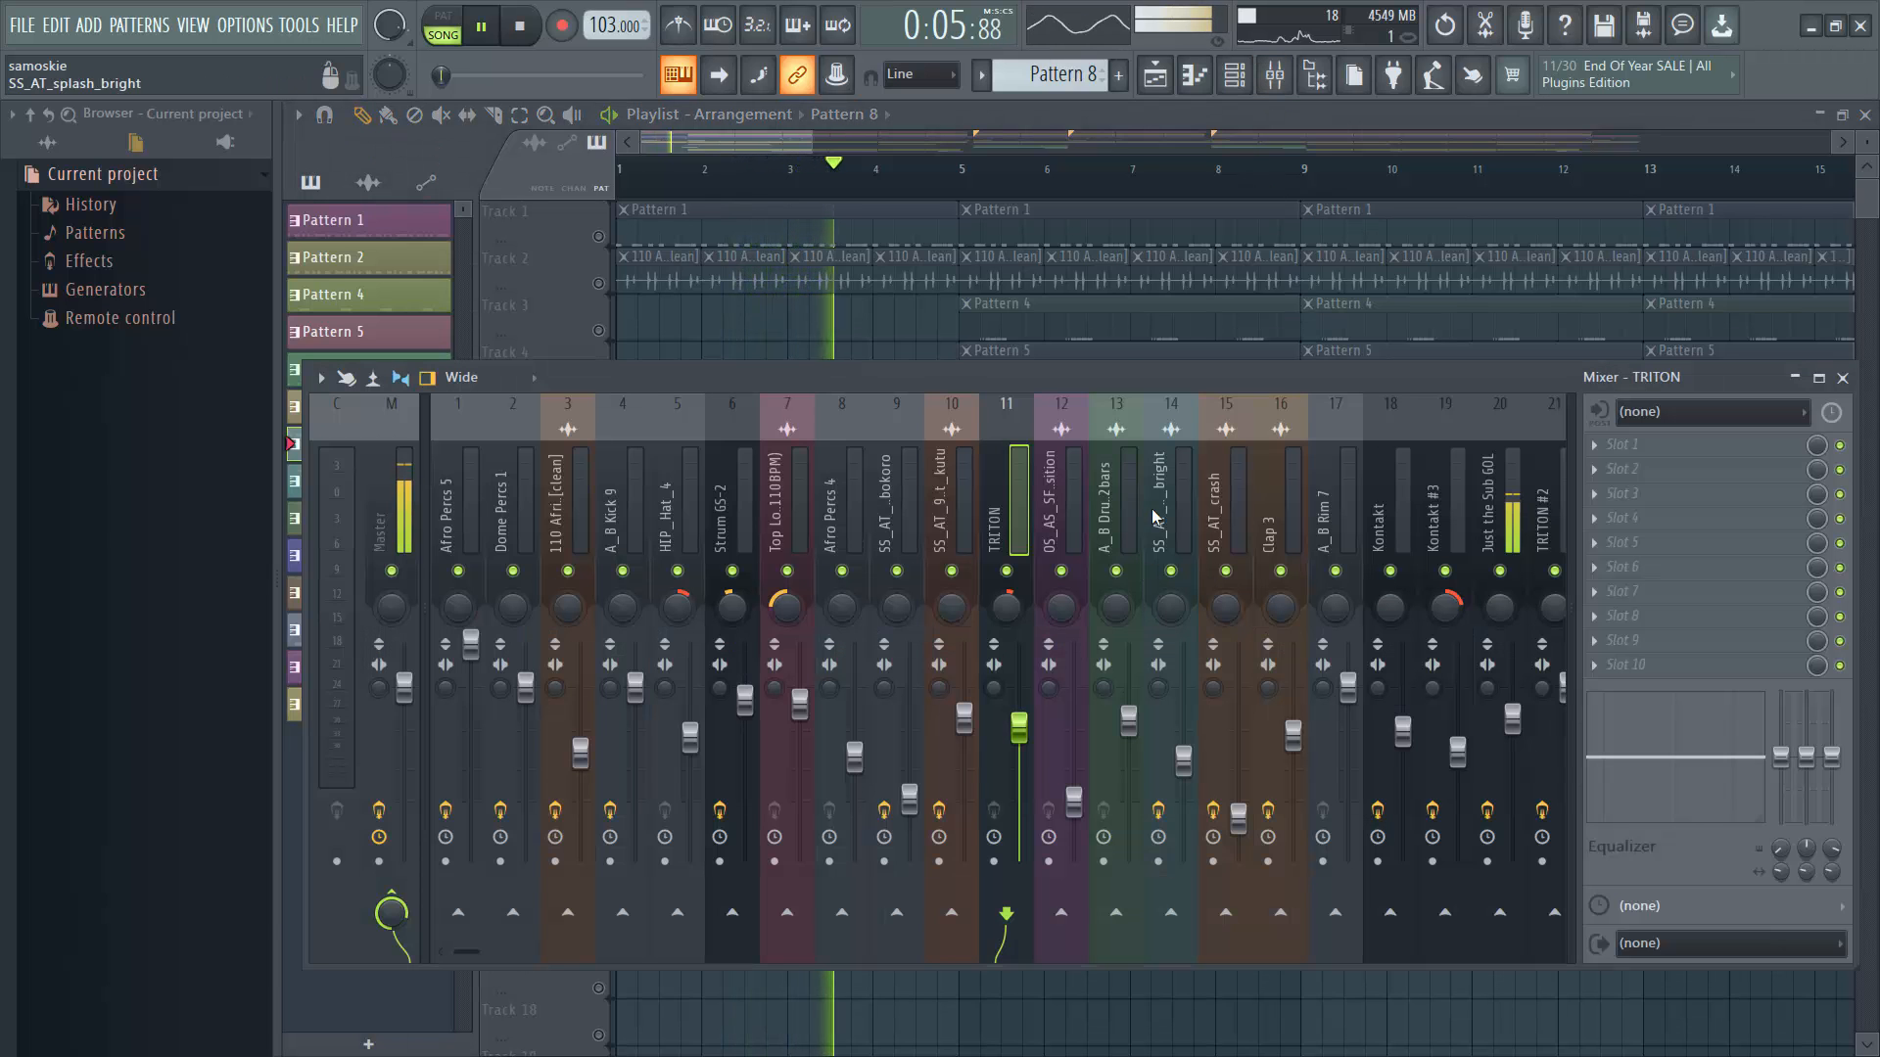
scroll(1155, 517, down, 6)
click(1185, 519)
click(1710, 446)
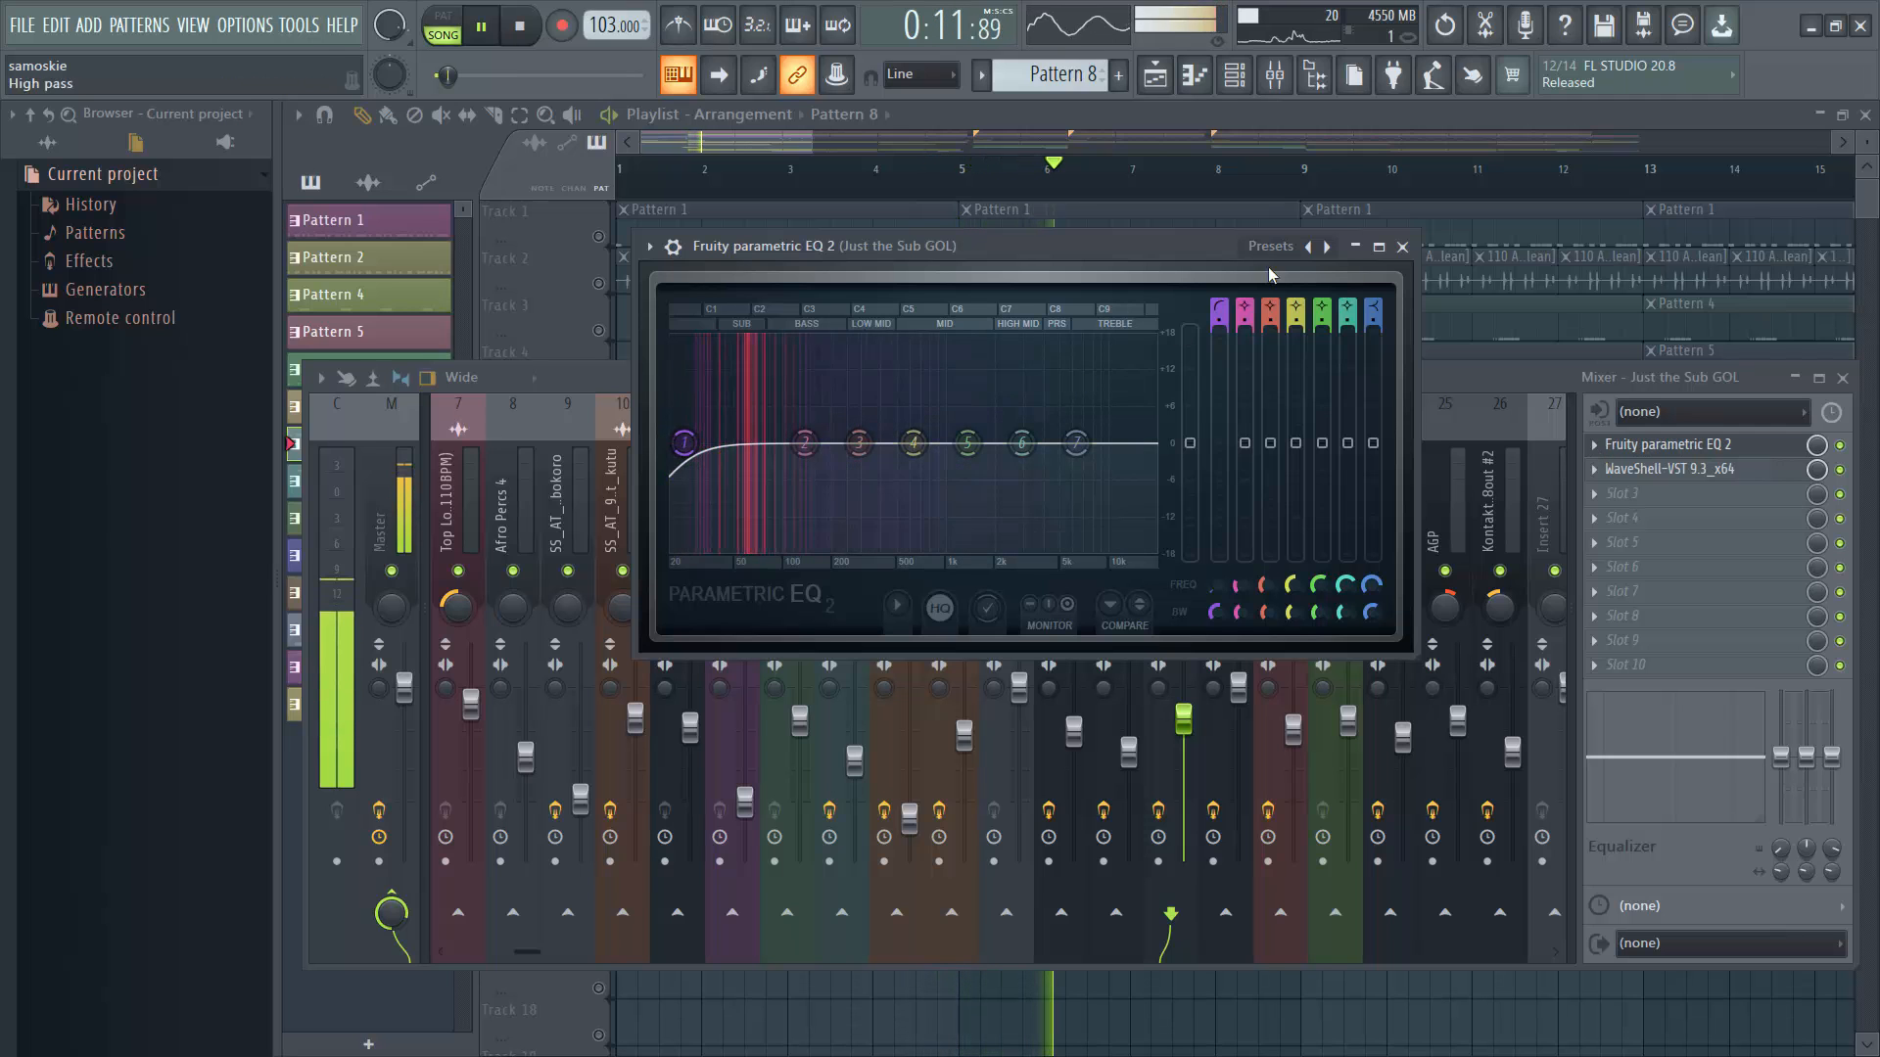
click(1402, 246)
click(1671, 470)
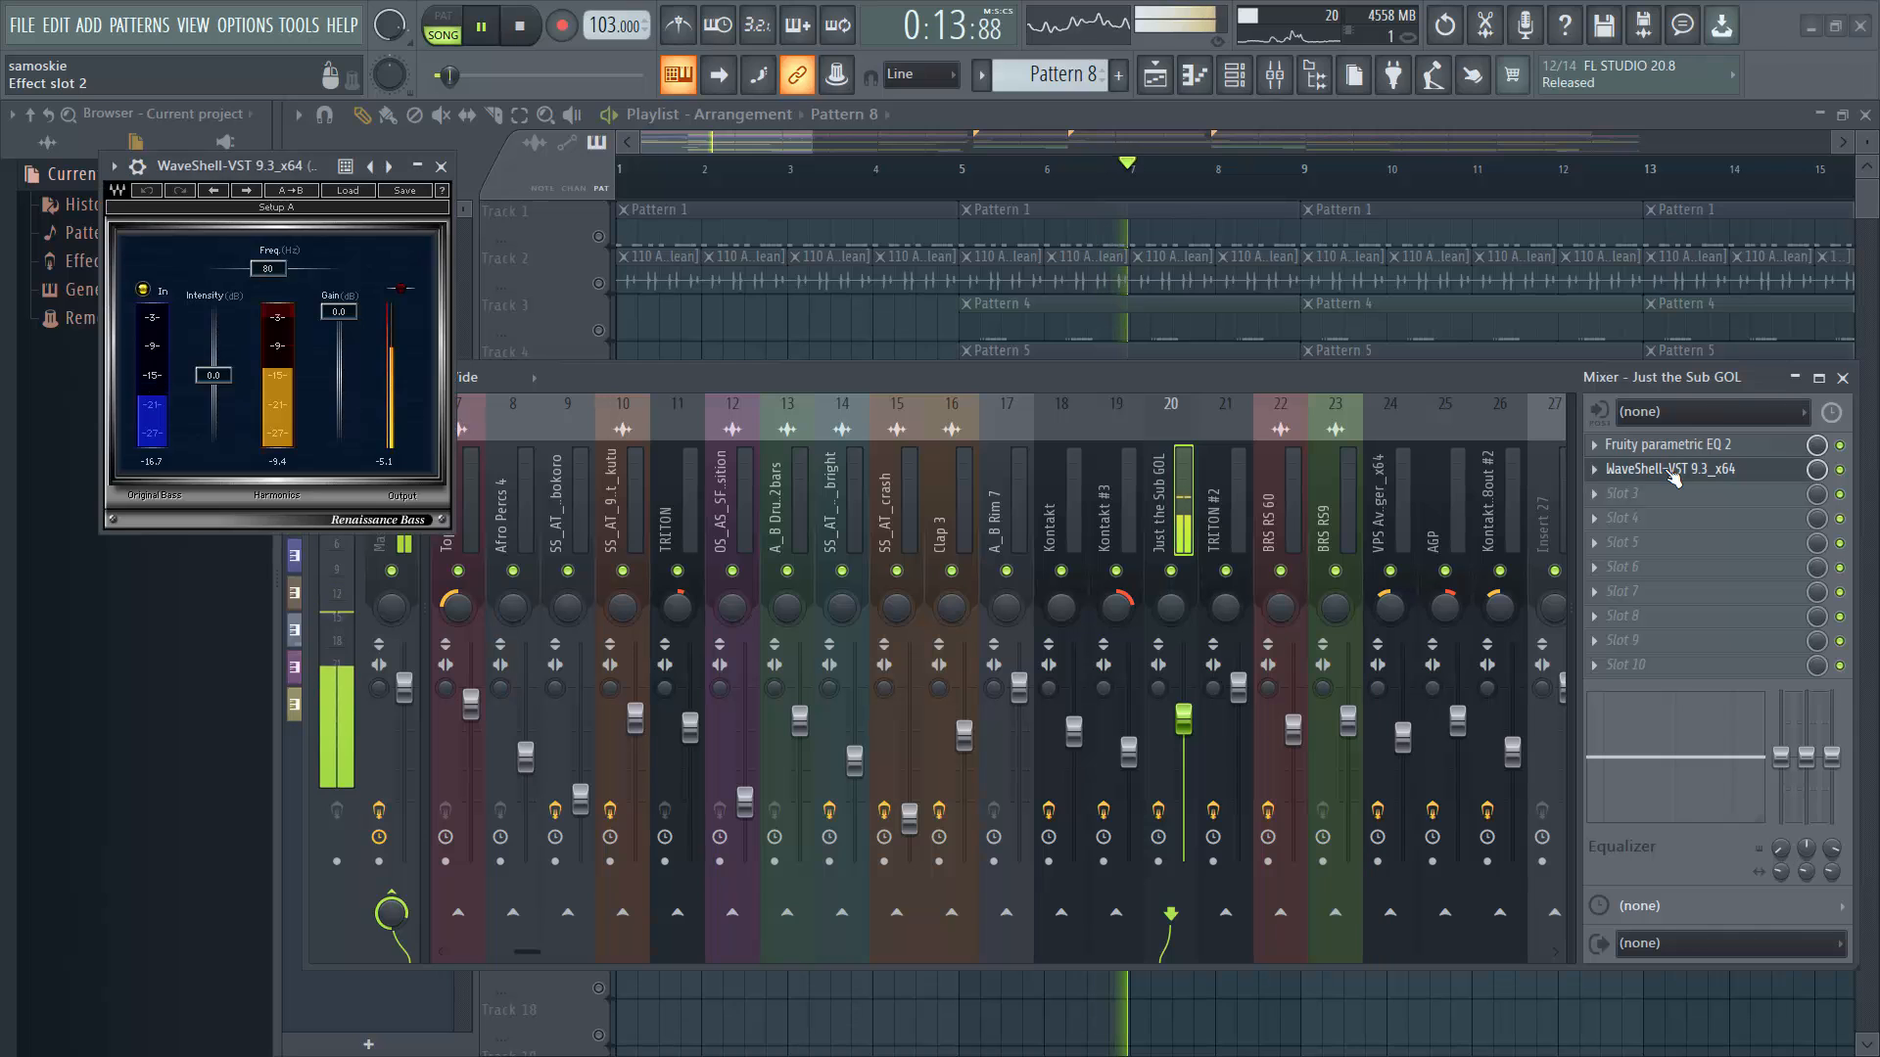
Examine the Fruity parametric EQ 2 curve on the Just the Sub GOL mixer track, and stop playback.
click(439, 171)
click(1704, 446)
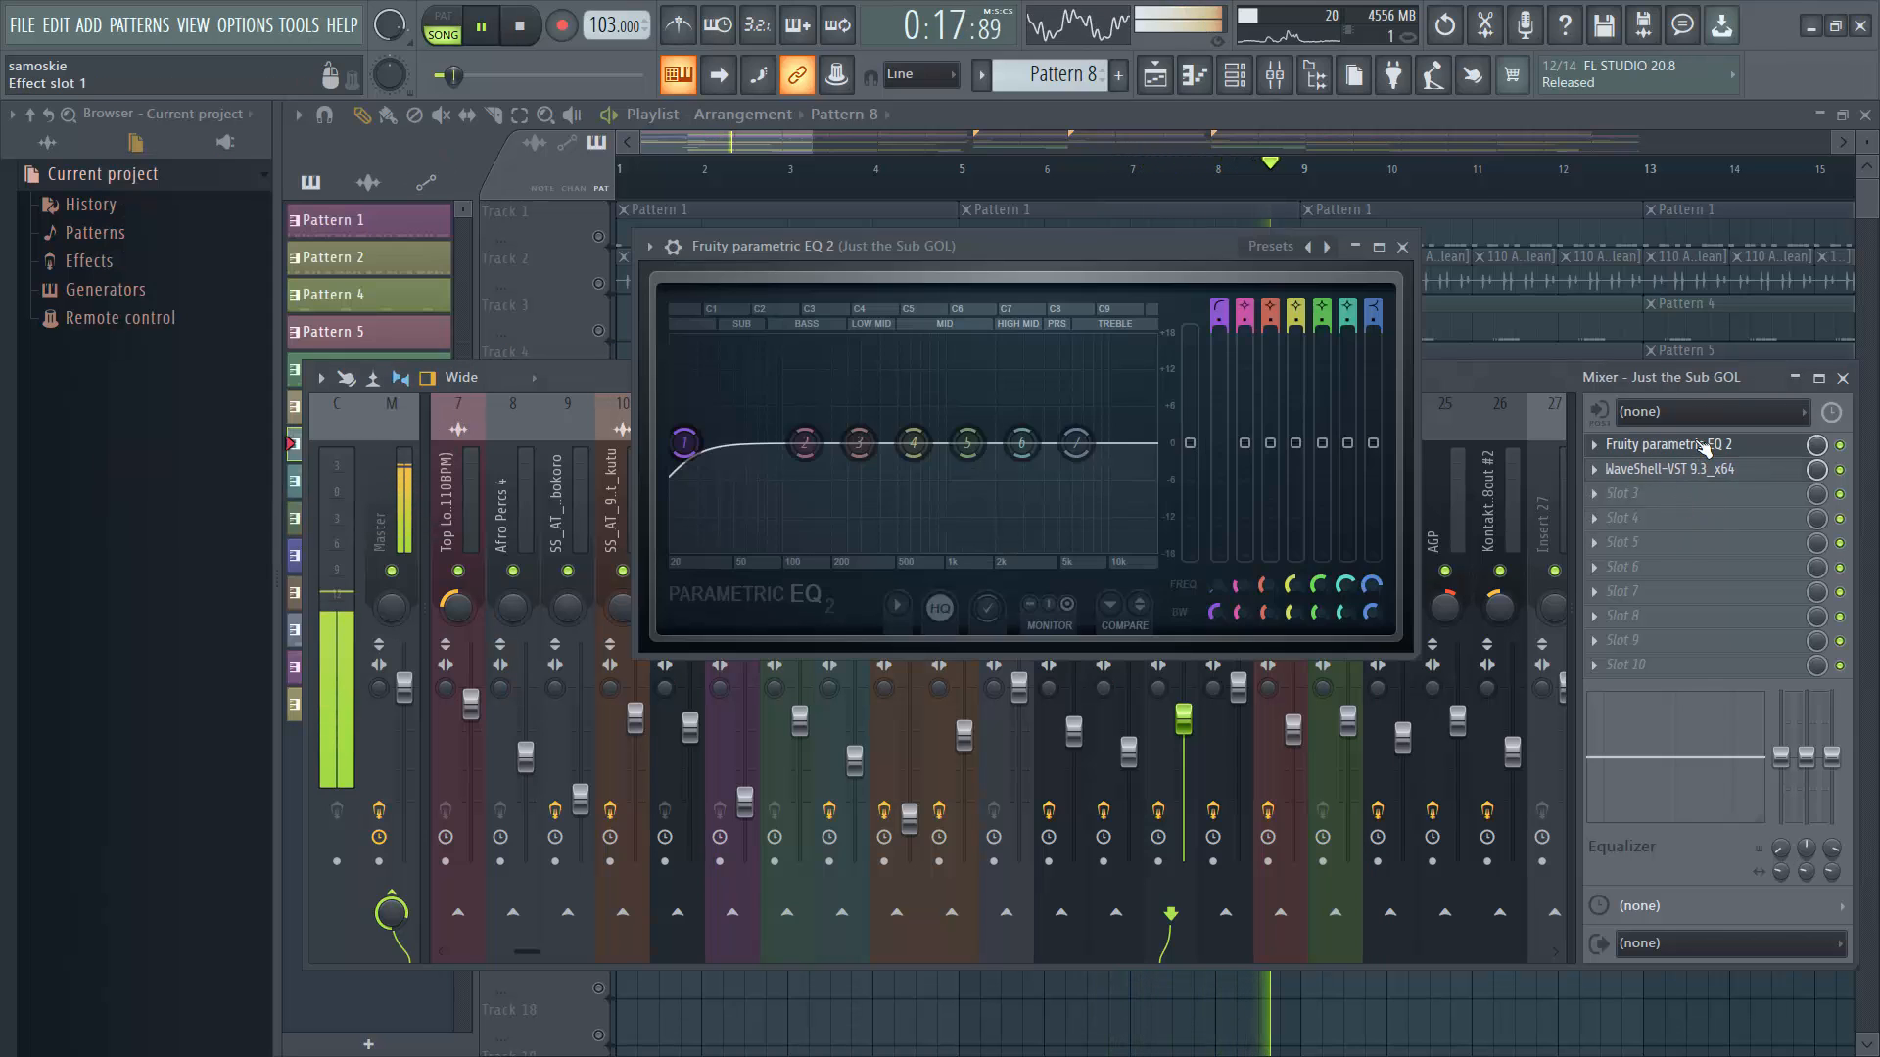
click(1402, 246)
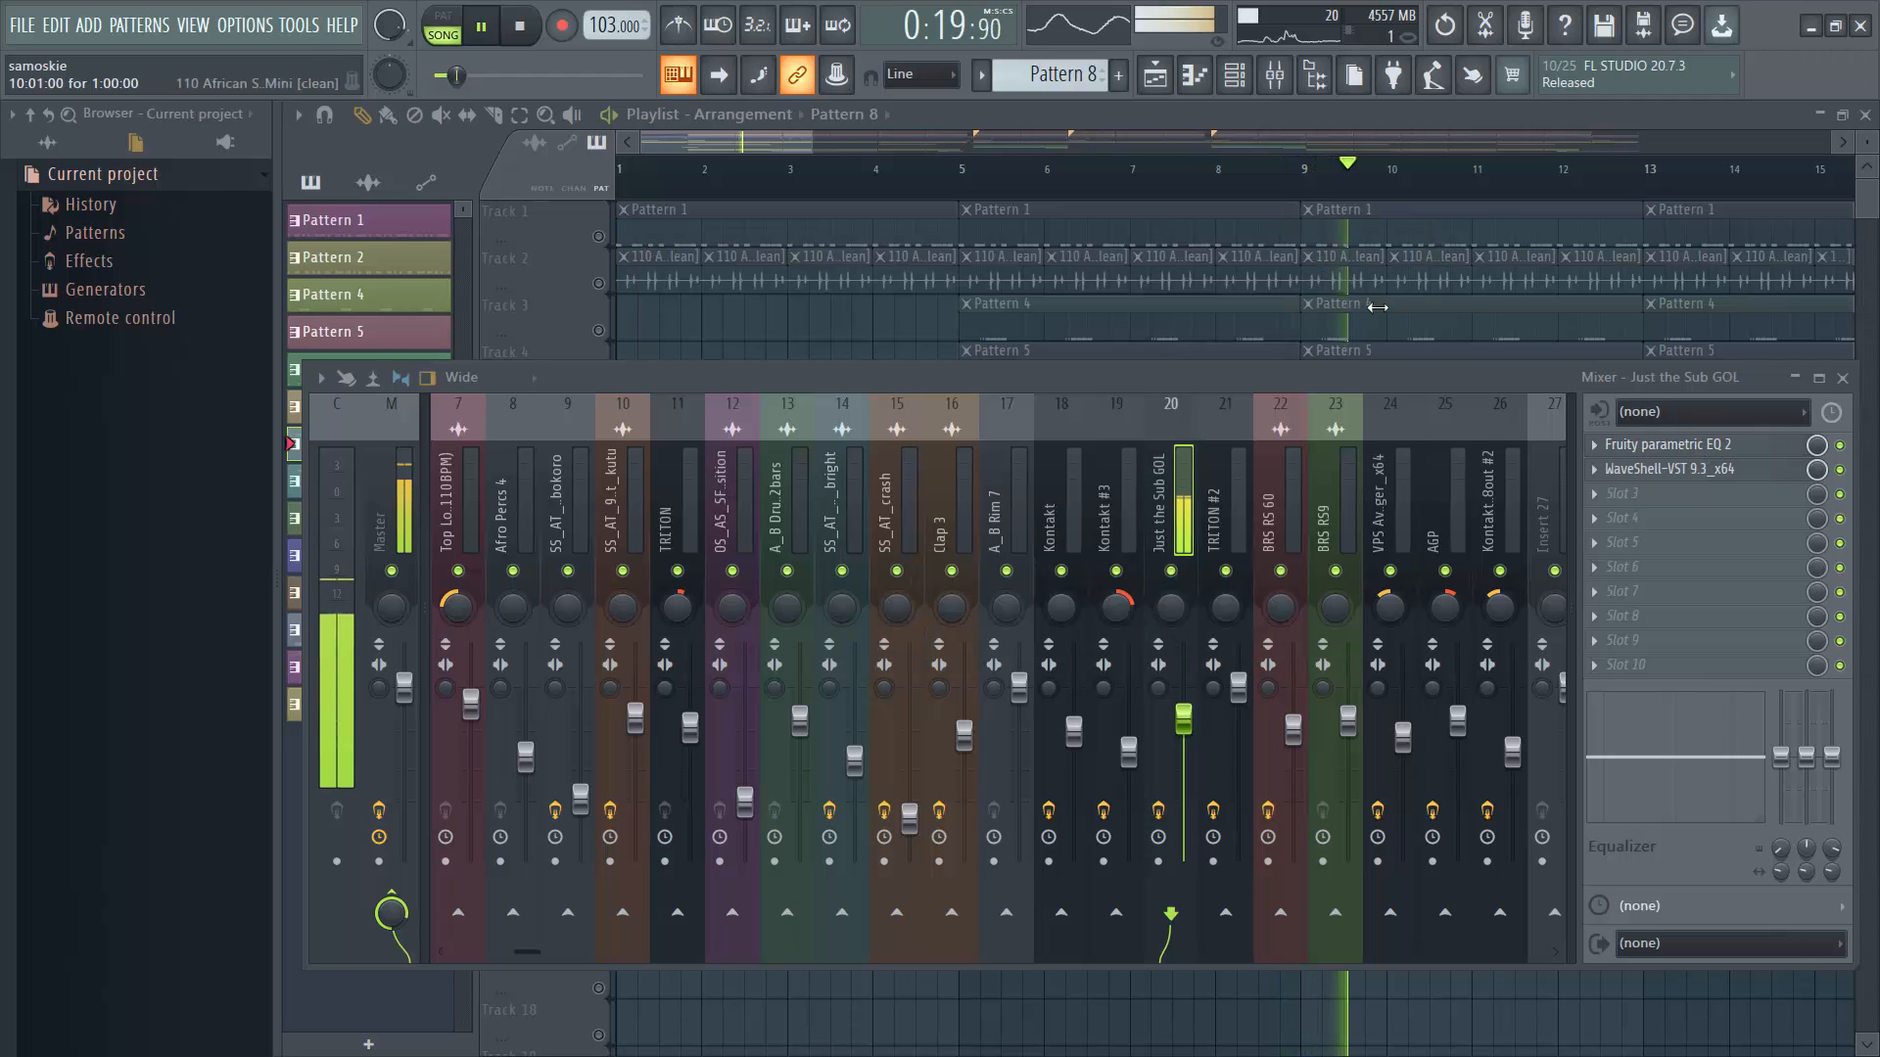
click(1159, 814)
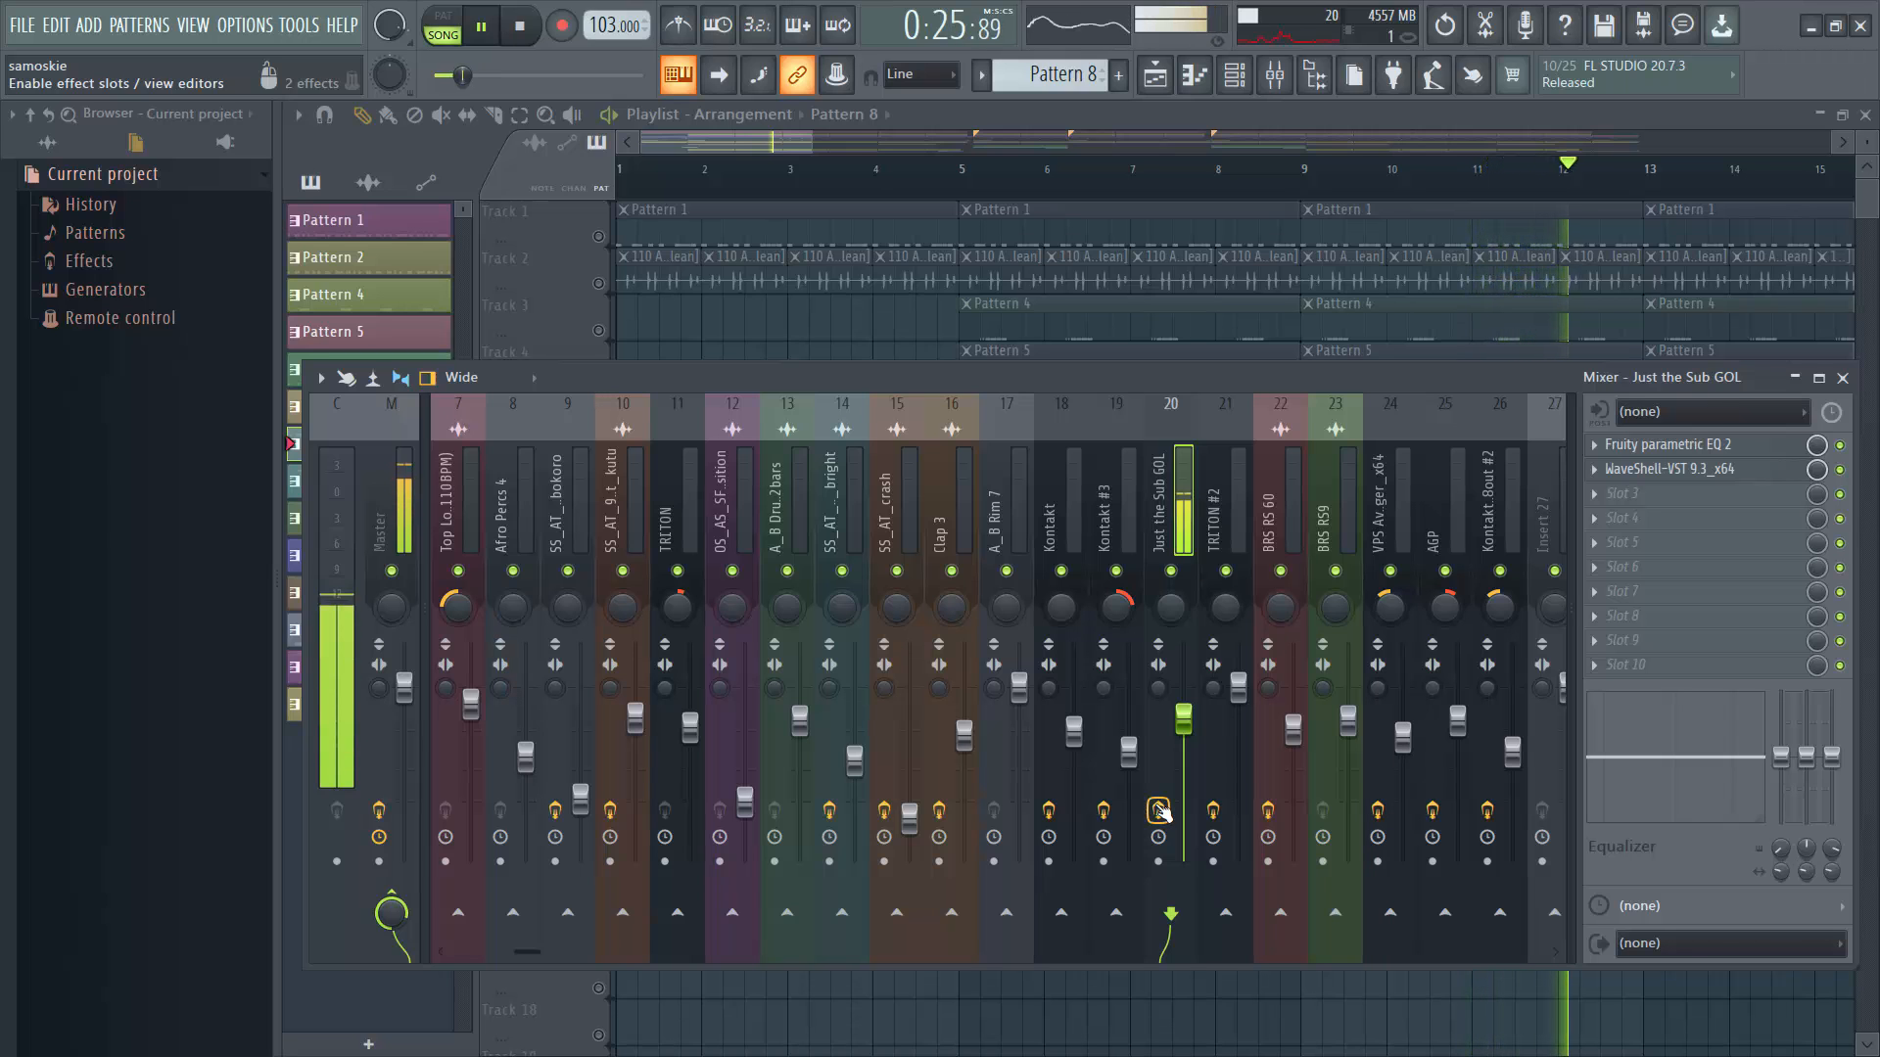
key(space)
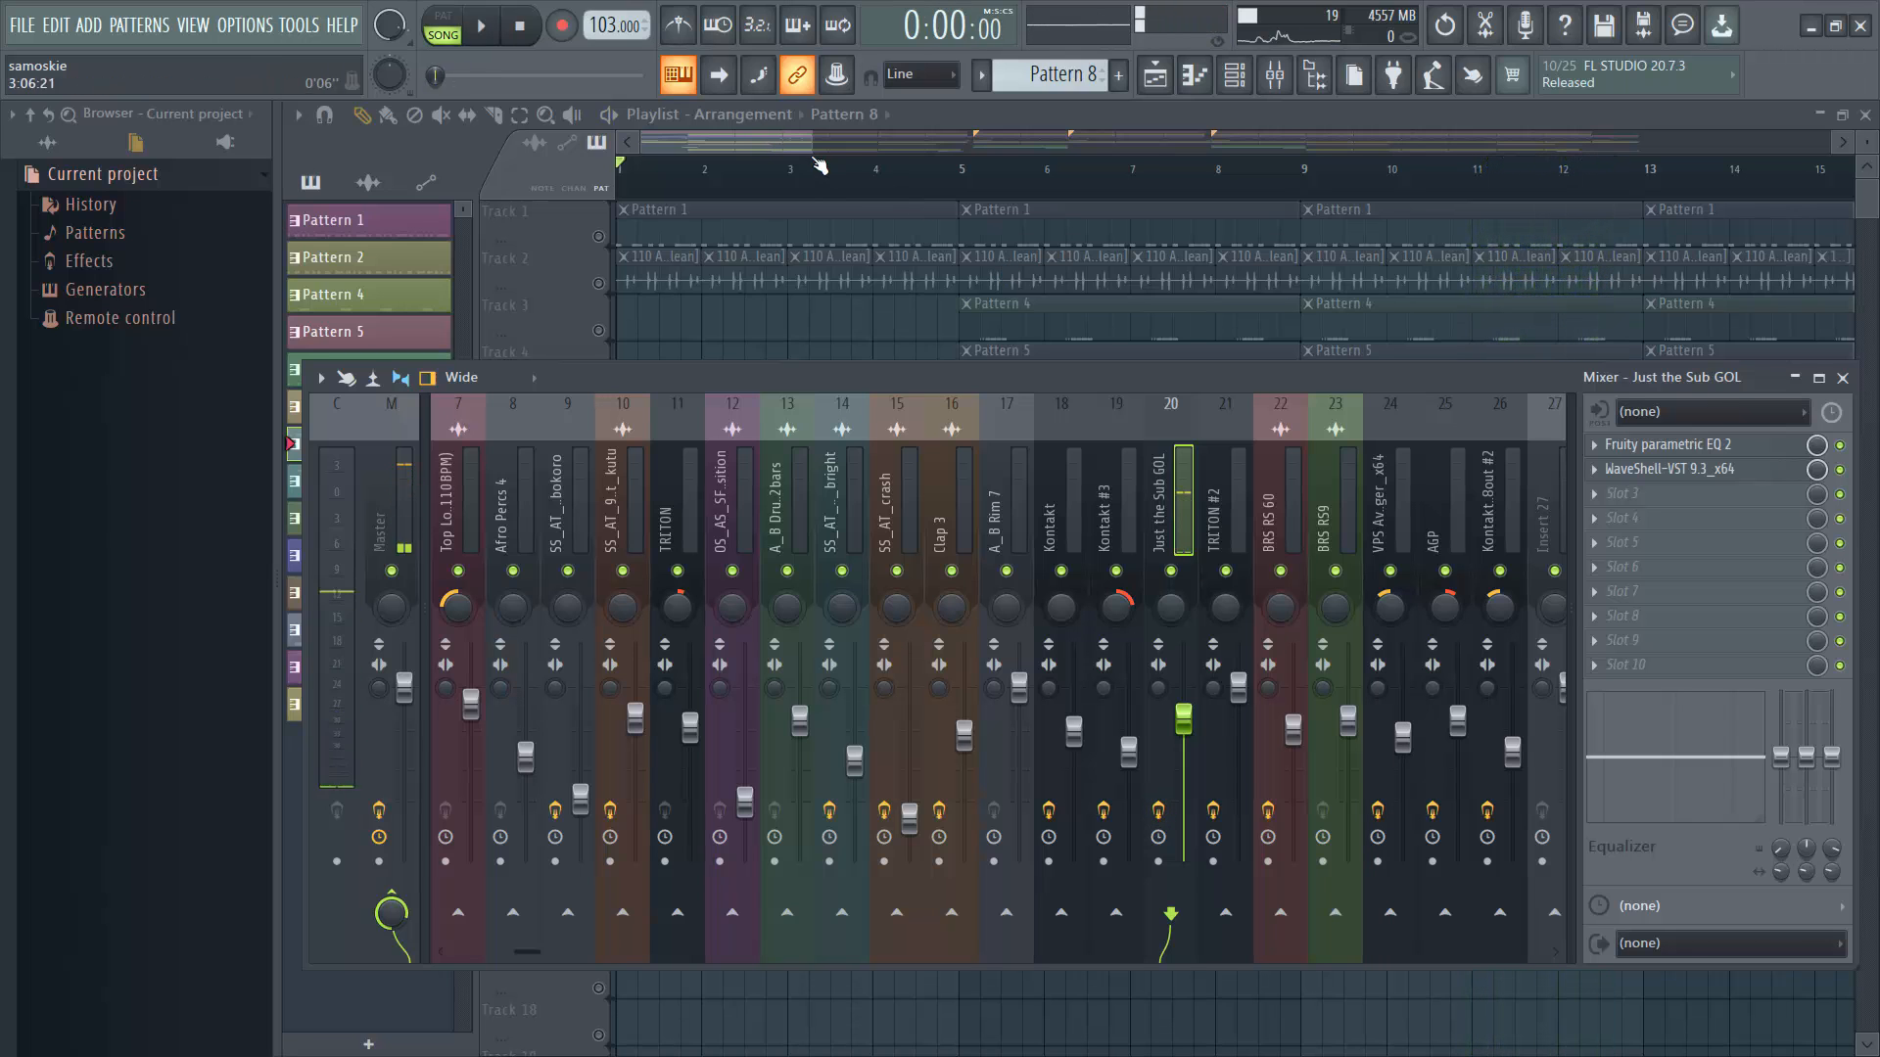
Return to the full playlist arrangement and unsolo Track 10 so all tracks are active.
key(F9)
drag(807, 141, 1431, 141)
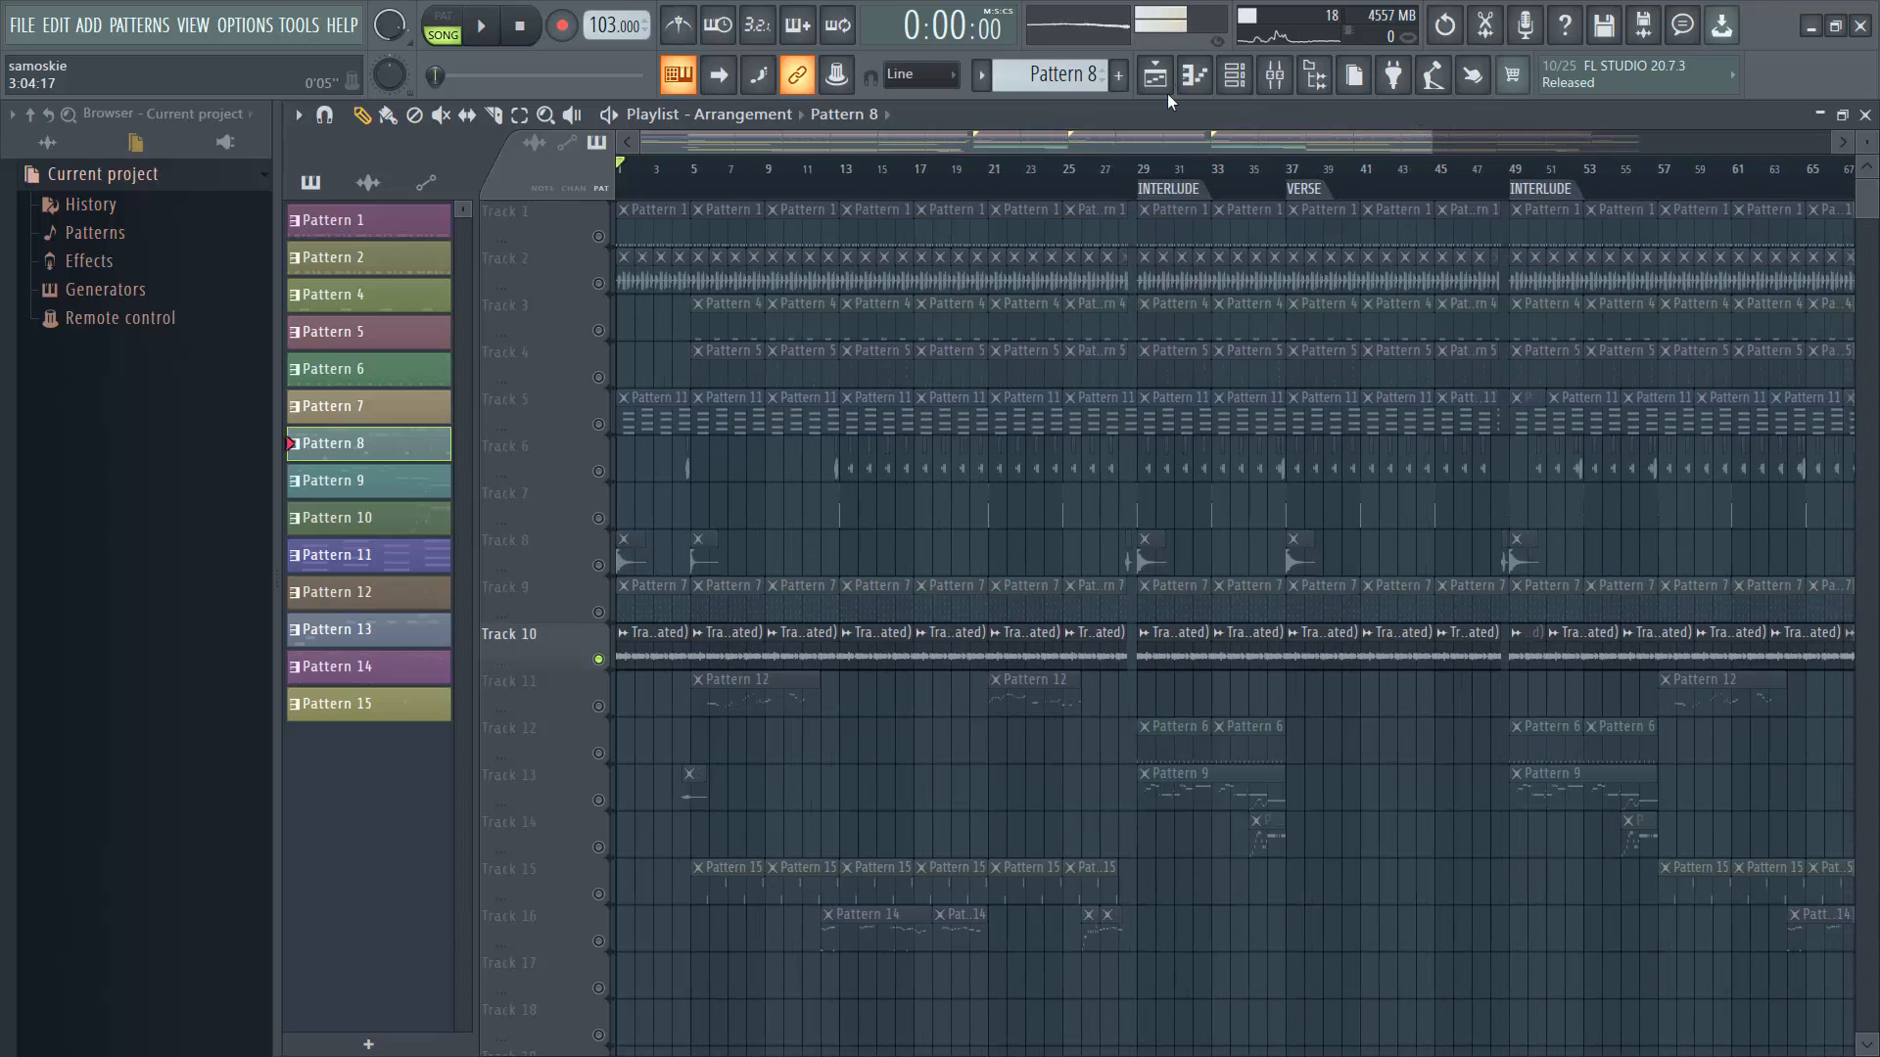
right_click(598, 659)
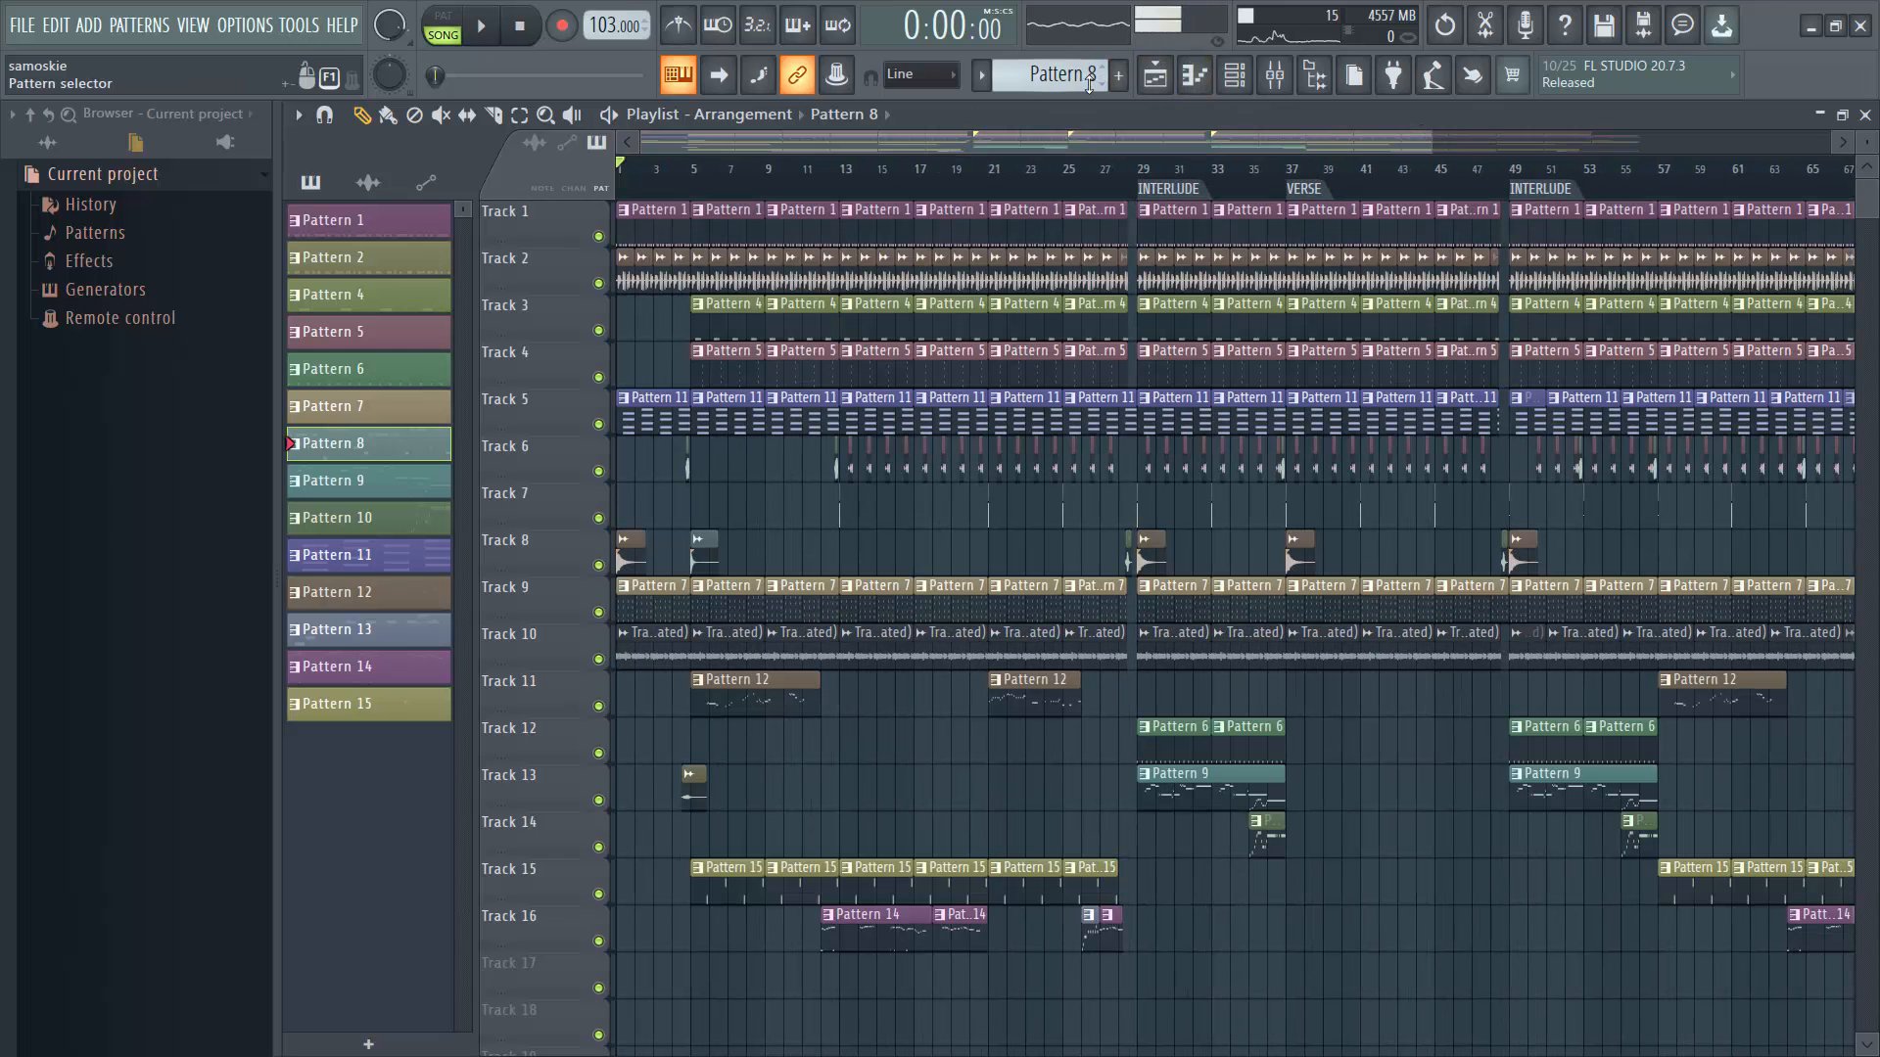
Switch to Pattern 9 and examine its full Kontakt 5 Portable x64 8out melody in the piano roll during playback from the first interlude.
click(1235, 74)
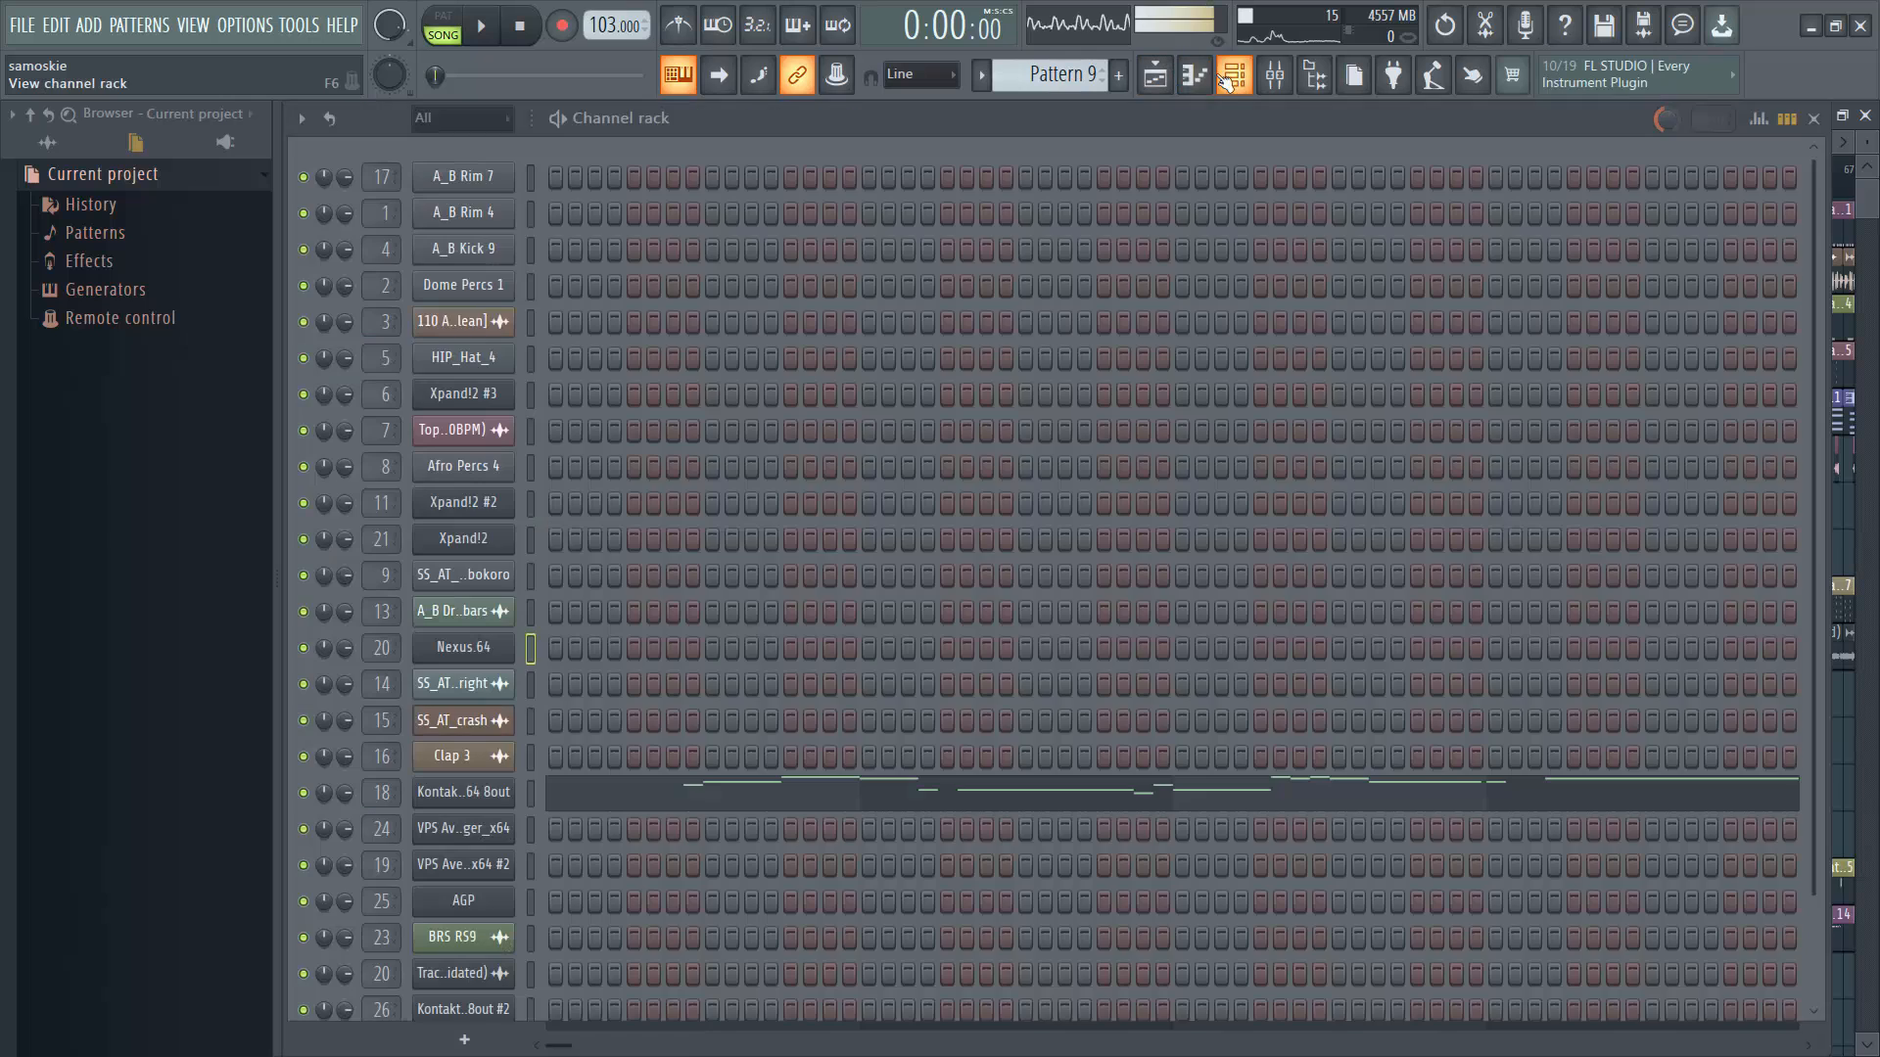
click(630, 787)
key(space)
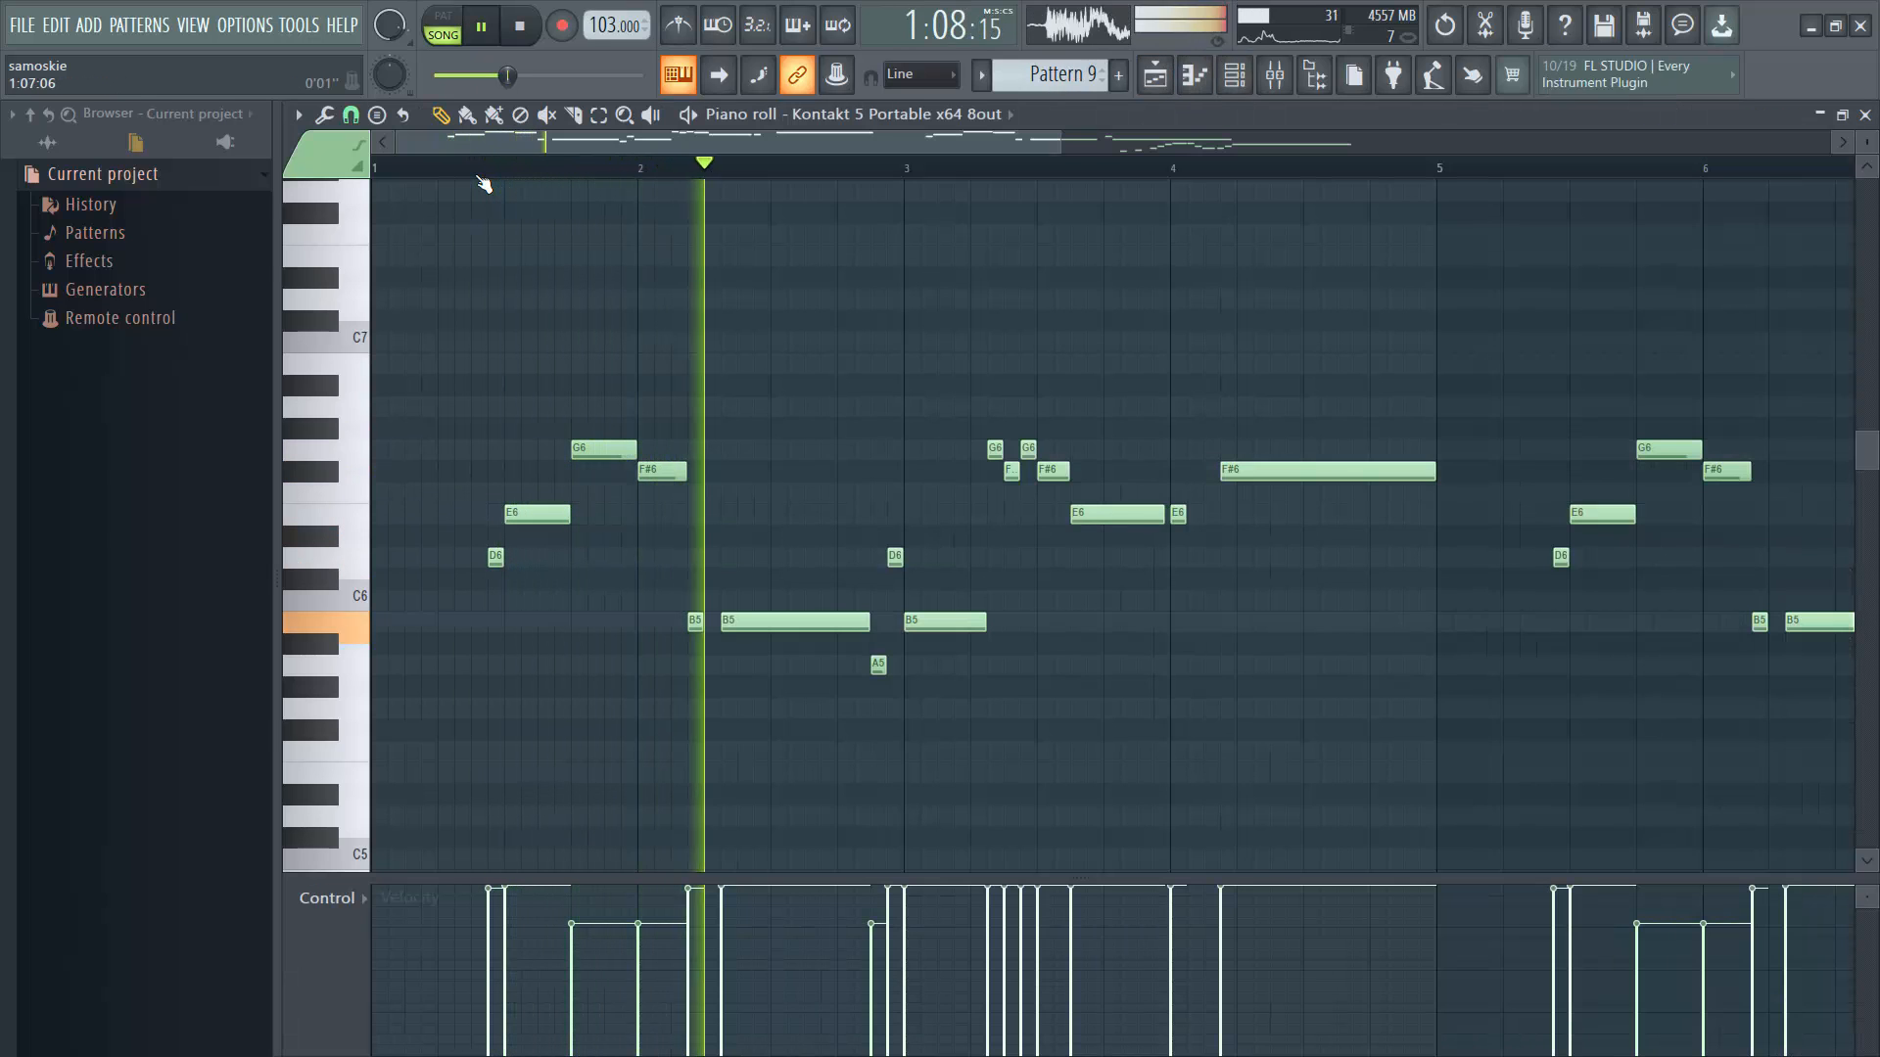
ctrl+scroll(813, 383, down, 4)
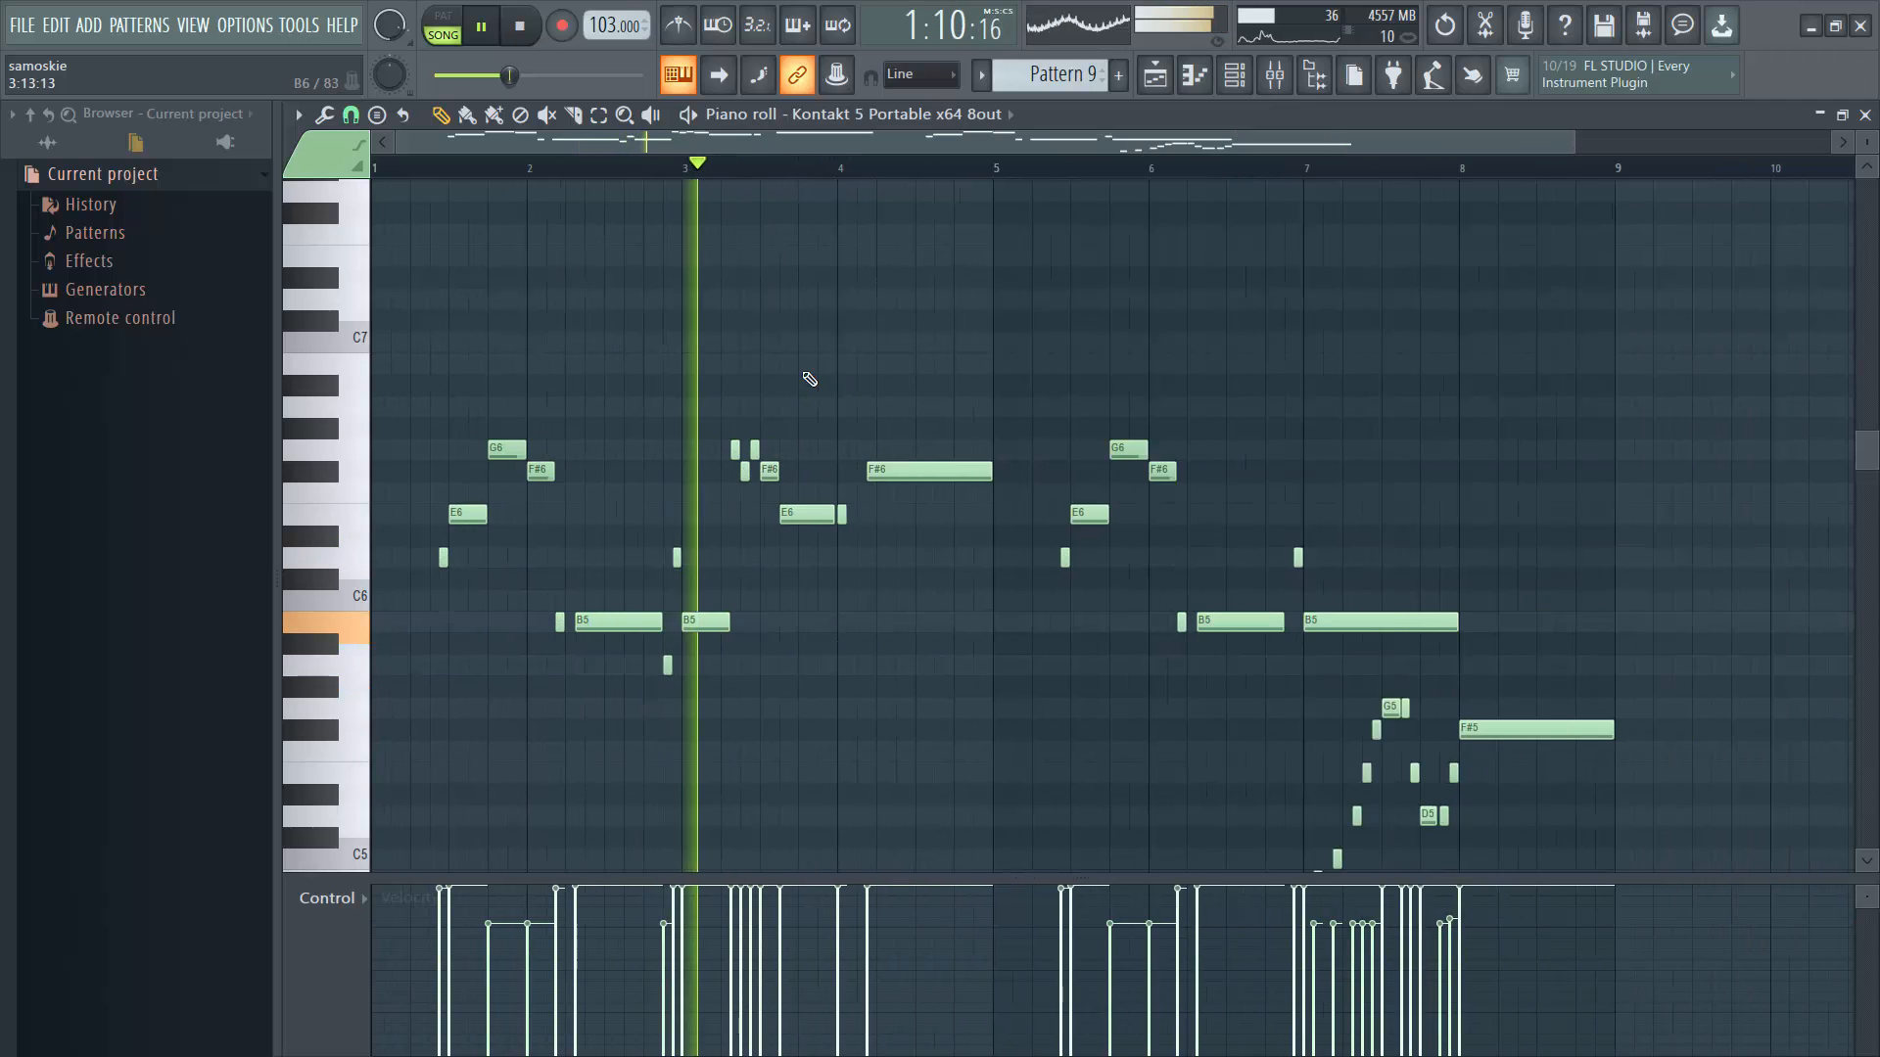
scroll(1183, 399, down, 3)
key(space)
scroll(561, 239, up, 3)
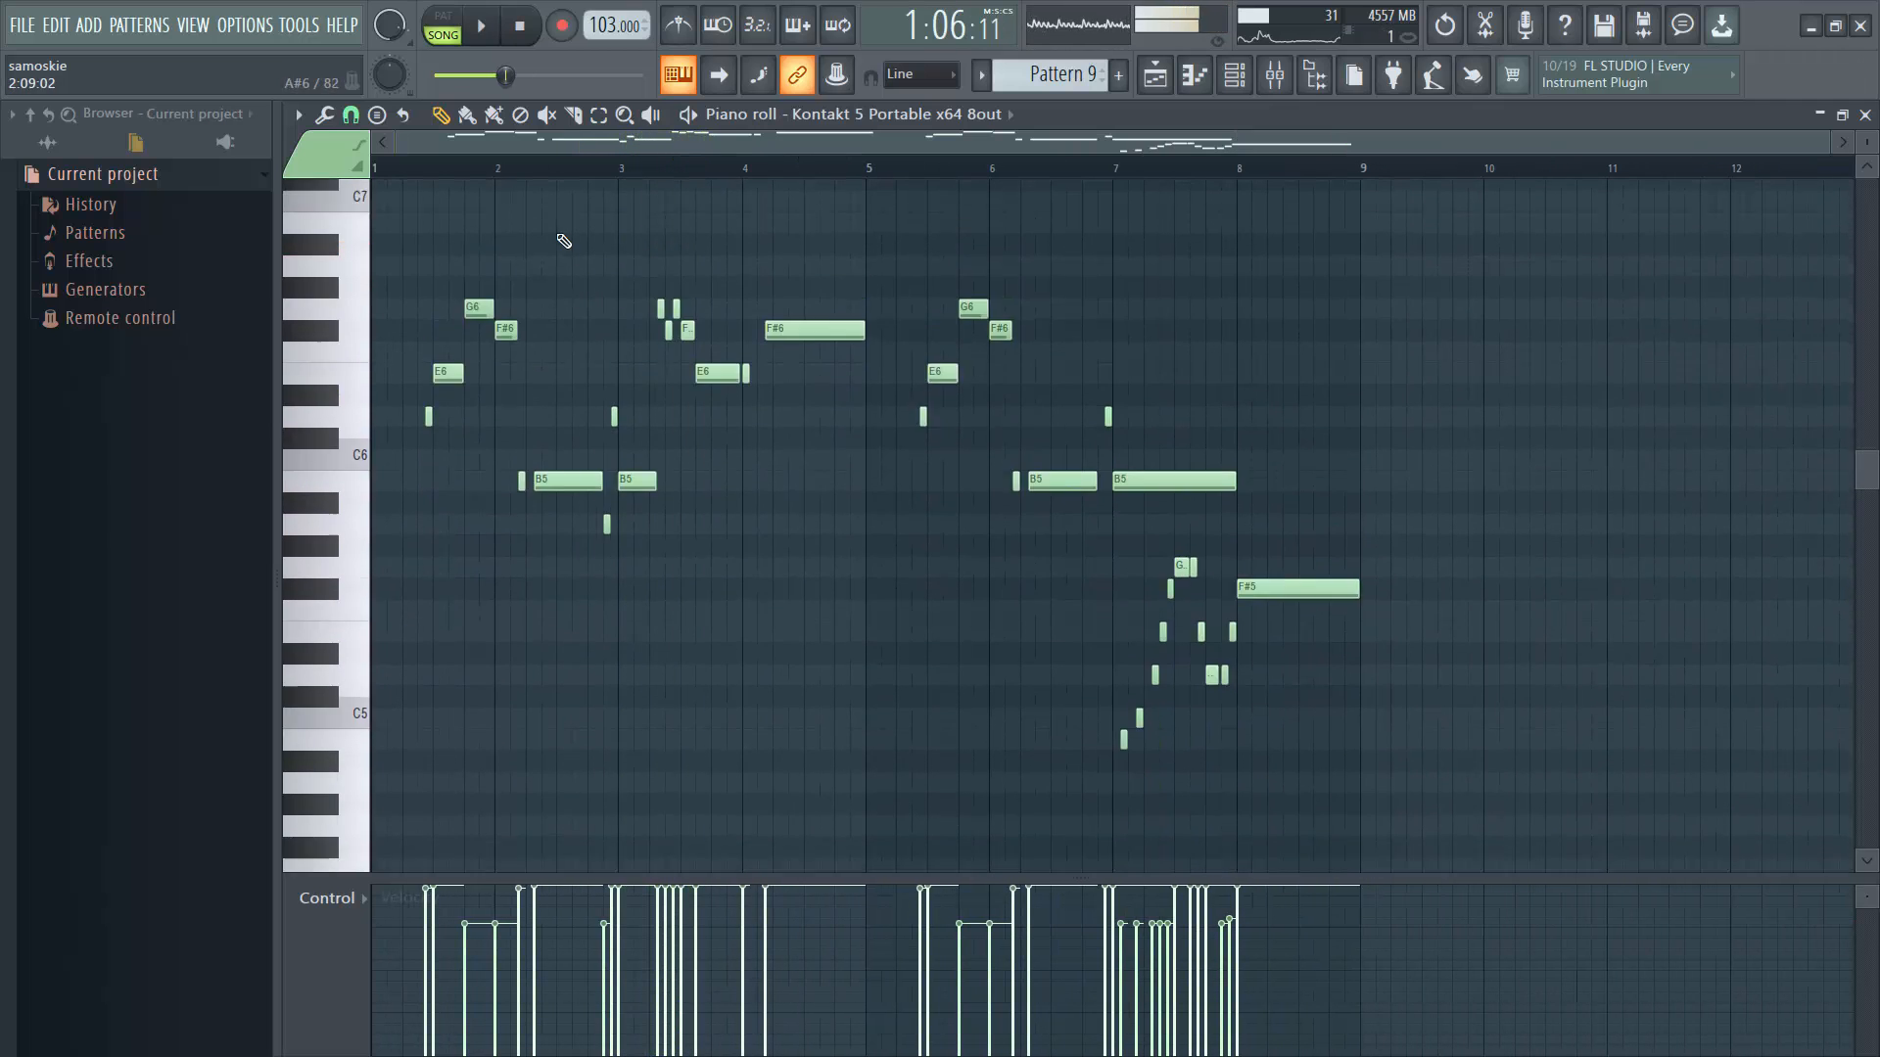
Play Pattern 9's Kontakt melody through to its last note with the song, and return to the playlist.
key(space)
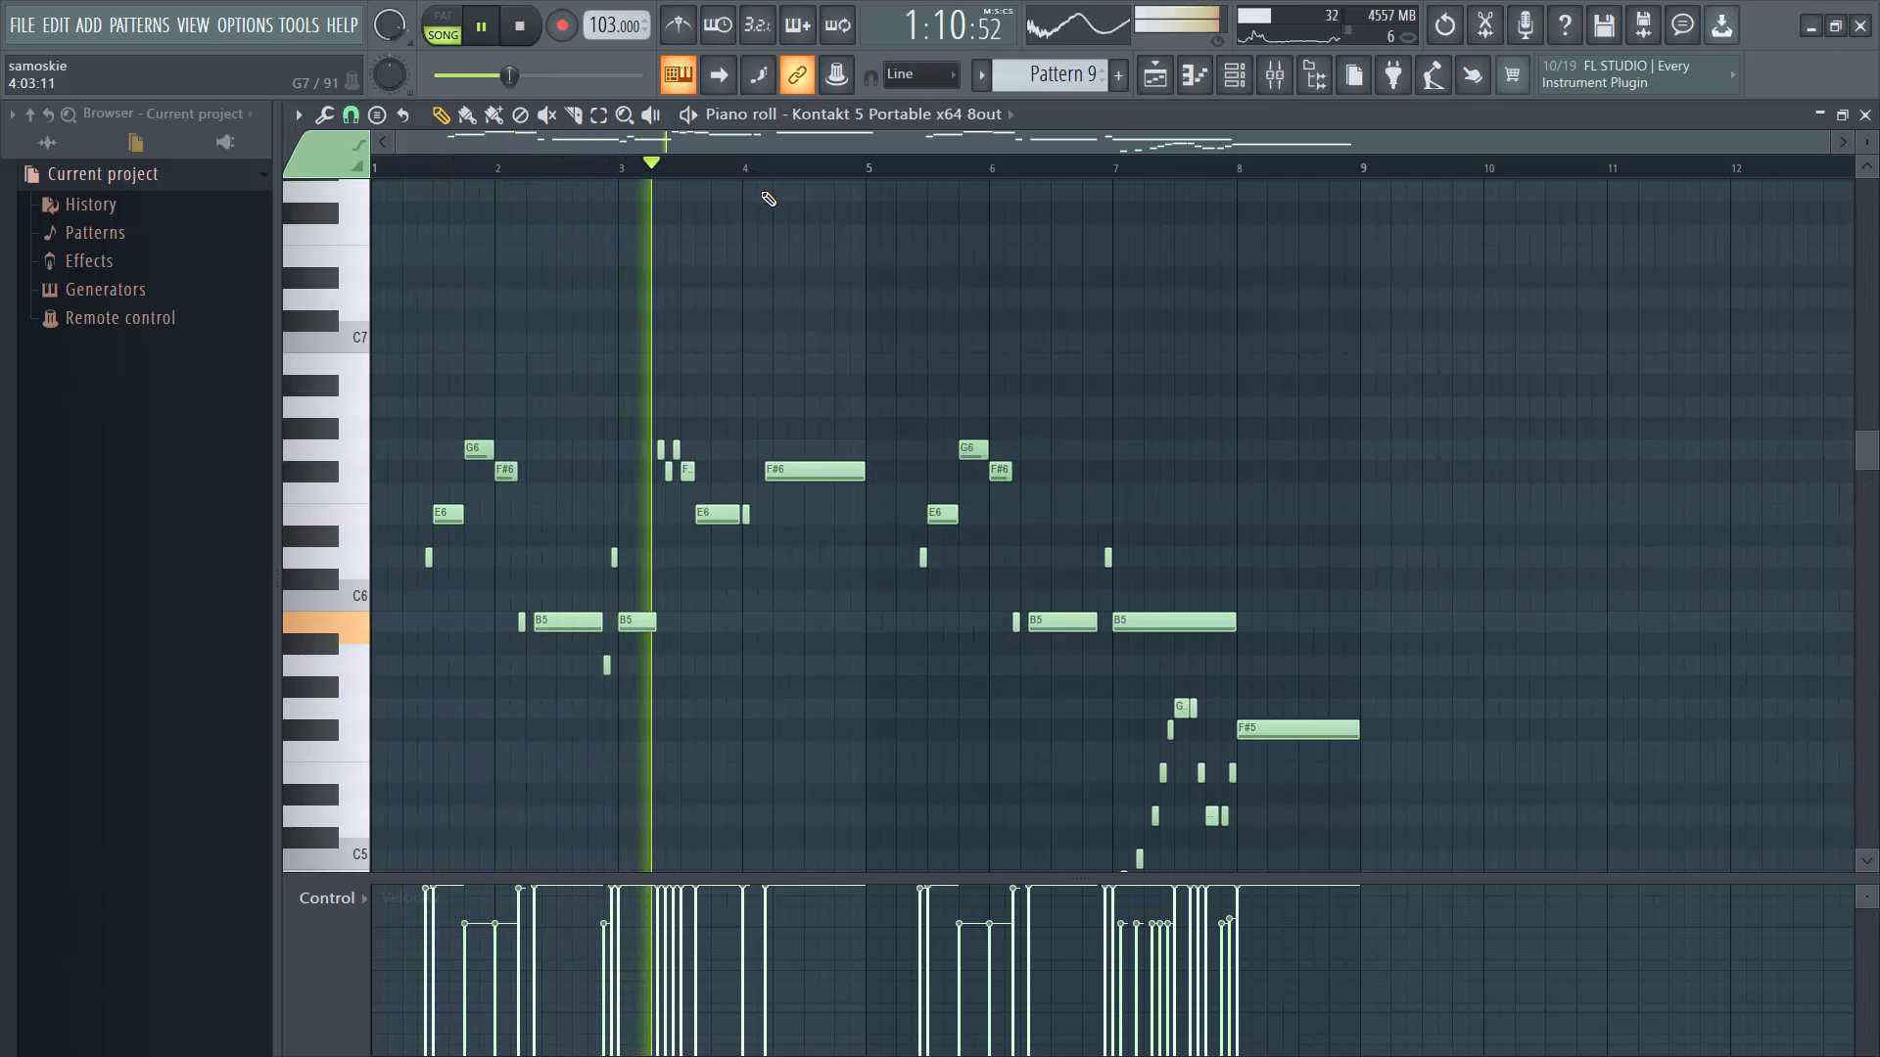
click(1235, 85)
click(1235, 84)
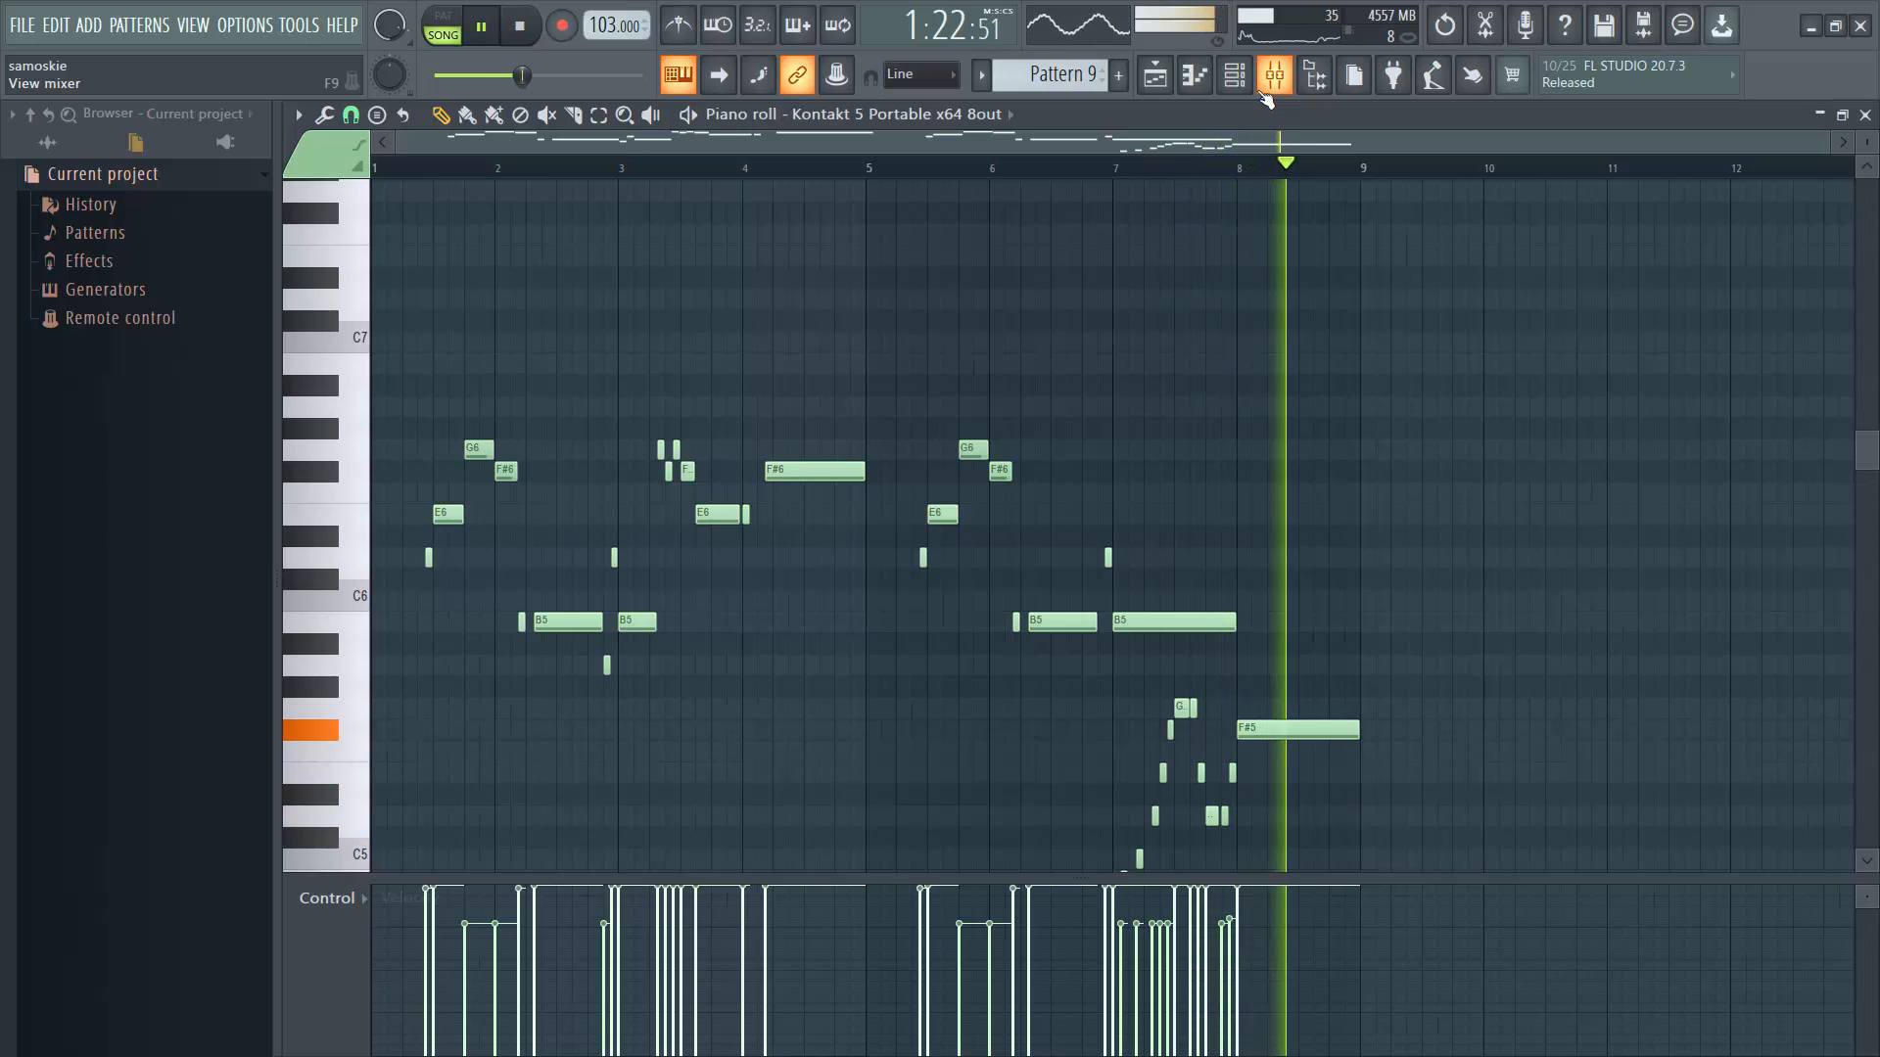
key(space)
click(1167, 84)
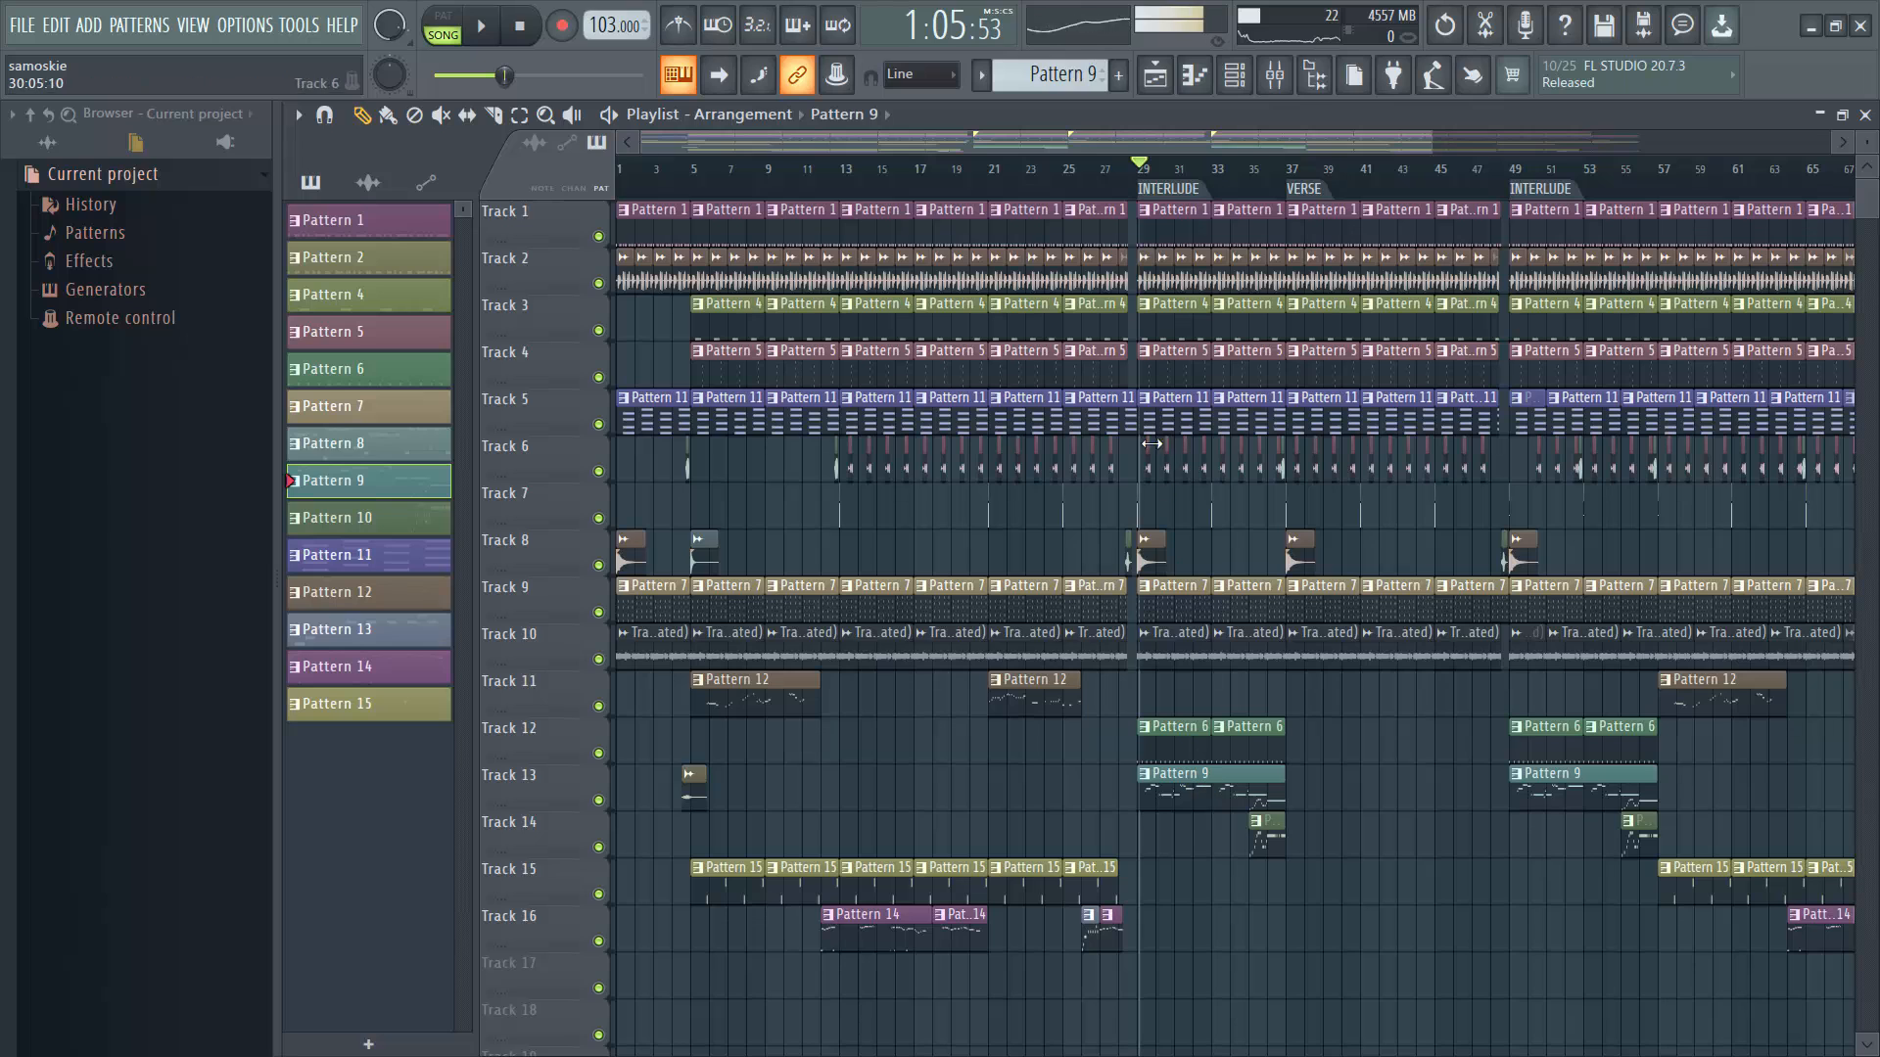
Replay the interlude from bar 29 while following Pattern 9's Kontakt notes in the piano roll, and return to the playlist.
key(space)
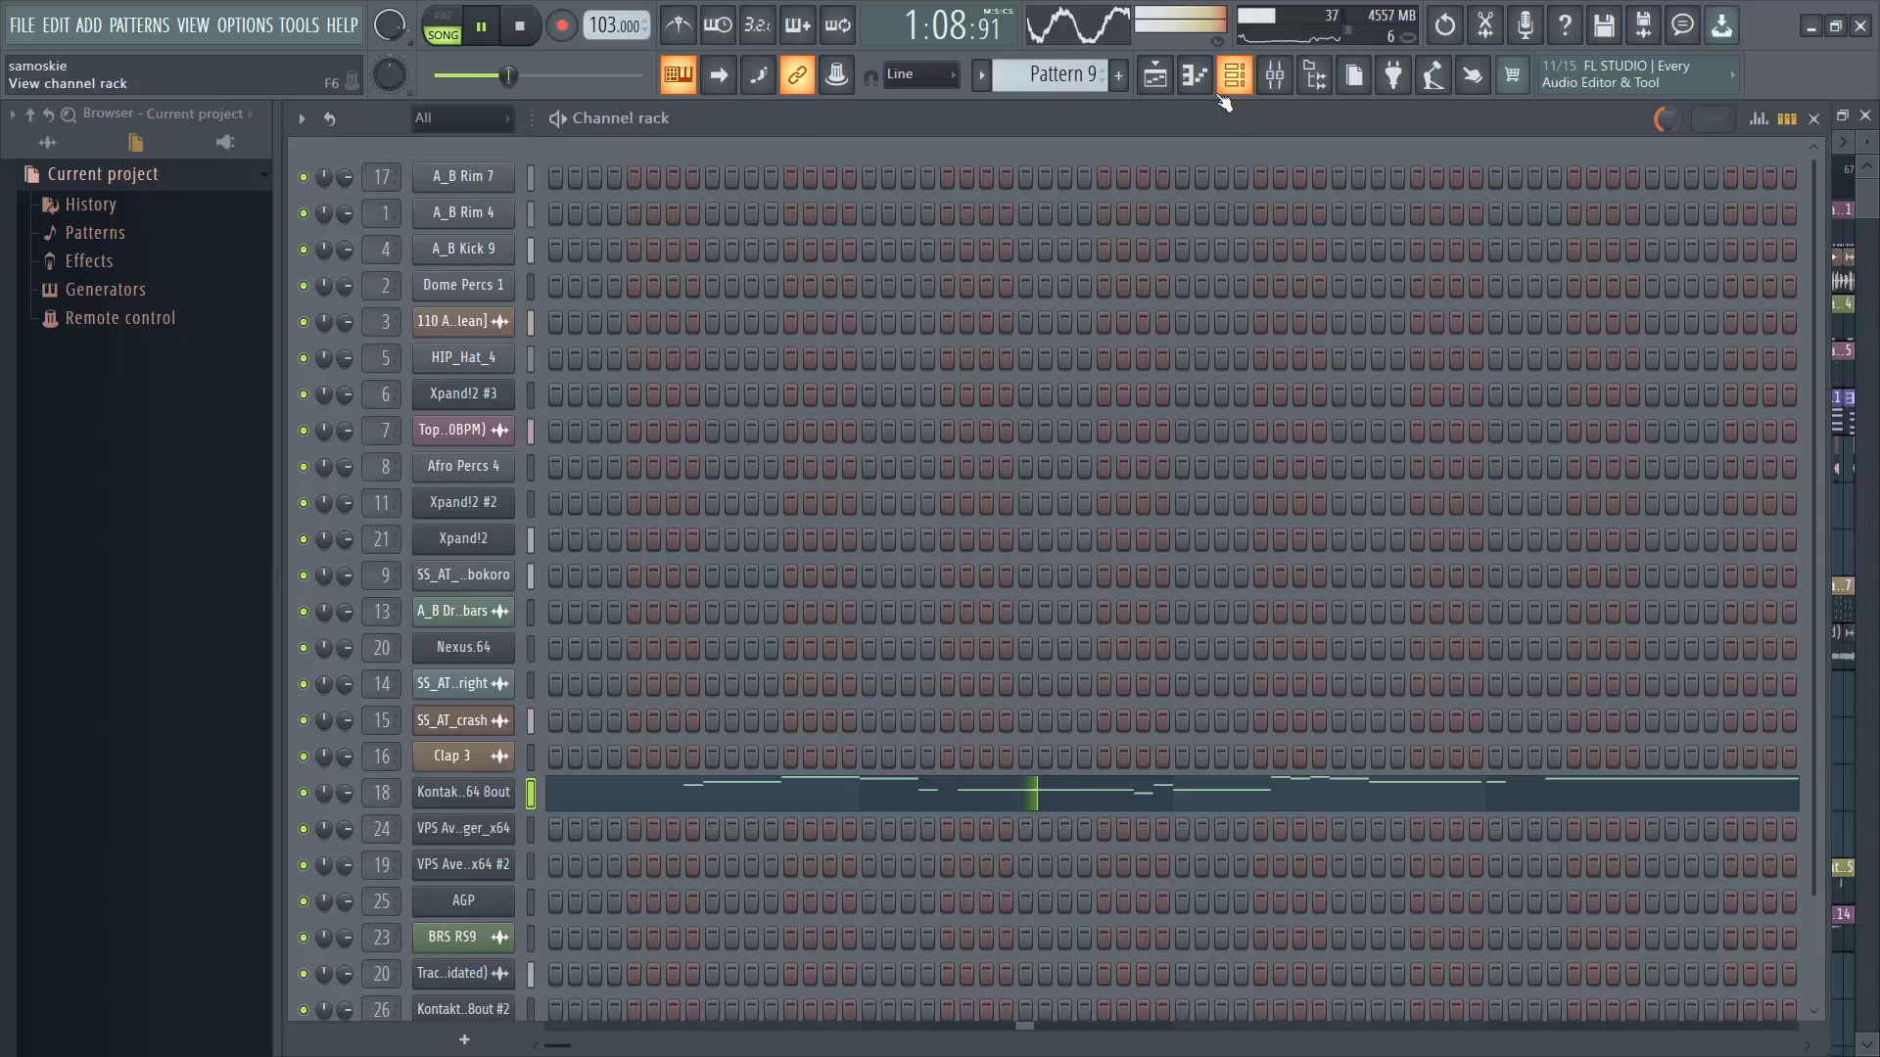
click(1234, 76)
click(848, 792)
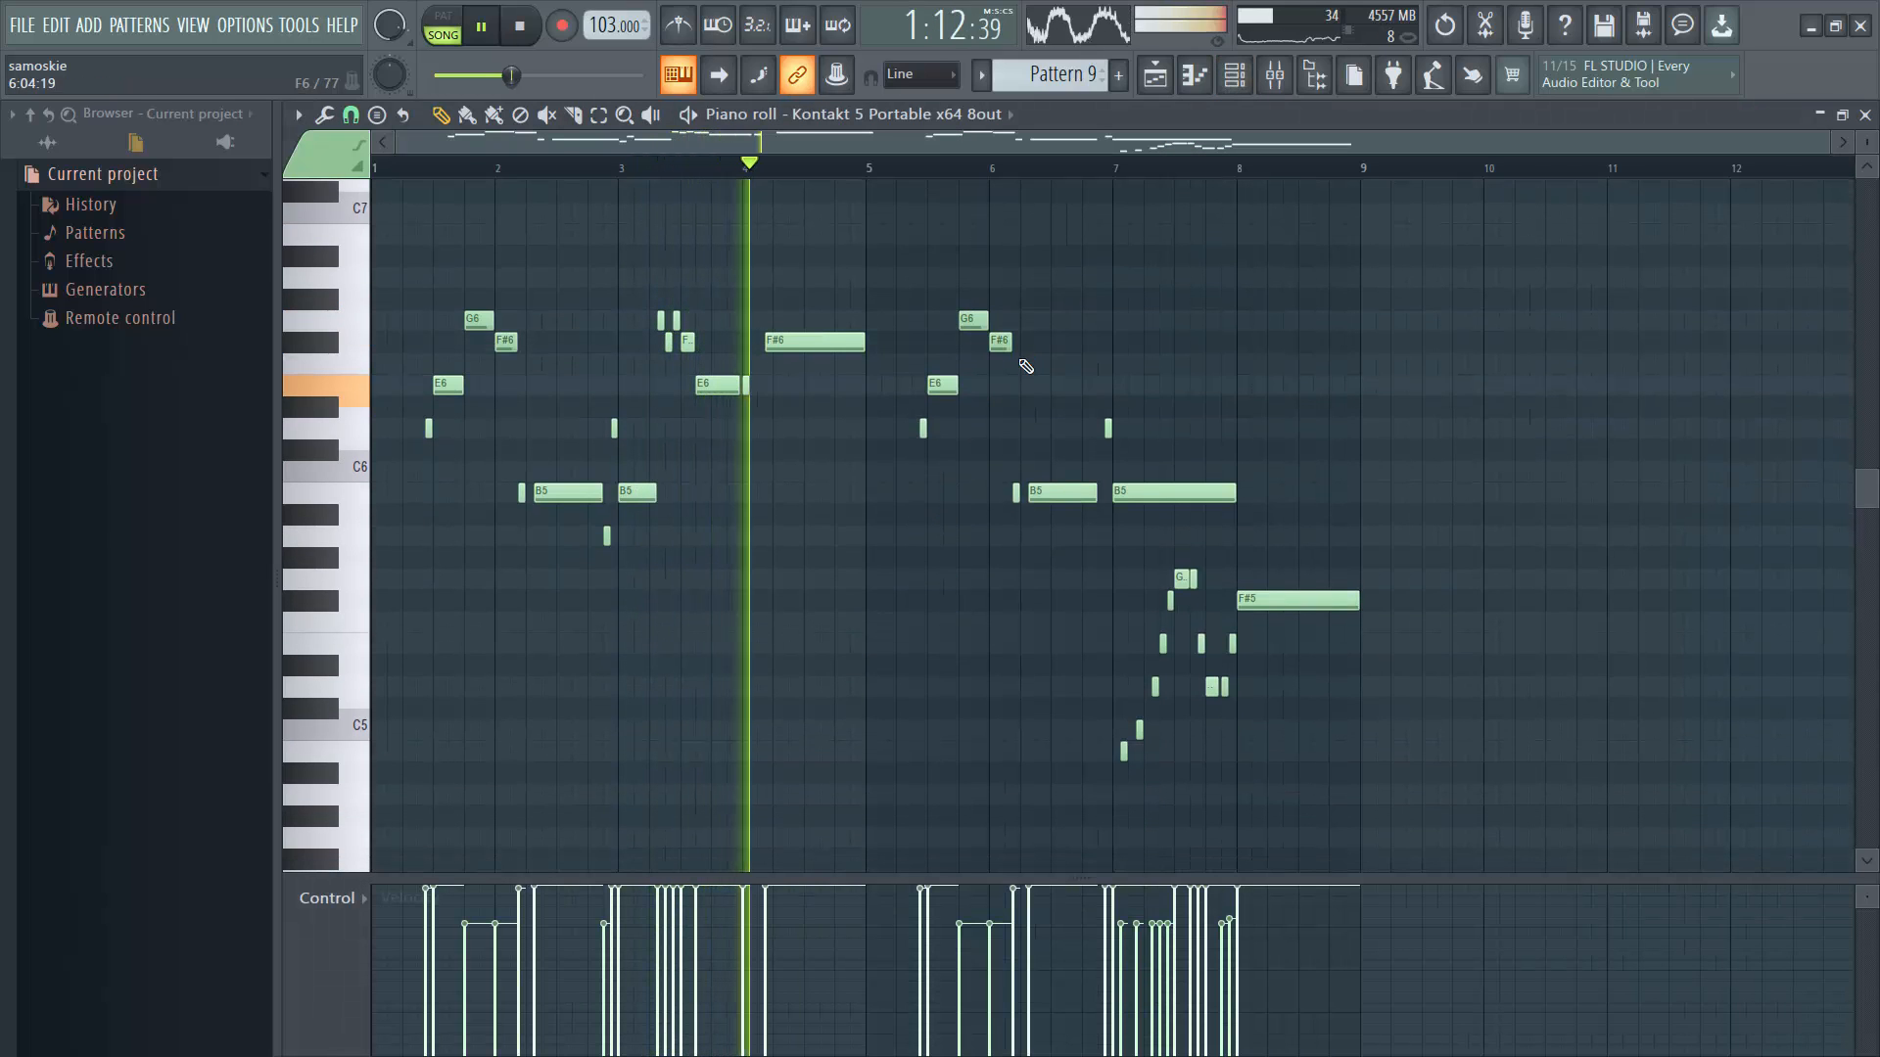
key(space)
click(1157, 76)
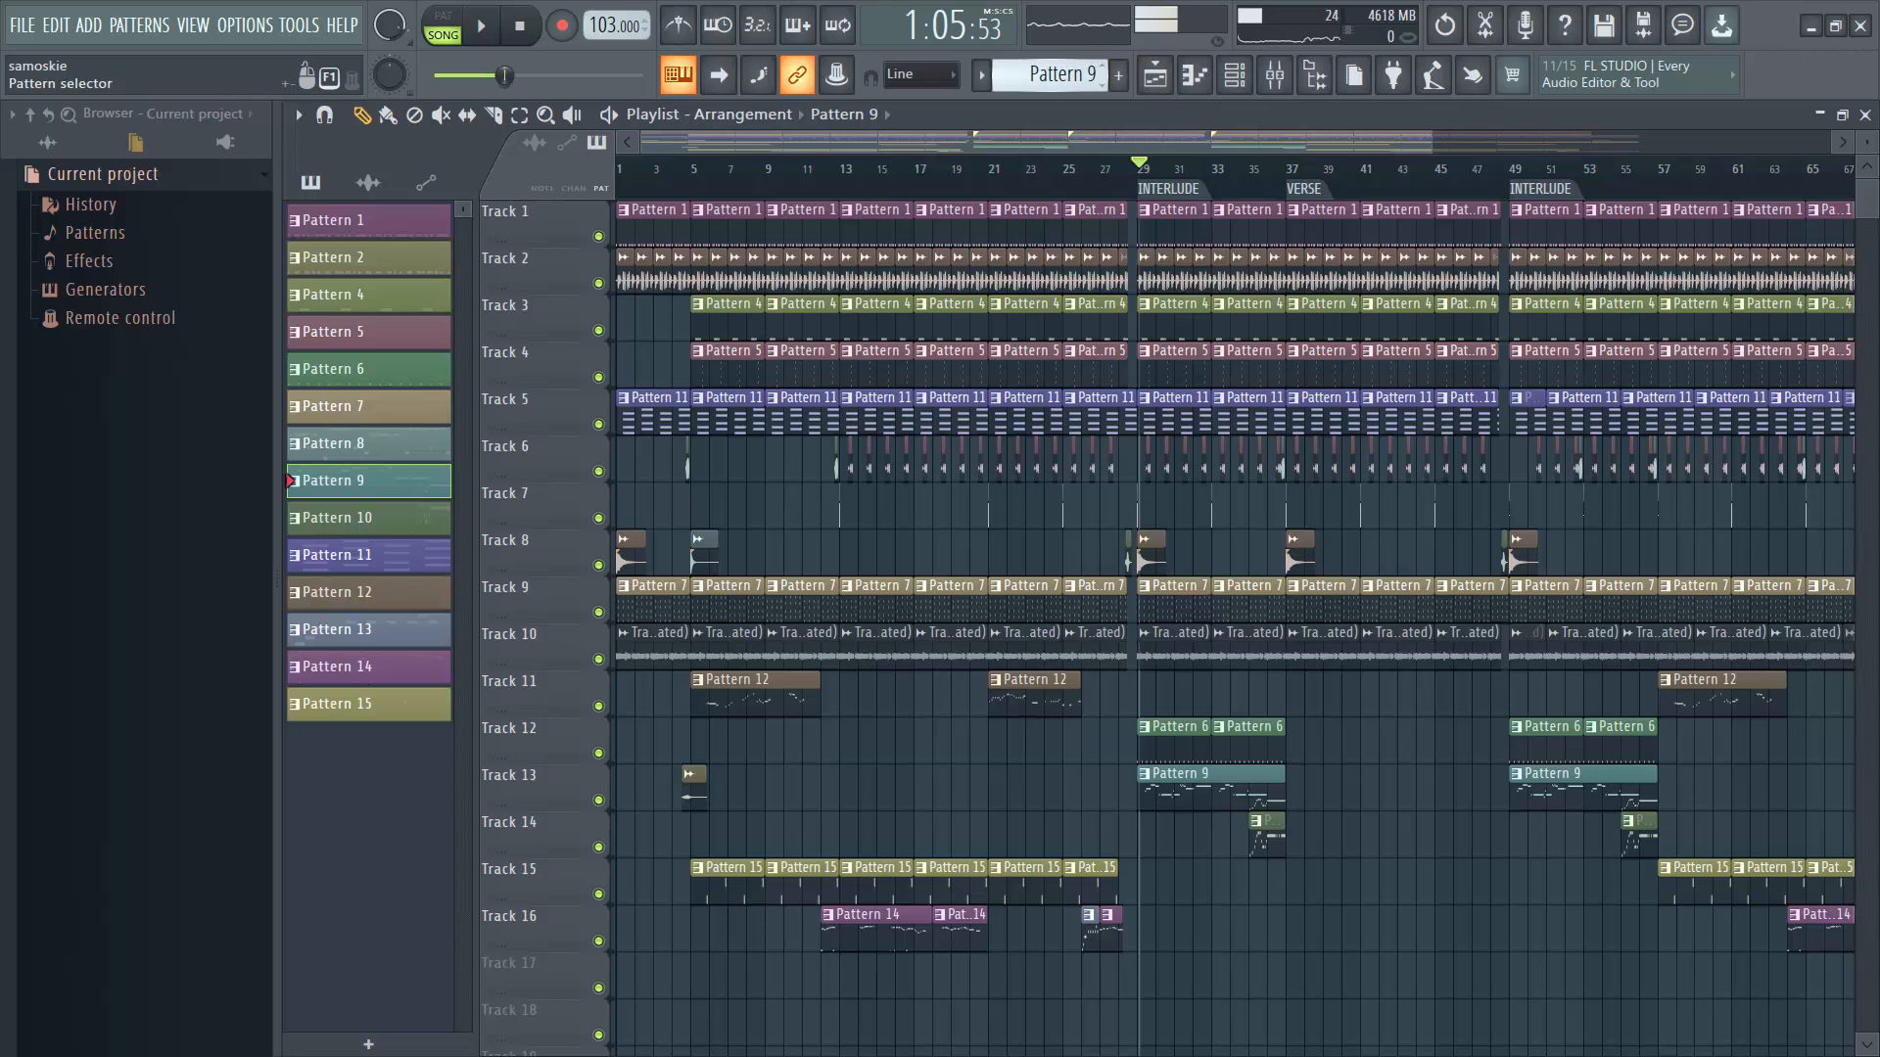
Switch to Pattern 10 and open its Kontakt 5 Portable x64 8out #2 notes in the piano roll.
click(1275, 77)
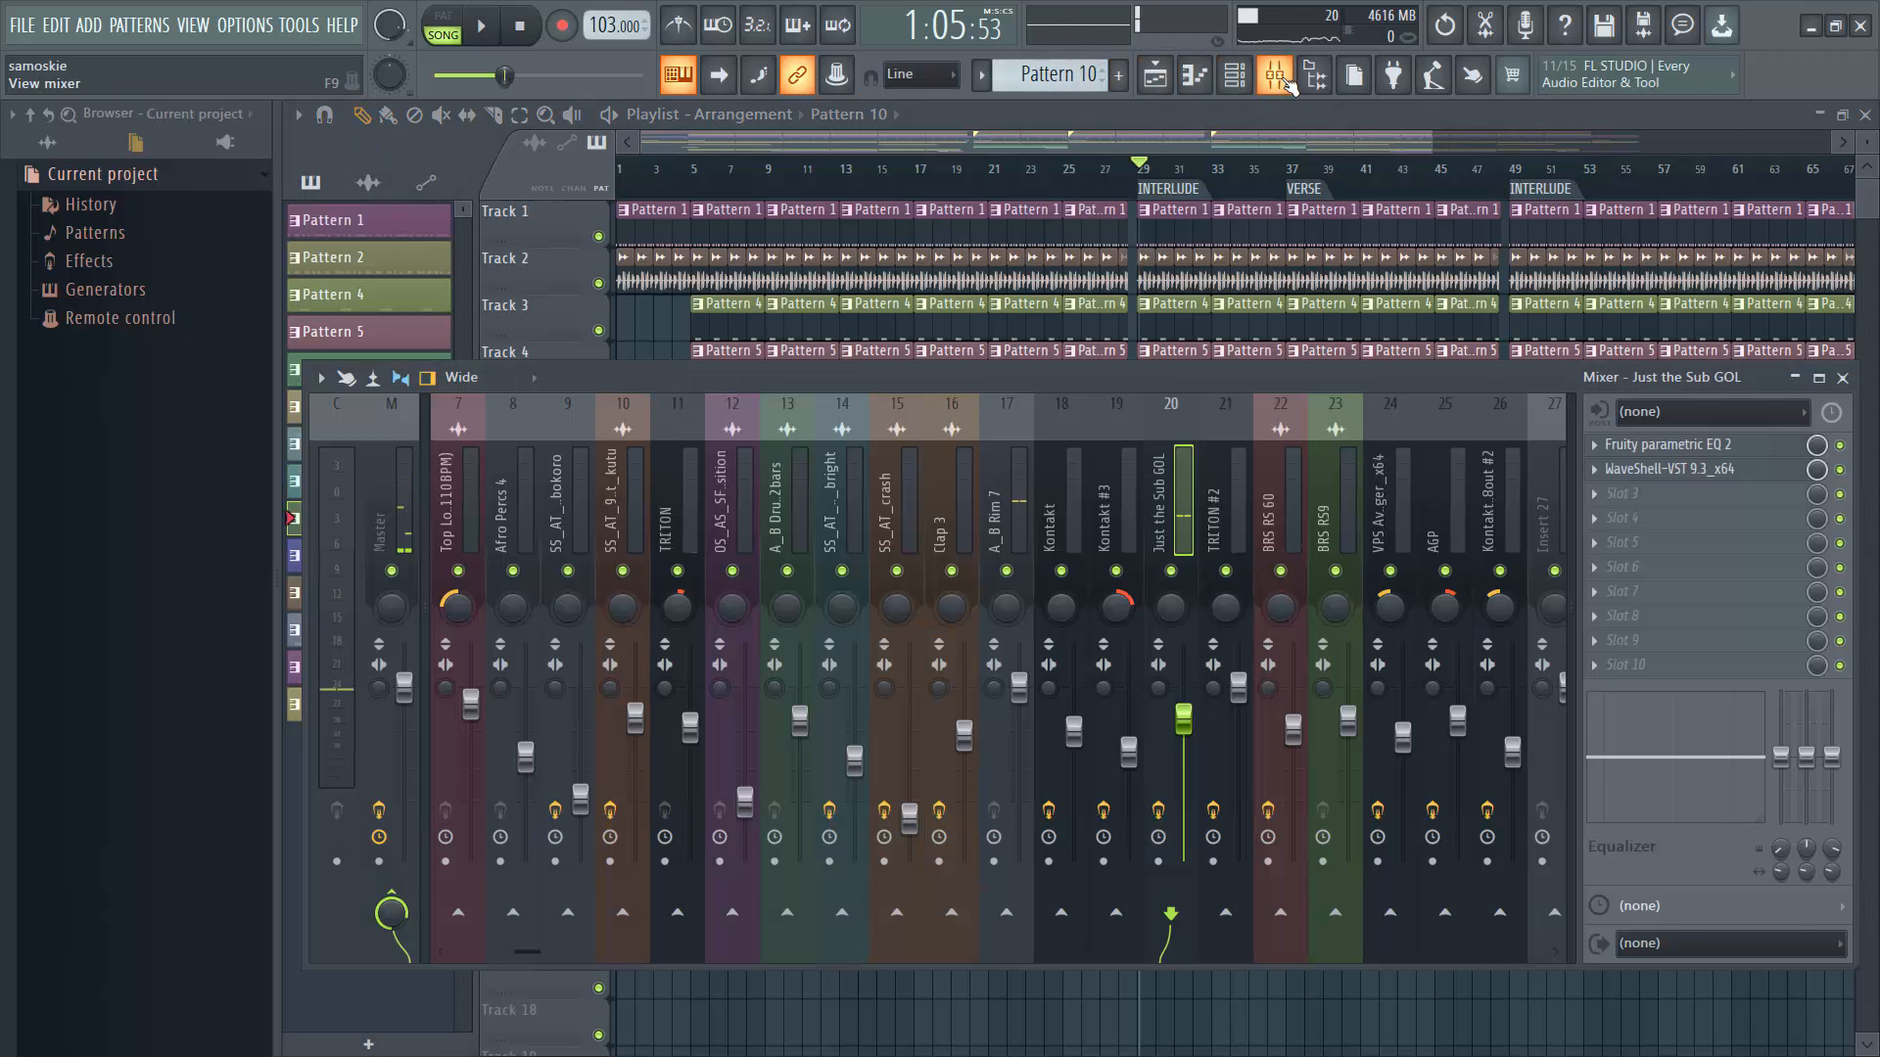
click(1283, 78)
click(1237, 78)
scroll(1267, 344, down, 3)
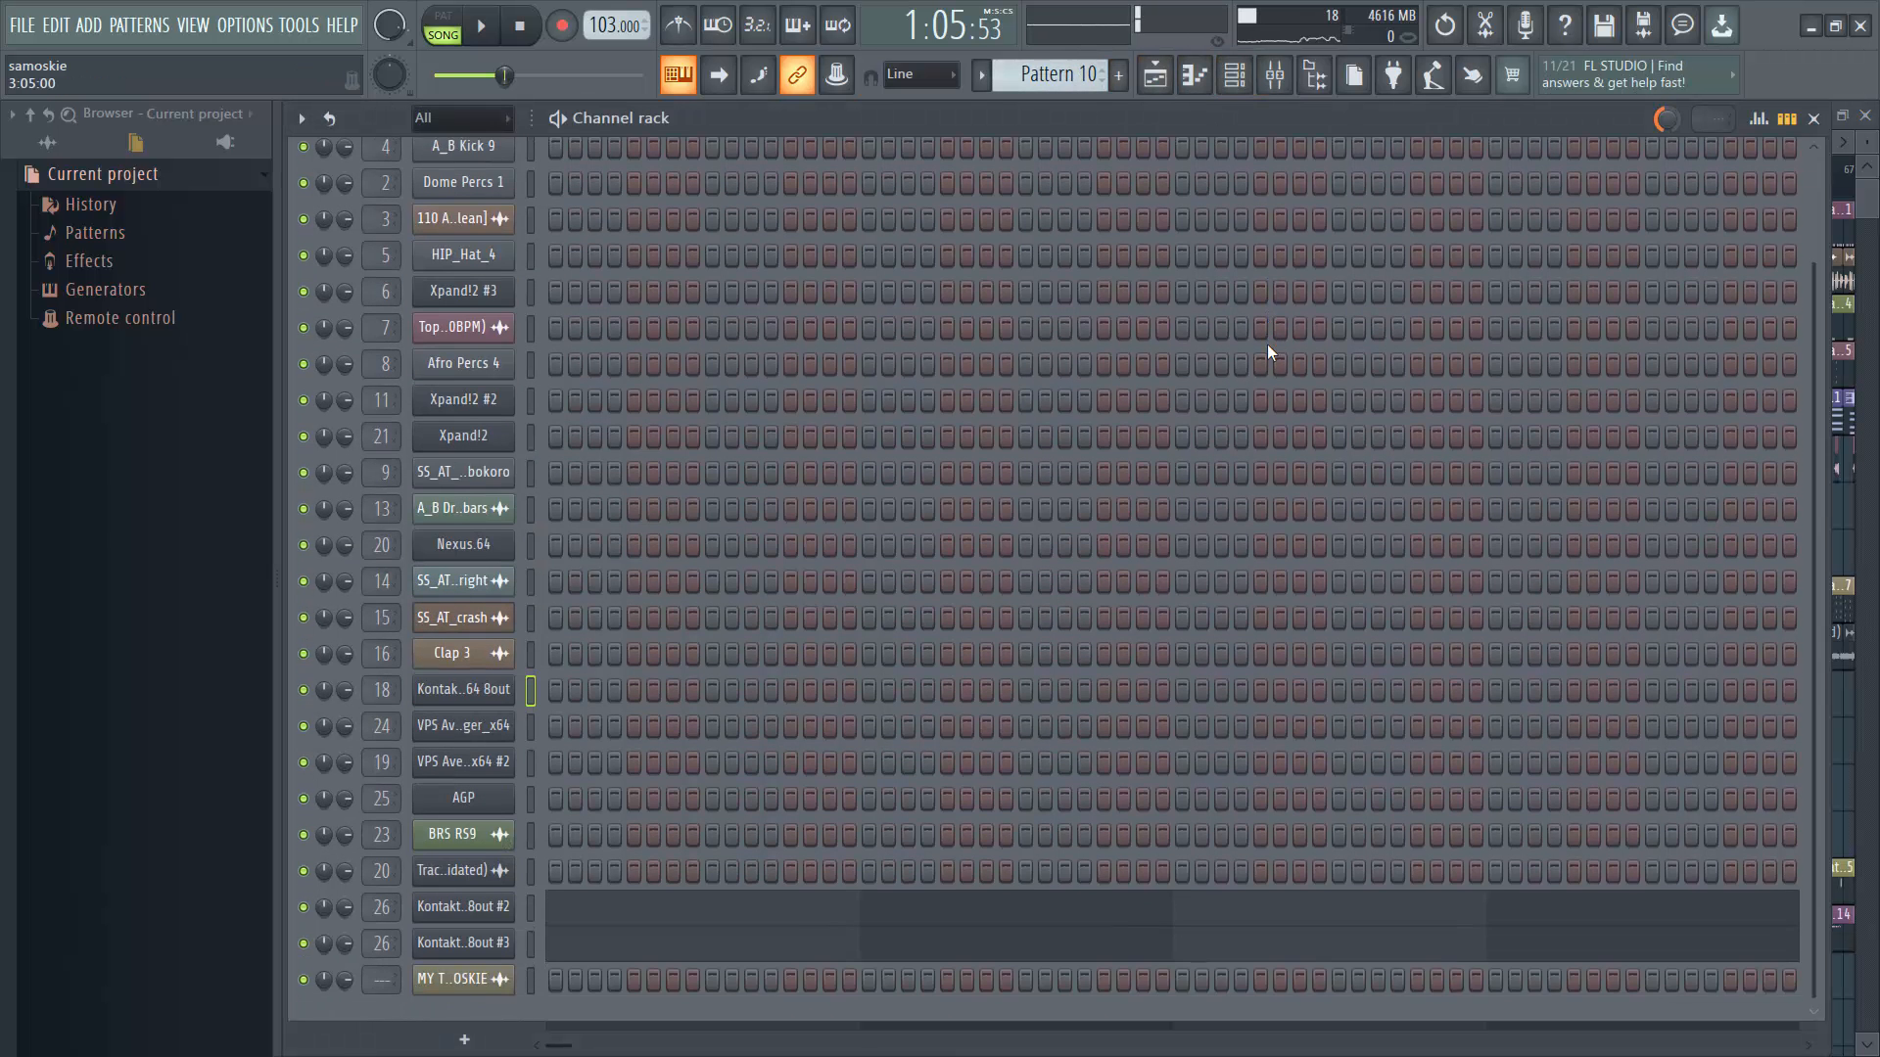
click(716, 915)
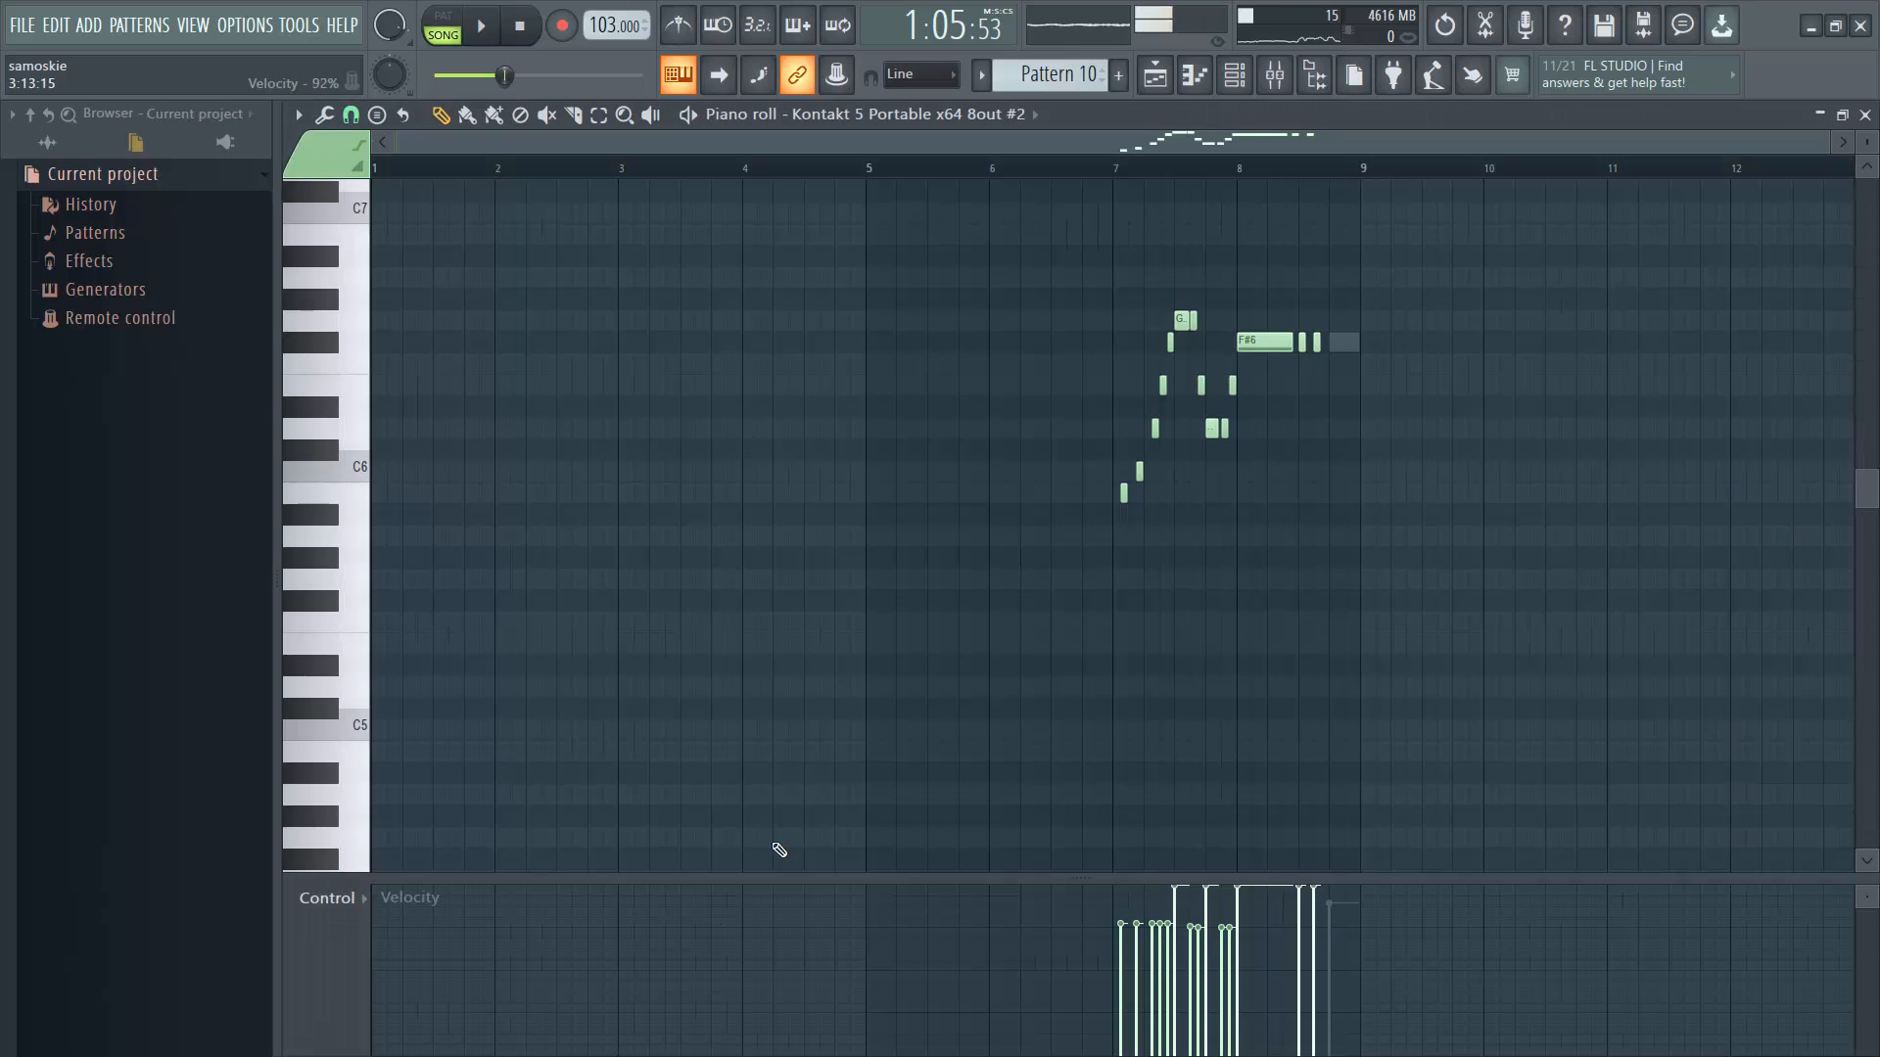
Audition Pattern 10's Kontakt run within the song from bar 35, and return to the playlist.
key(space)
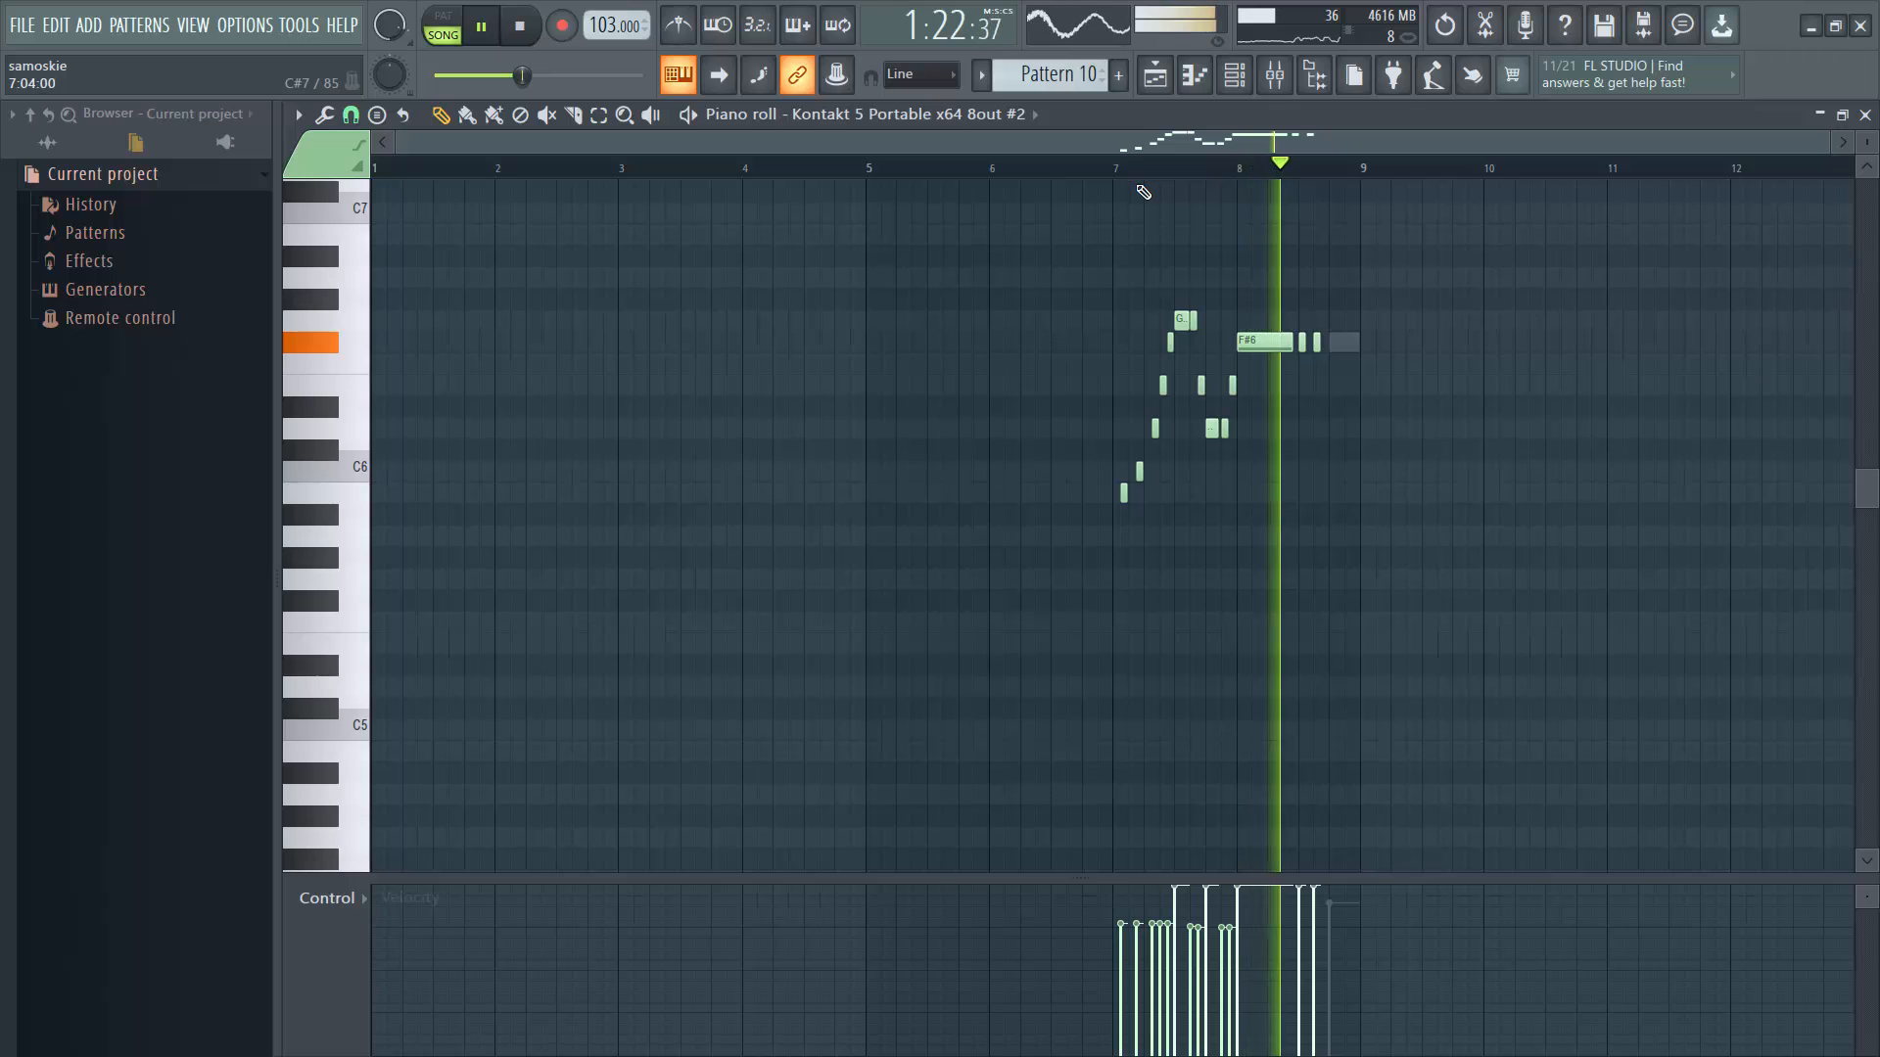
key(space)
key(F5)
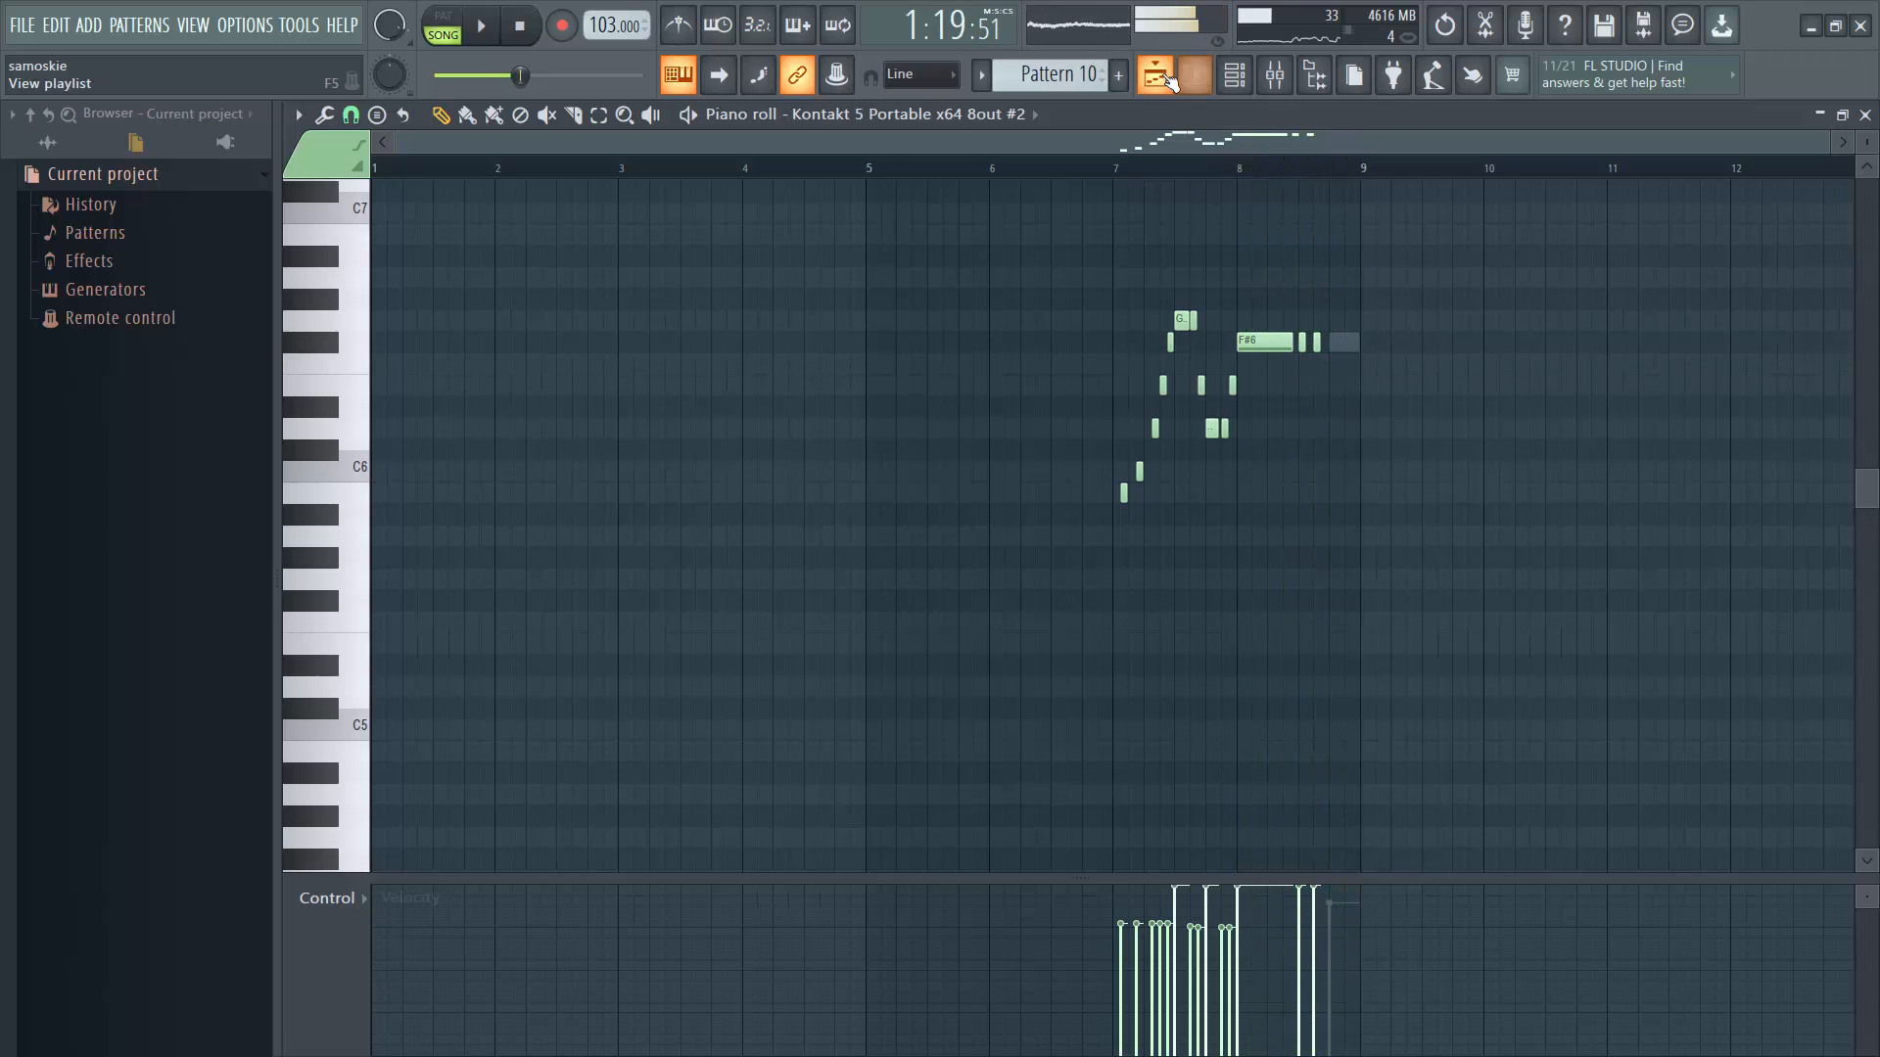
Play the arrangement around the Pattern 10 clip on Track 14, up to the verse.
scroll(1301, 842, up, 5)
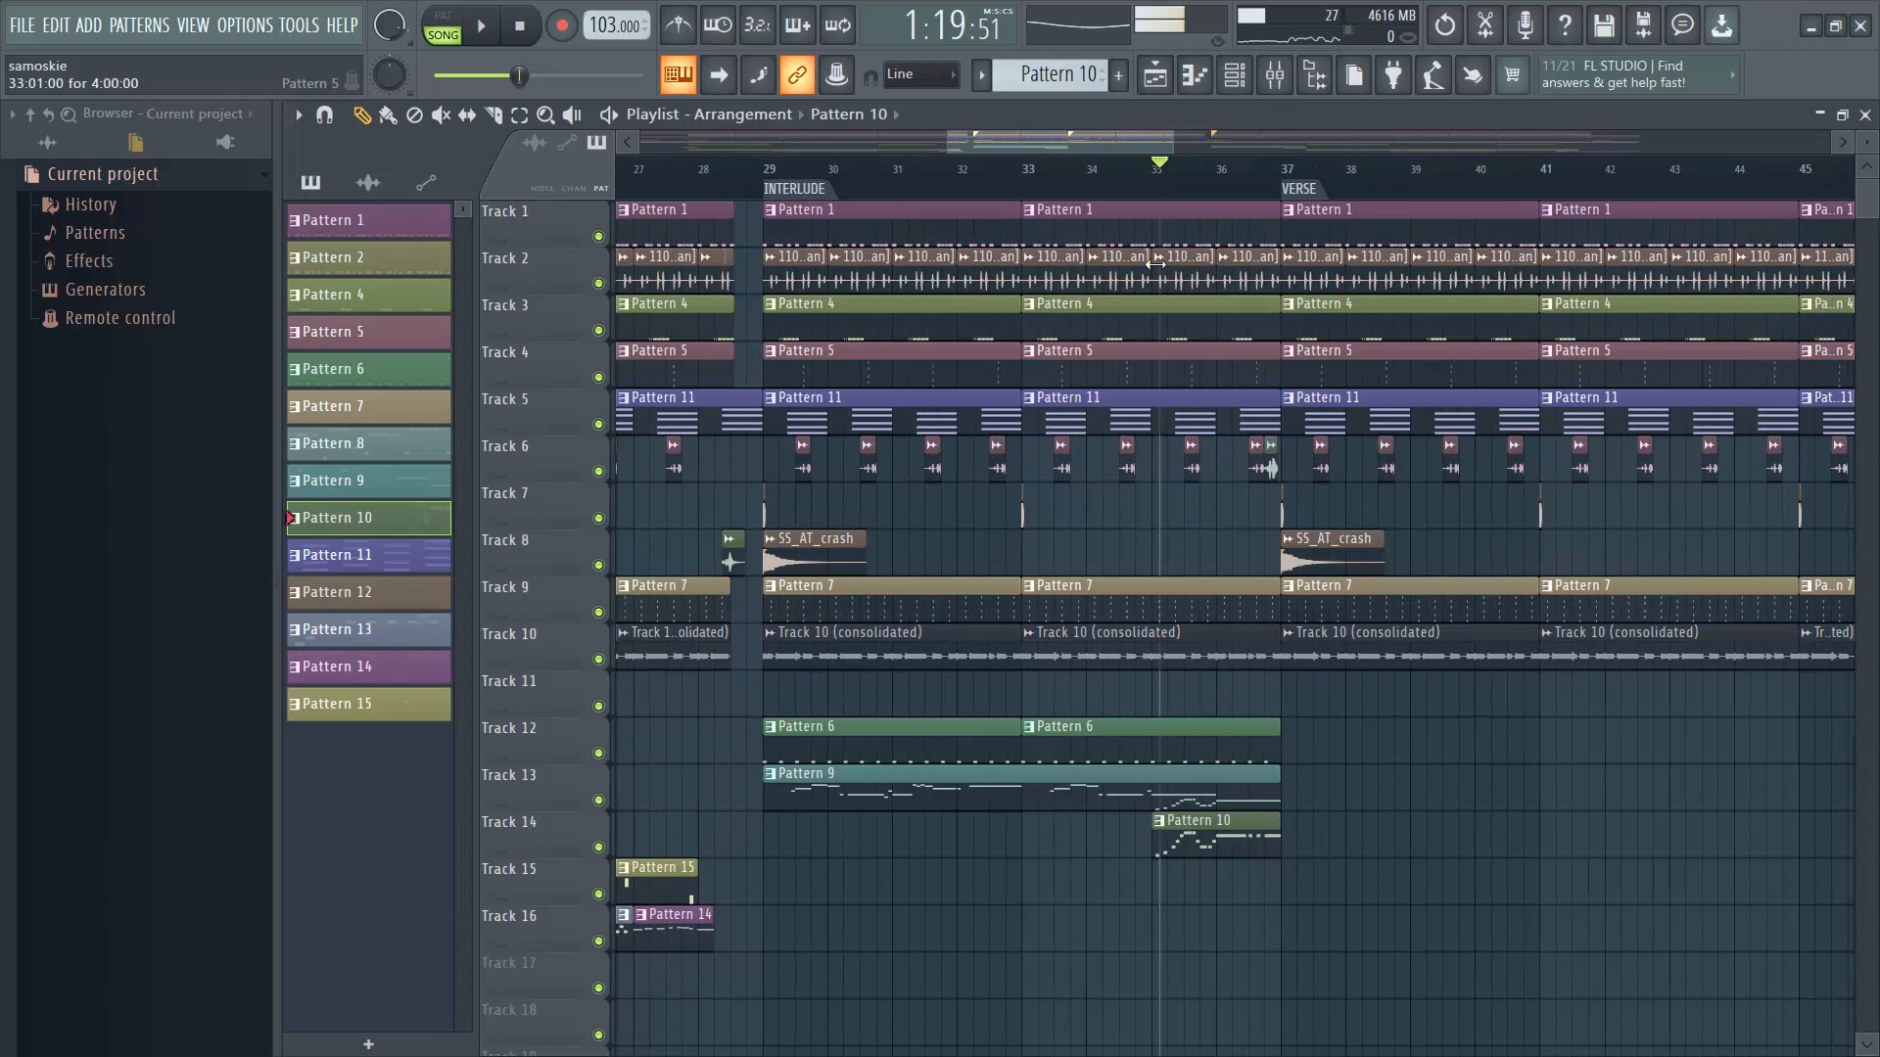
key(space)
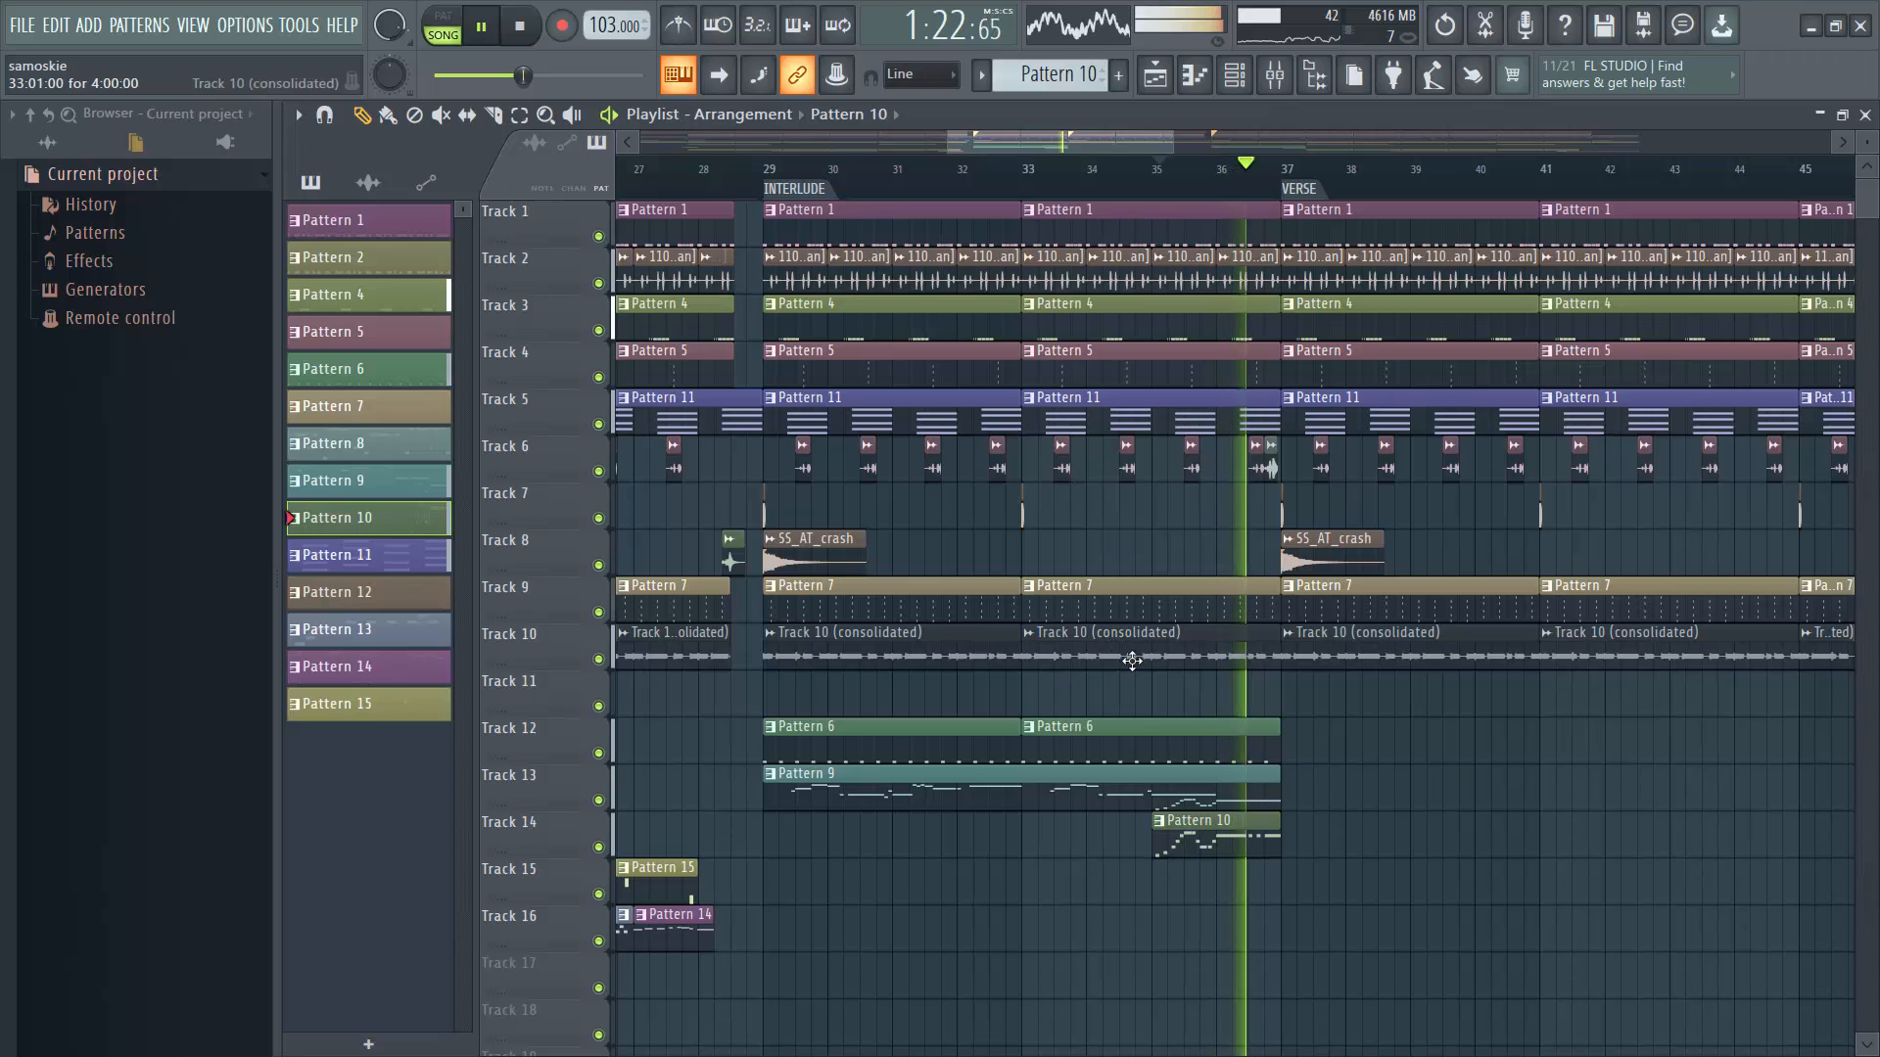
key(space)
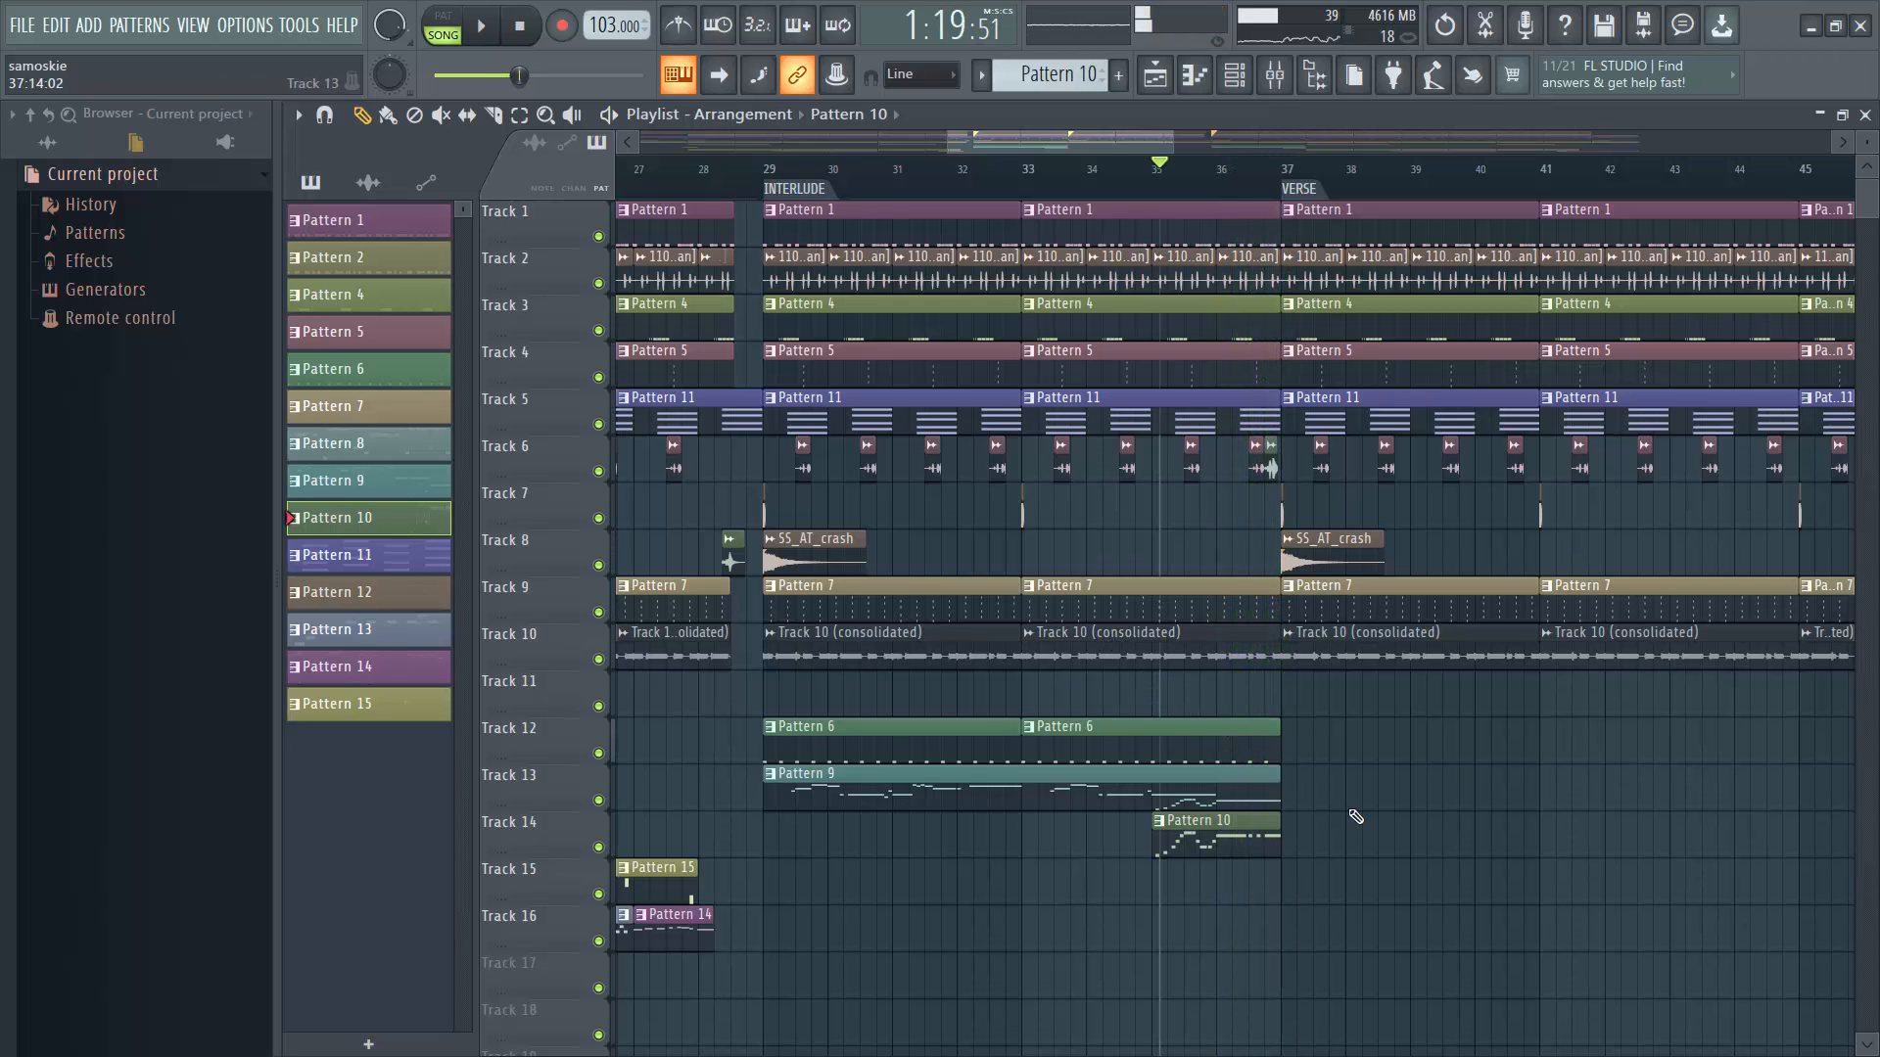
Look over the rest of the arrangement, and switch to Pattern 11 in the channel rack.
scroll(1356, 814, down, 1)
scroll(1362, 811, down, 2)
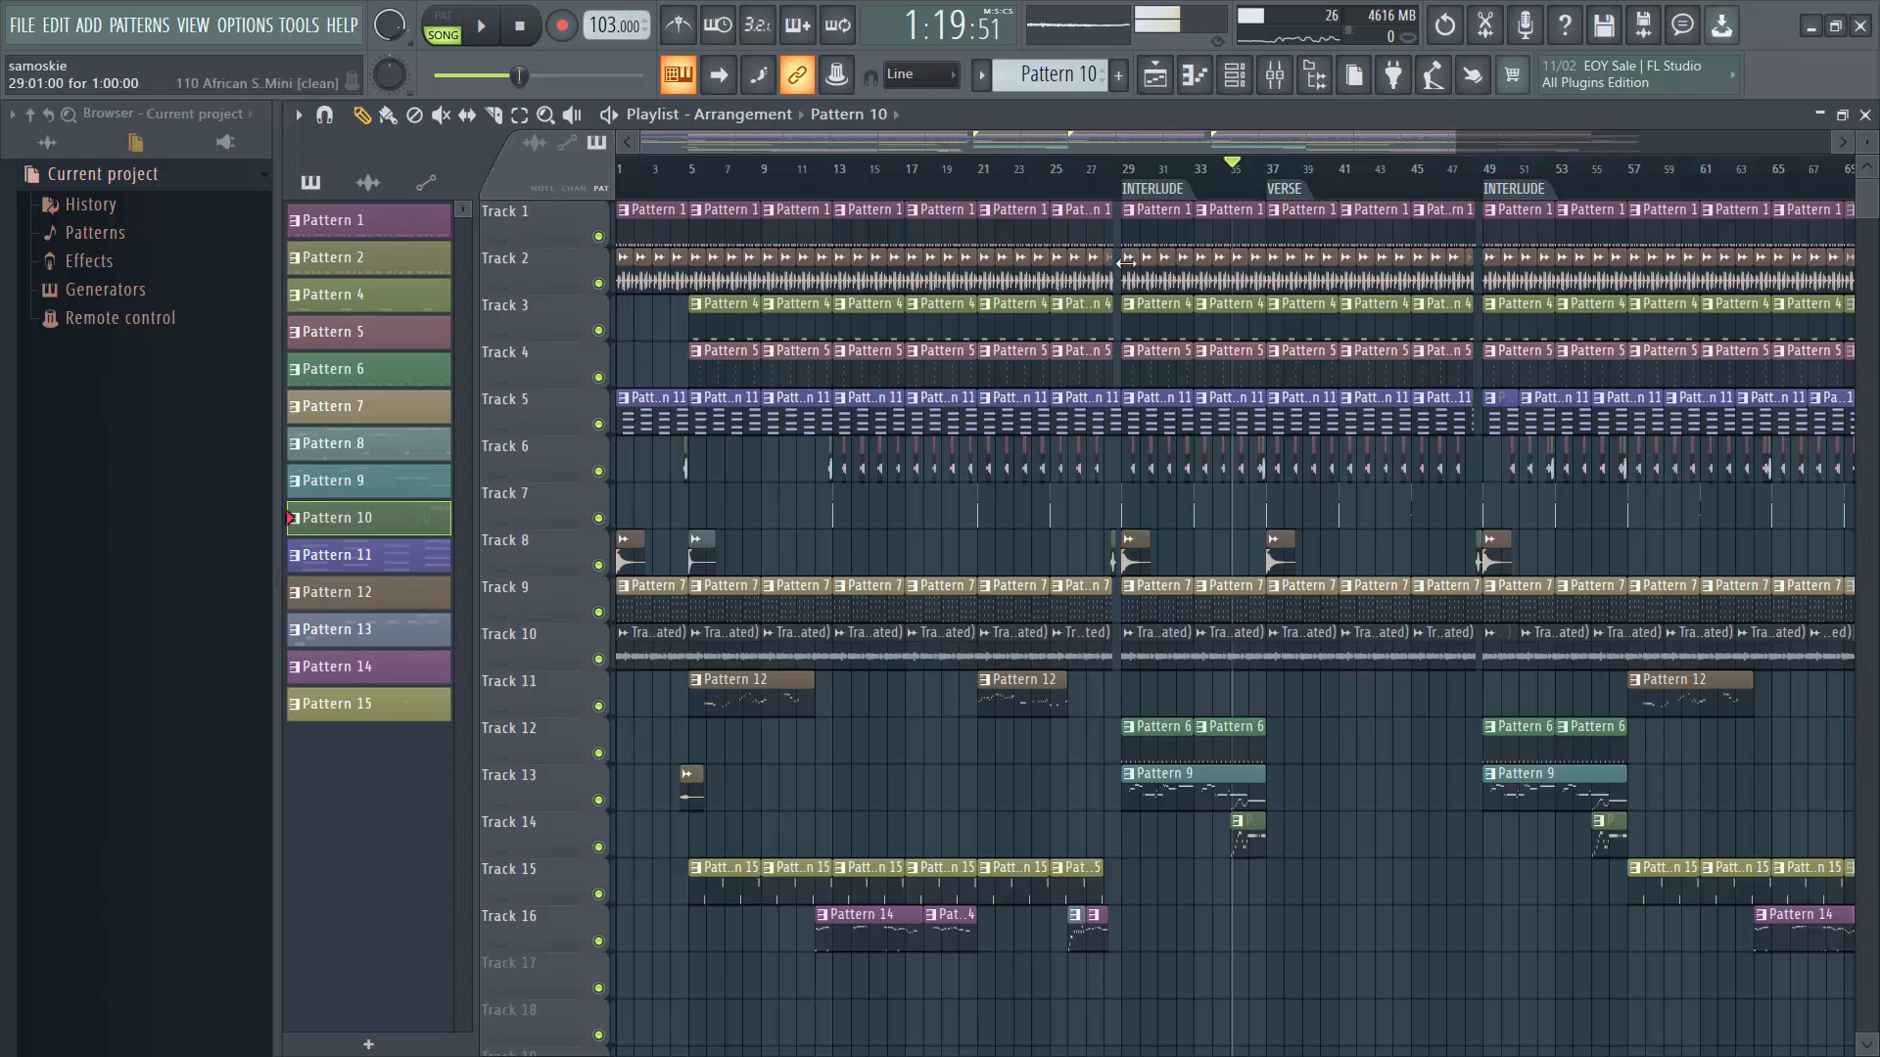
drag(1130, 147, 1369, 109)
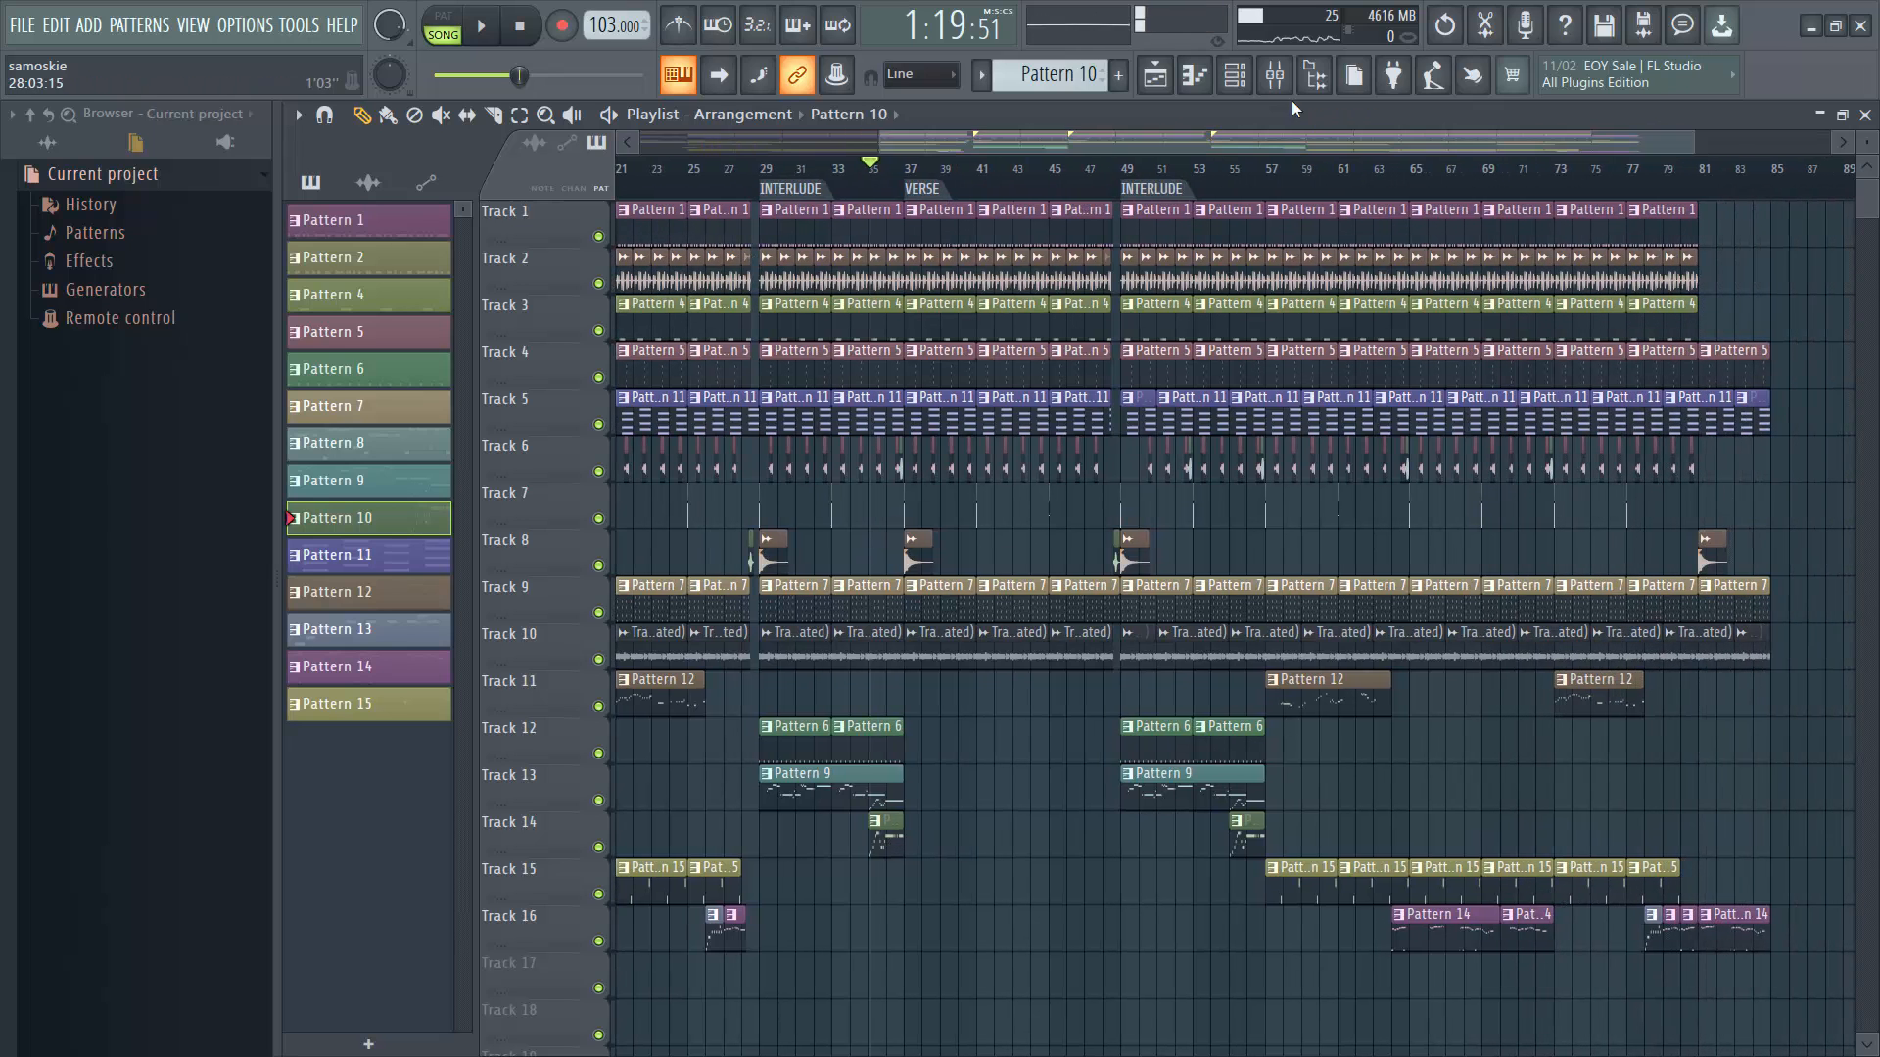
click(1240, 90)
drag(1073, 76, 1073, 69)
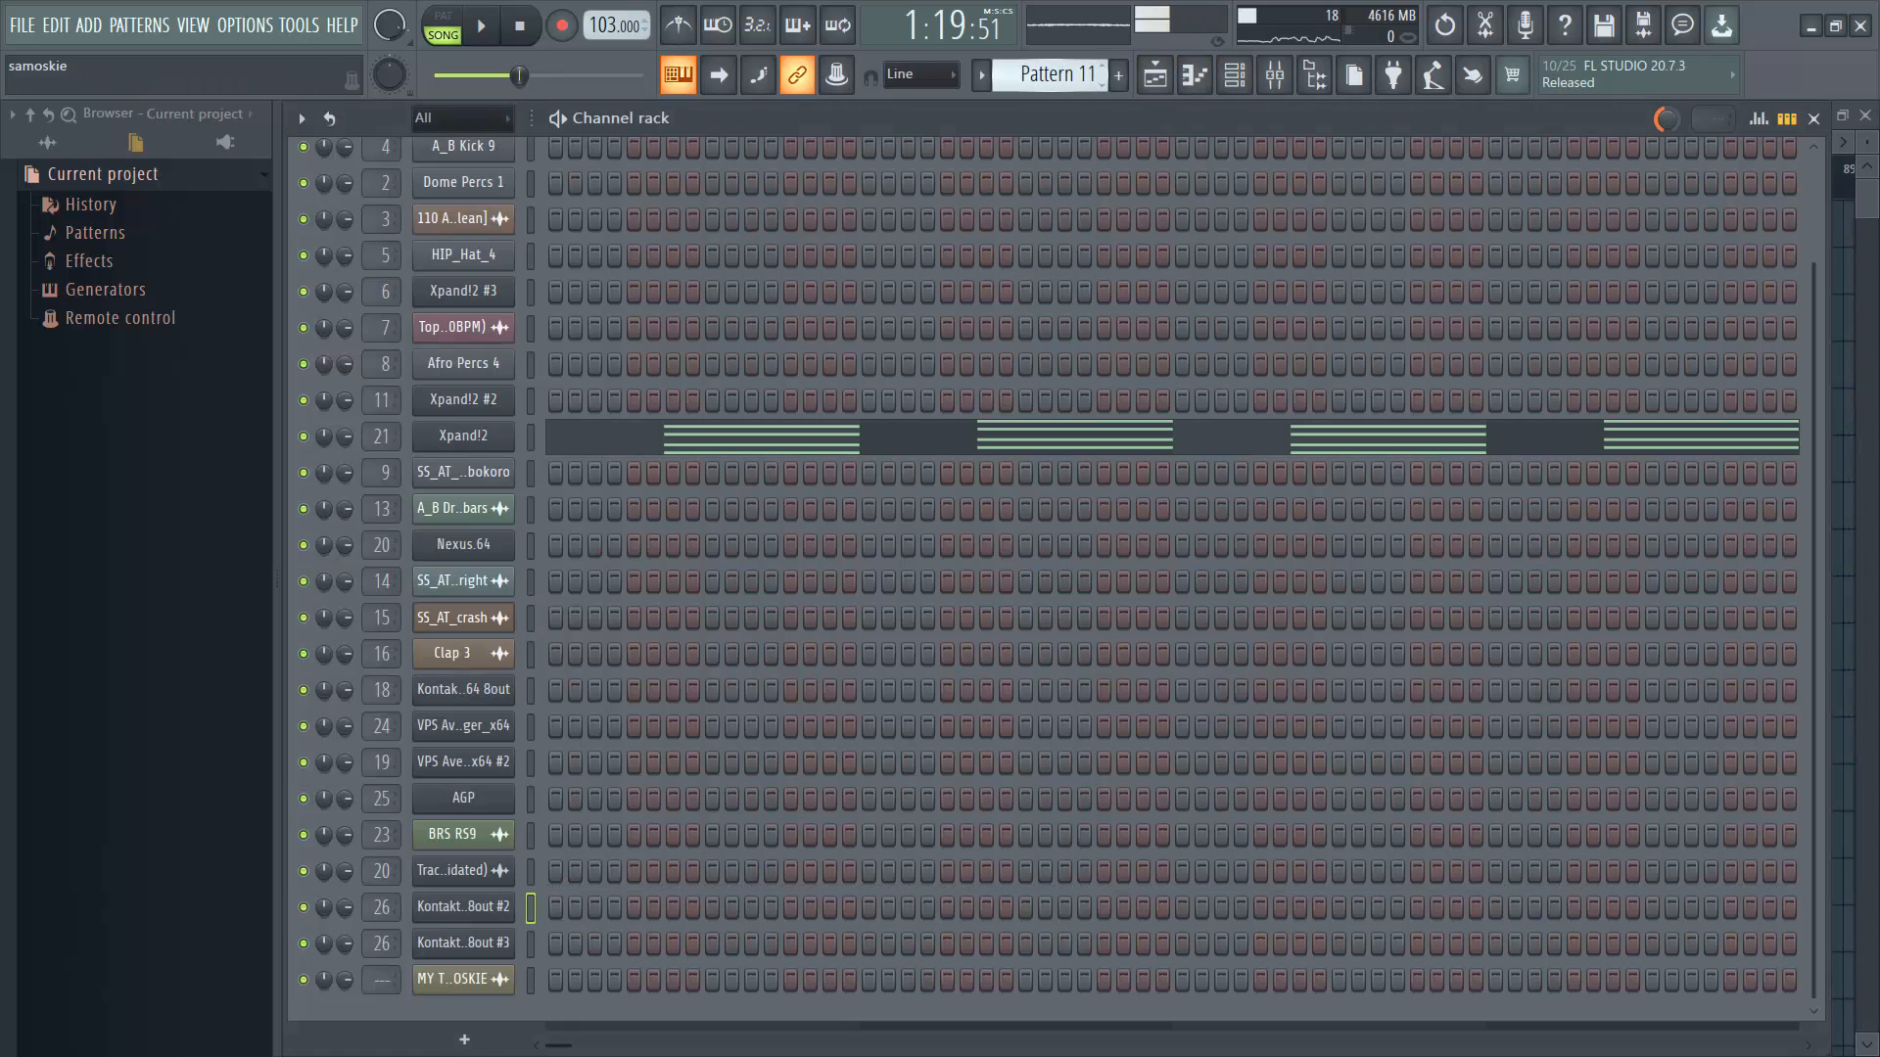
Check the preset of Pattern 11's Xpand!2 instrument, and open its chord notes in the piano roll.
click(479, 446)
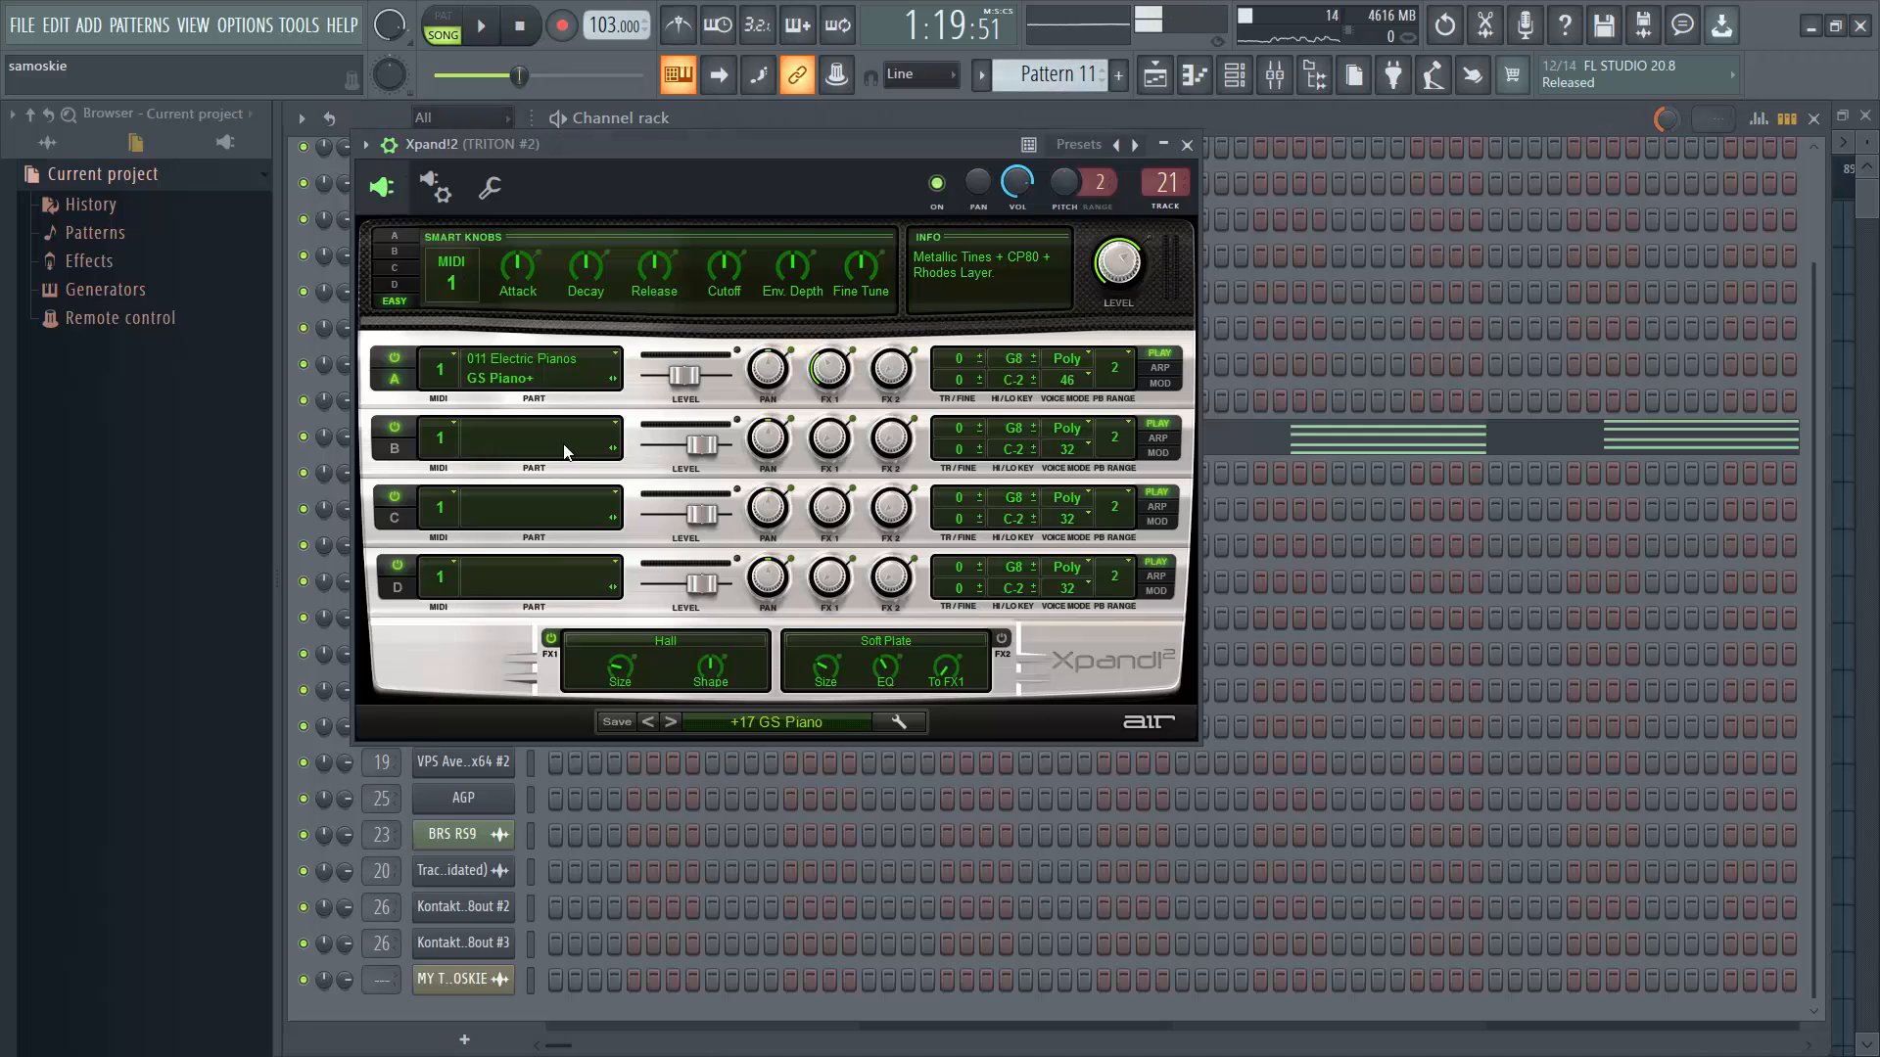
click(1188, 145)
click(616, 442)
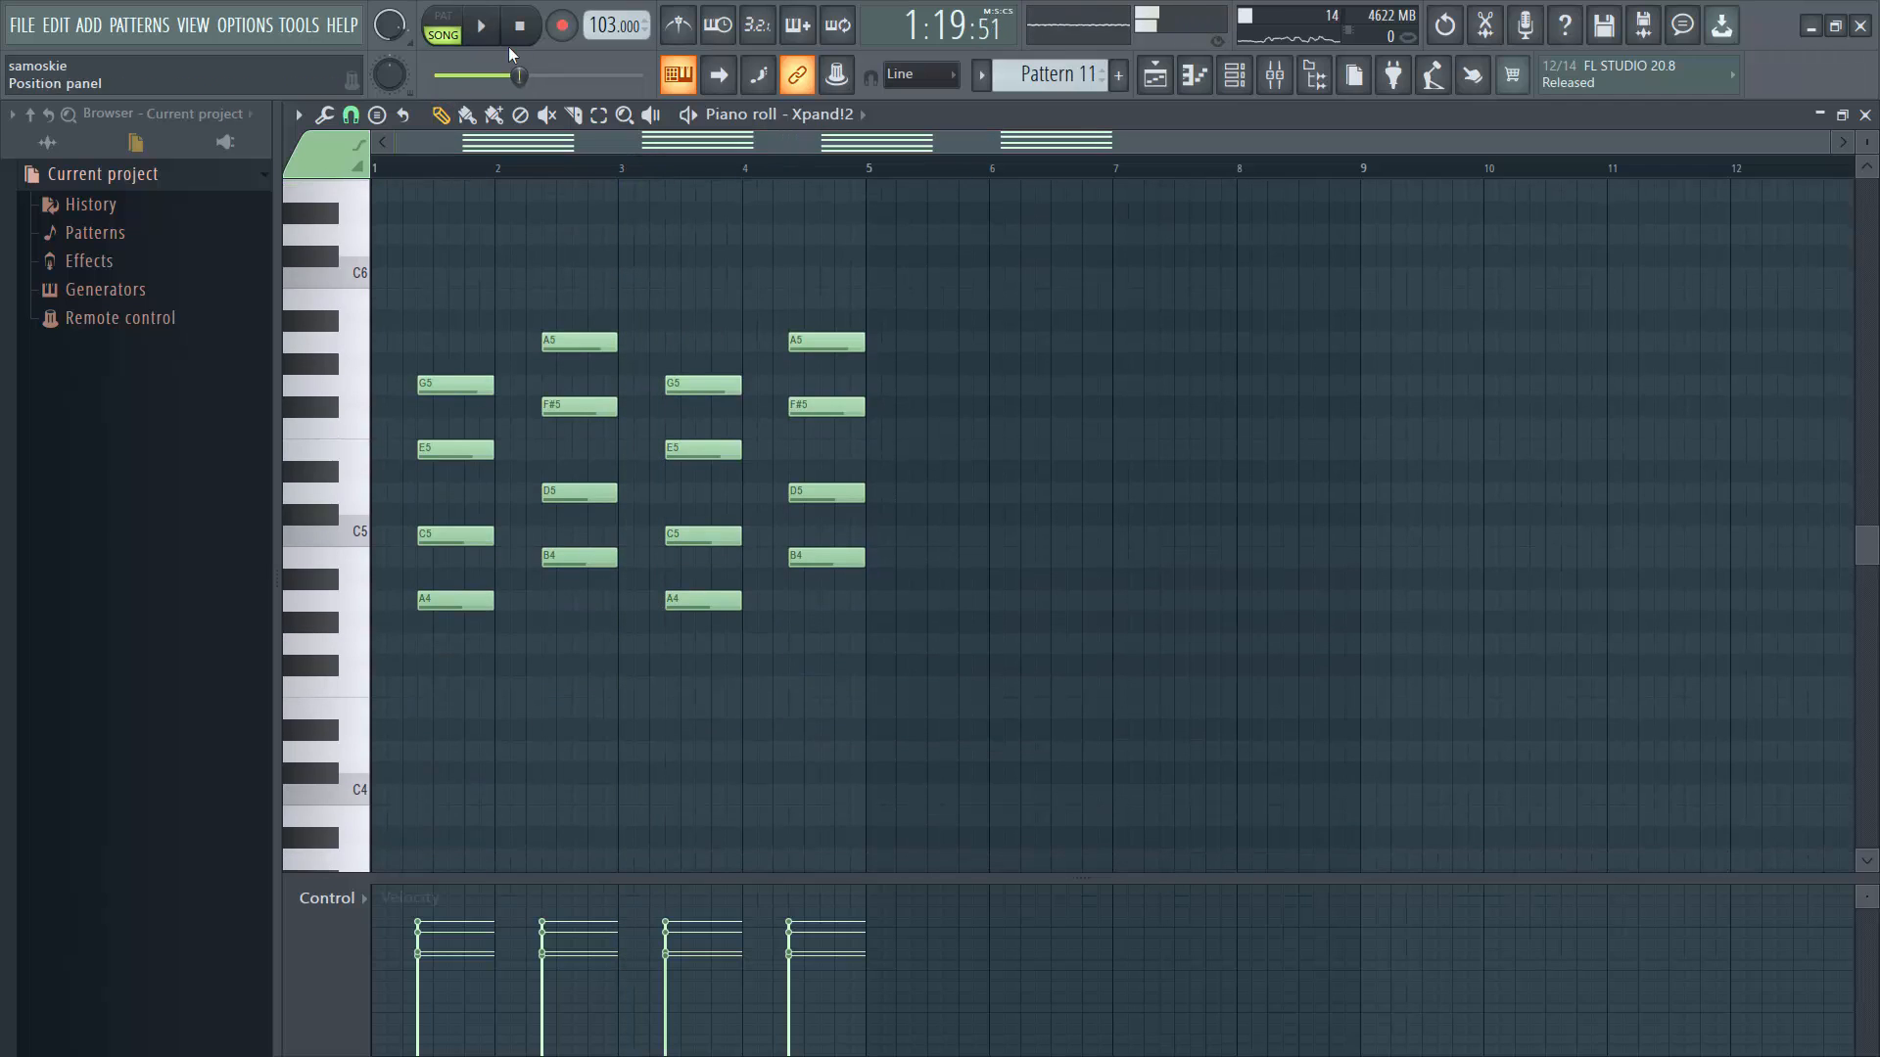
Change playback to pattern mode and audition Pattern 11's Xpand!2 chords on their own.
click(452, 21)
key(space)
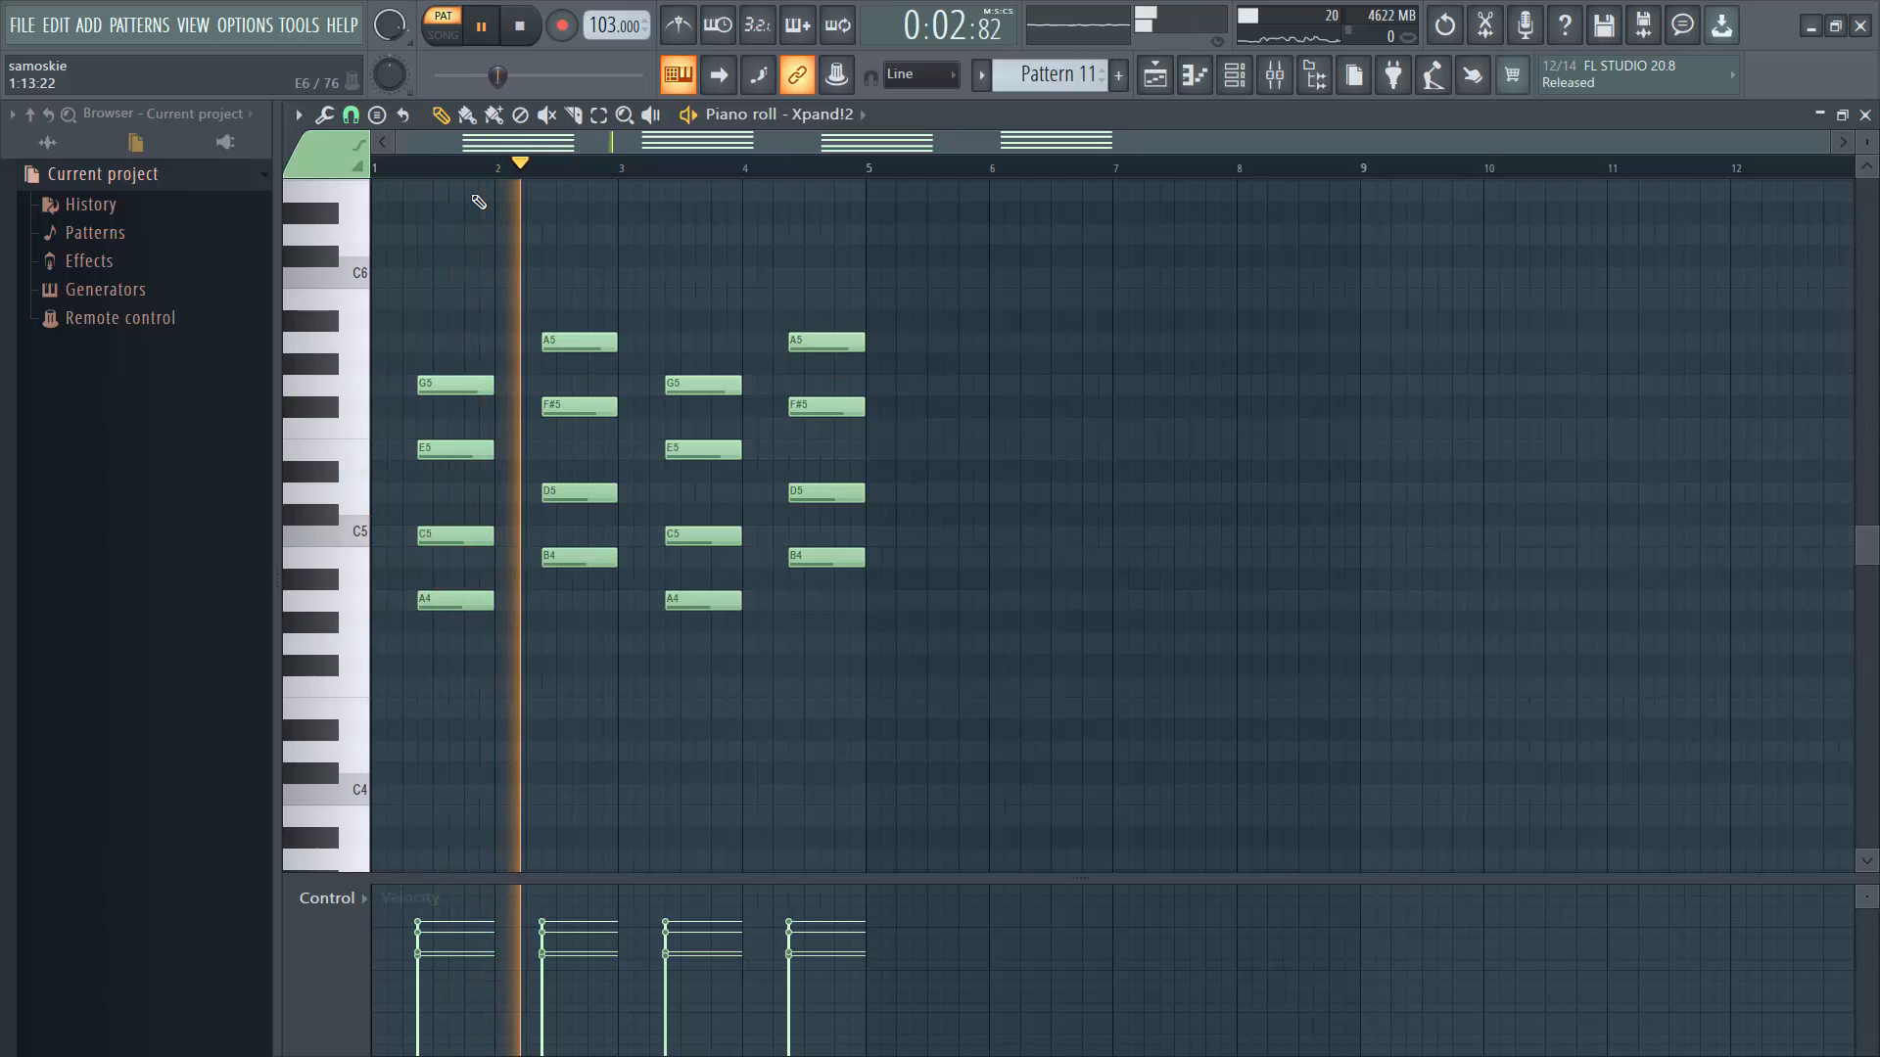
key(space)
Switch to Pattern 12 and examine its entire VPS Avenger_x64 melody in the piano roll.
click(1236, 77)
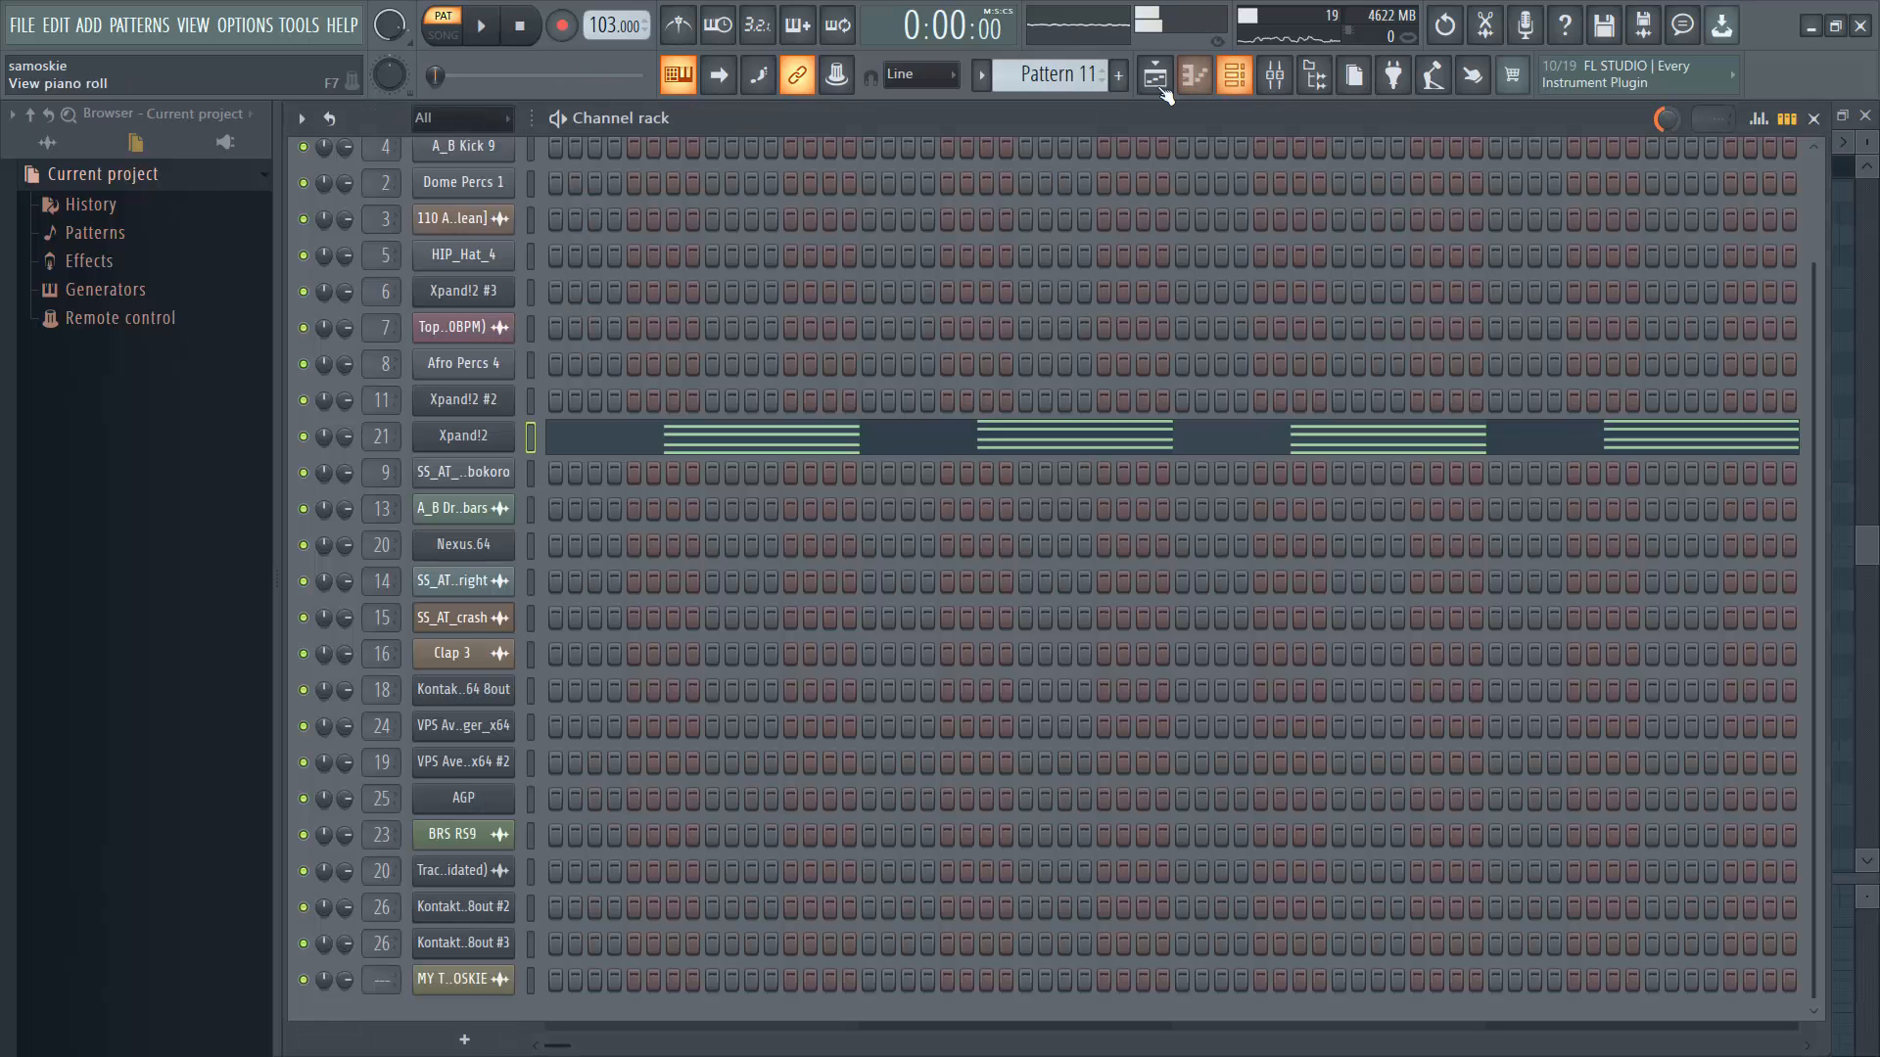
scroll(1058, 75, up, 1)
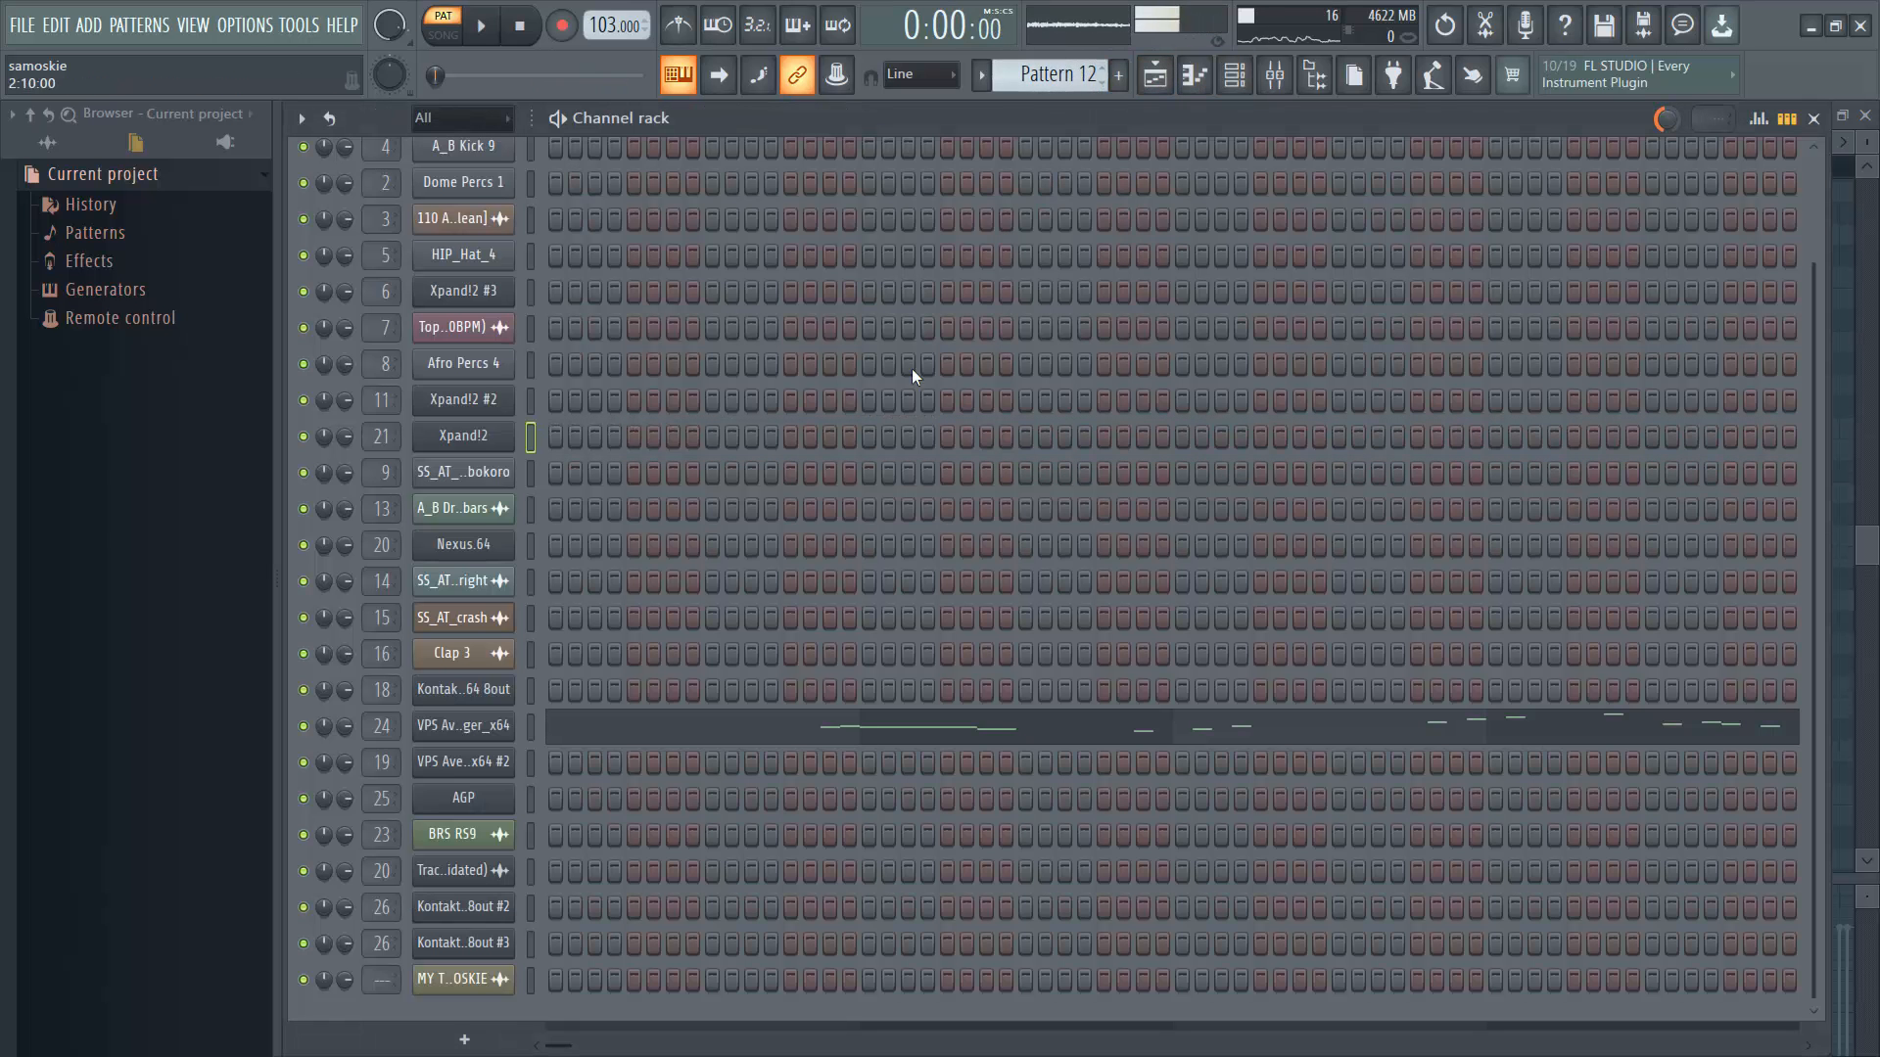
click(648, 738)
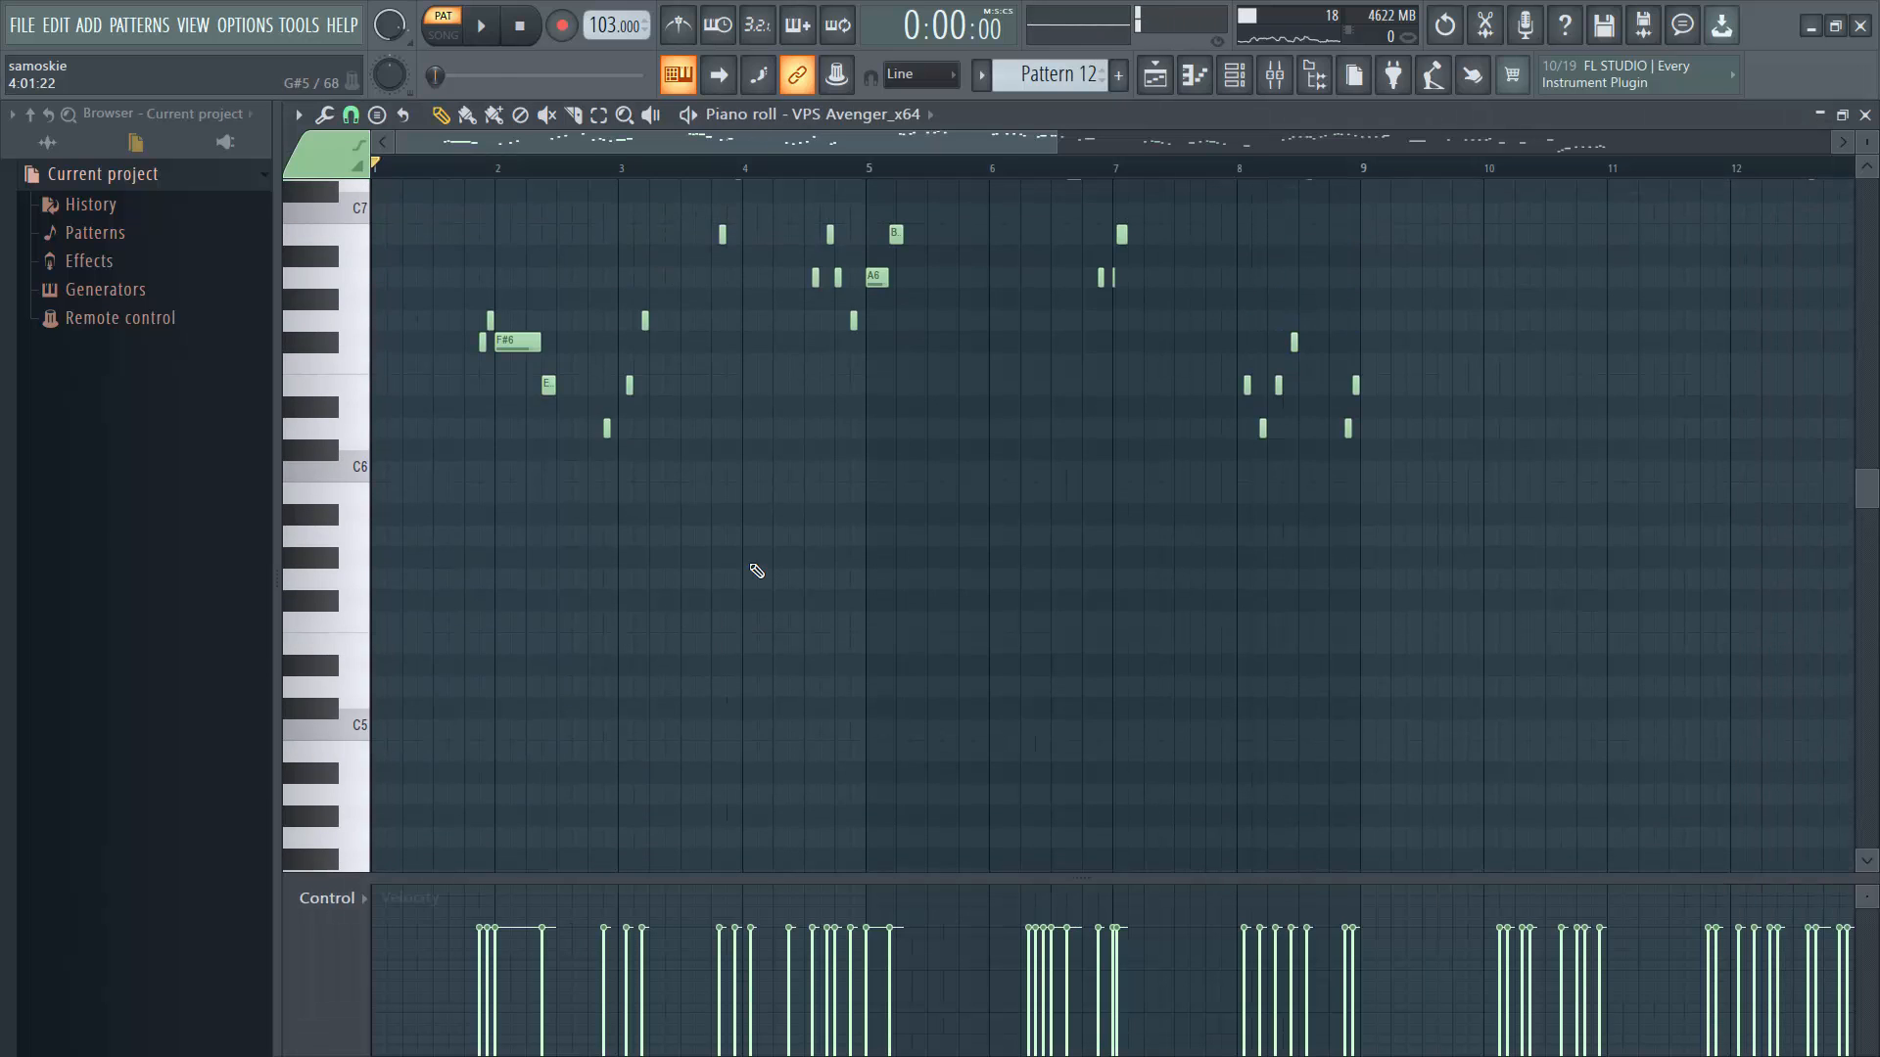
drag(1052, 142, 1863, 154)
scroll(1793, 235, down, 2)
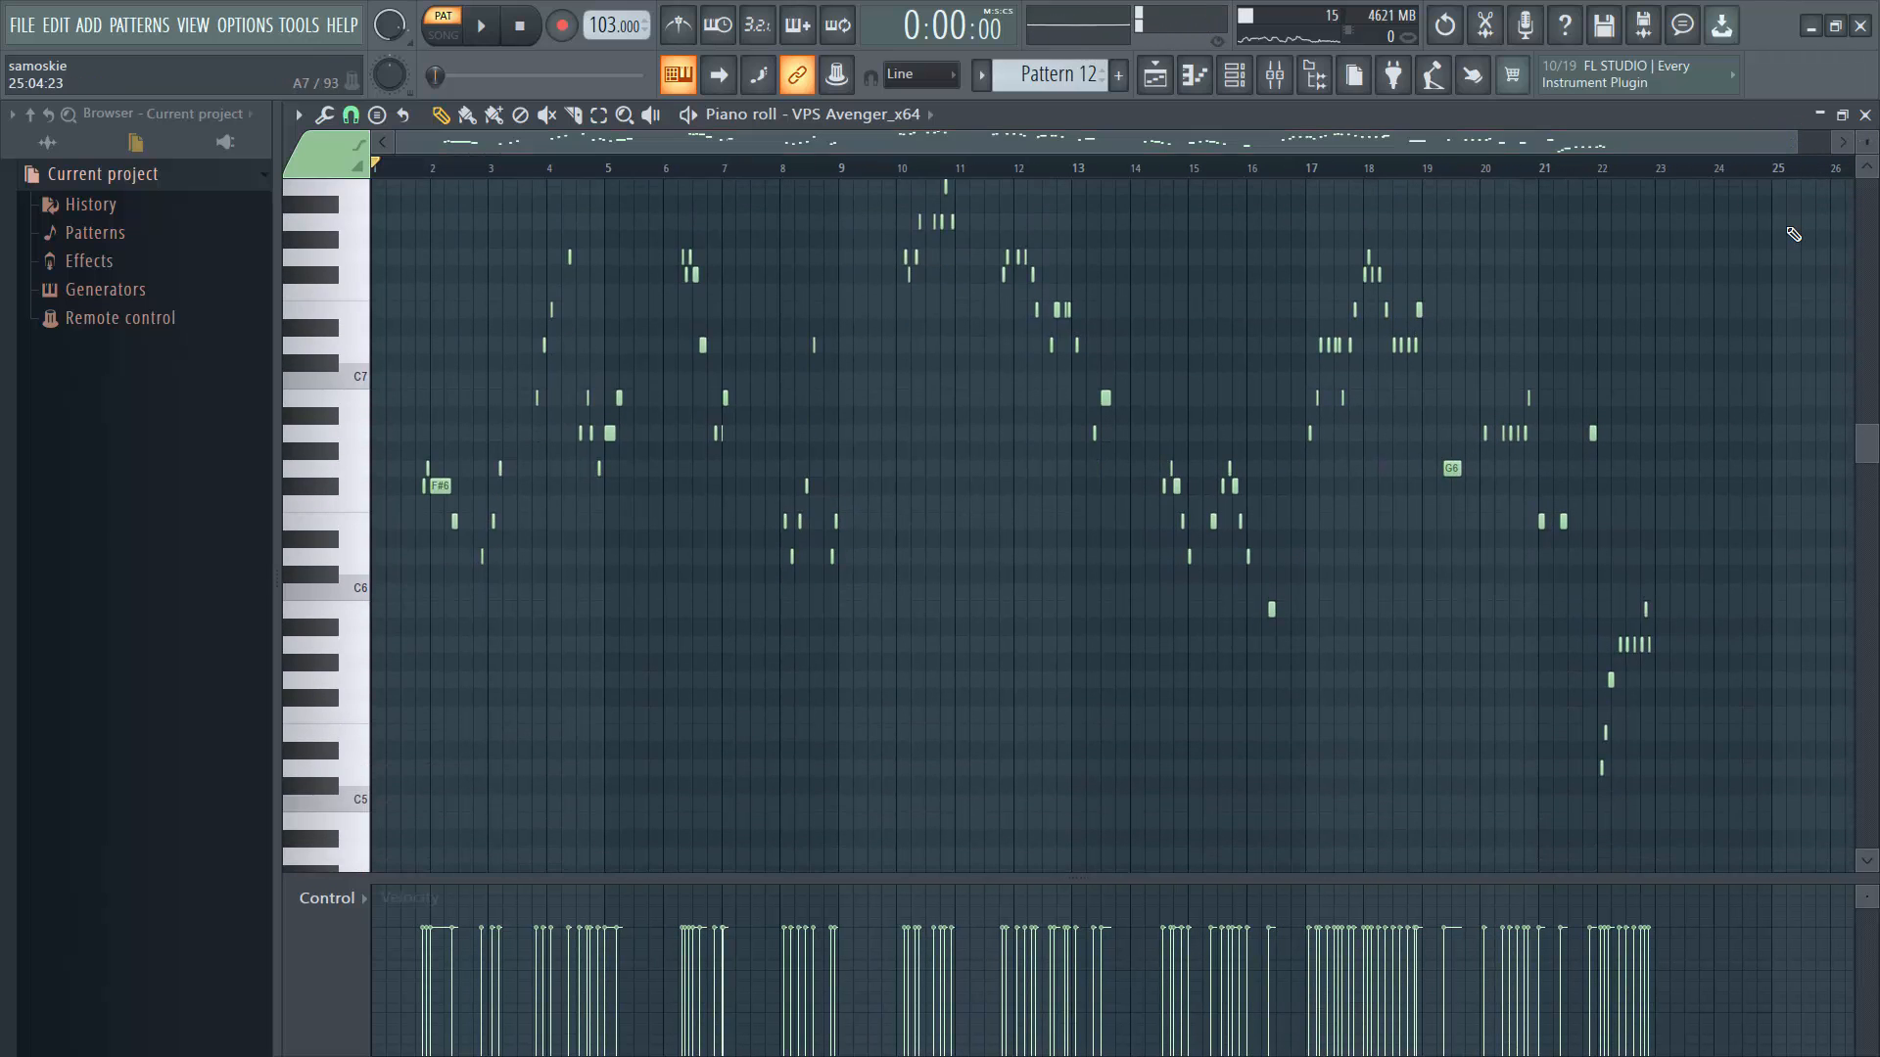
drag(1792, 142, 1672, 160)
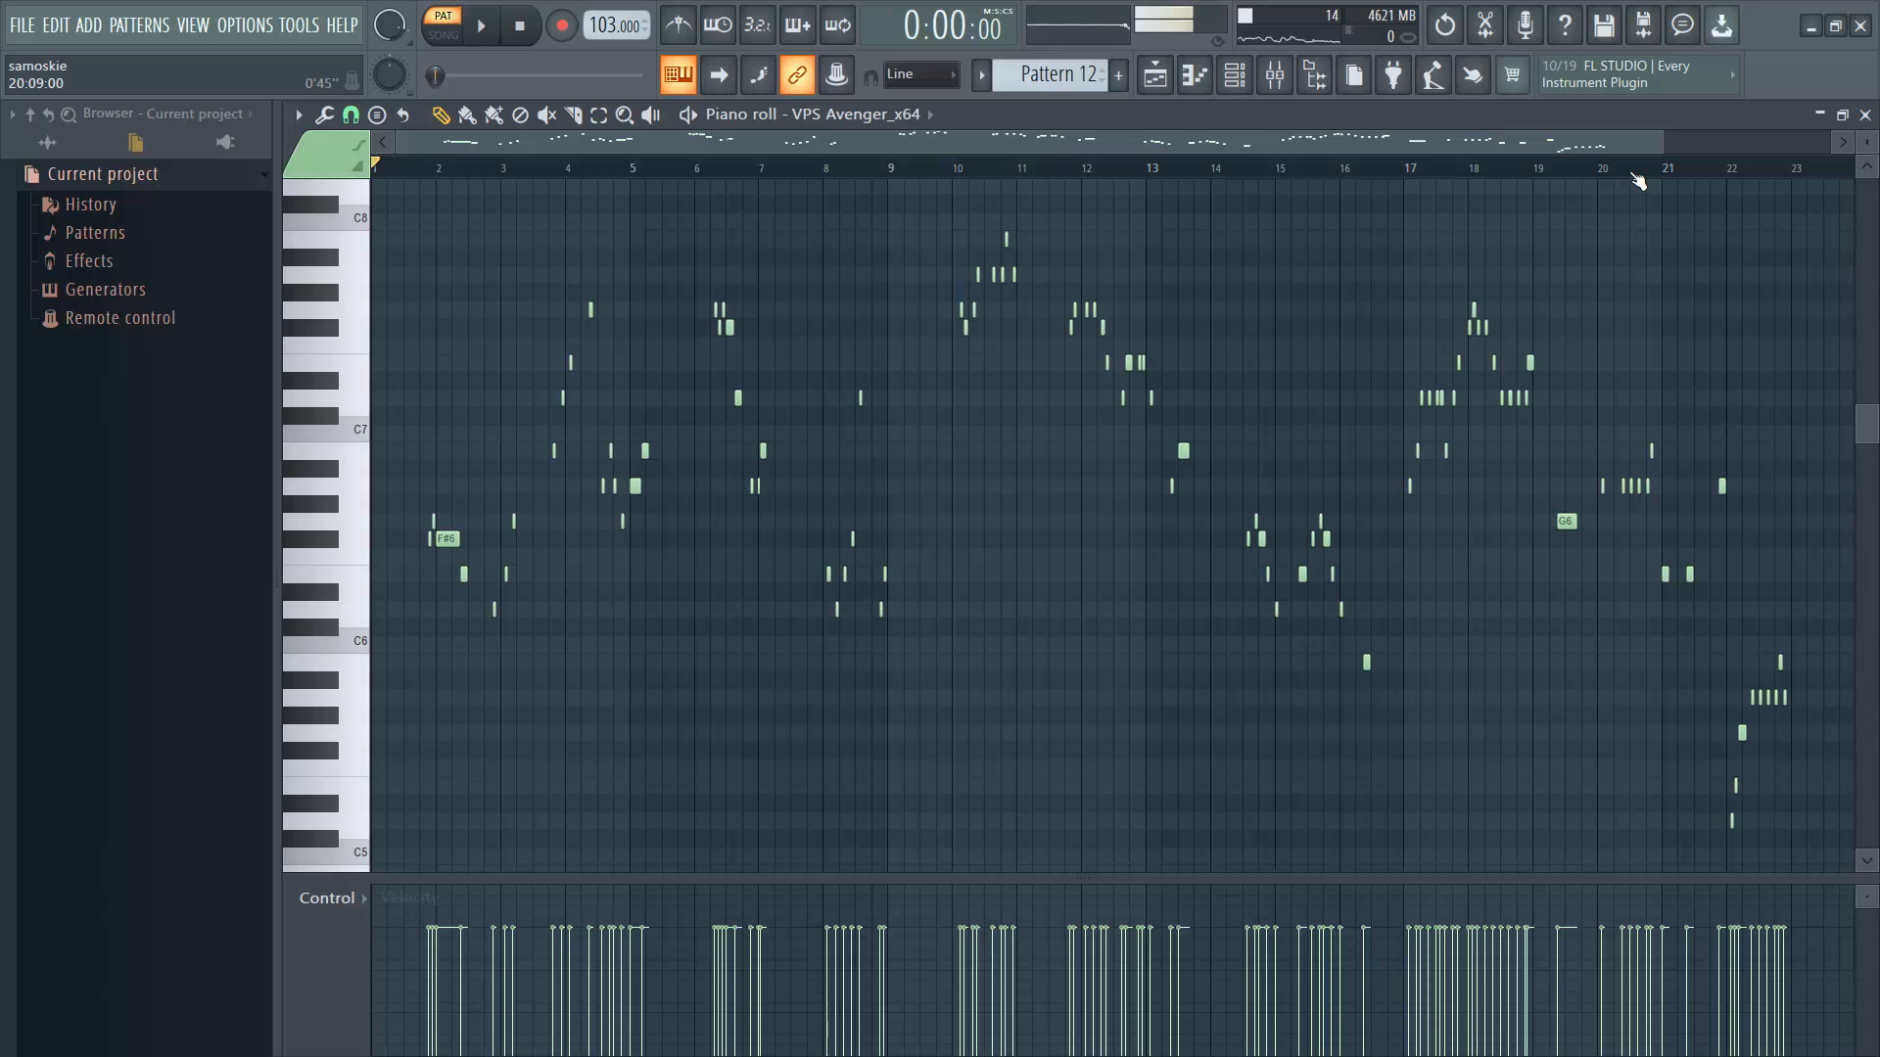
Examine Pattern 12's VPS Avenger_x64 melody in the piano roll and audition it in pattern mode from midway through bar 1.
mouse_move(1681, 165)
mouse_down()
mouse_move(721, 189)
mouse_move(1696, 157)
mouse_up()
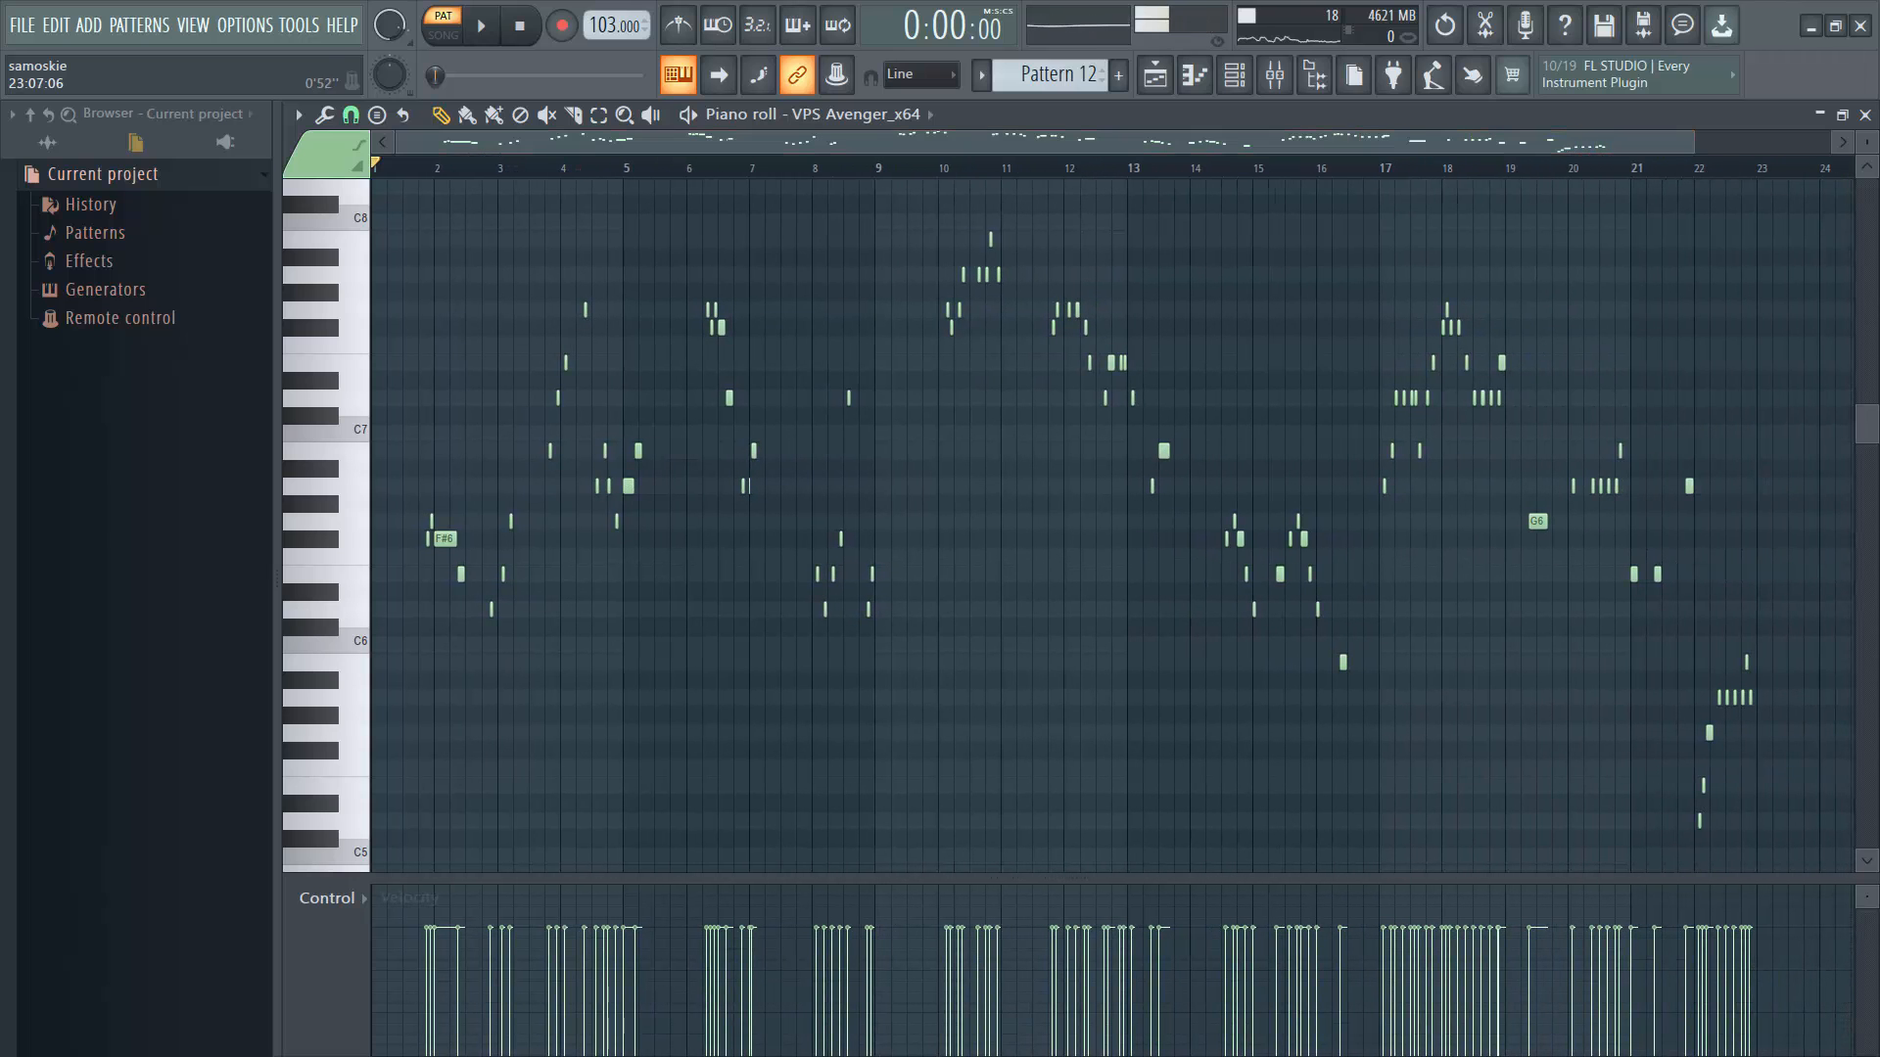
scroll(326, 612, down, 1)
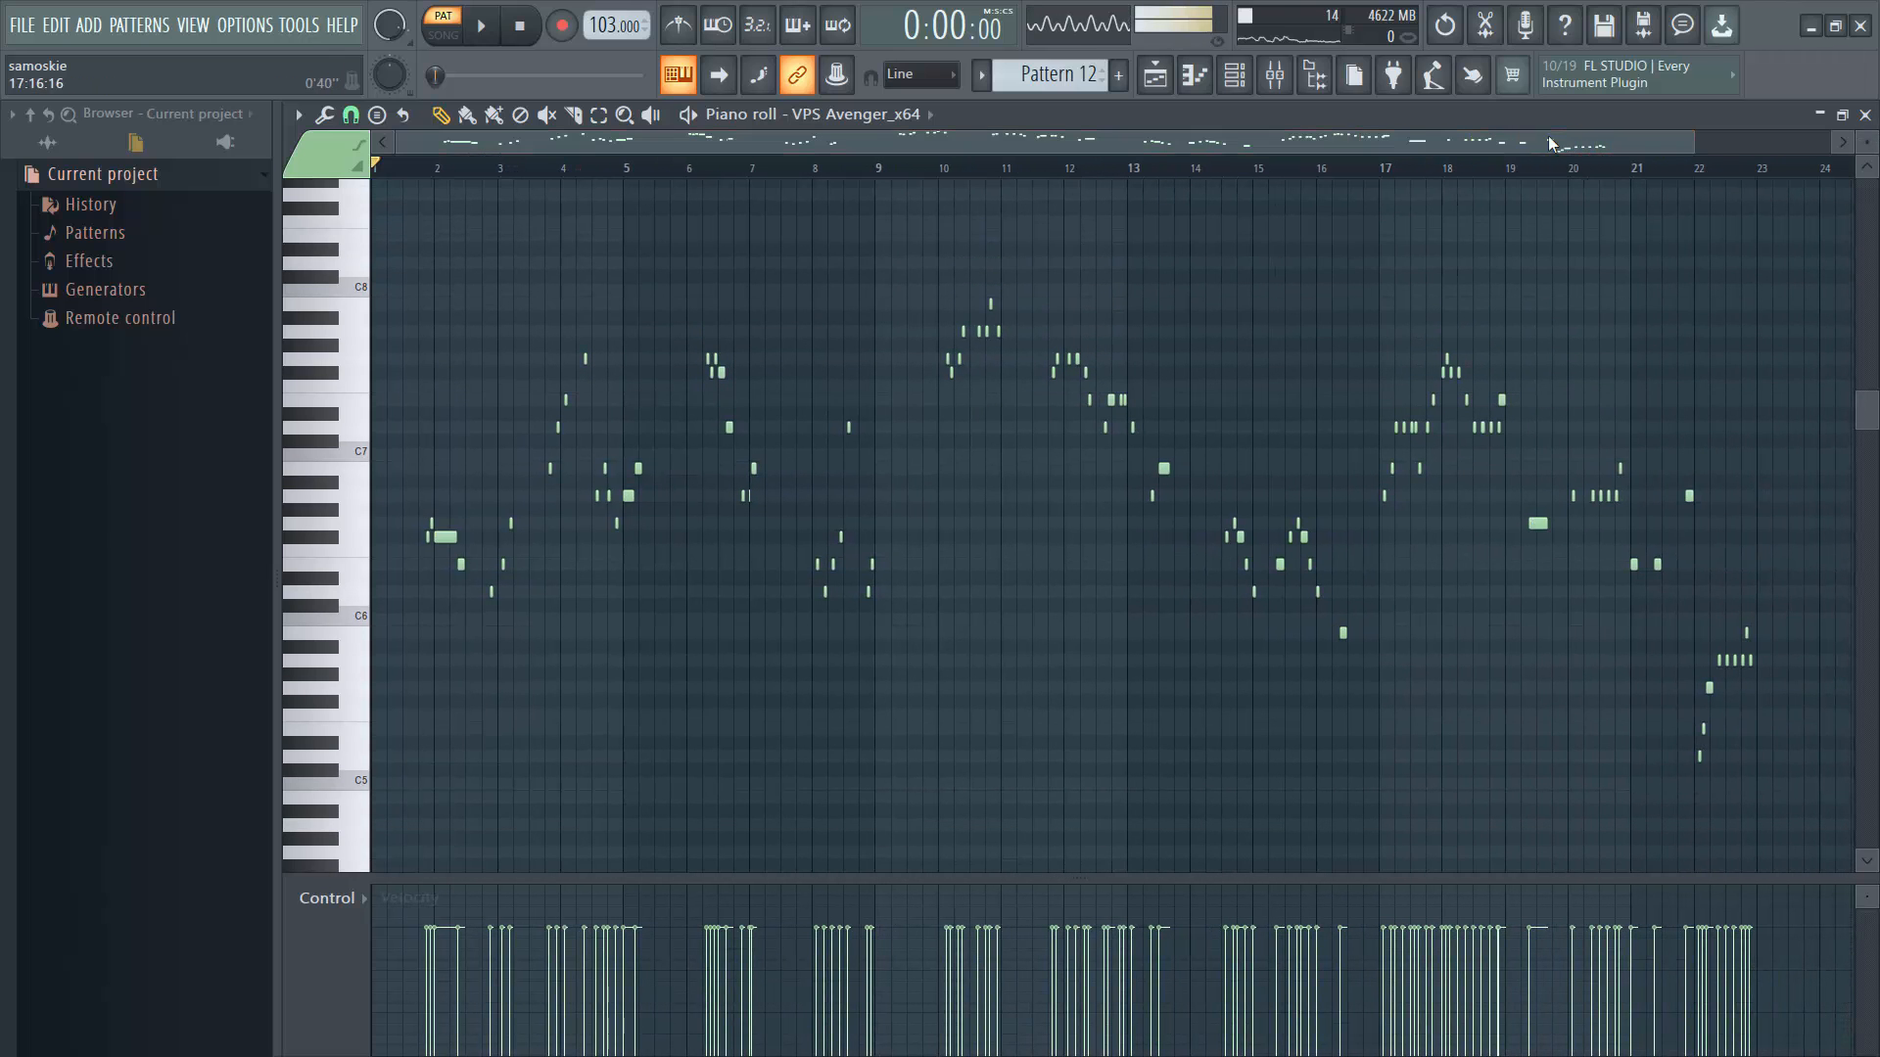
drag(1691, 139, 1317, 140)
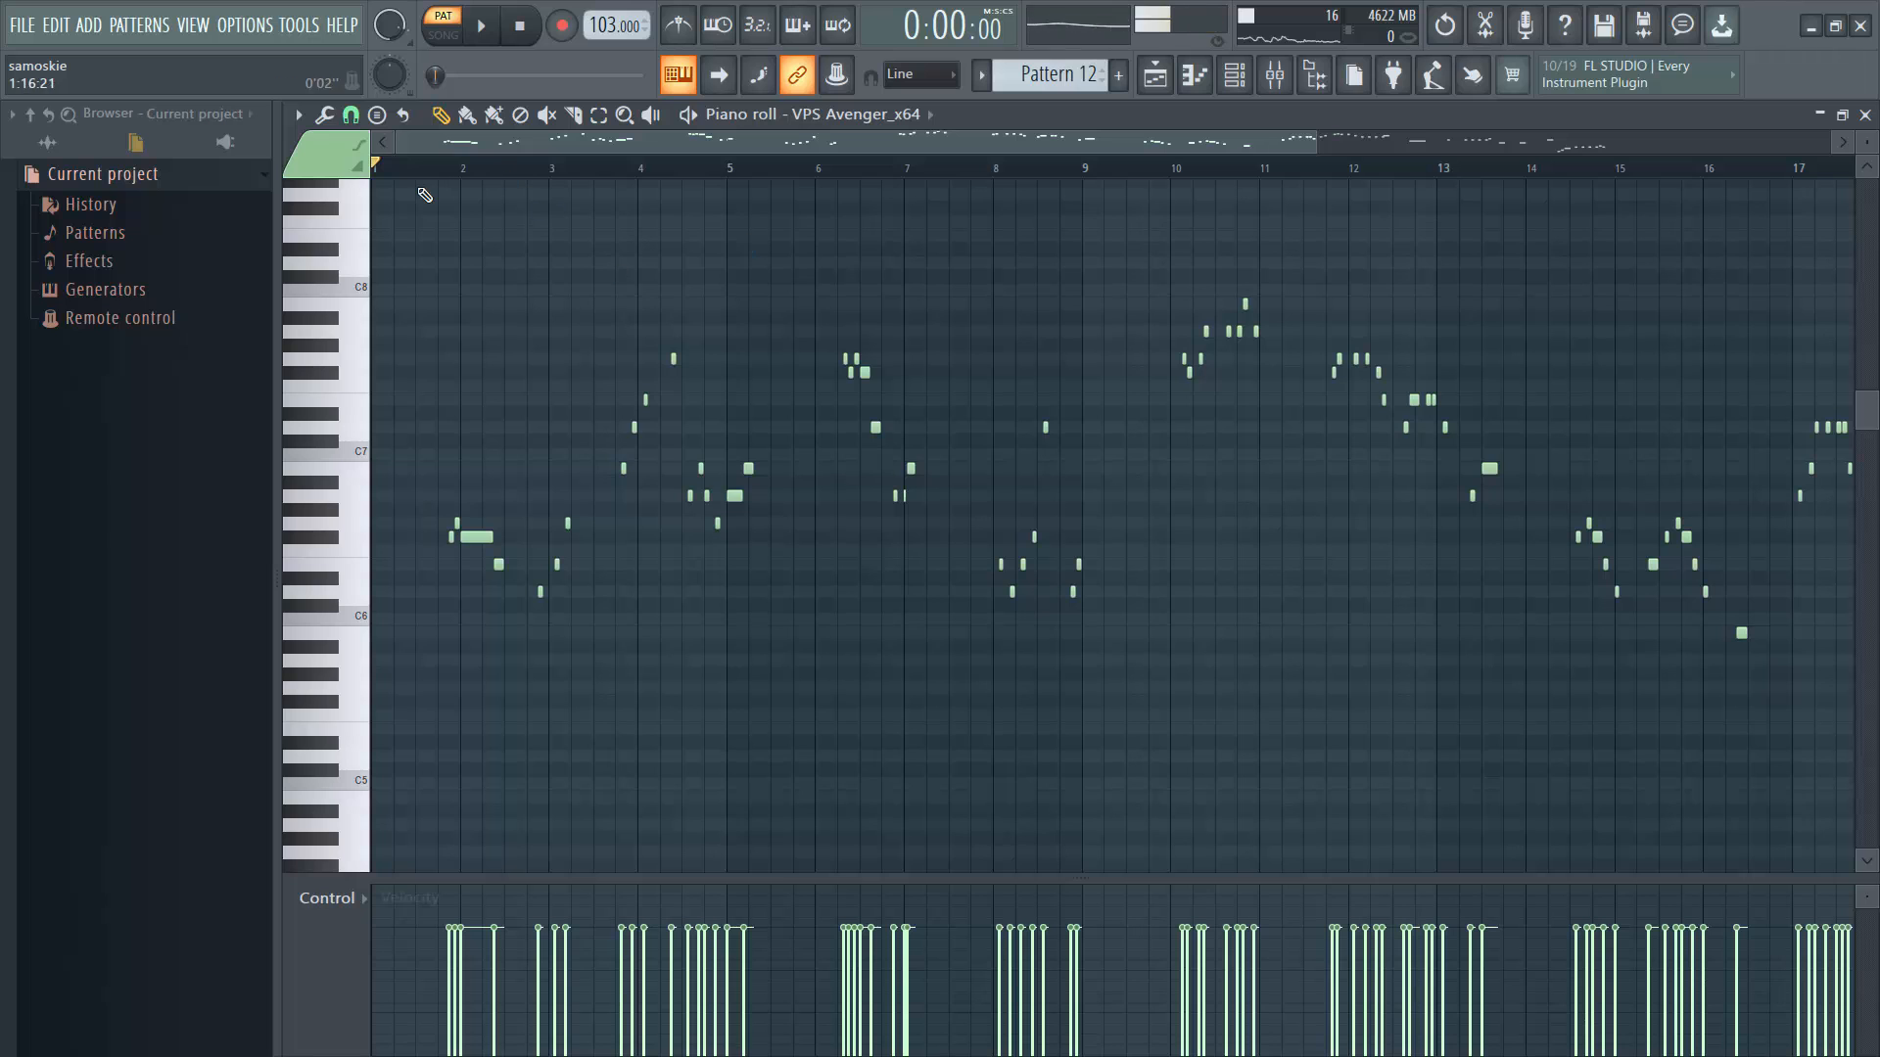
drag(410, 172, 430, 167)
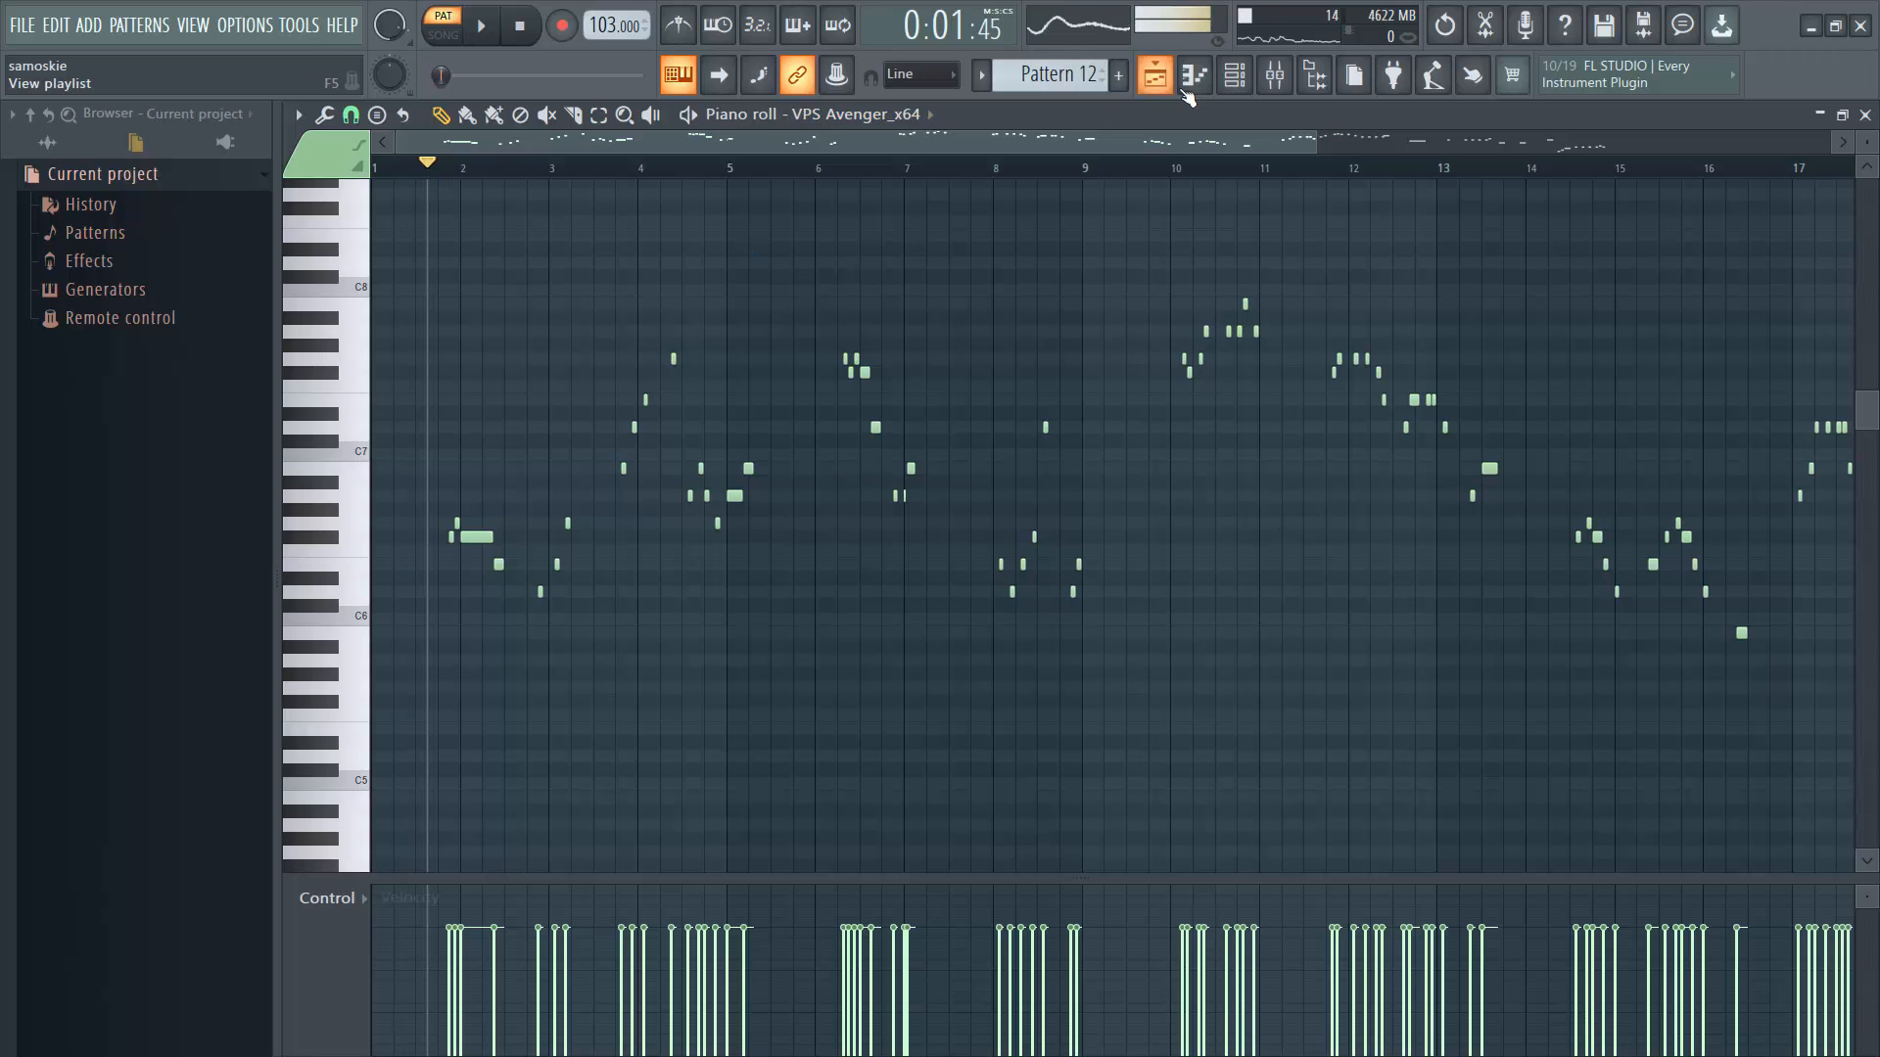
click(1226, 91)
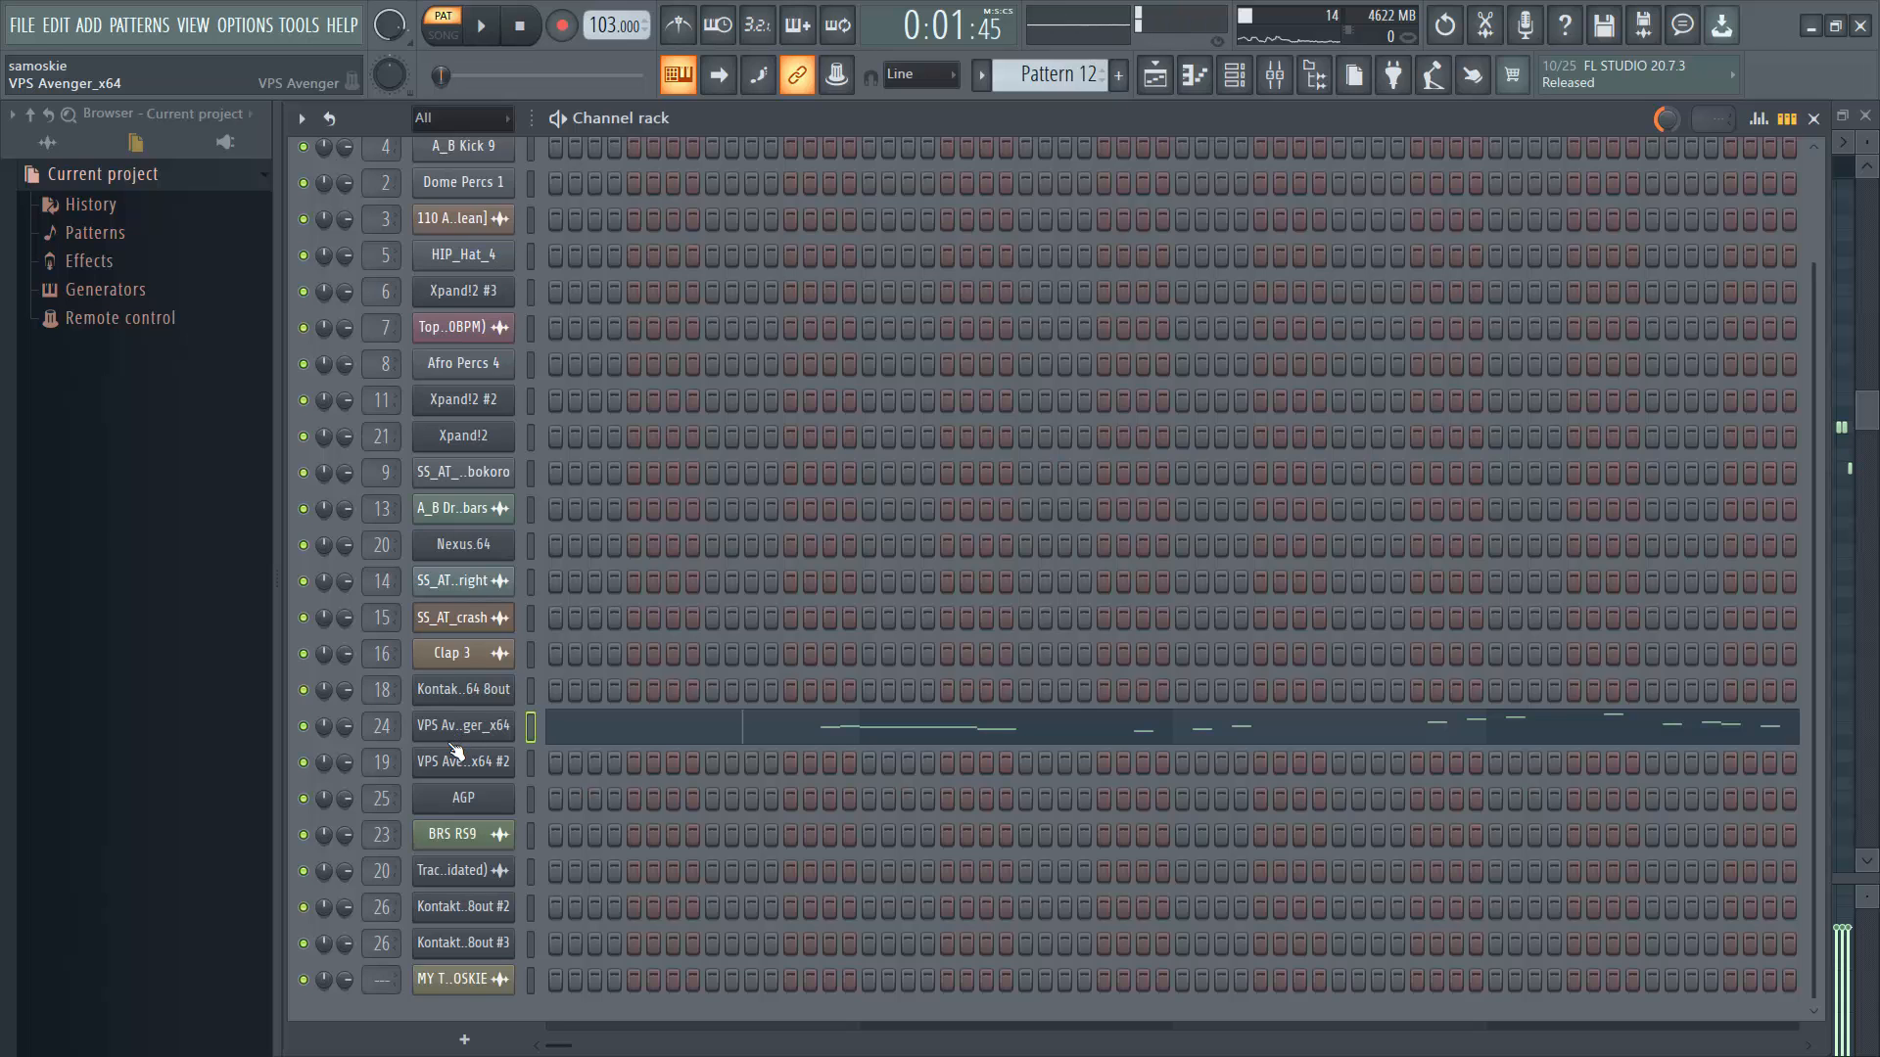
click(1159, 86)
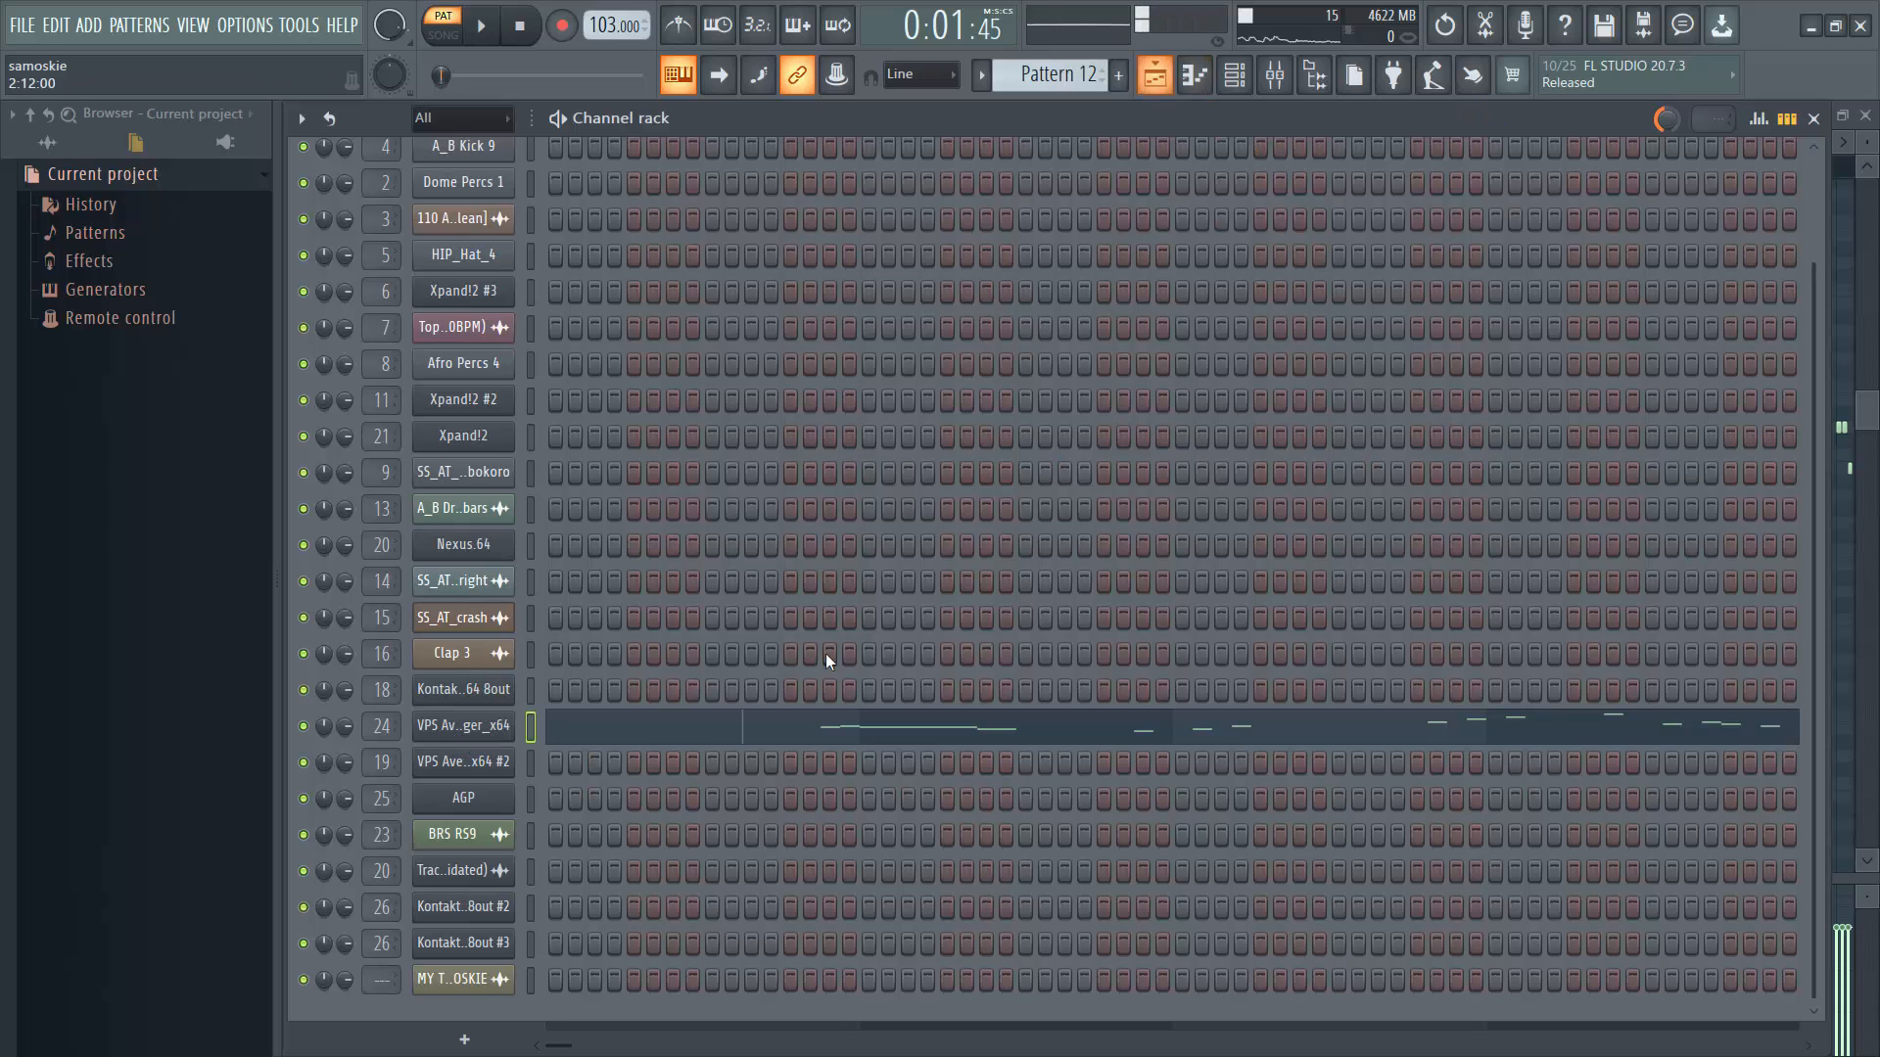
key(space)
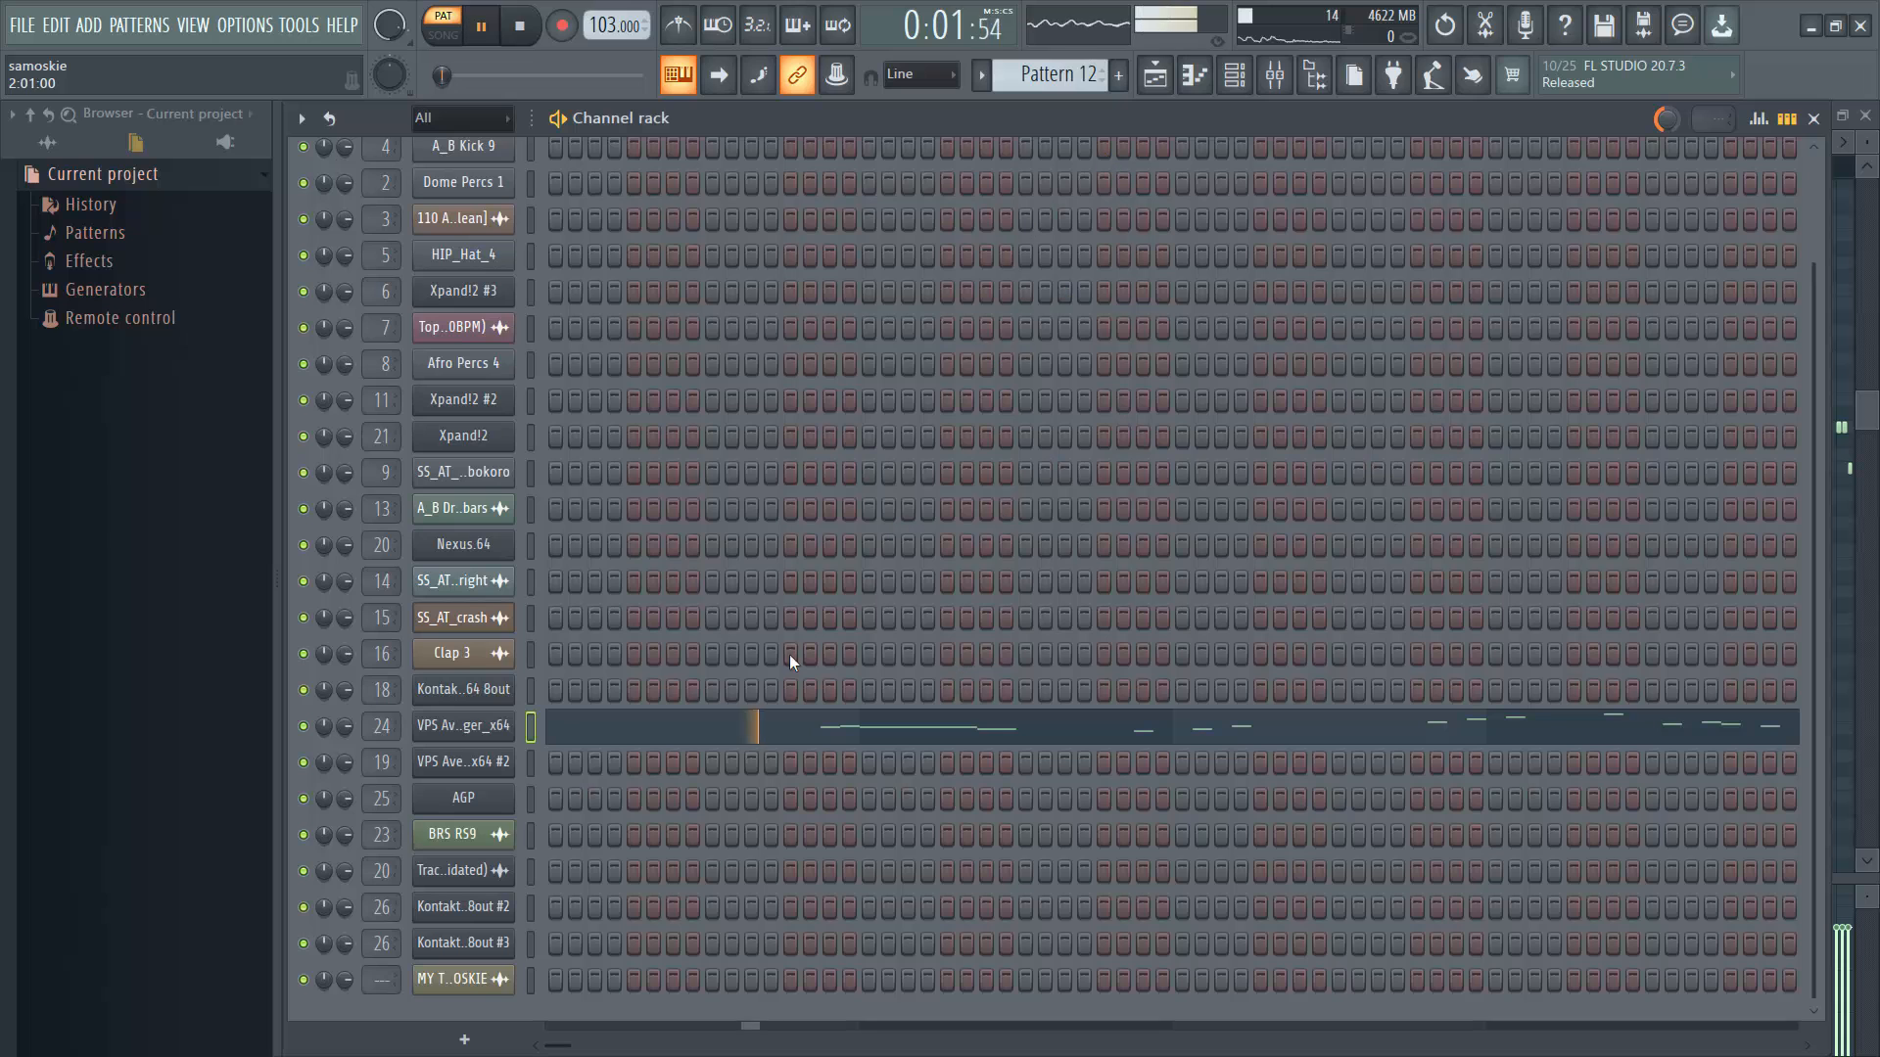
click(747, 731)
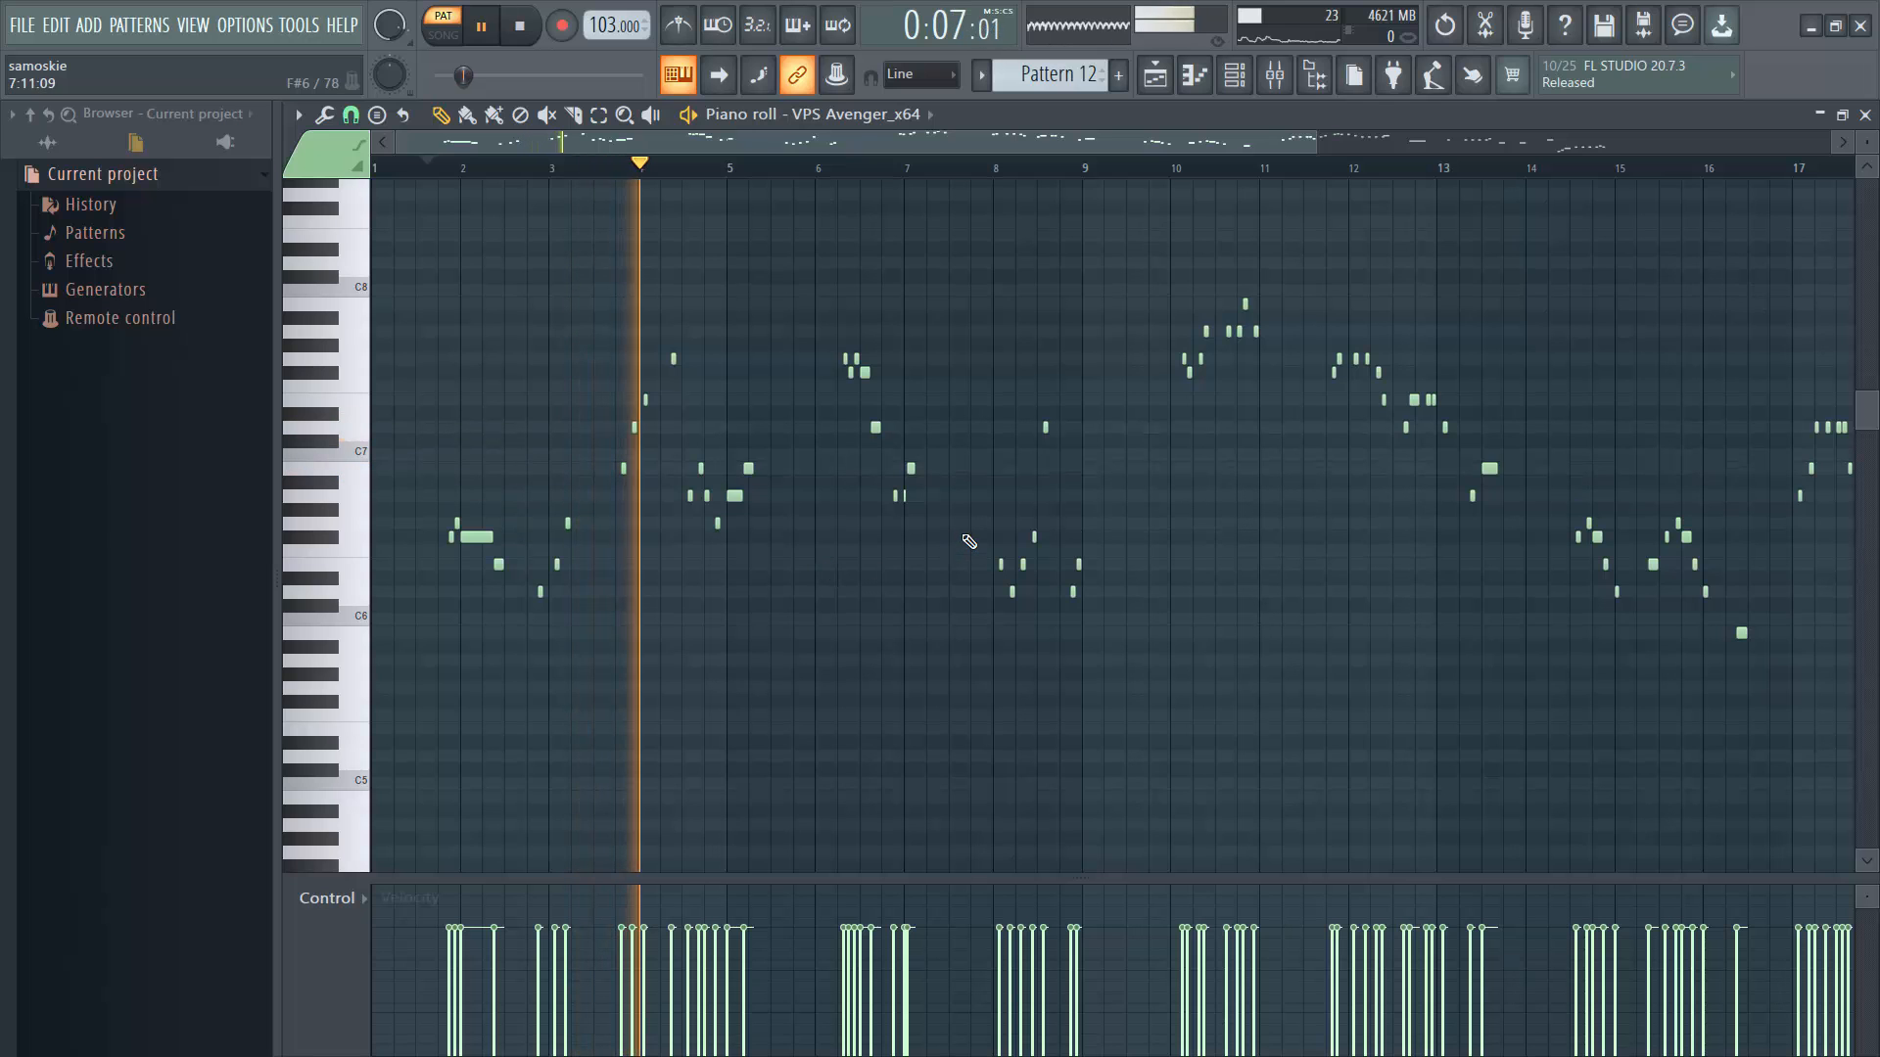
key(space)
Play the arrangement in song mode from bar 5, soloing Track 11 briefly to hear Pattern 12 before restoring the other tracks.
click(1238, 78)
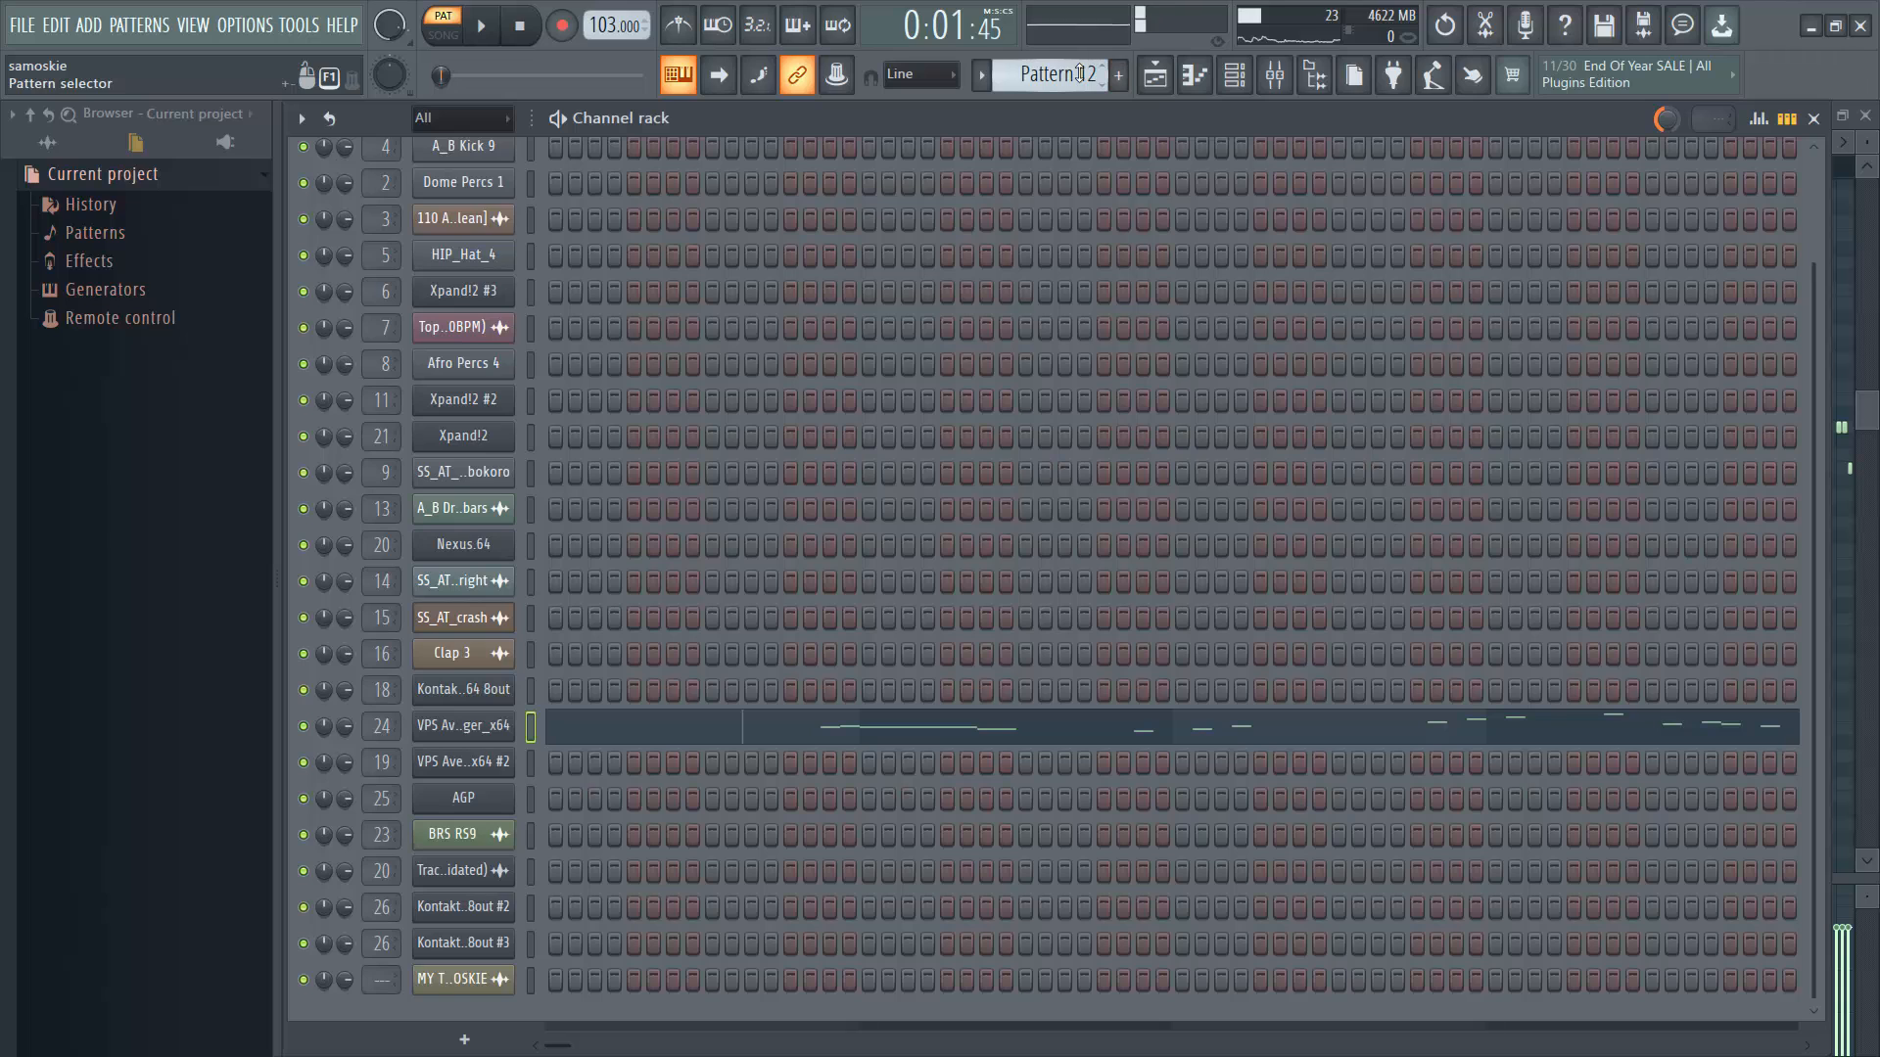
click(1151, 78)
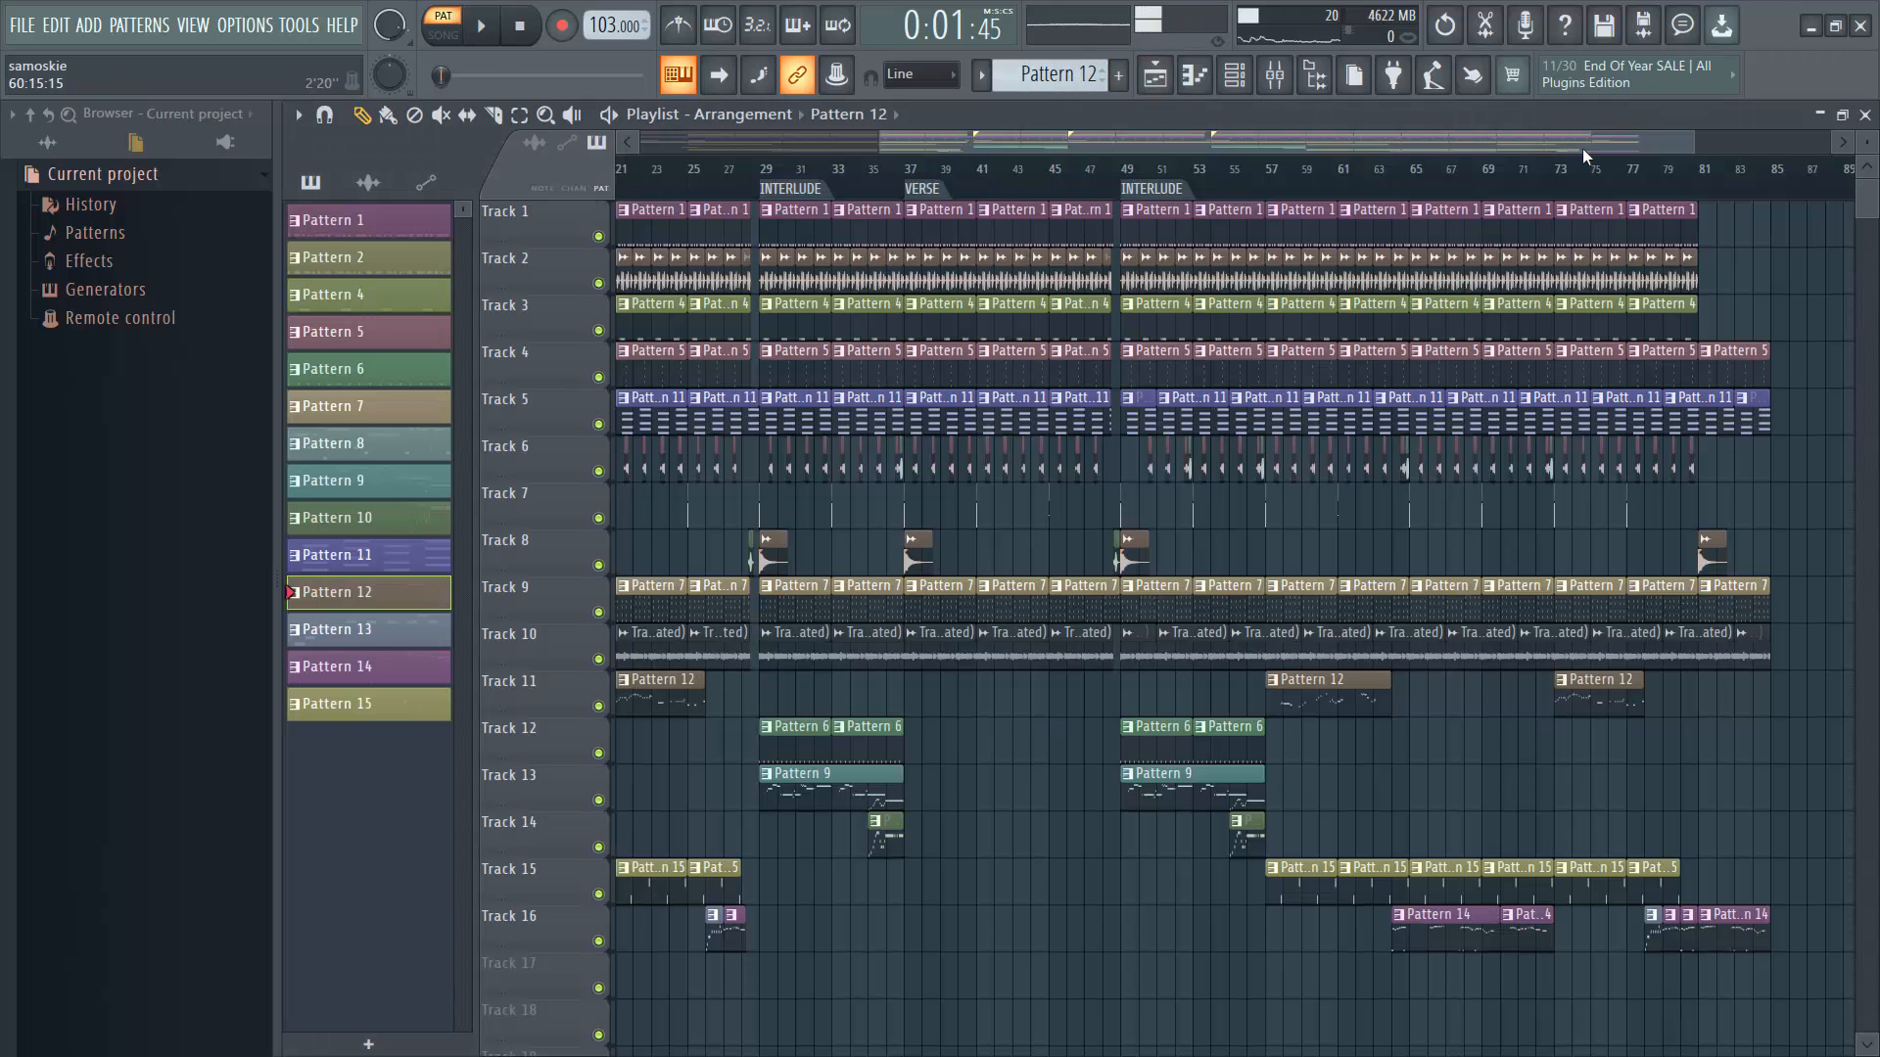
scroll(1390, 140, up, 4)
drag(1453, 145, 935, 145)
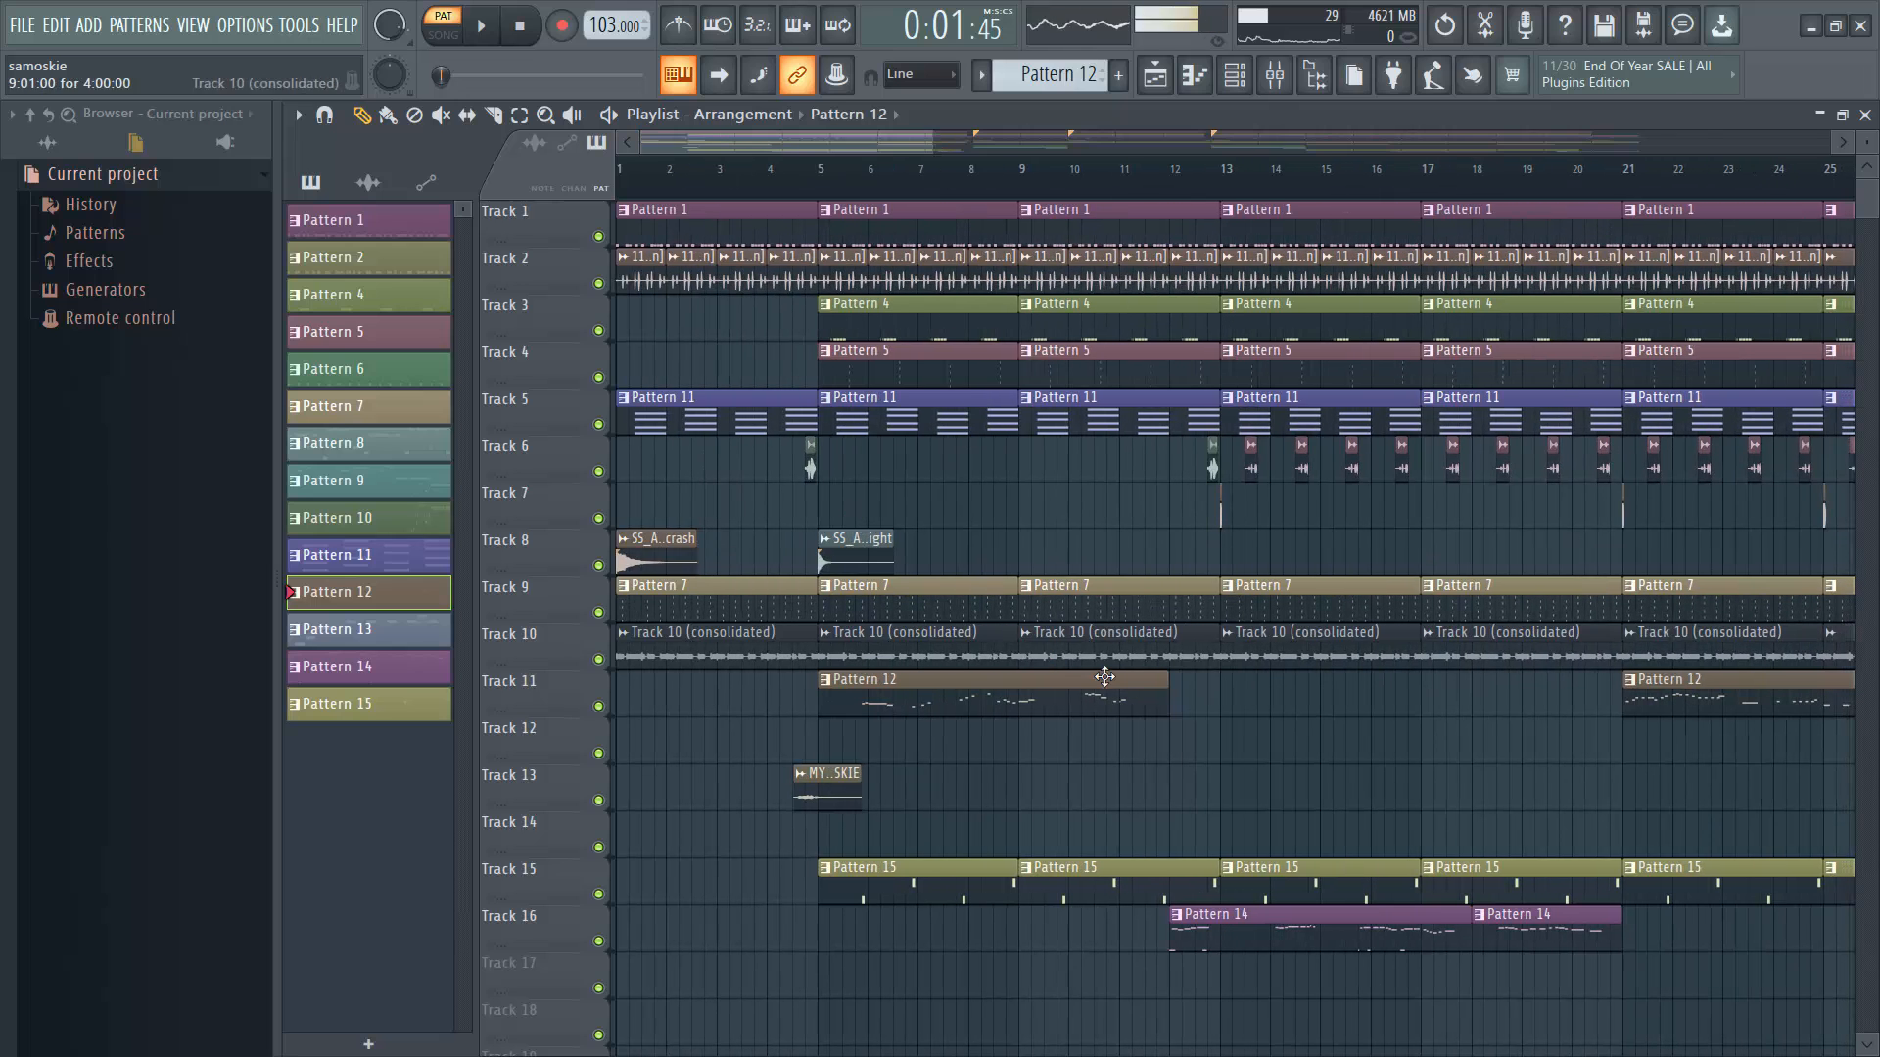
click(833, 184)
key(space)
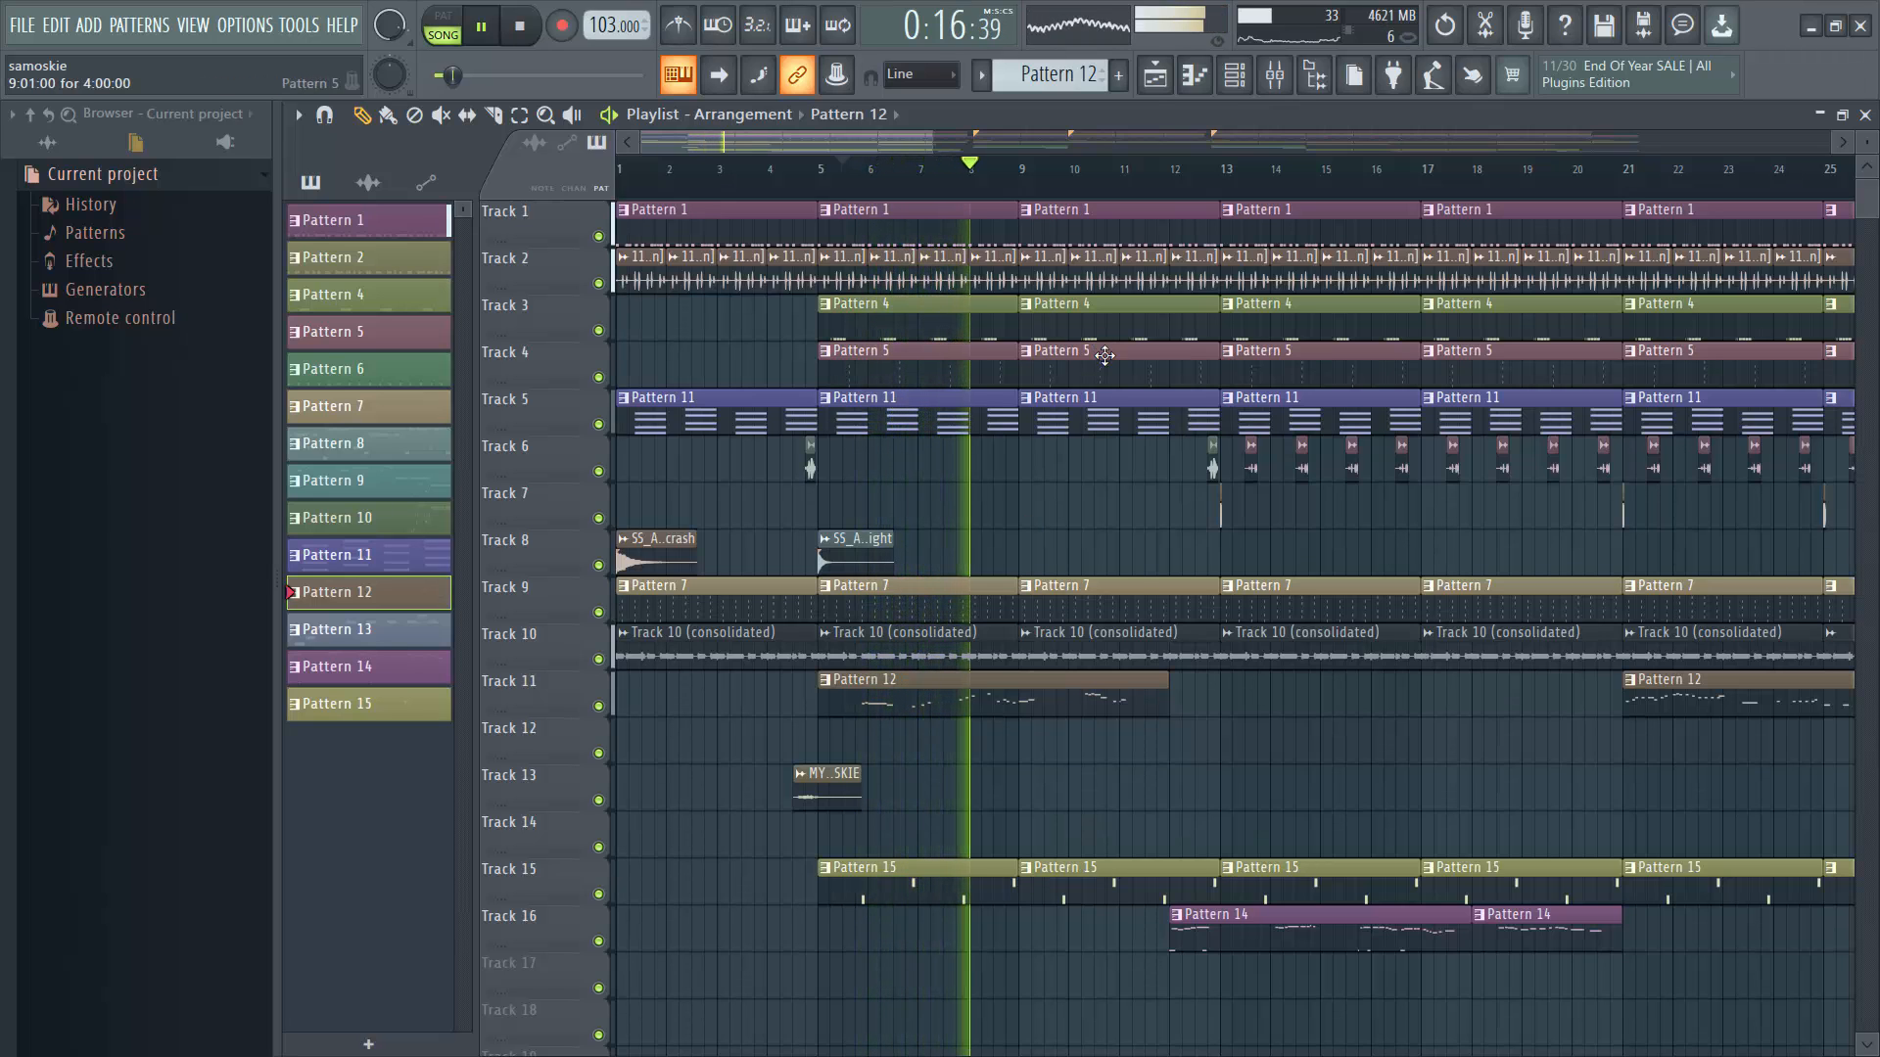
right_click(599, 707)
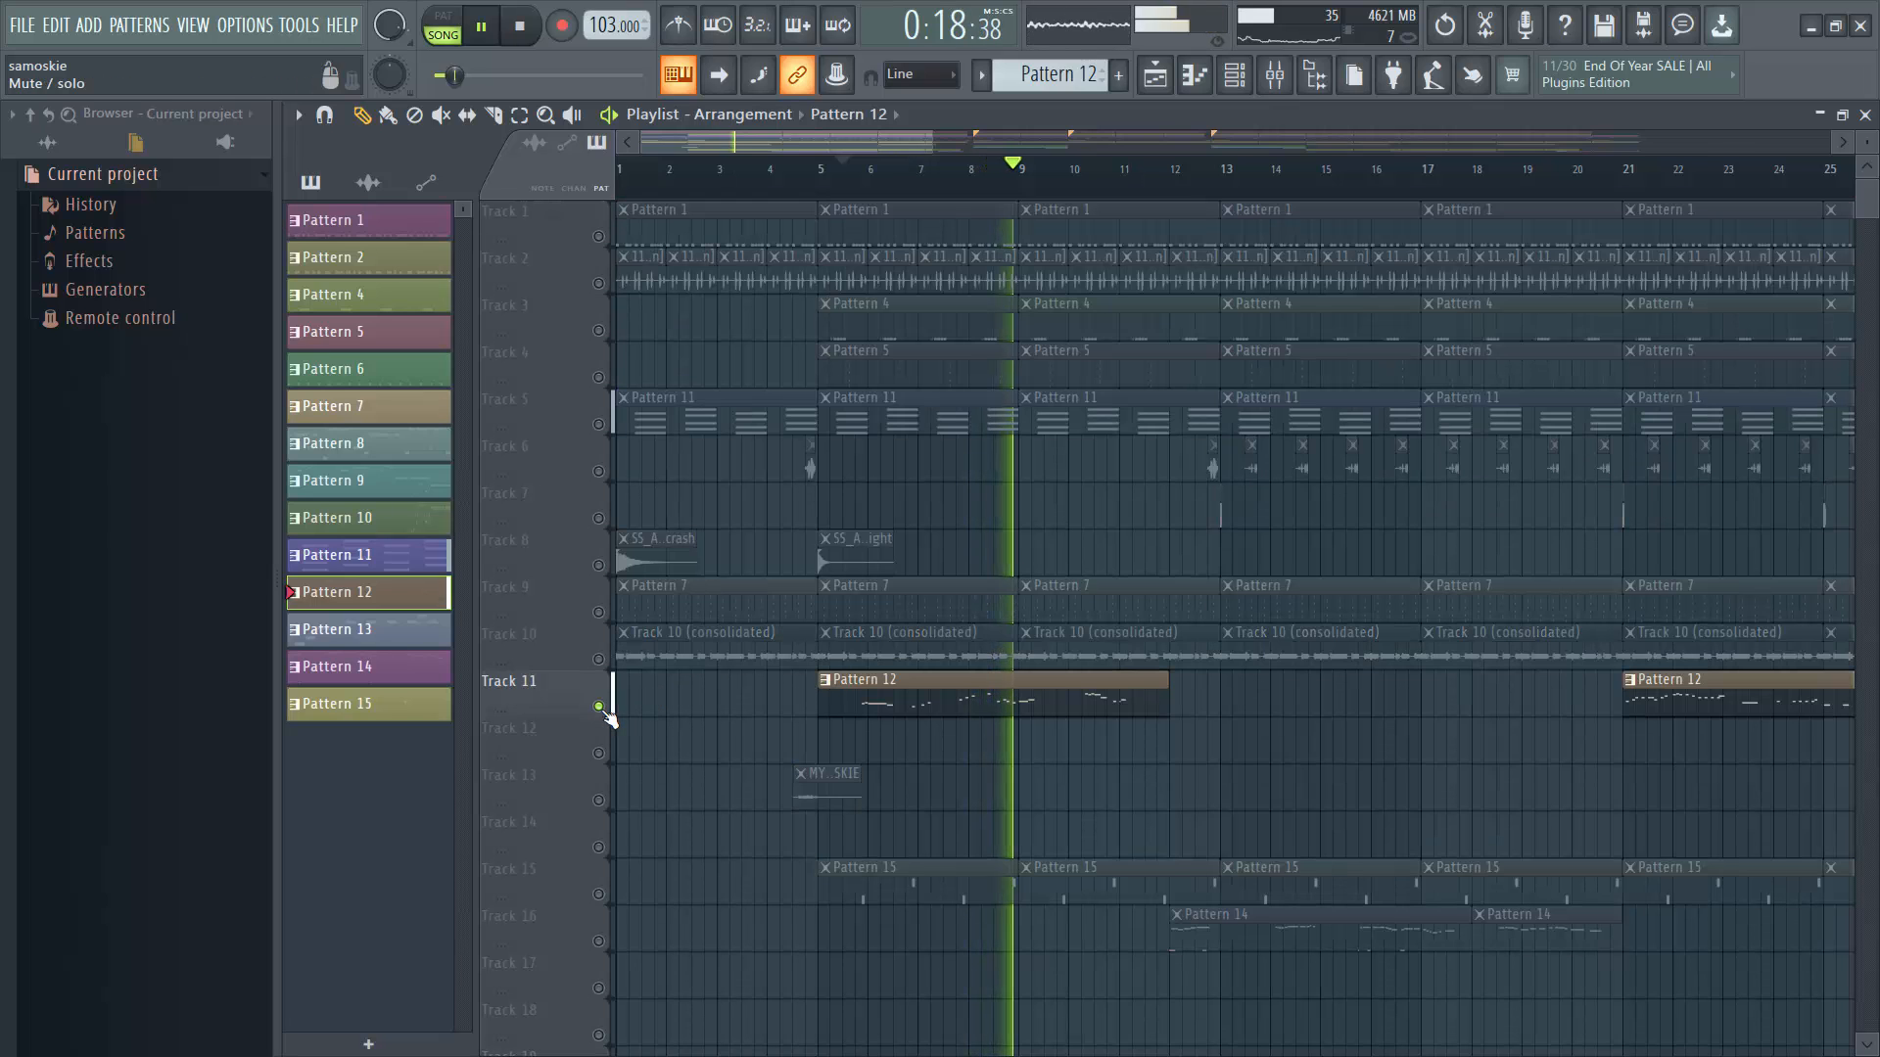
right_click(599, 707)
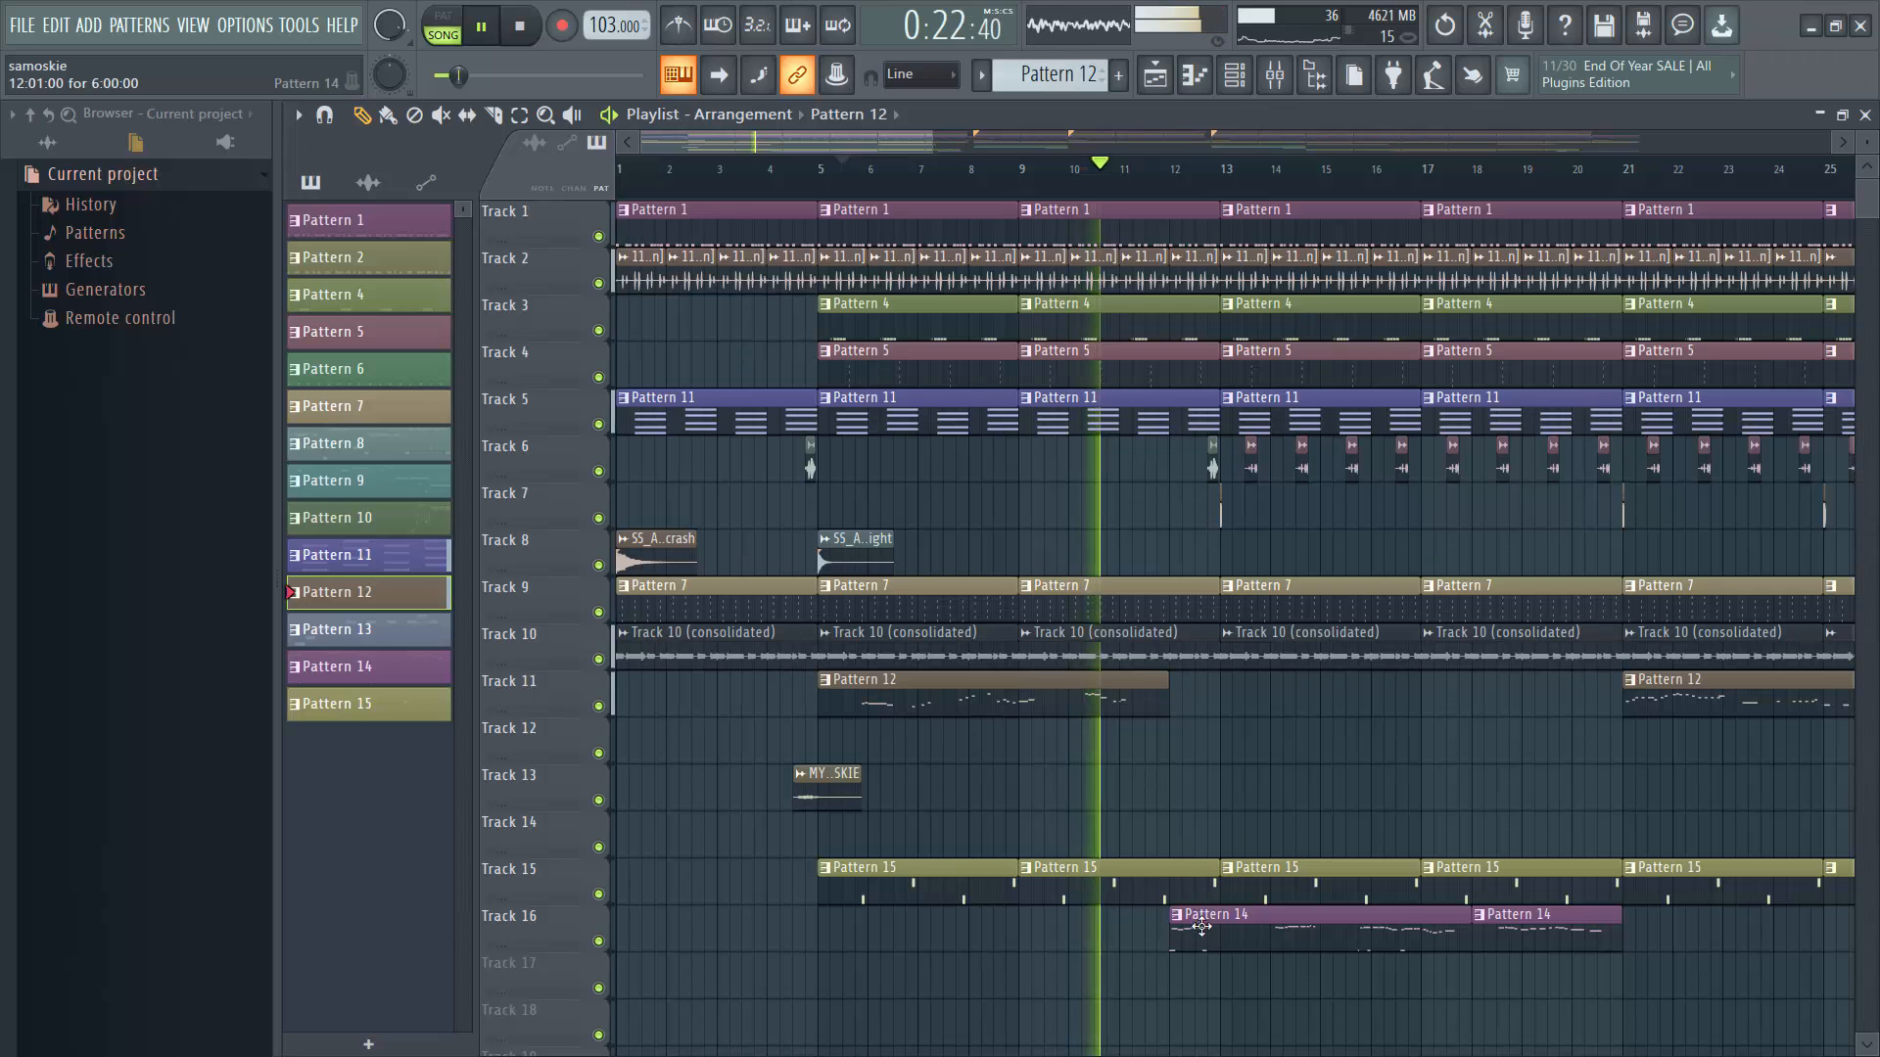
key(space)
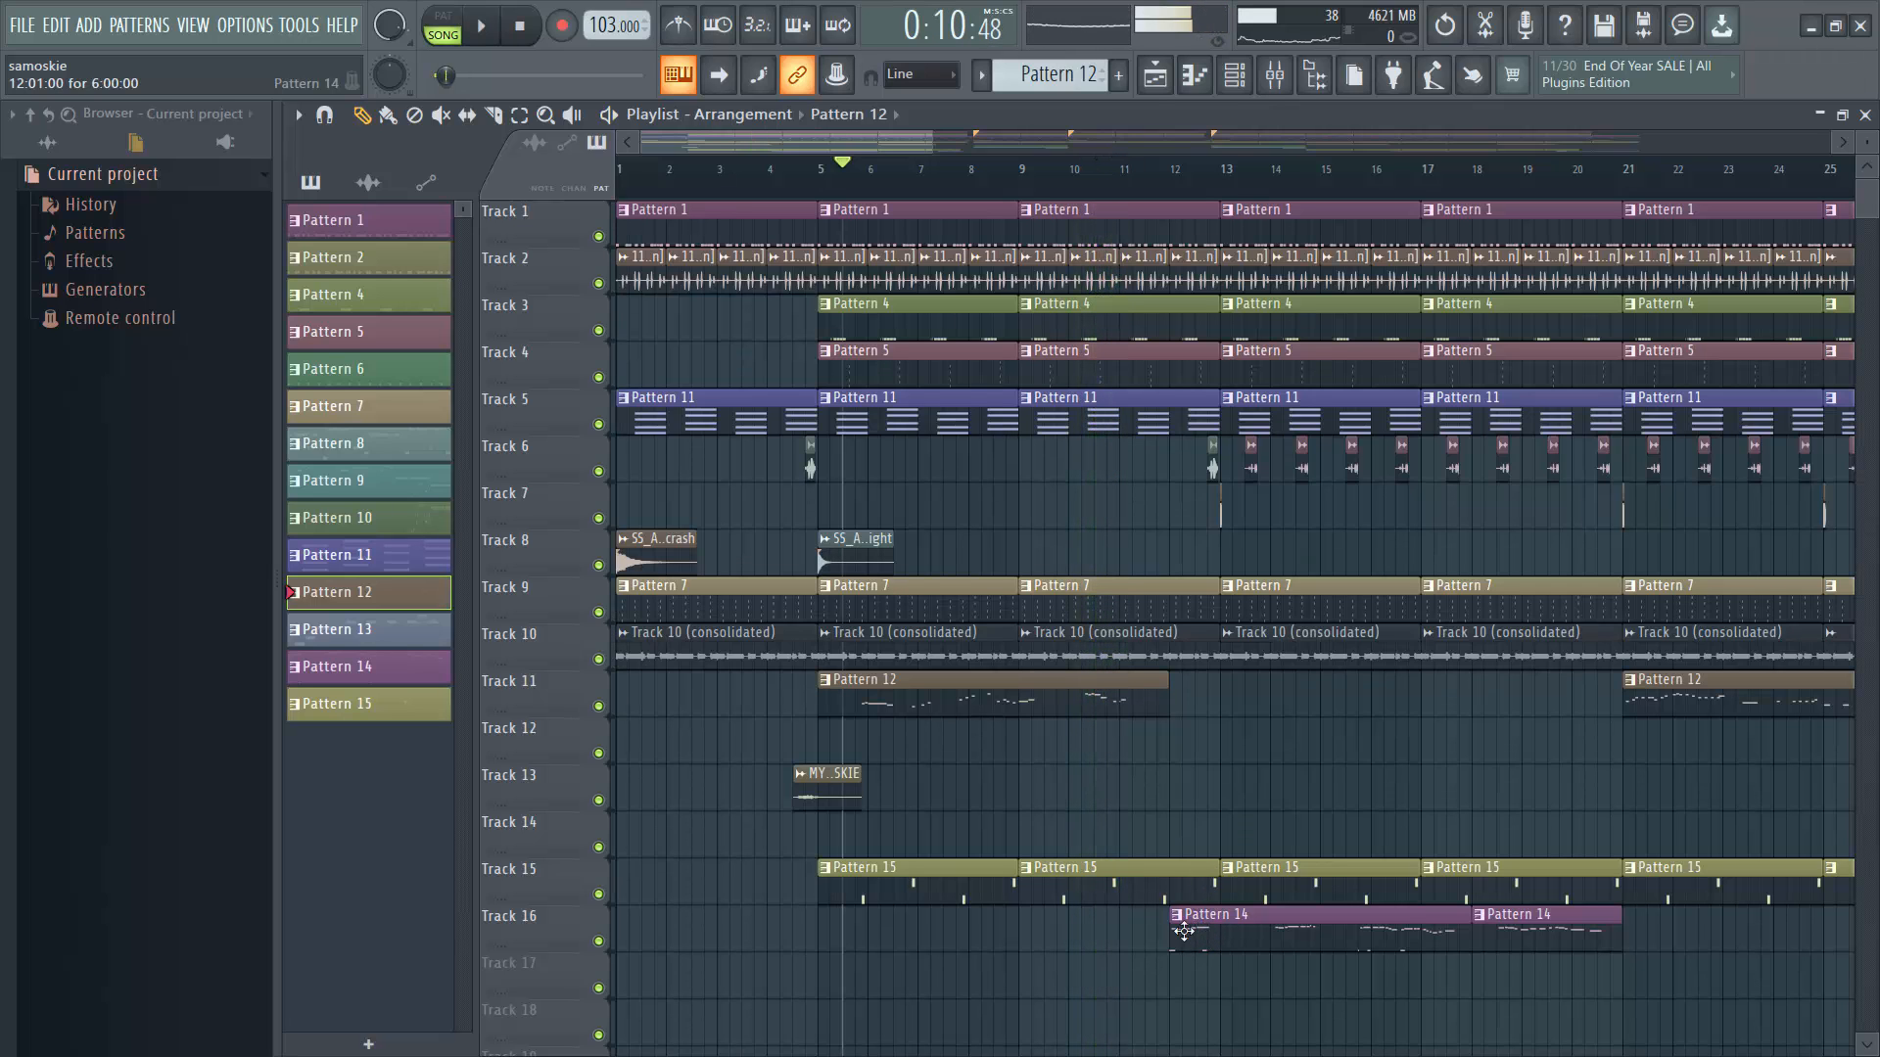
Inspect Pattern 14's notes in the piano roll, check its AGP channel in the channel rack, and return to the playlist.
double_click(1223, 924)
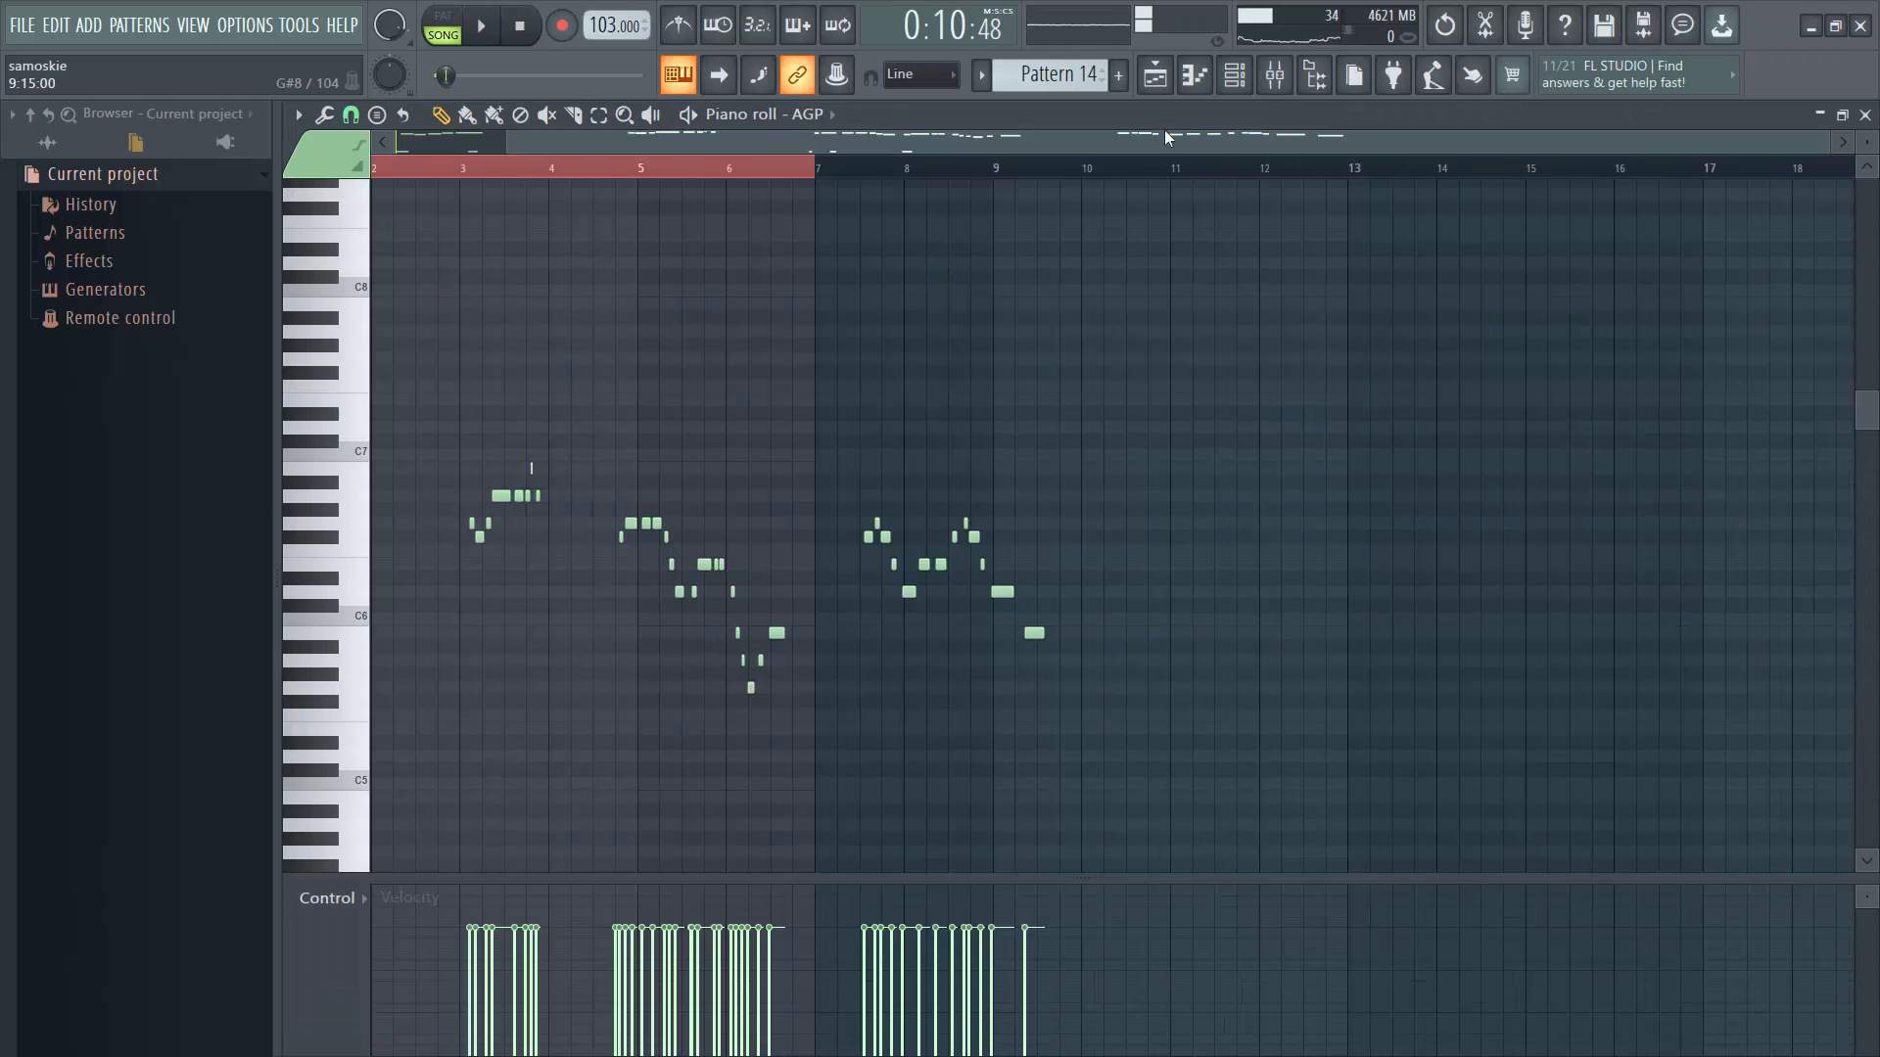
click(1229, 80)
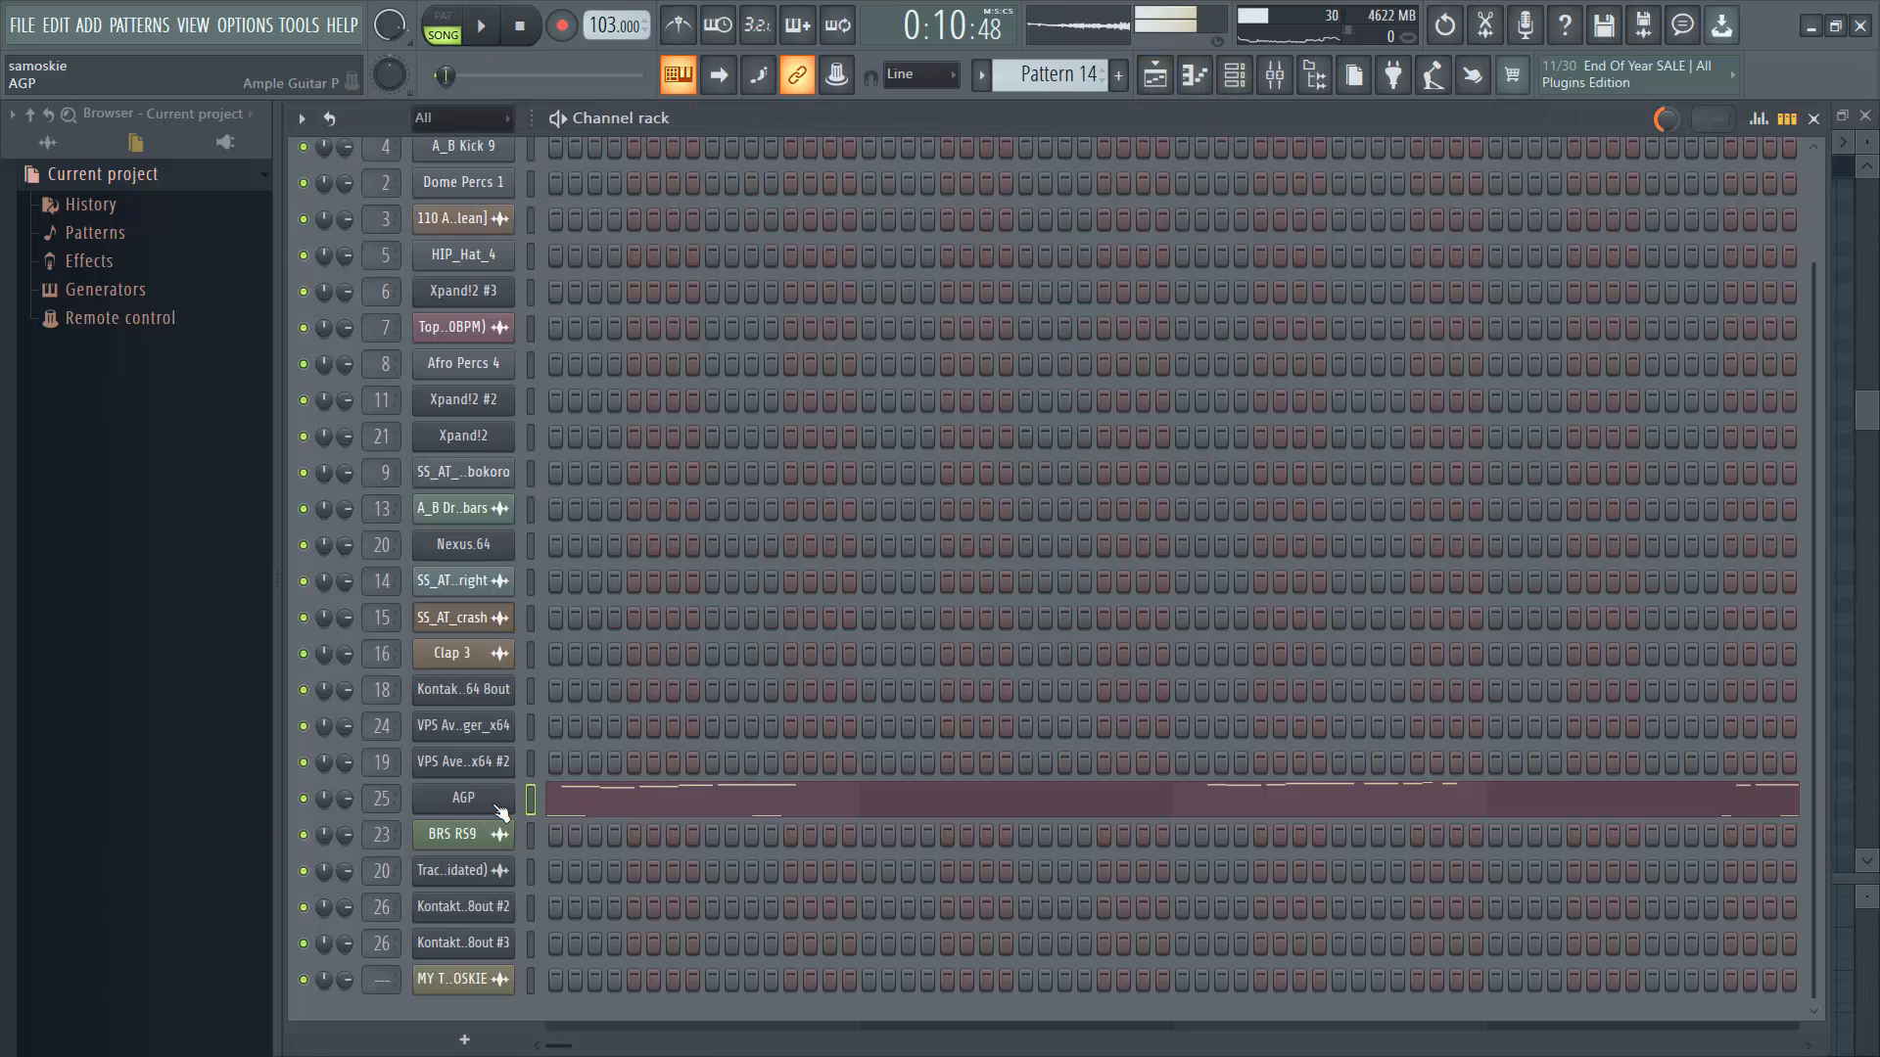
click(1170, 79)
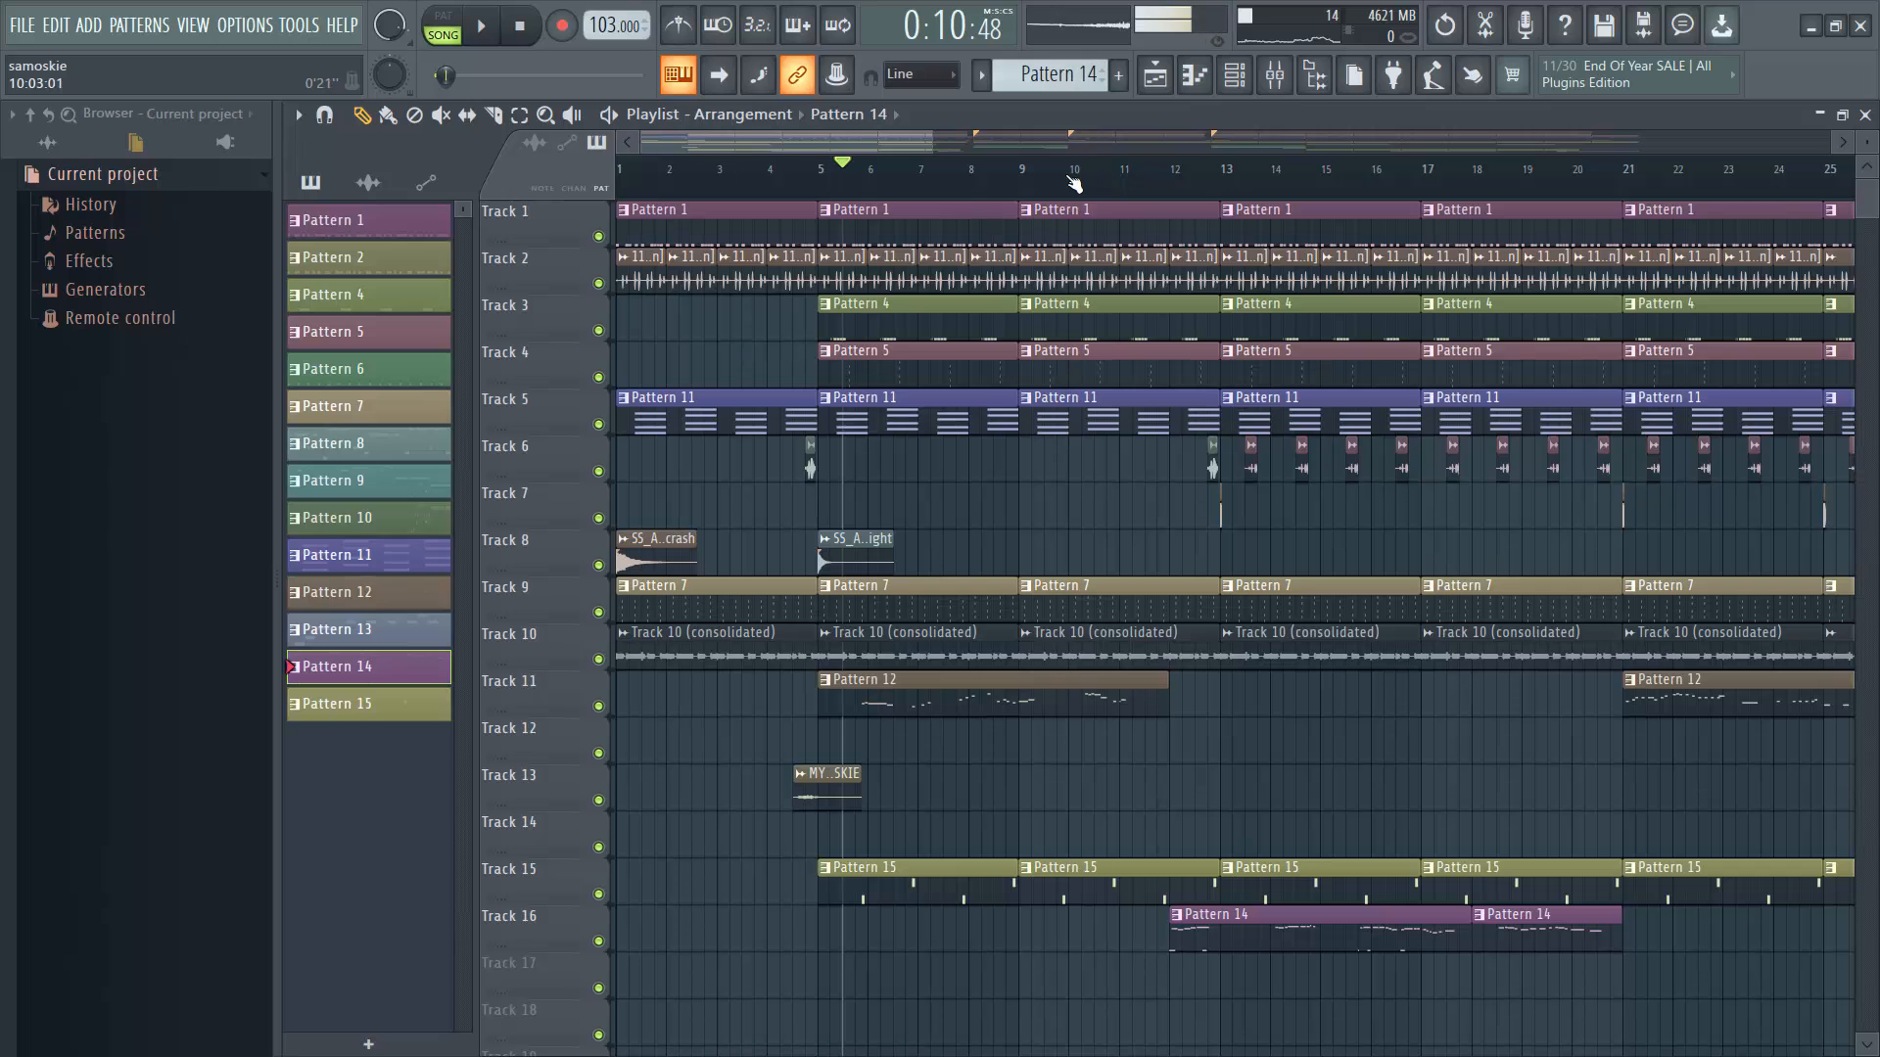
Play the arrangement from bar 10 to audition Pattern 14, following its AGP melody in the piano roll.
key(space)
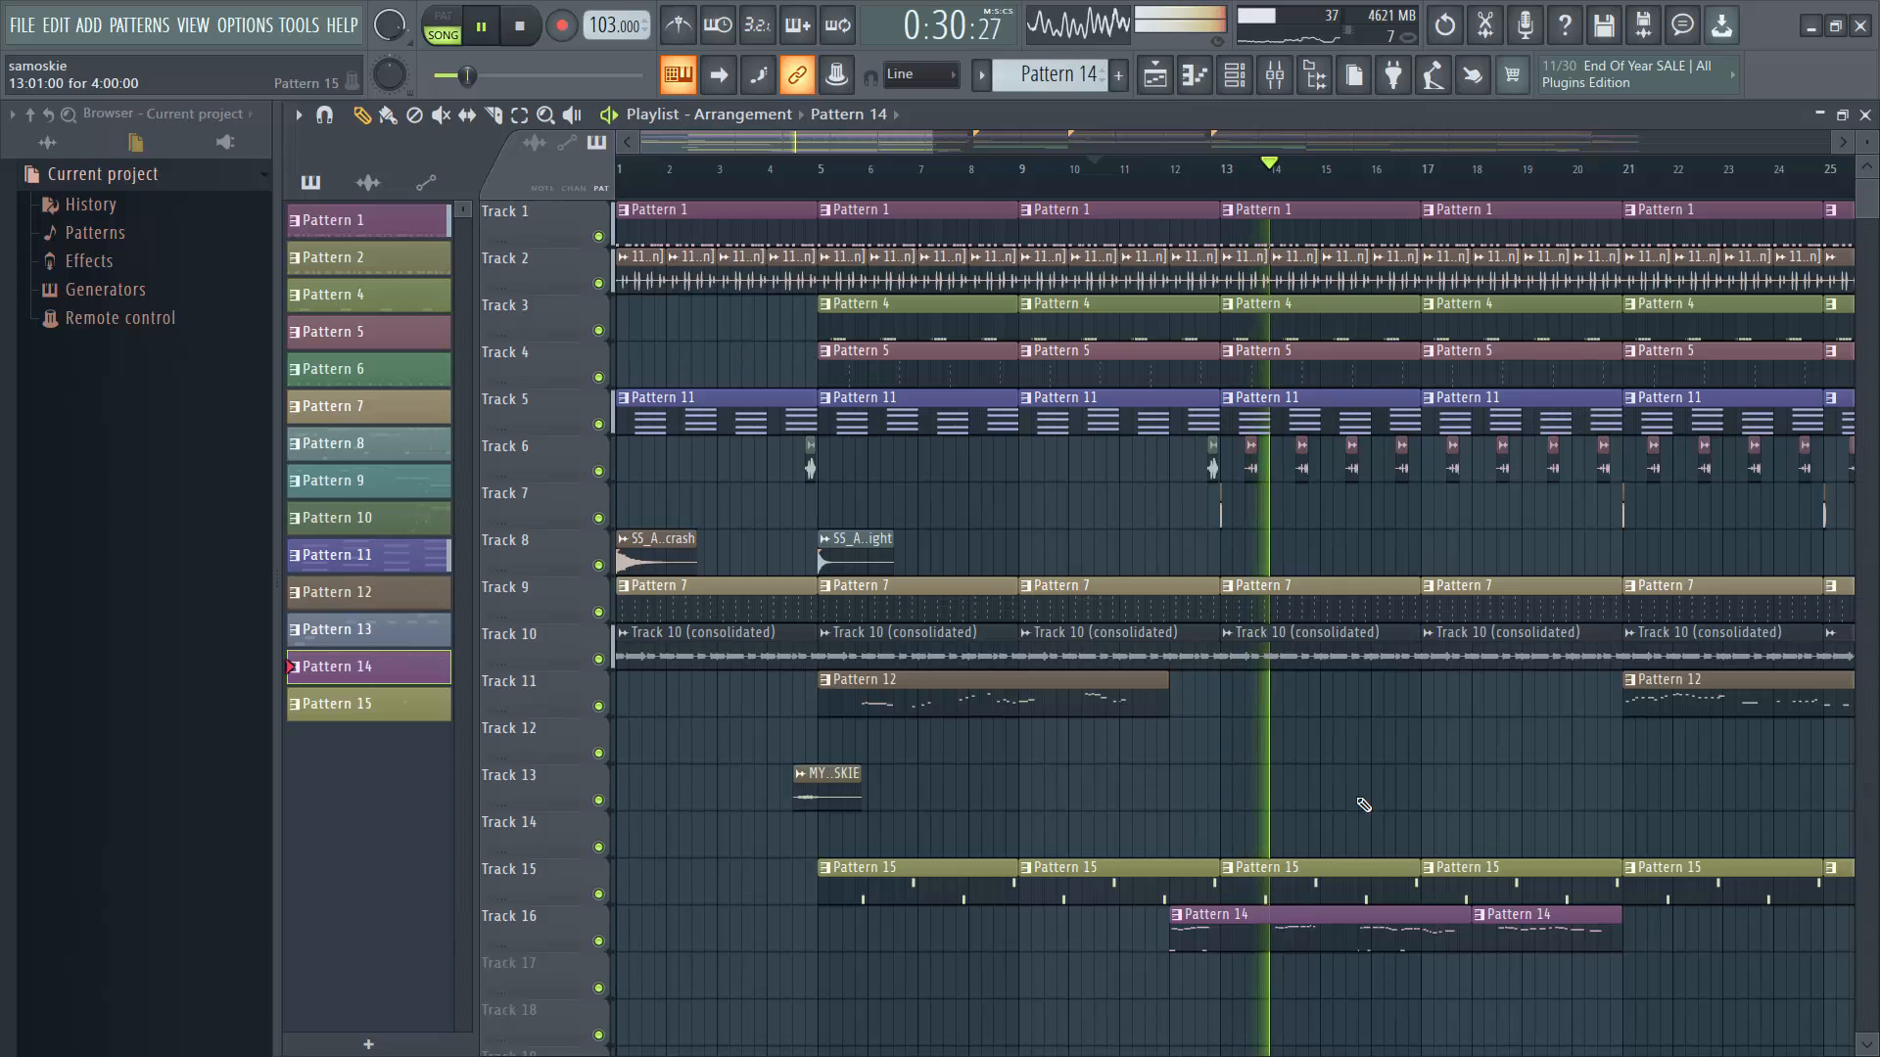
double_click(1321, 926)
drag(1147, 144, 902, 110)
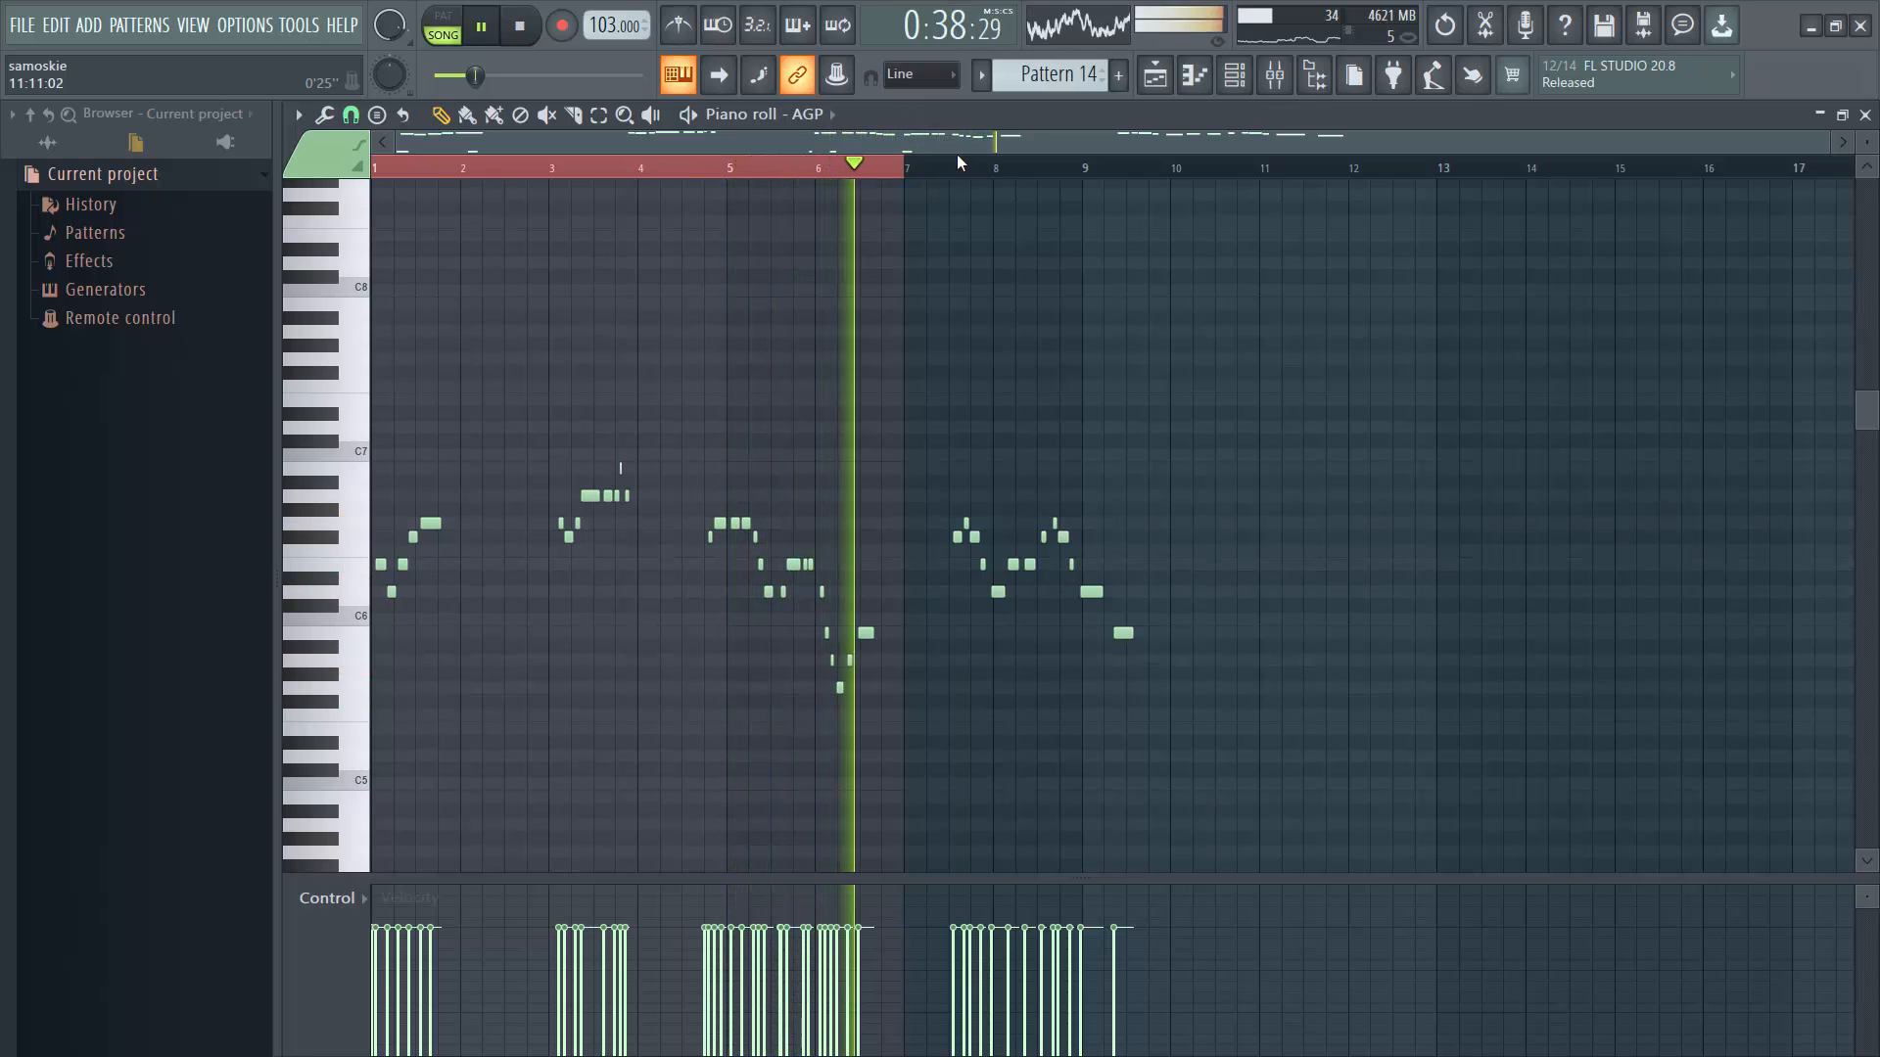
key(space)
click(1158, 83)
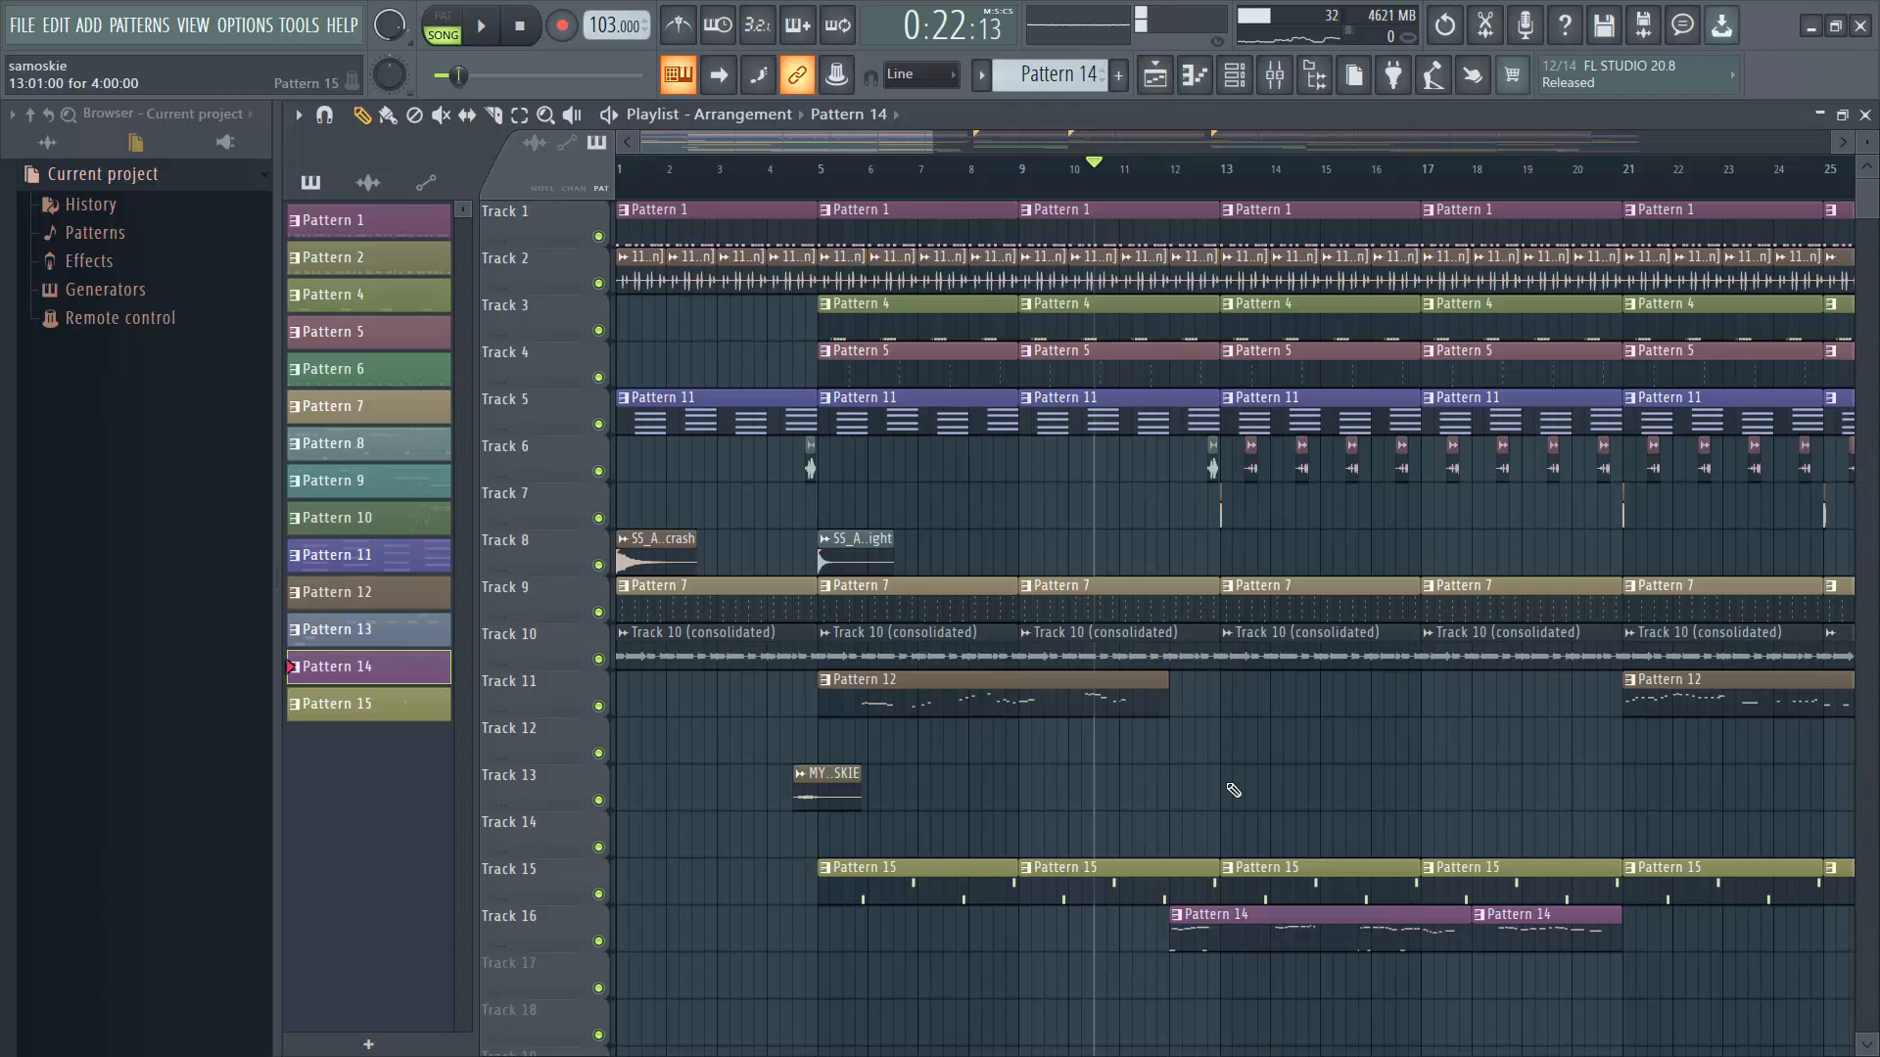
Switch to Pattern 13 in the channel rack and audition its AGP notes in pattern mode.
click(1234, 79)
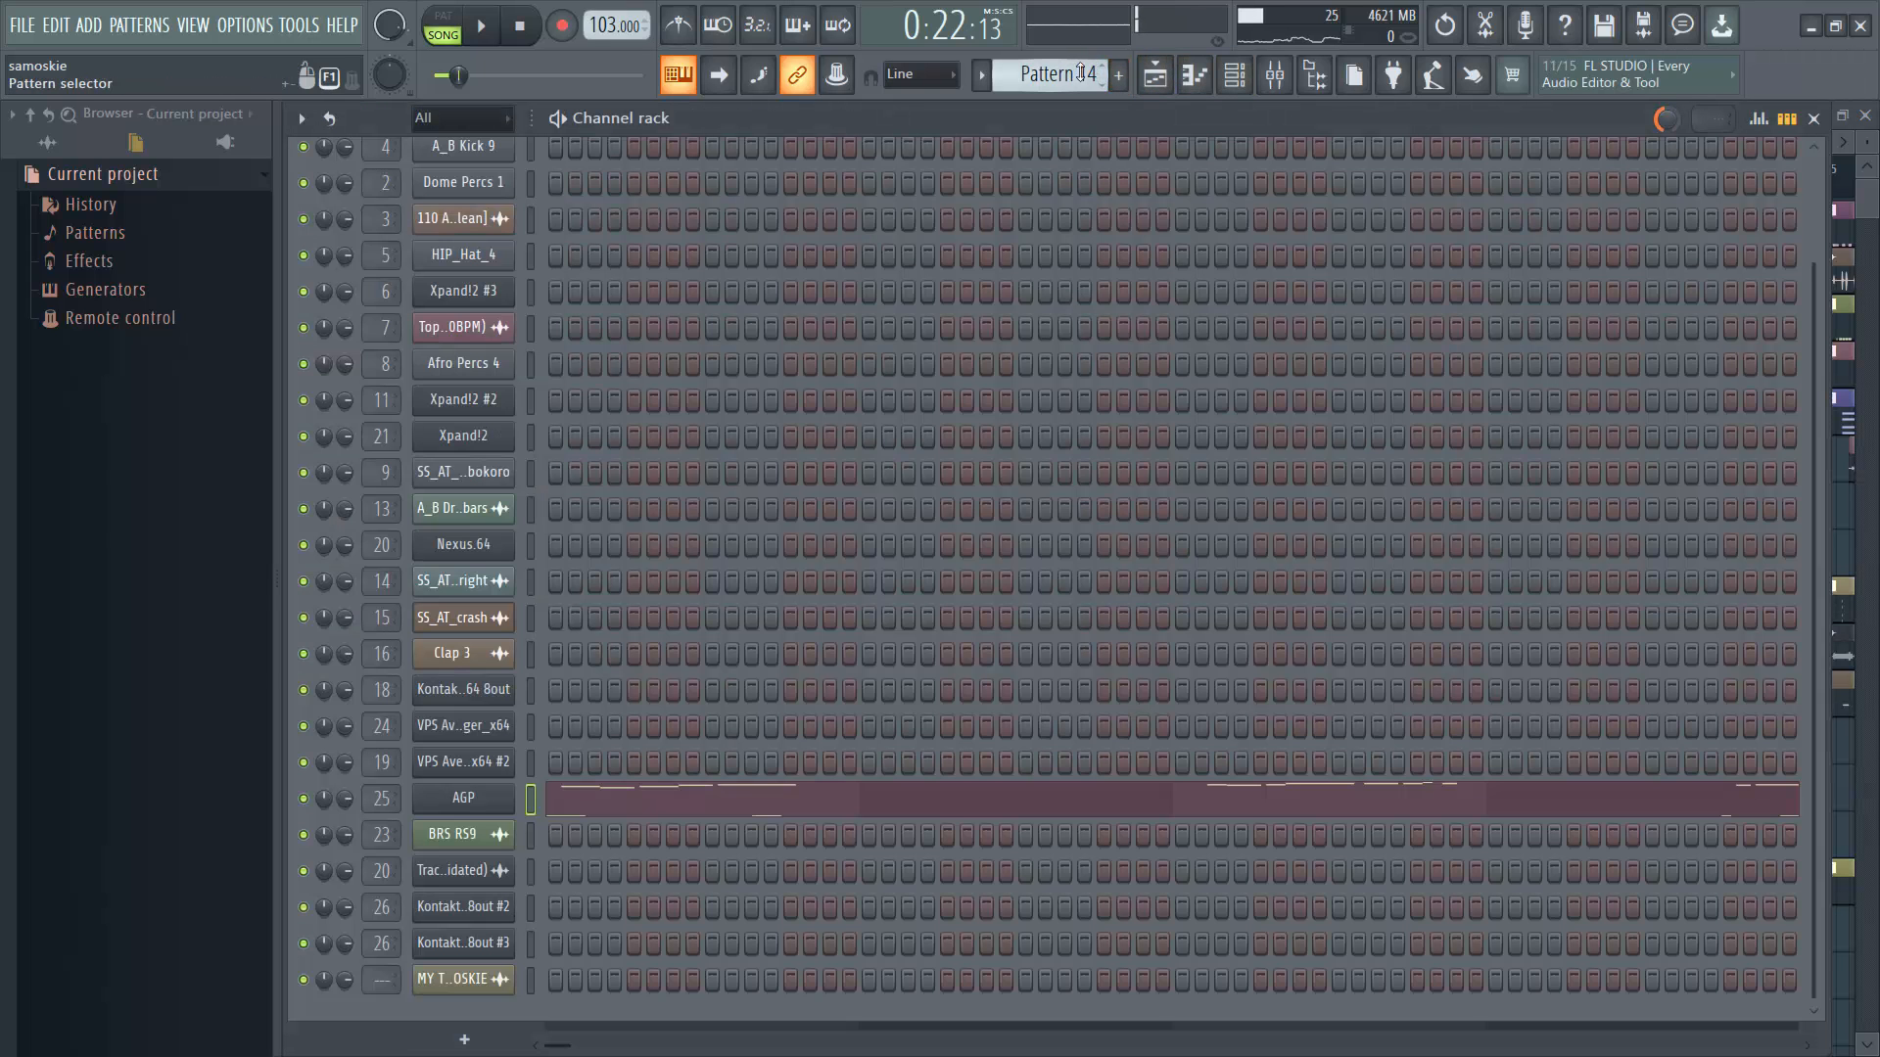
key(KP_Subtract)
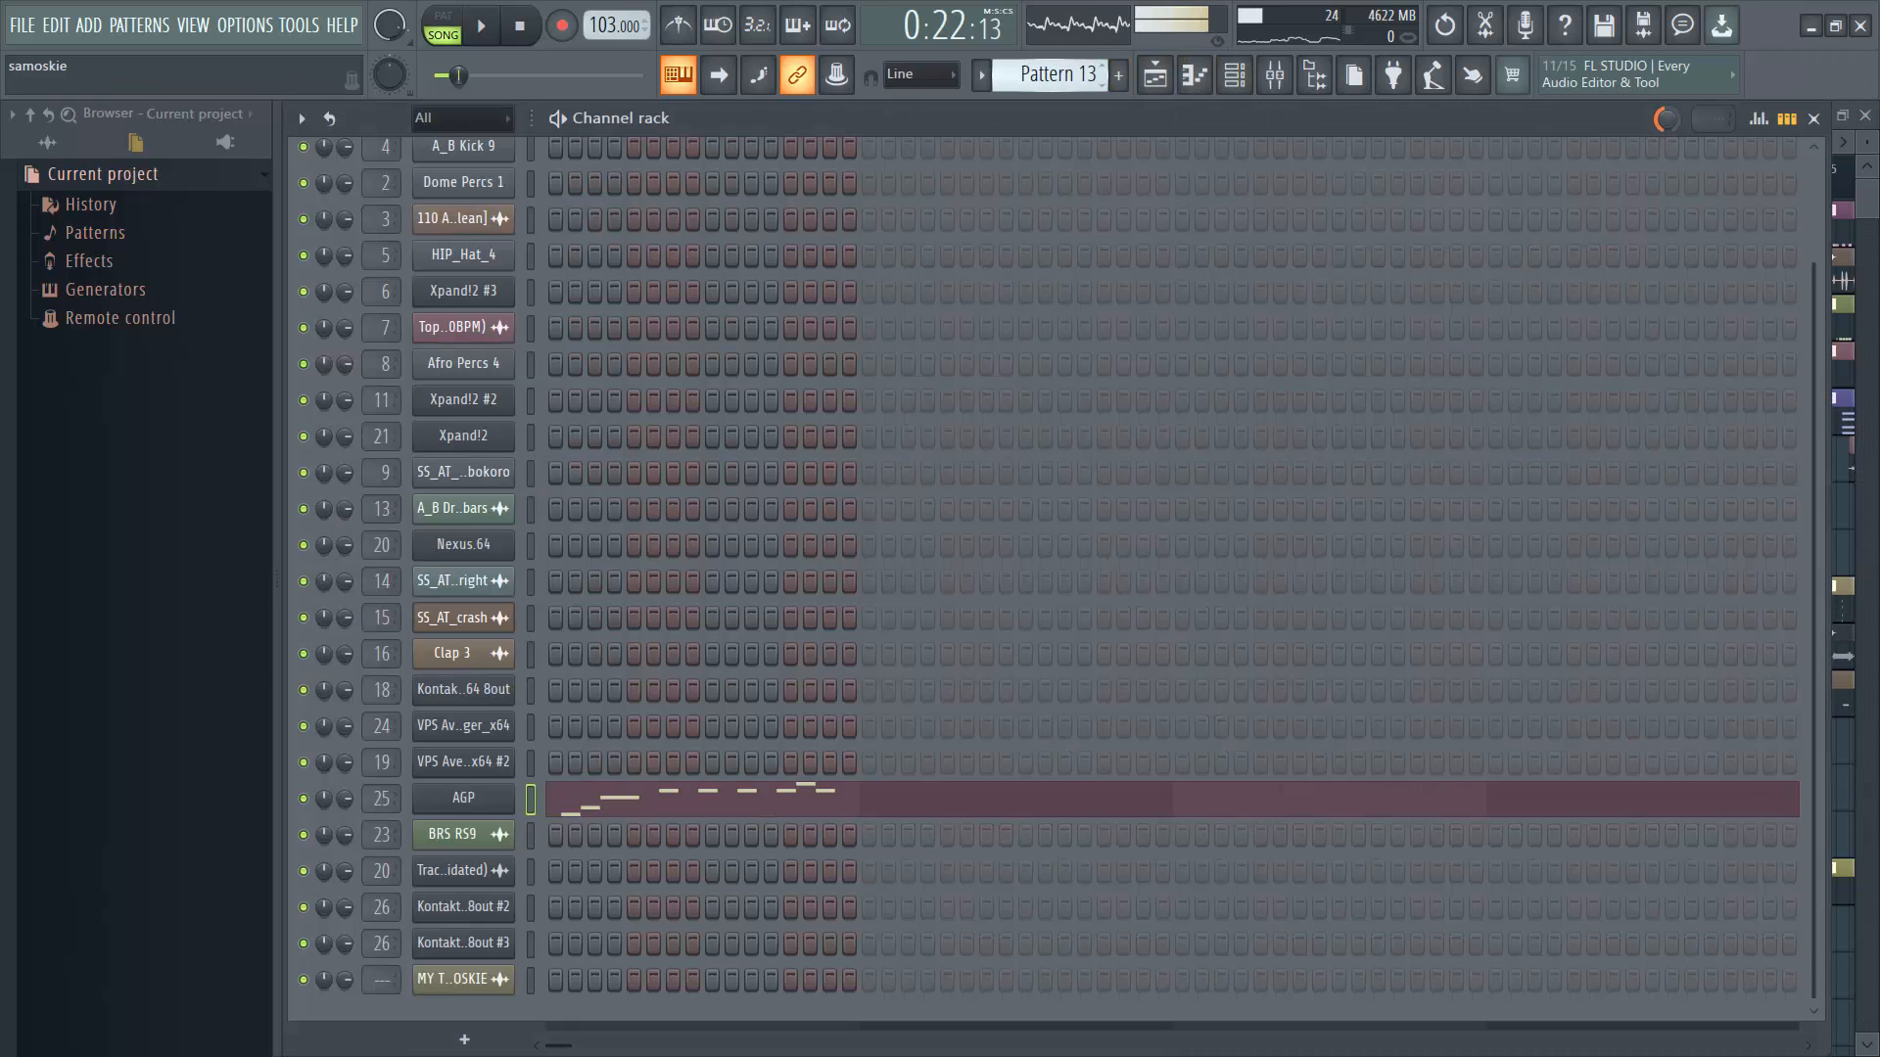
key(space)
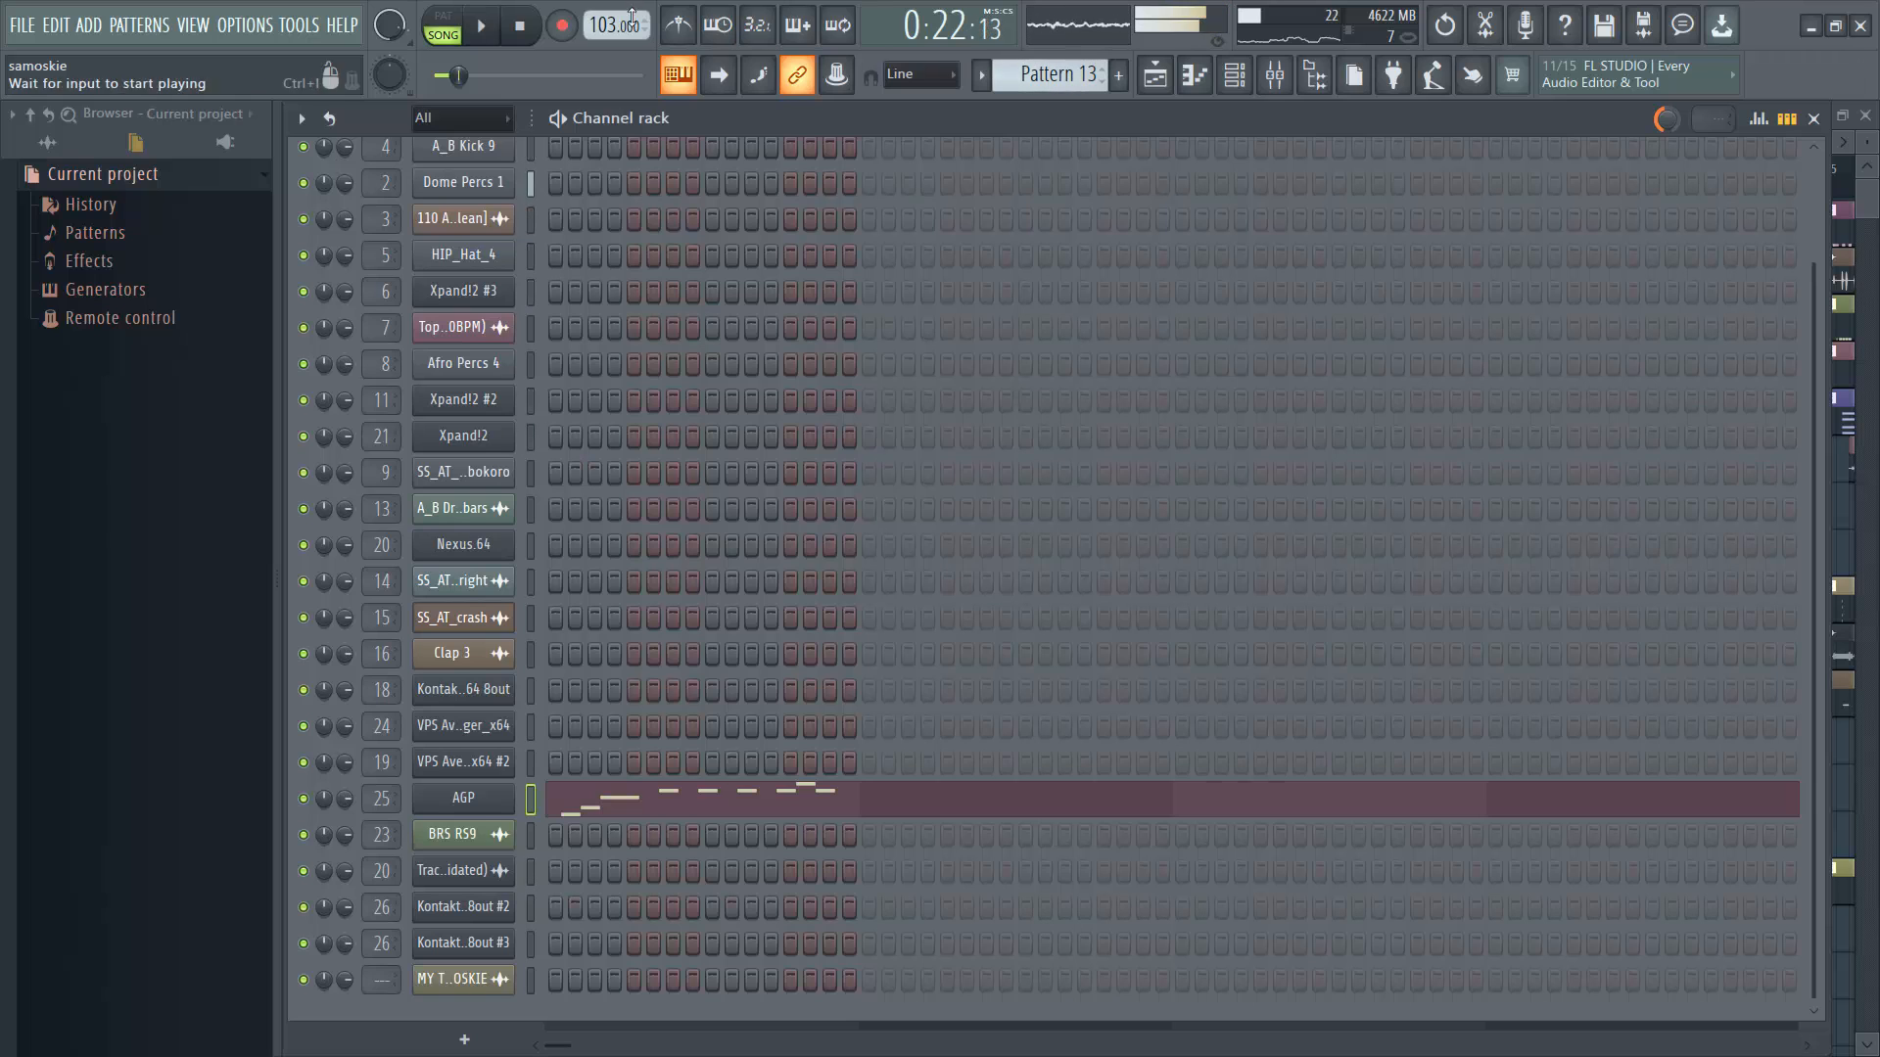
click(442, 30)
click(481, 27)
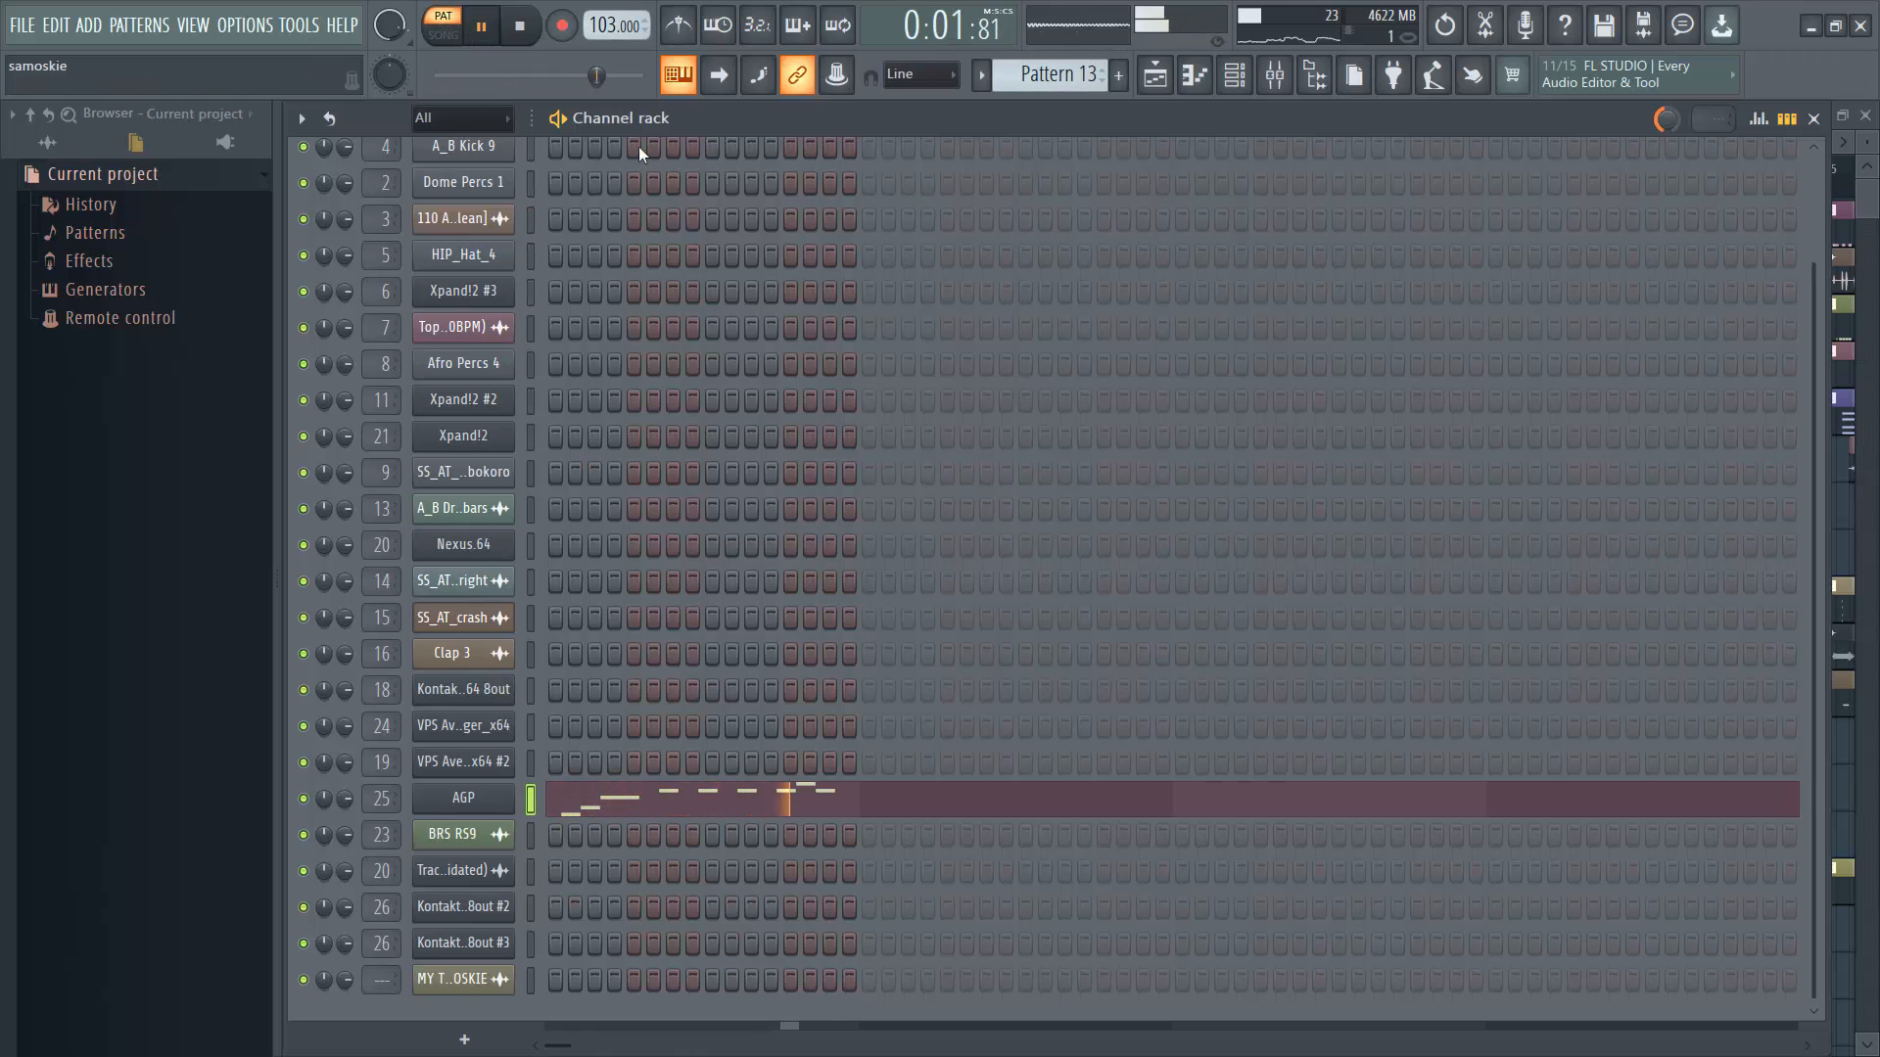
key(space)
Audition Pattern 15's VPS Avenger_x64 #2 part, and switch to Pattern 1 with the playlist open.
scroll(1048, 73, down, 2)
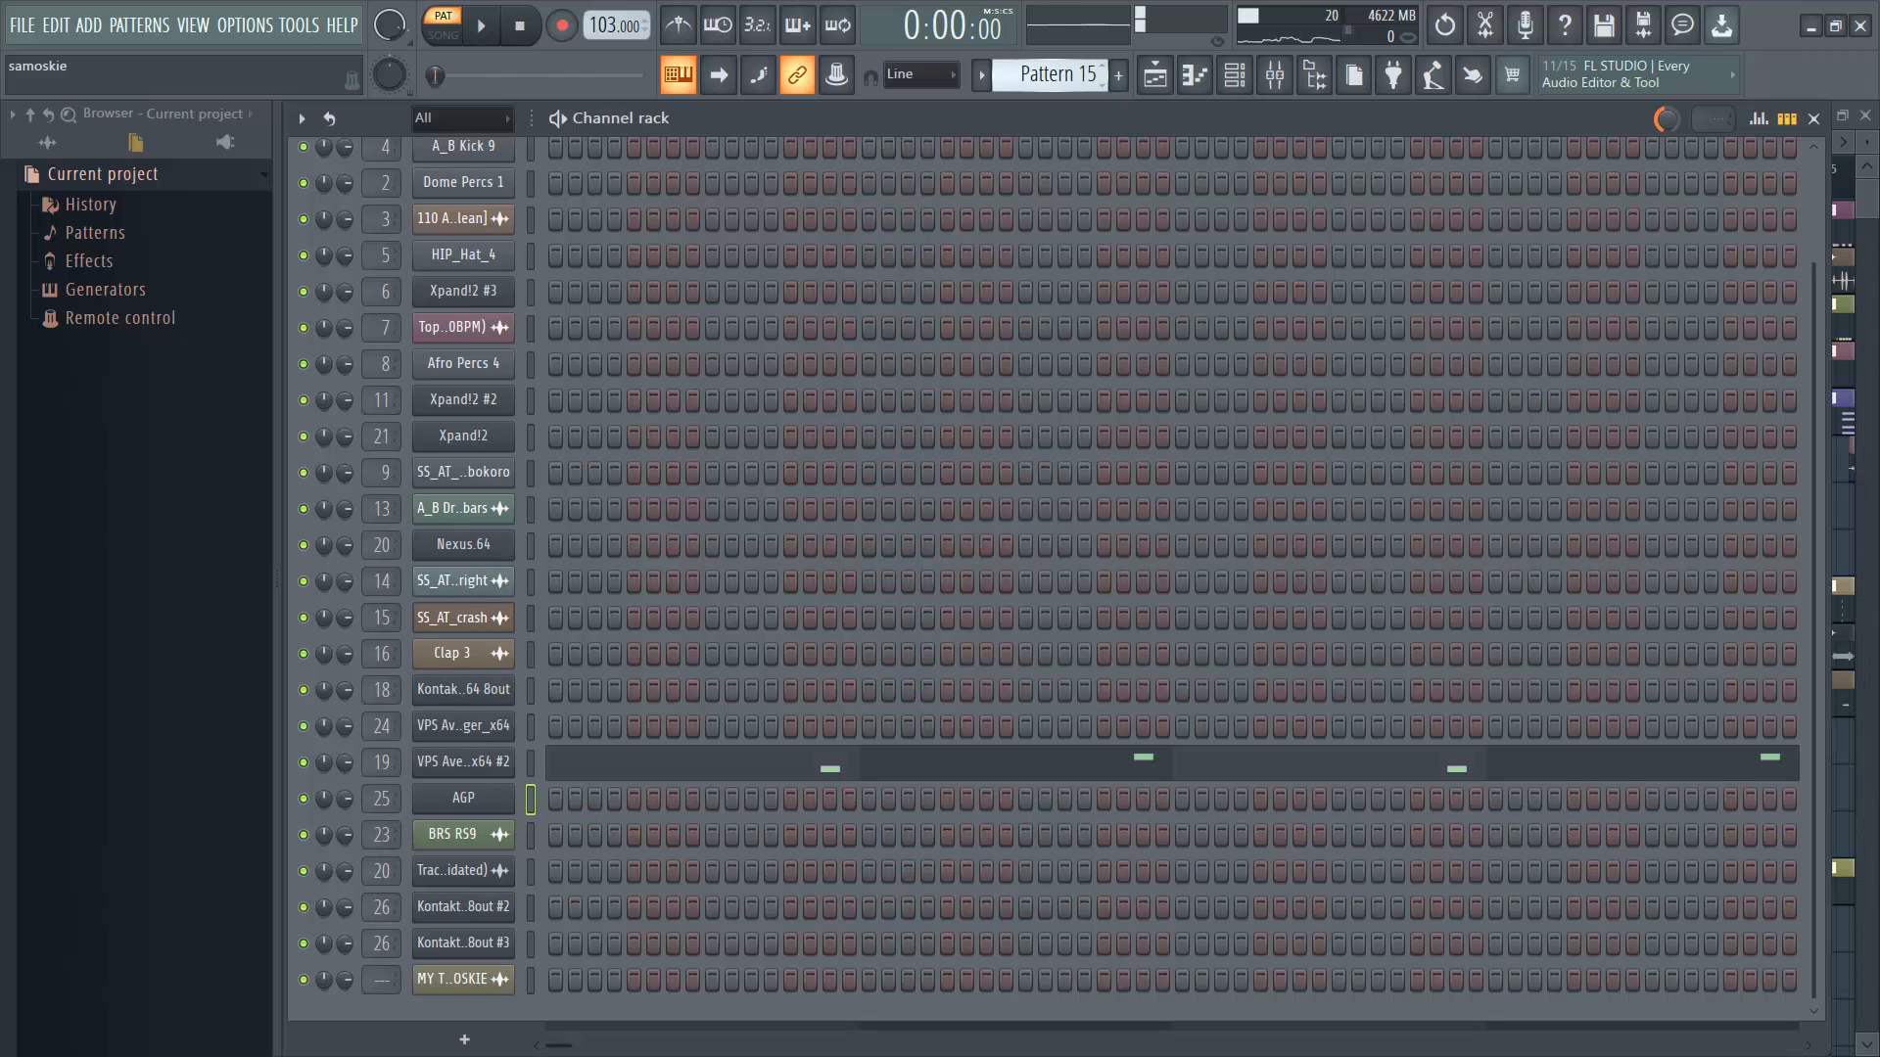
key(space)
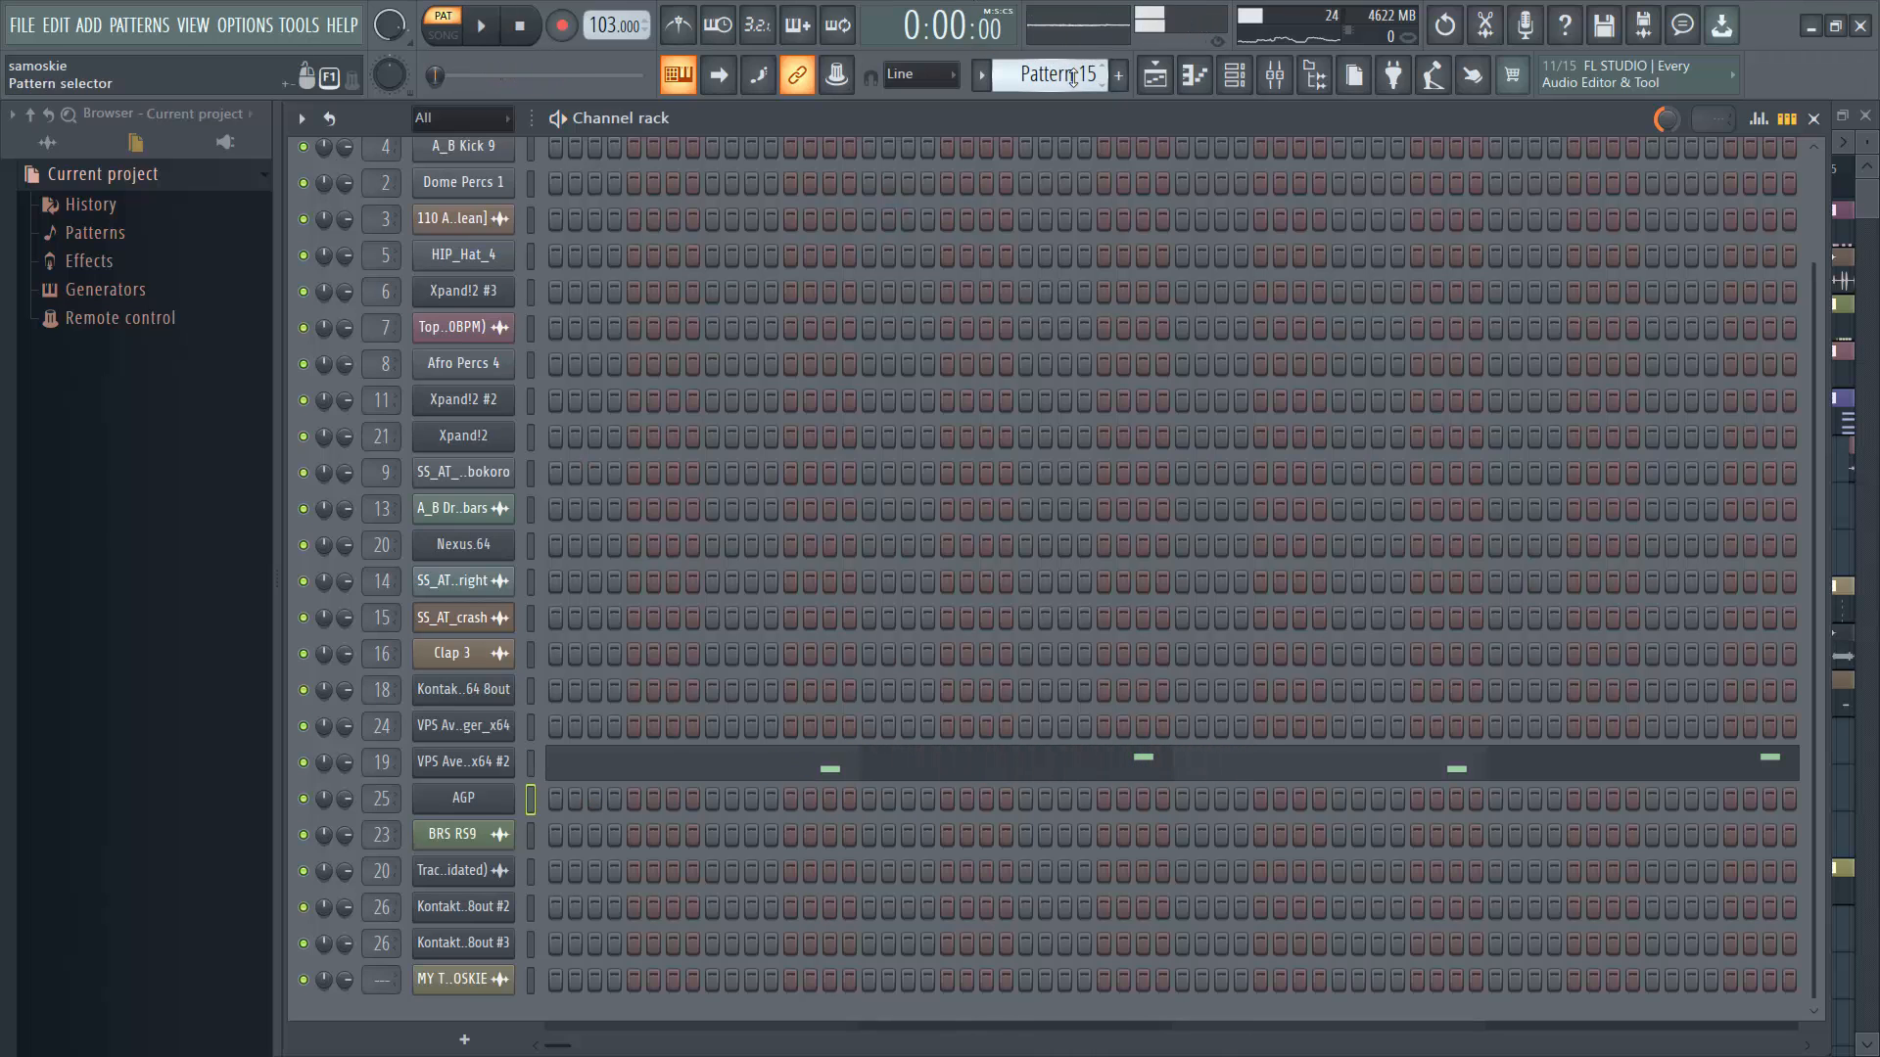
scroll(1074, 78, down, 1)
drag(1066, 75, 1065, 161)
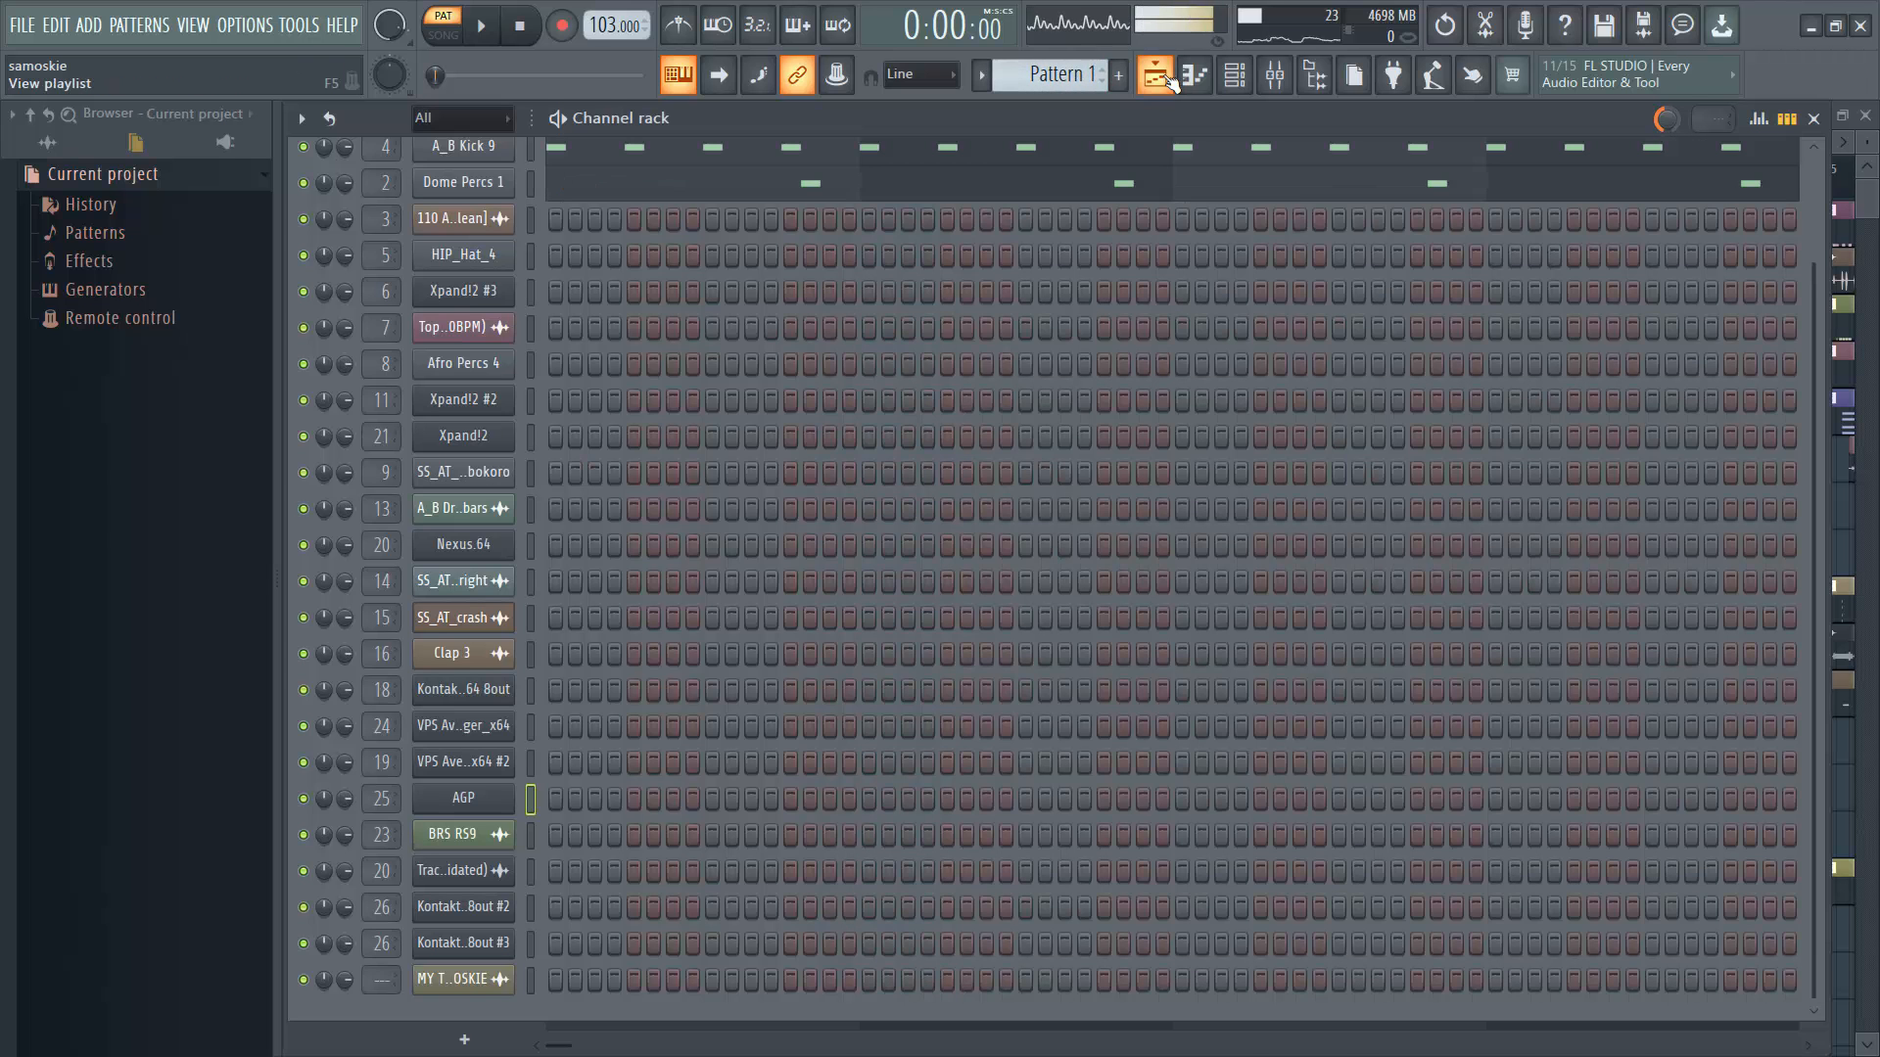
click(1156, 75)
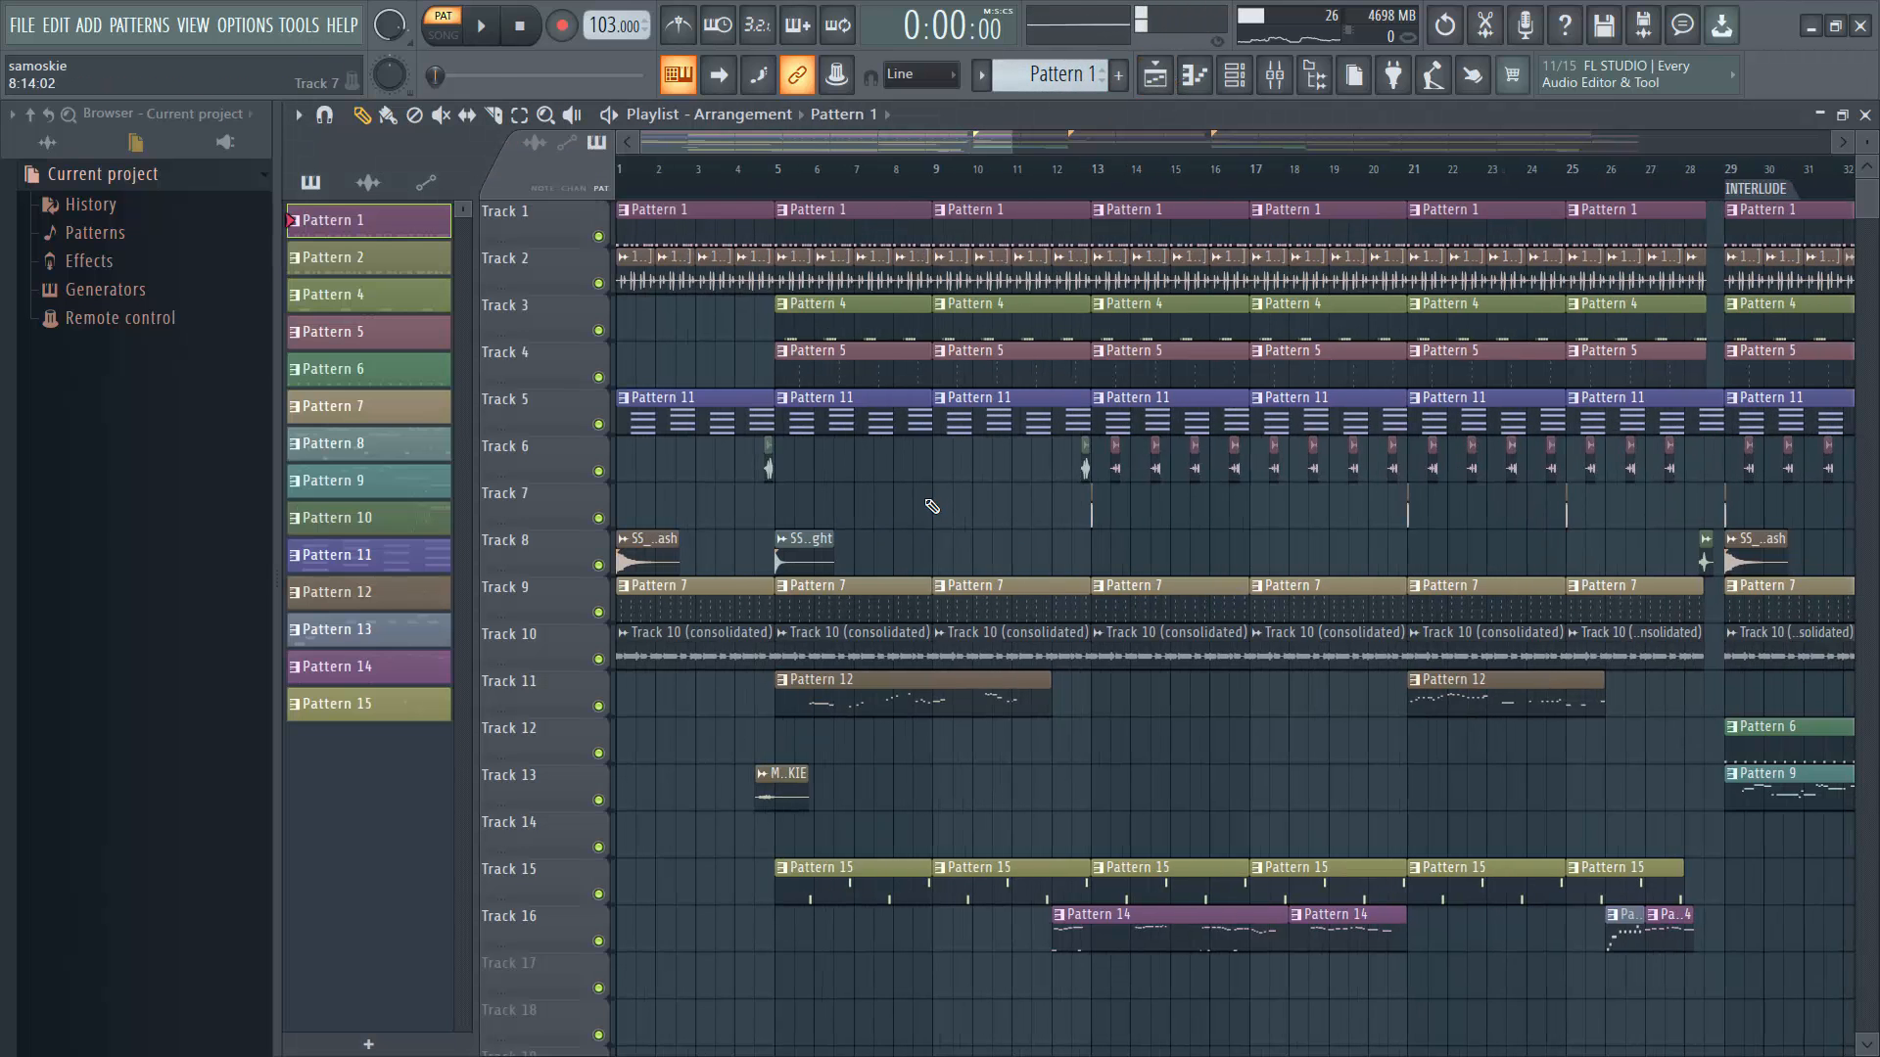
Open the mixer and check the effect slots of selected drum and percussion tracks among inserts 1 to 8.
click(1274, 76)
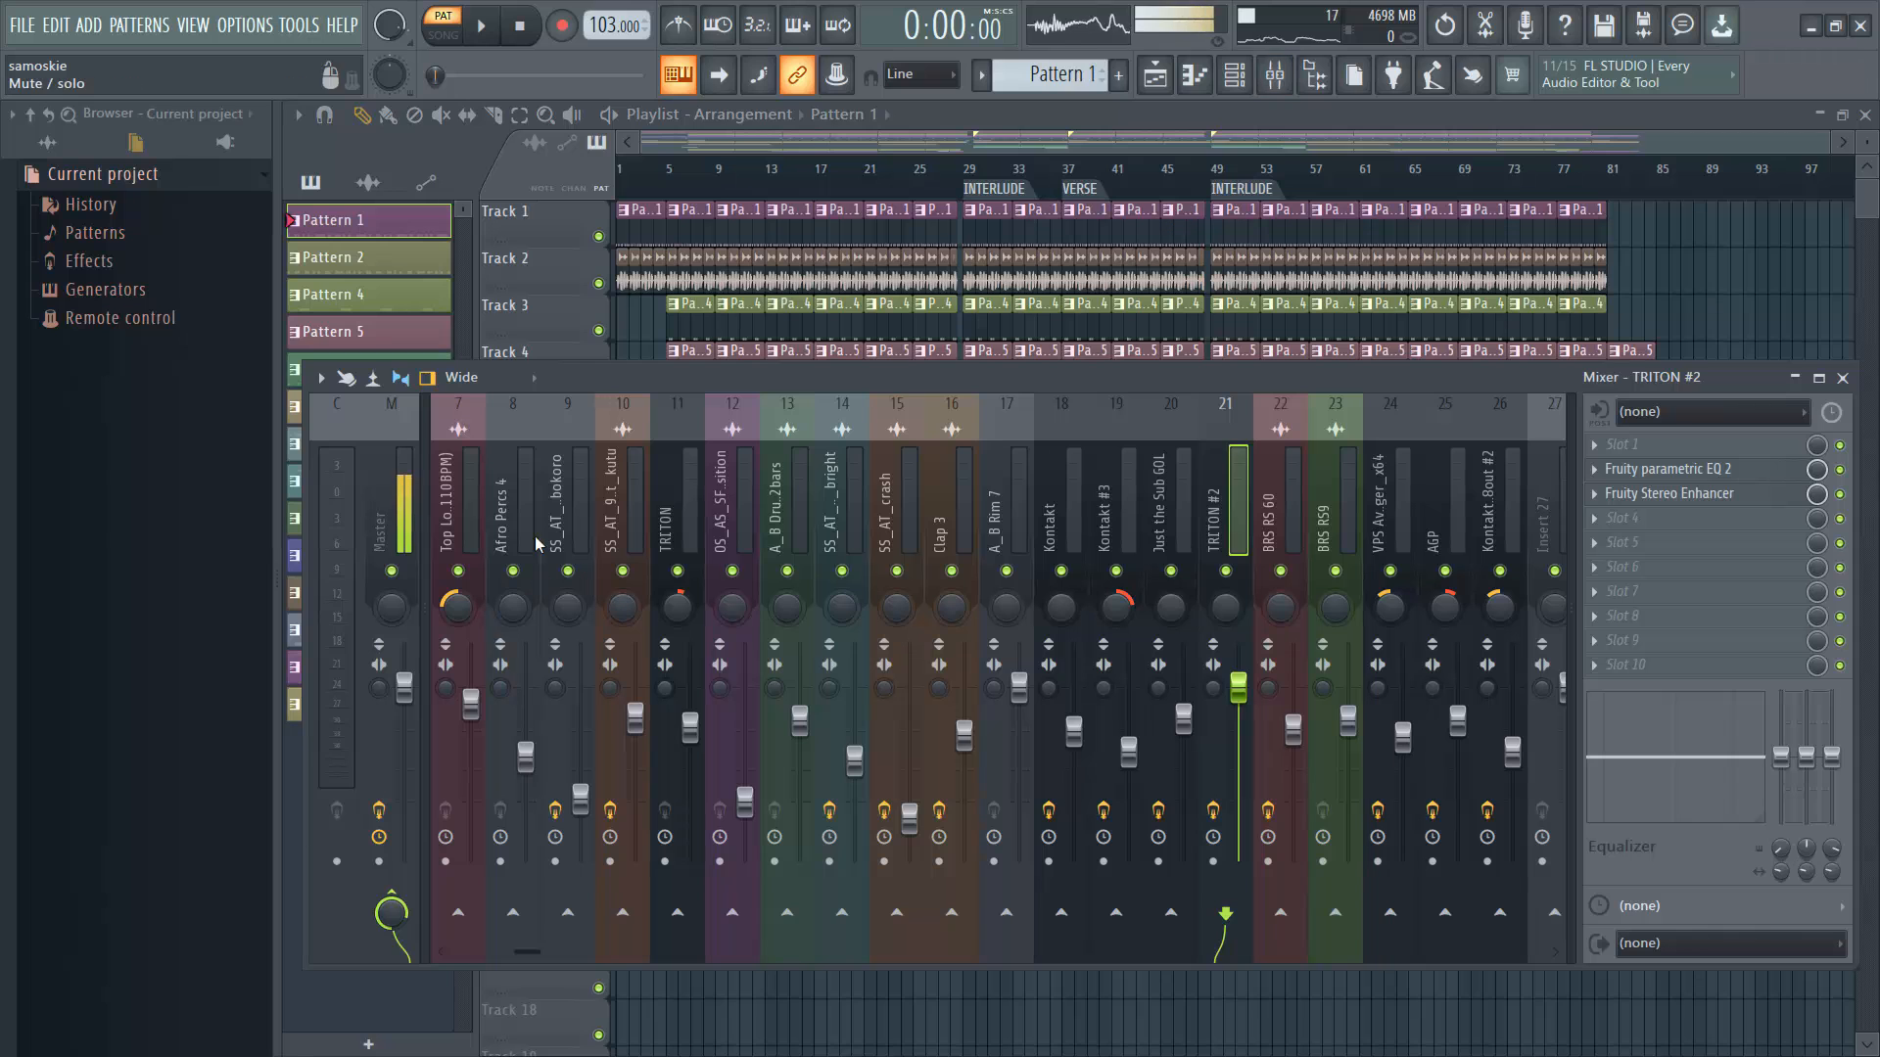
click(534, 537)
scroll(546, 499, up, 4)
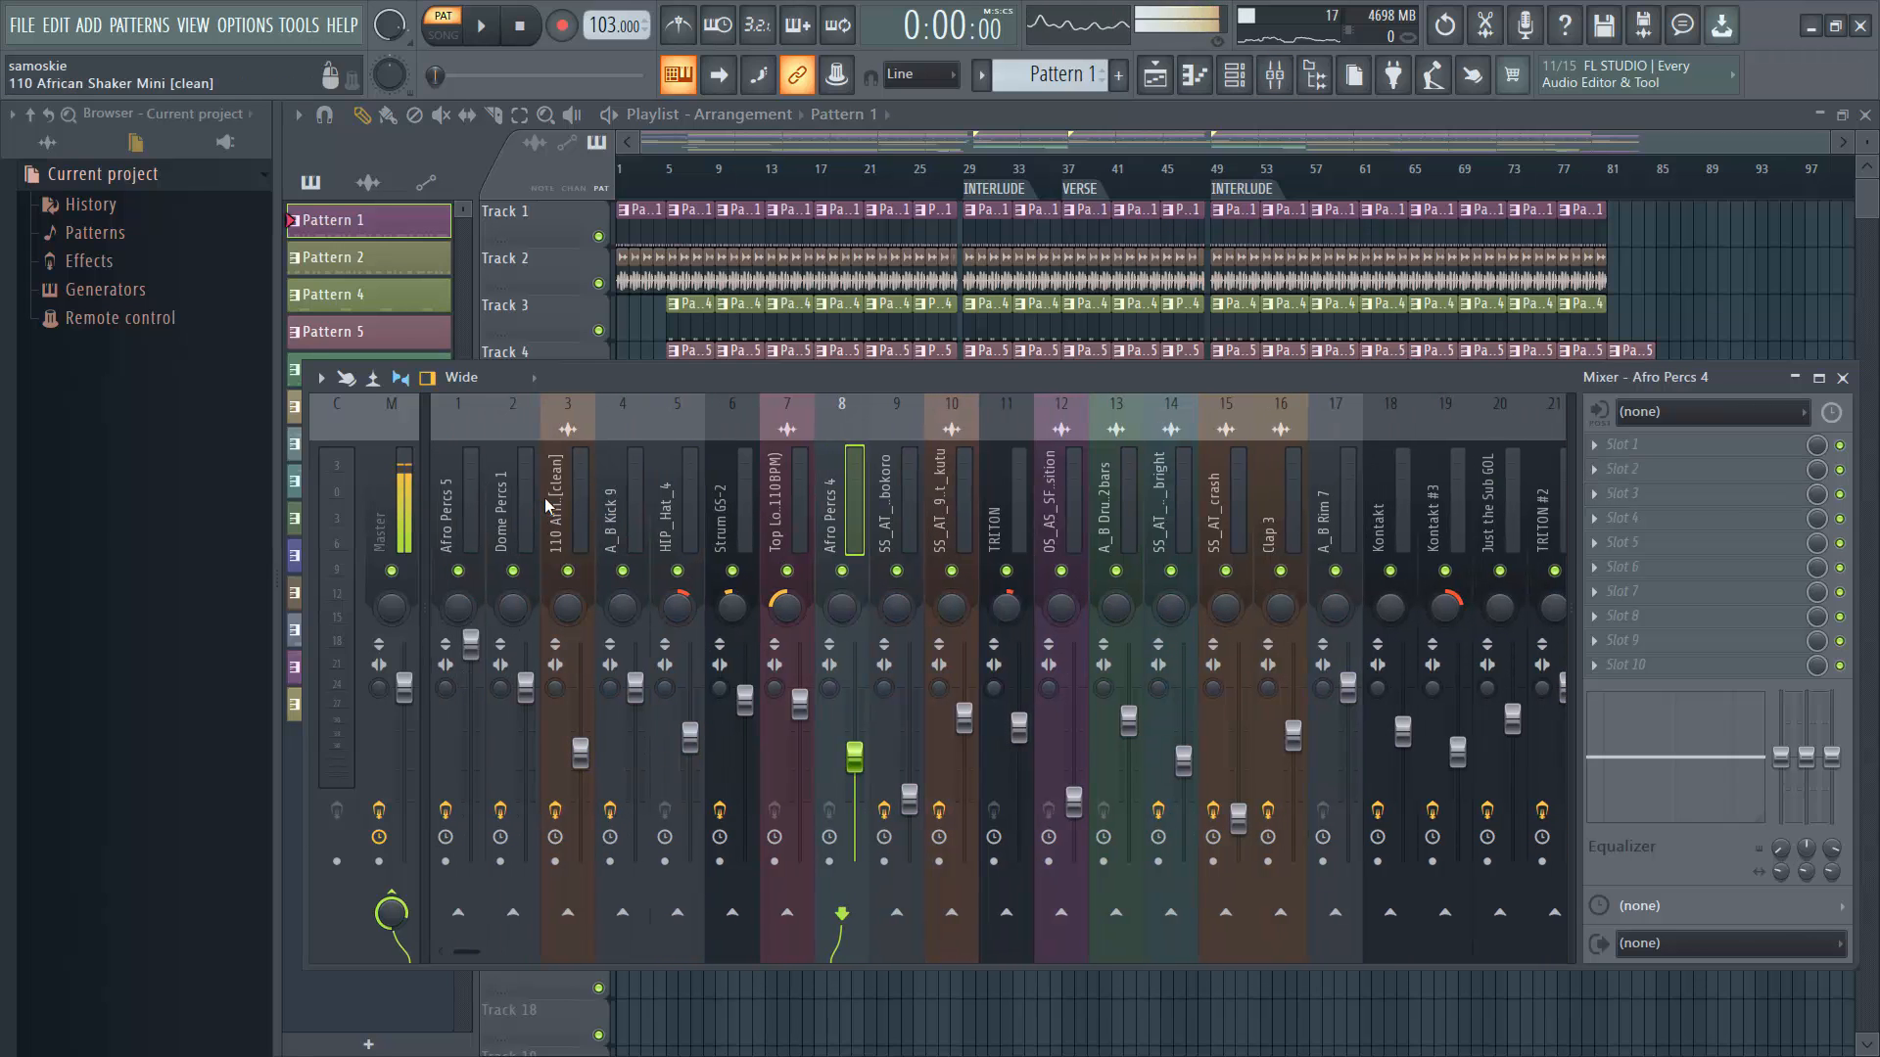
click(472, 513)
click(572, 506)
click(635, 504)
click(795, 501)
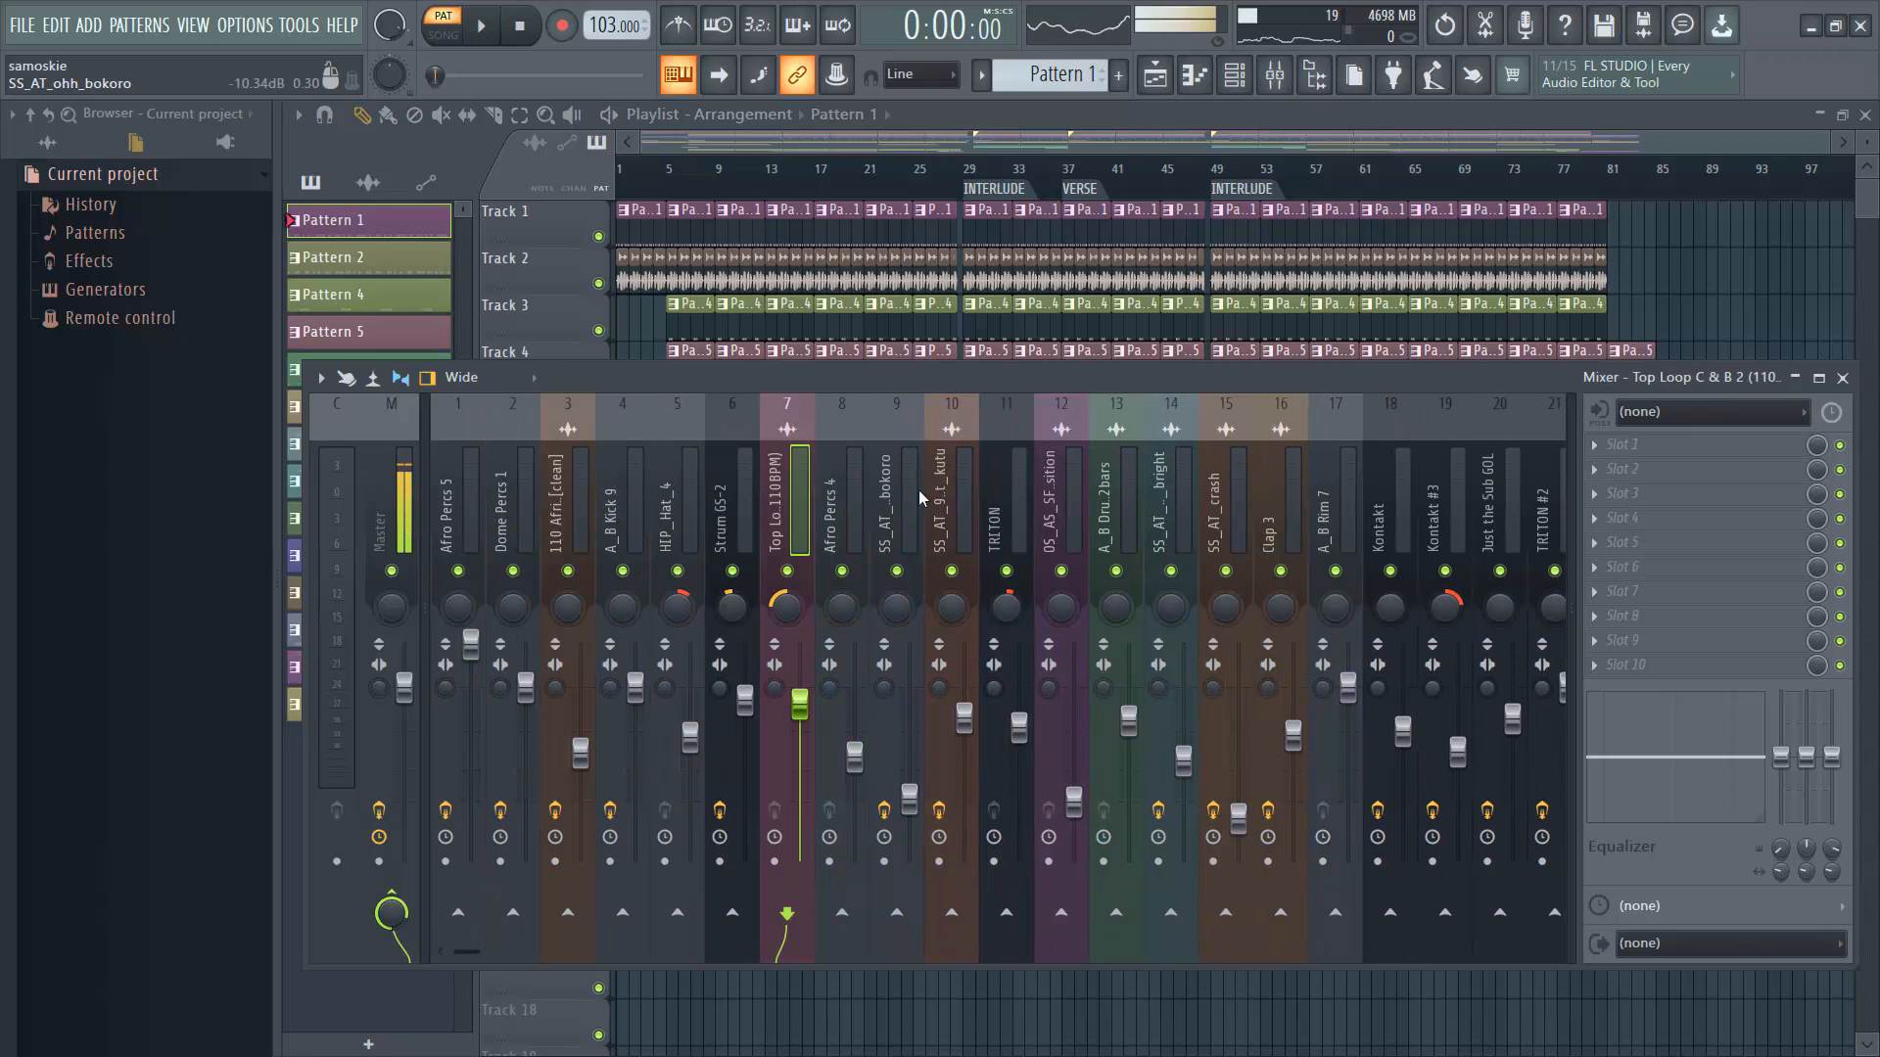
Check the effect slots of selected mixer tracks from SS_AT_ohh_bokoro to A_B Rim 7, including TRITON and SS_AT_crash.
click(920, 498)
click(1013, 499)
click(1126, 501)
click(1232, 504)
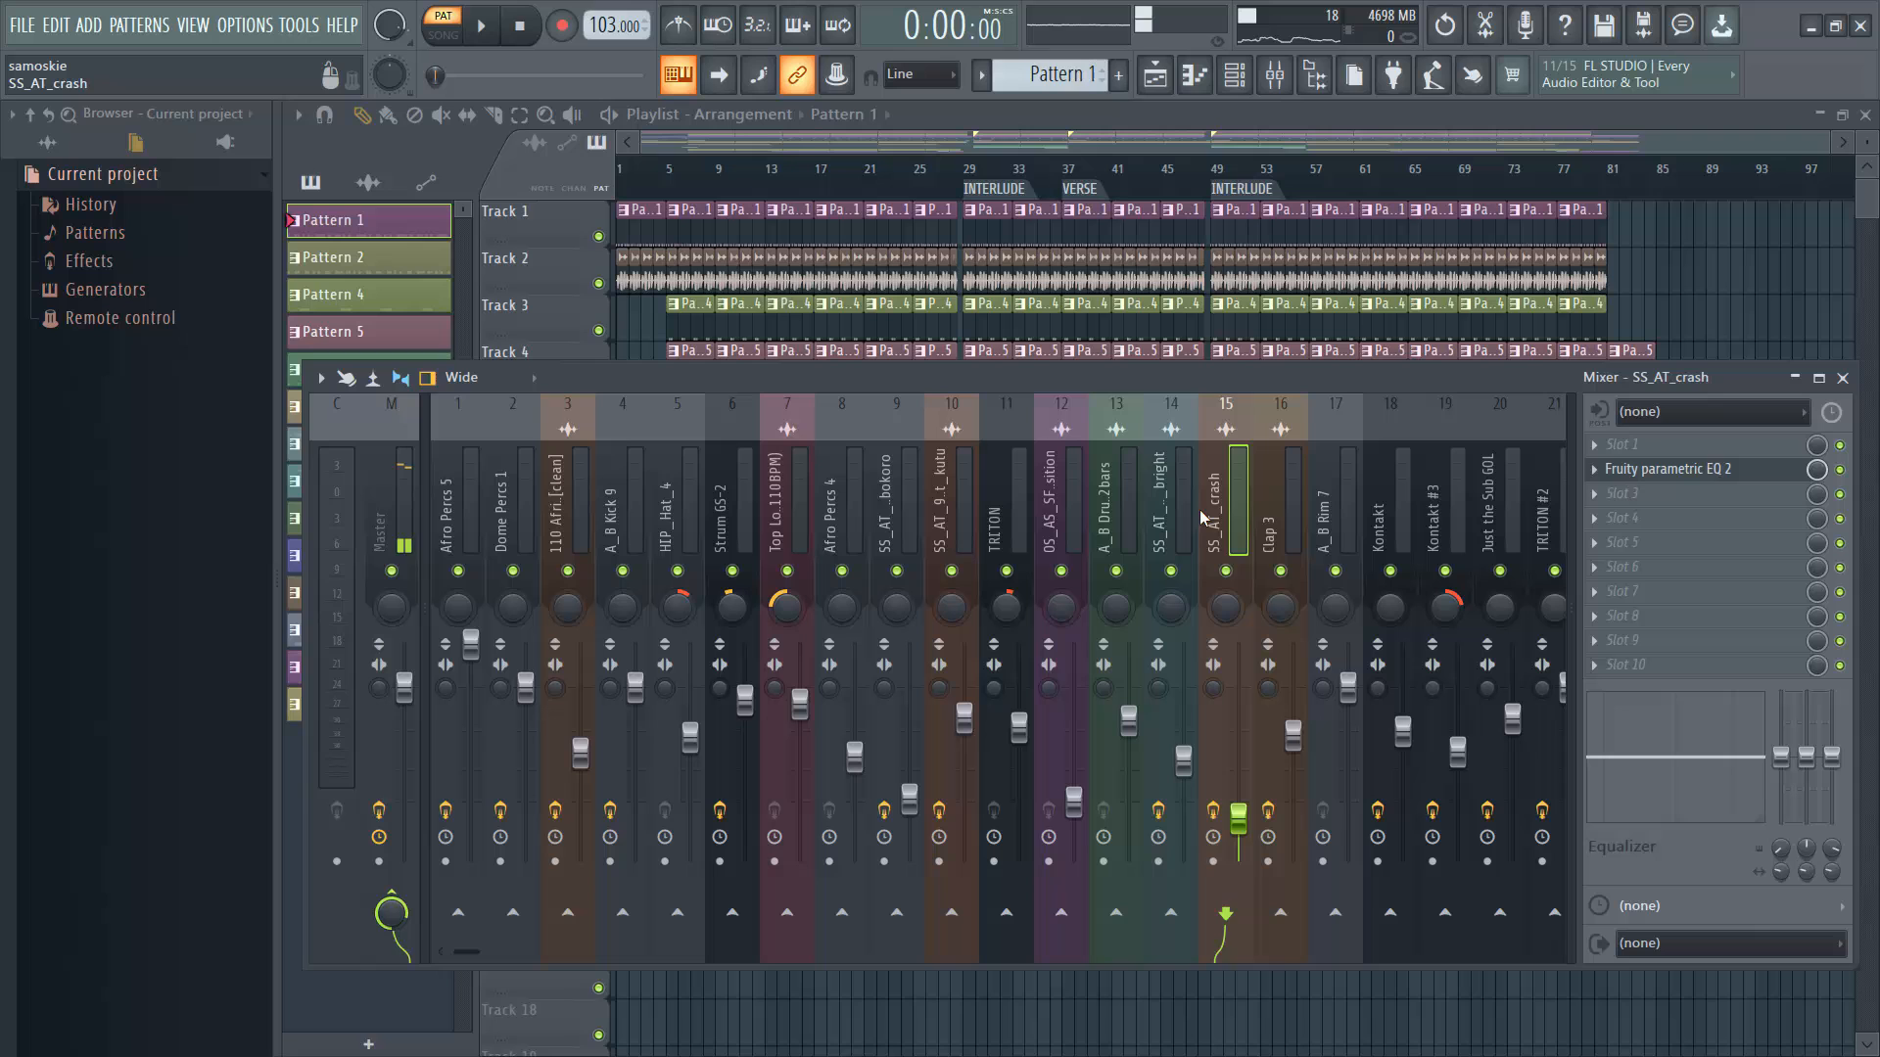
click(1322, 507)
Check the effect slots of the Kontakt #3 and TRITON #2 mixer tracks.
scroll(1302, 504, down, 6)
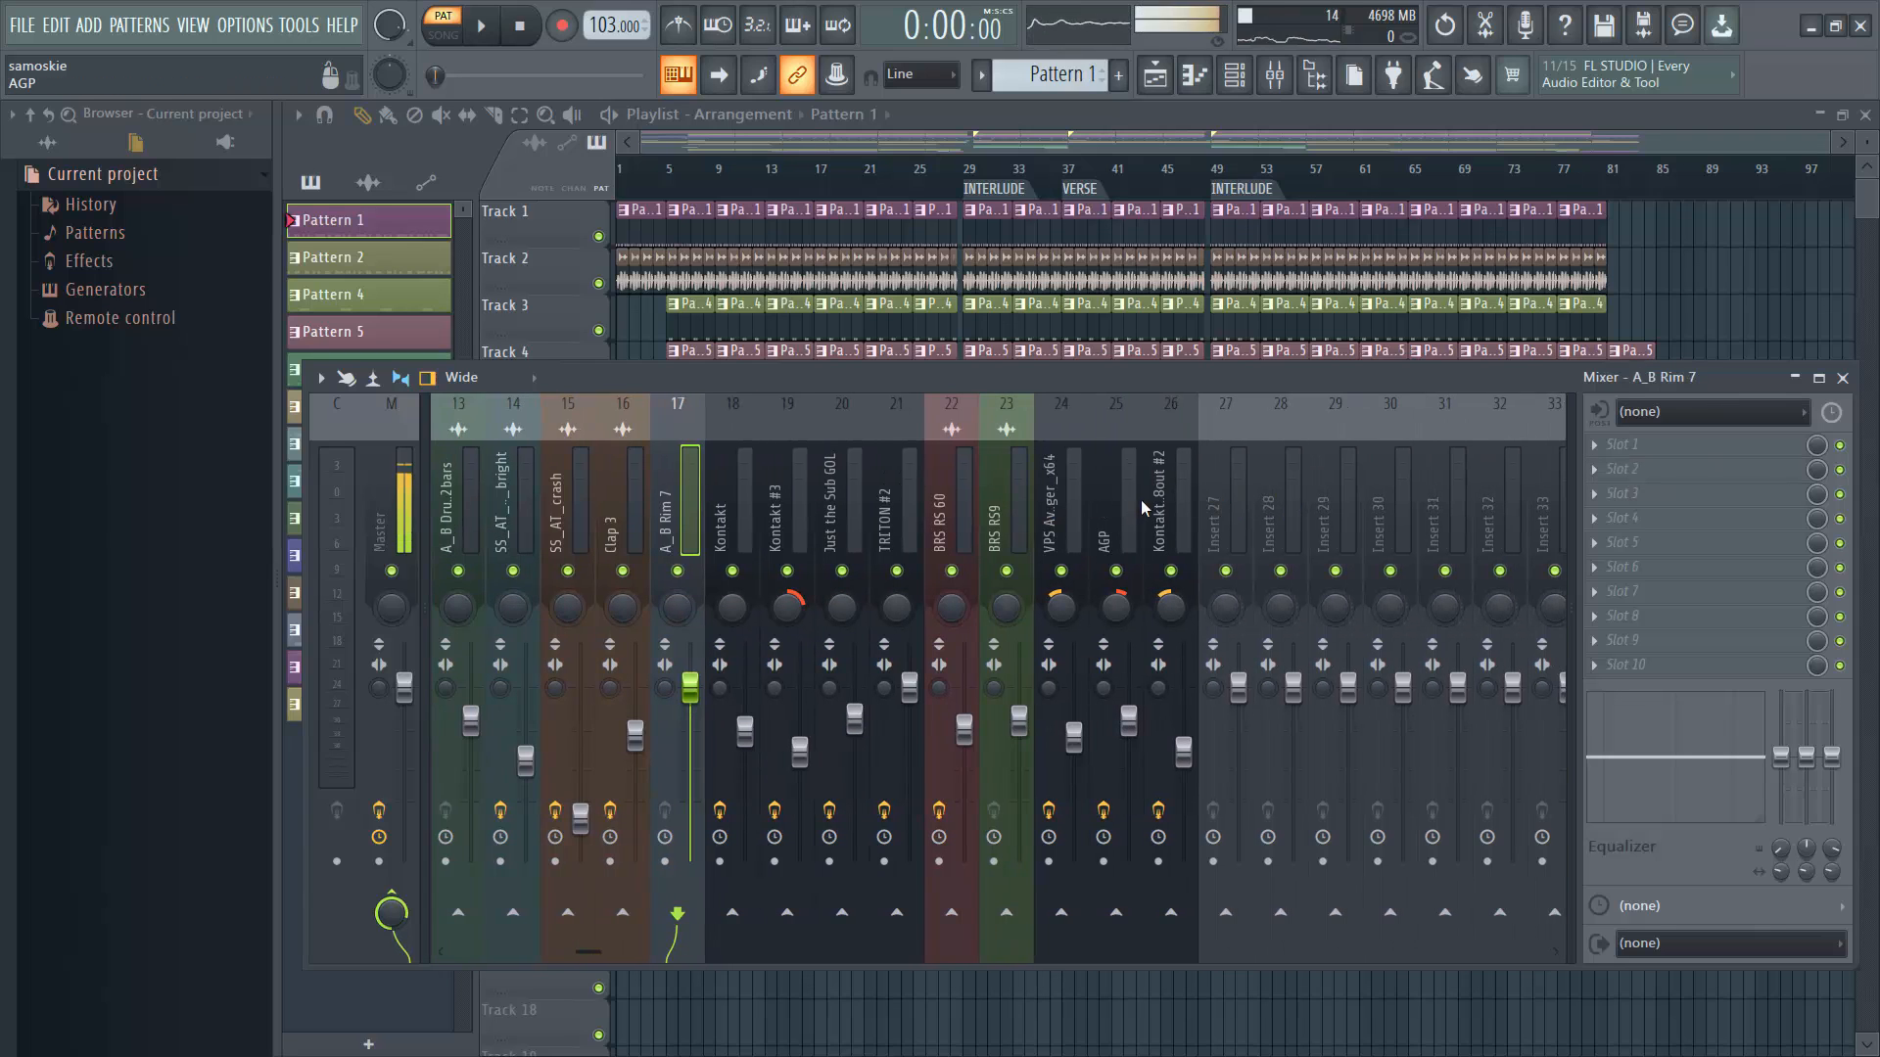
click(913, 501)
click(809, 509)
click(916, 504)
Check the effects on the Master track, close the mixer, and look over the full playlist arrangement.
scroll(813, 509, up, 3)
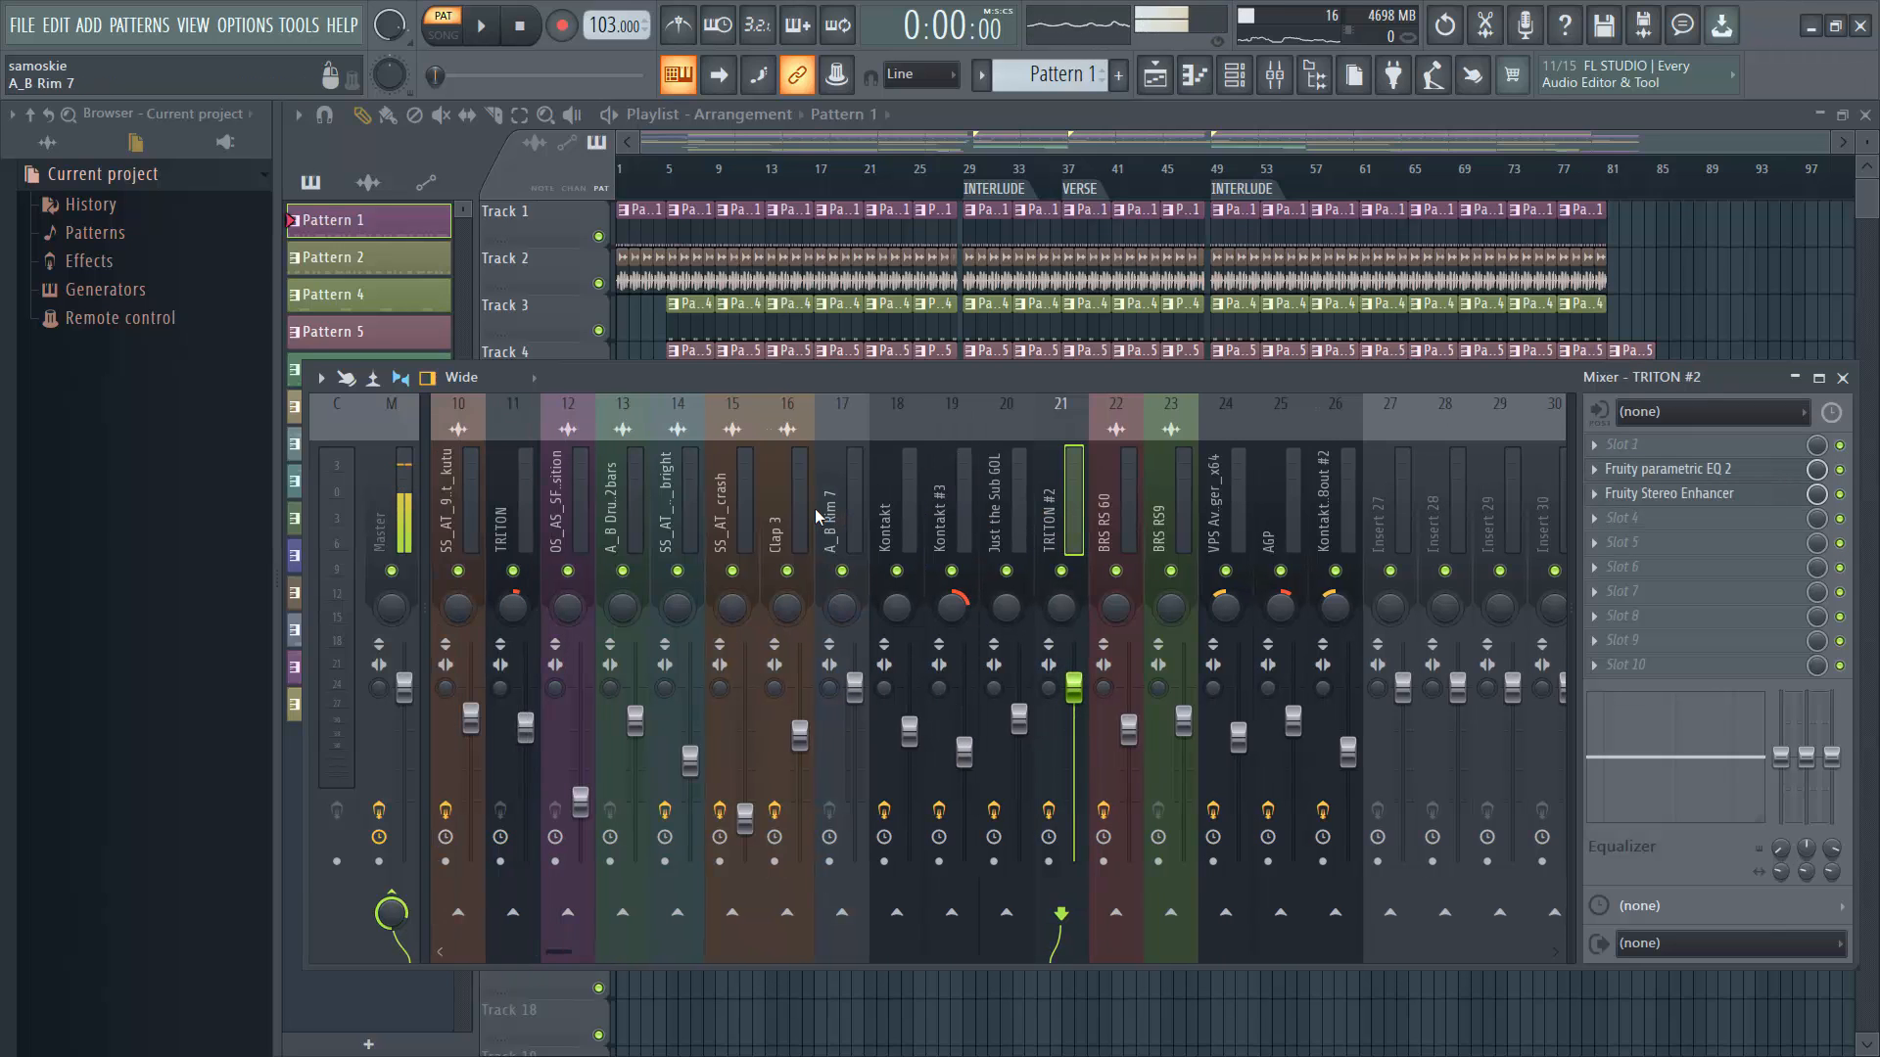
scroll(817, 509, up, 3)
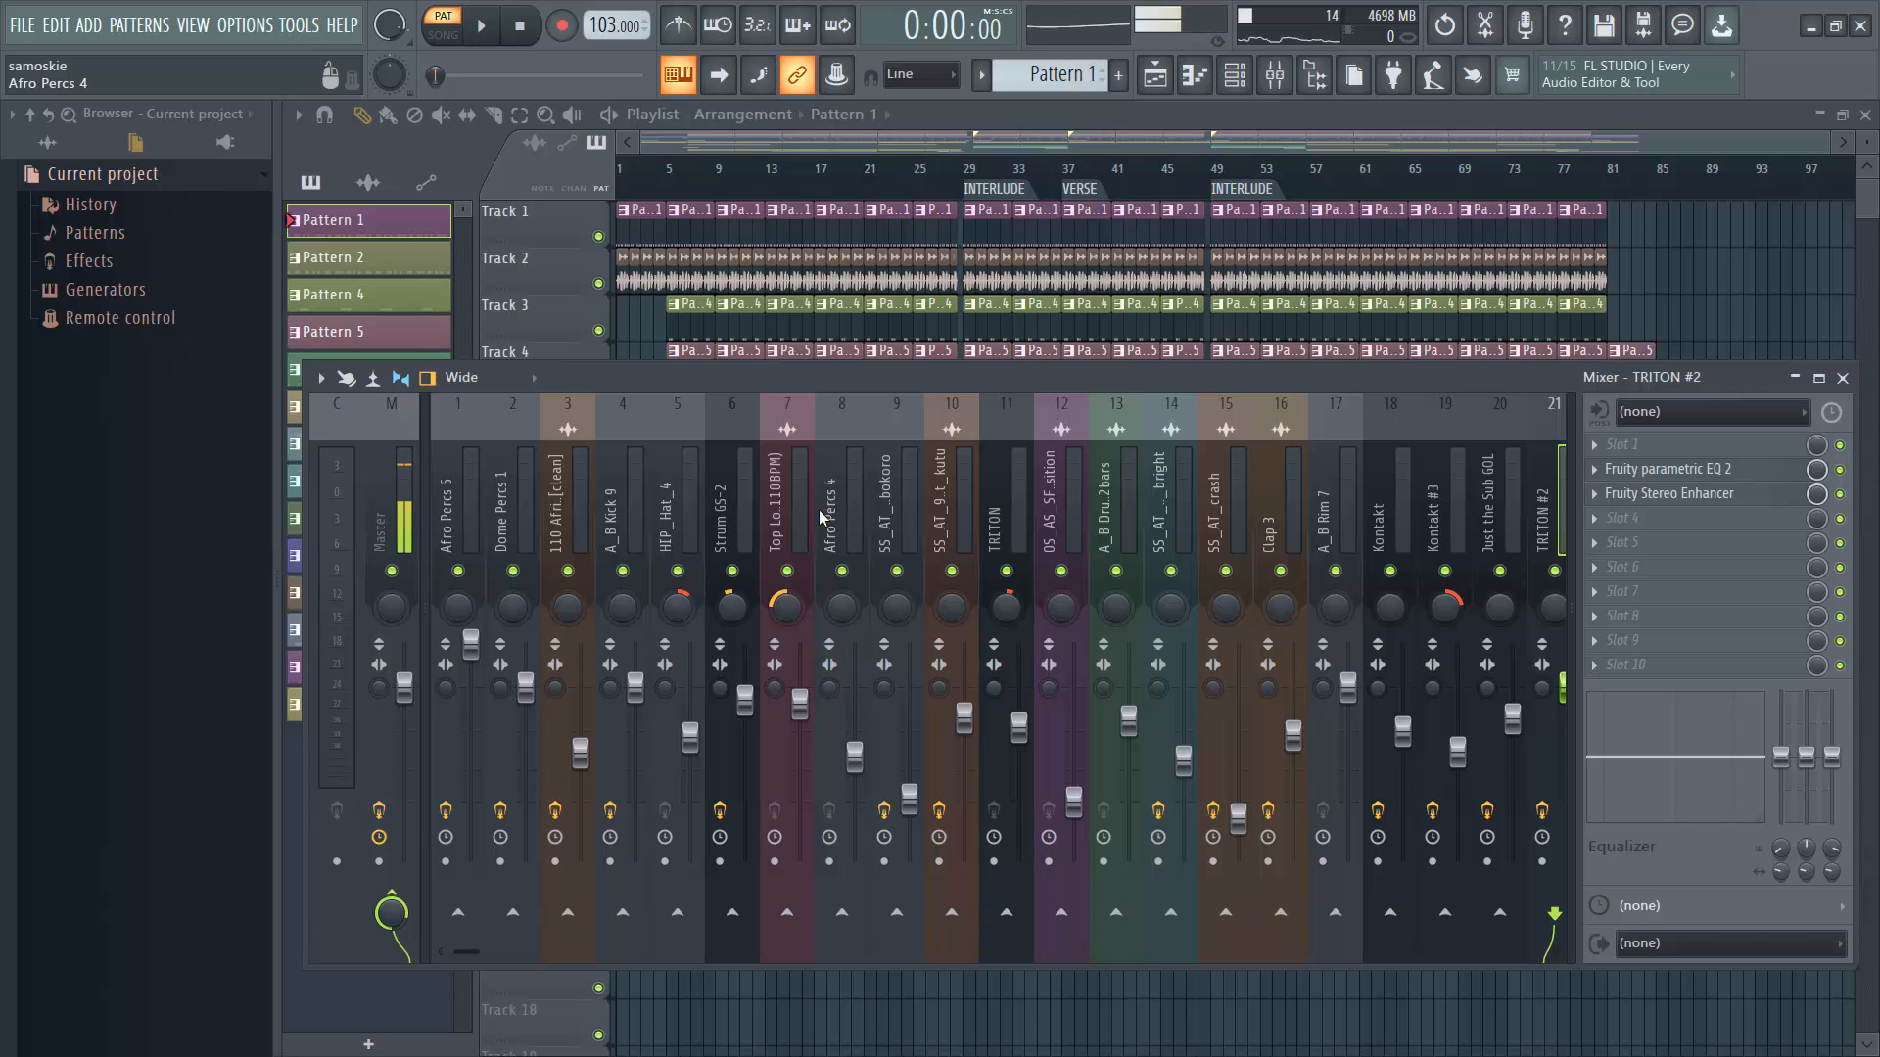
click(409, 519)
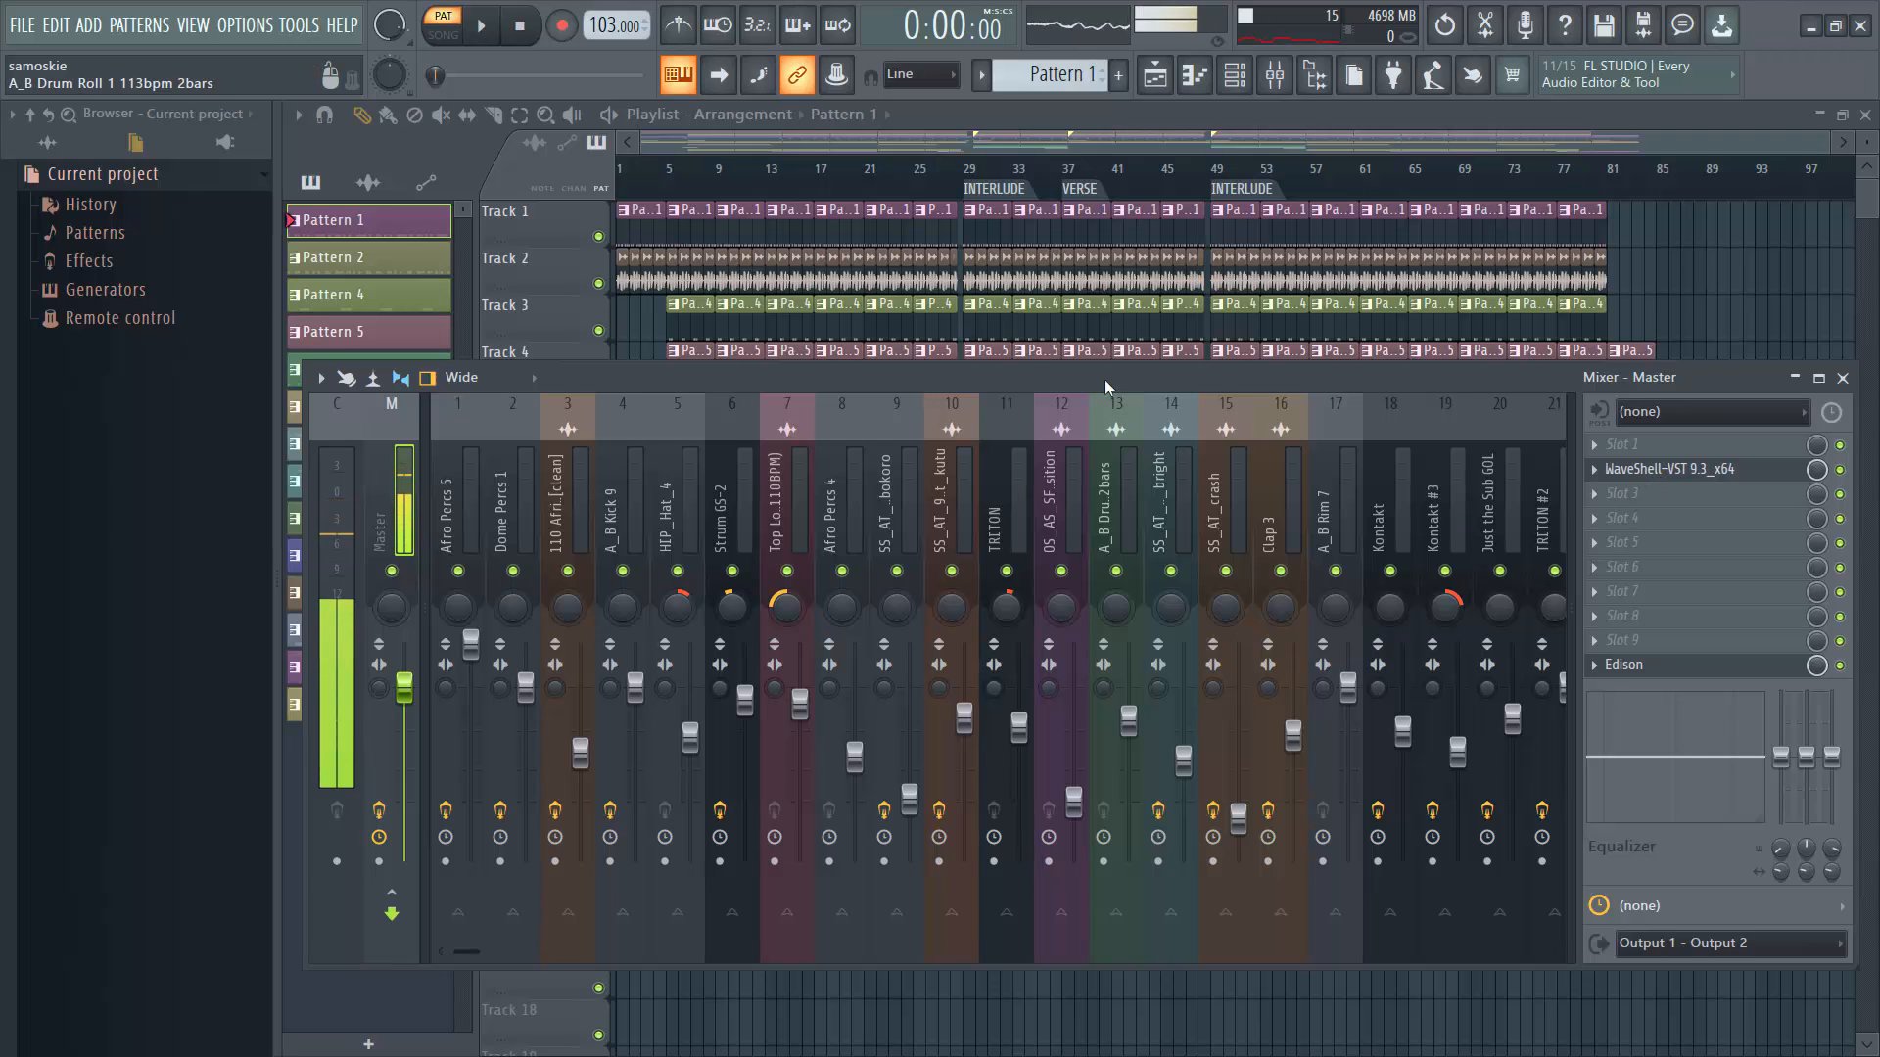
key(F9)
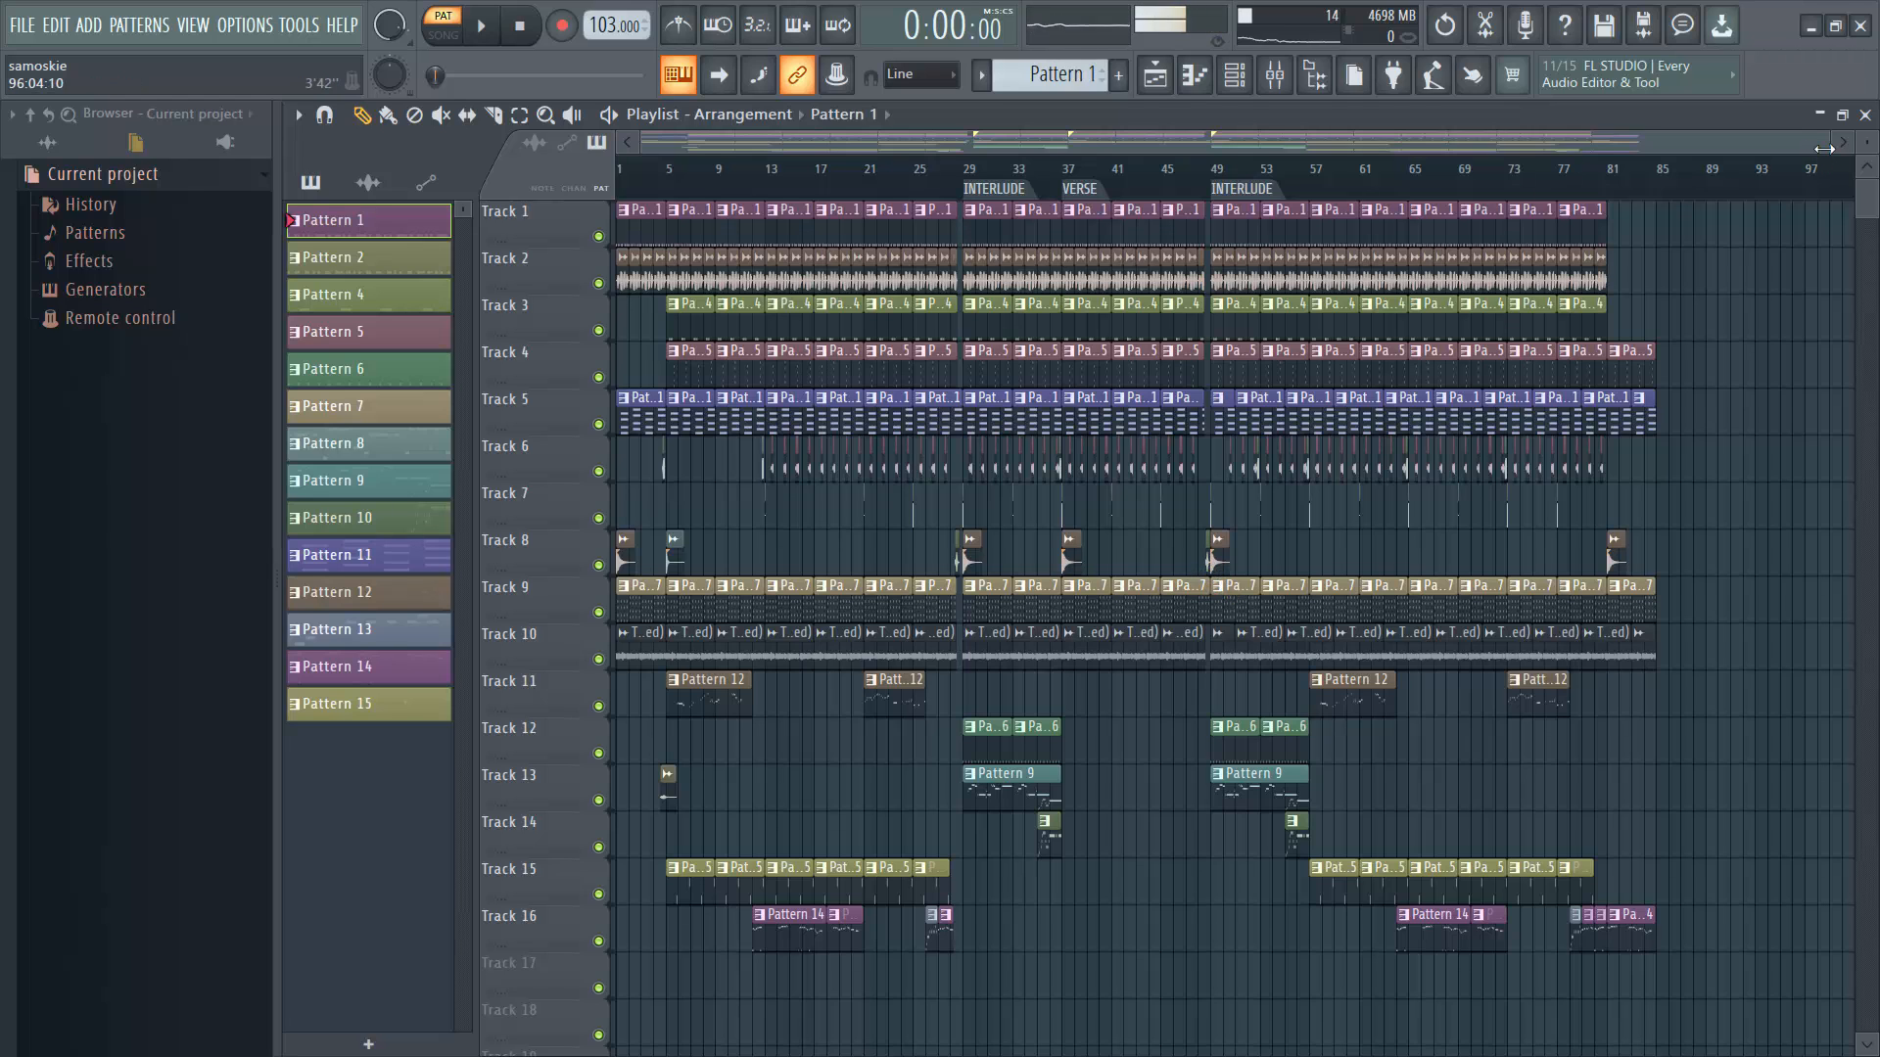
drag(1824, 149, 1597, 154)
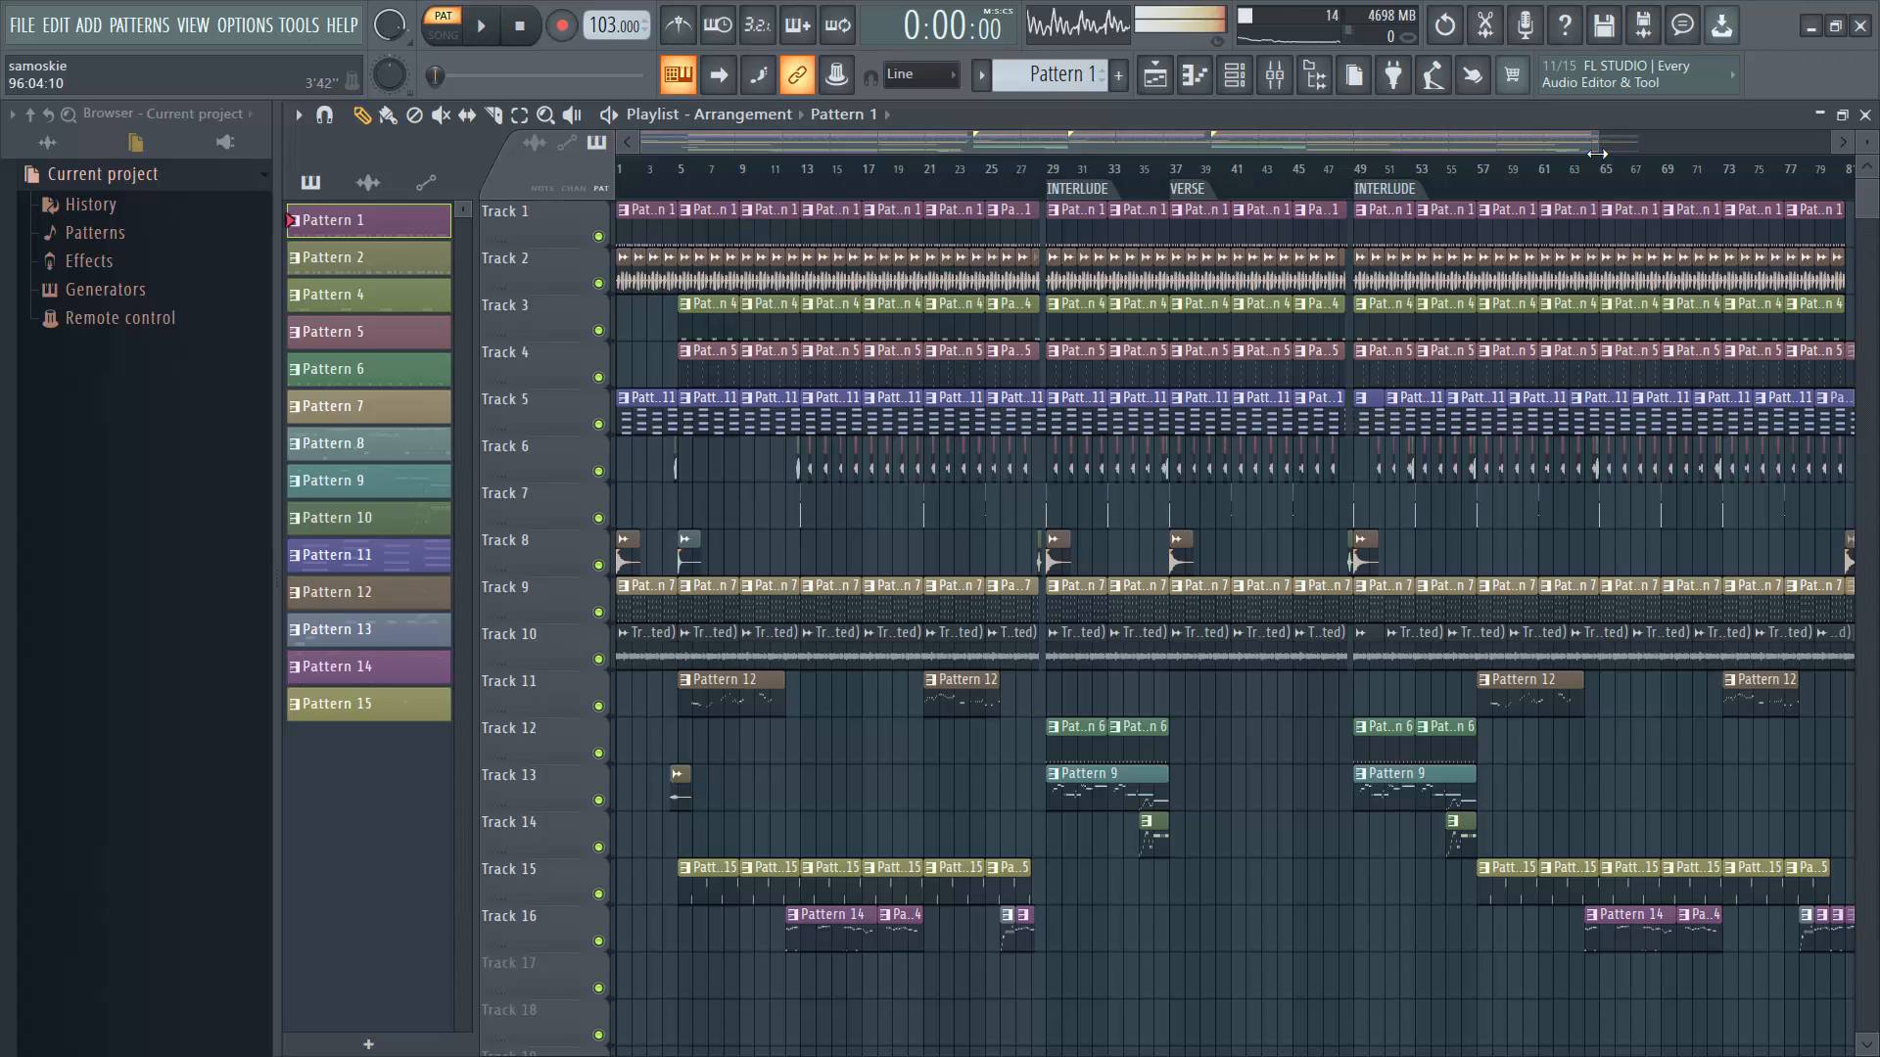